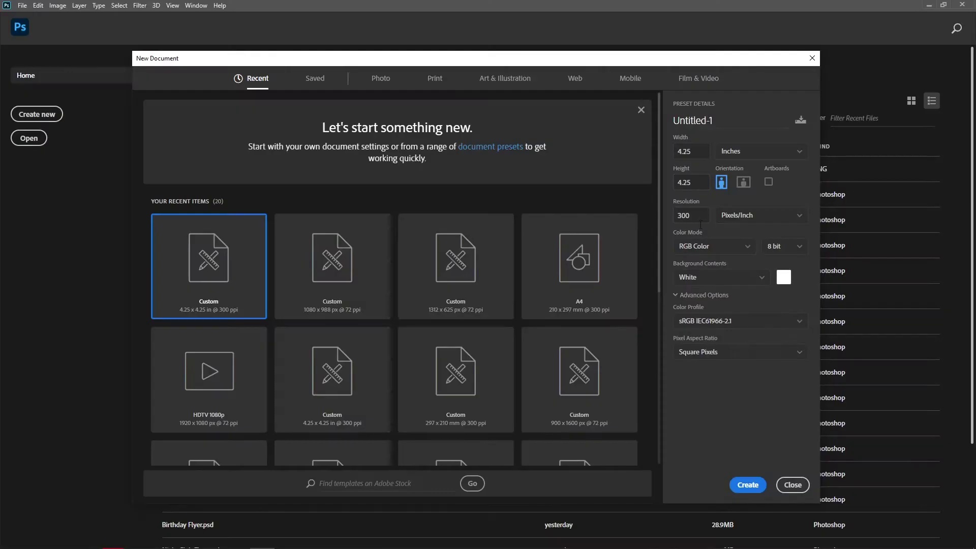
Step: Create a new 4.25 × 4.25 in, 300 ppi document in CMYK Color mode
{"action": "left_click", "coordinate": [714, 248]}
{"action": "left_click", "coordinate": [714, 317]}
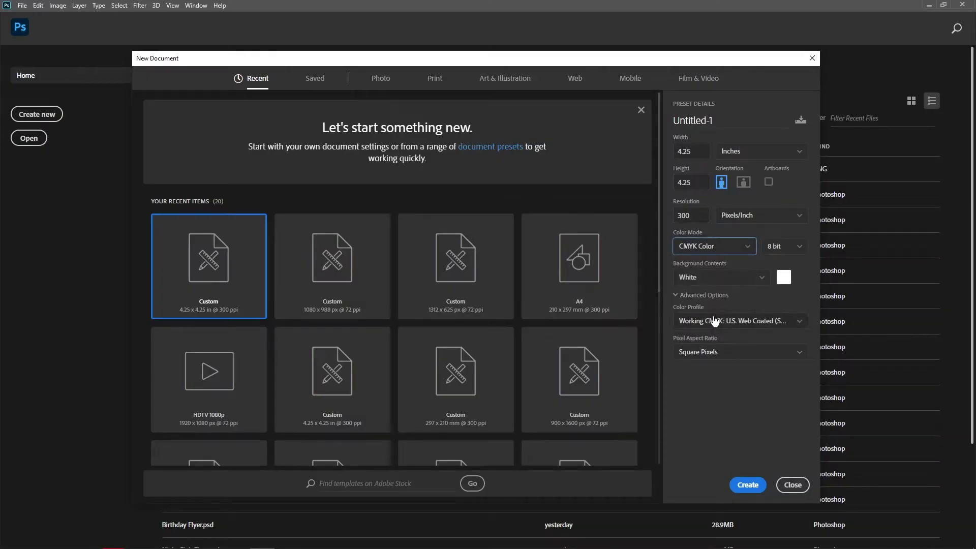
{"action": "left_click", "coordinate": [744, 483]}
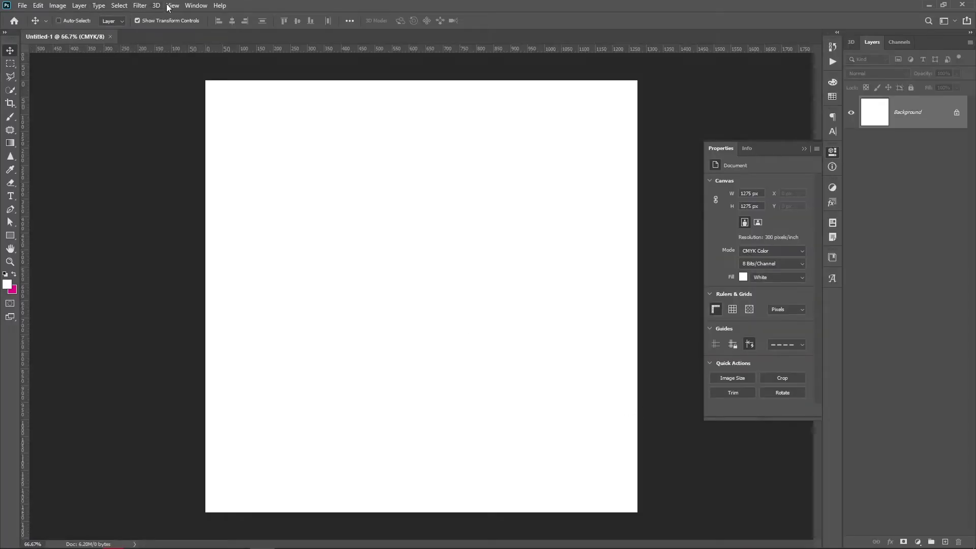
Step: Add margin guides around the canvas with View > New Guide Layout
{"action": "left_click", "coordinate": [168, 6]}
{"action": "left_click", "coordinate": [214, 300]}
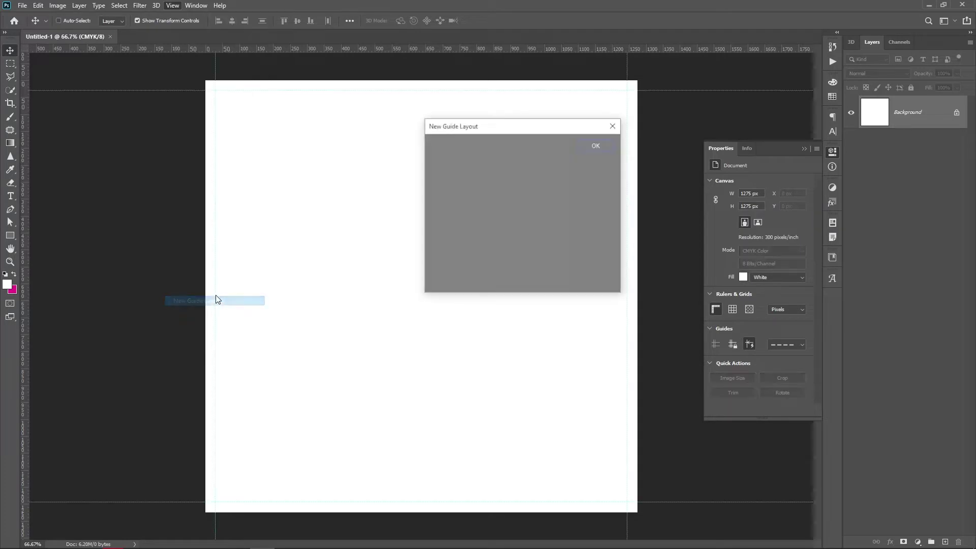
{"action": "left_click", "coordinate": [595, 145]}
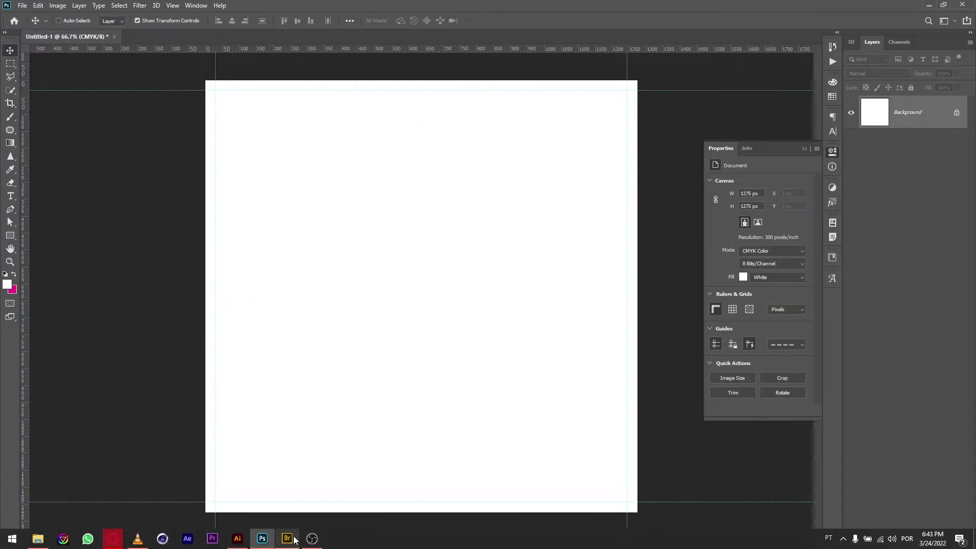
Step: Switch to Adobe Bridge and preview an image in the Footage folder
{"action": "left_click", "coordinate": [286, 539]}
{"action": "scroll", "coordinate": [442, 312], "scroll_direction": "up", "scroll_amount": 5}
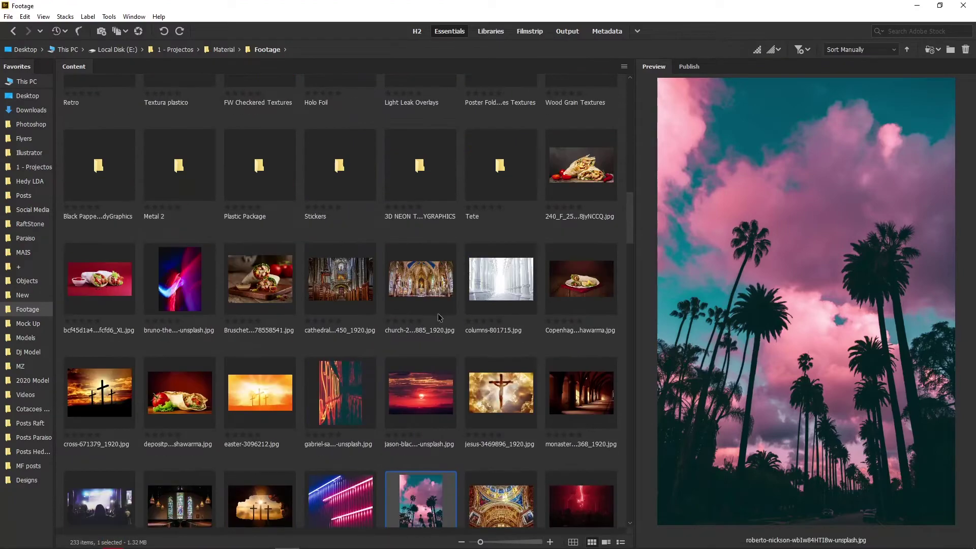
{"action": "scroll", "coordinate": [267, 373], "scroll_direction": "down", "scroll_amount": 8}
{"action": "left_click", "coordinate": [264, 377]}
Step: Pick the DJ concert photo Dp1f8E9V4AAYX_1.jpg and drag it into the Photoshop document
{"action": "scroll", "coordinate": [263, 378], "scroll_direction": "down", "scroll_amount": 2}
{"action": "scroll", "coordinate": [262, 387], "scroll_direction": "down", "scroll_amount": 2}
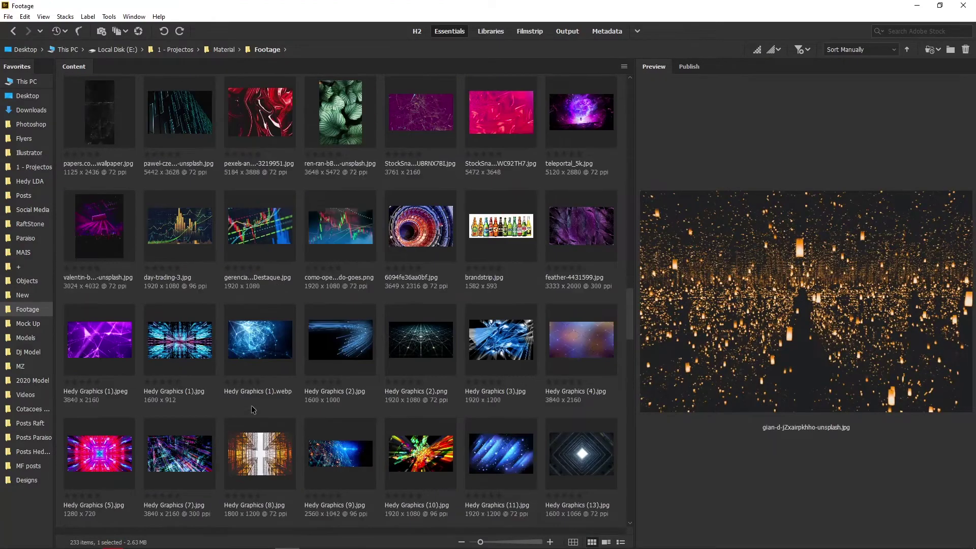
{"action": "scroll", "coordinate": [256, 401], "scroll_direction": "down", "scroll_amount": 4}
{"action": "scroll", "coordinate": [253, 409], "scroll_direction": "down", "scroll_amount": 1}
{"action": "scroll", "coordinate": [254, 409], "scroll_direction": "down", "scroll_amount": 2}
{"action": "scroll", "coordinate": [253, 408], "scroll_direction": "down", "scroll_amount": 1}
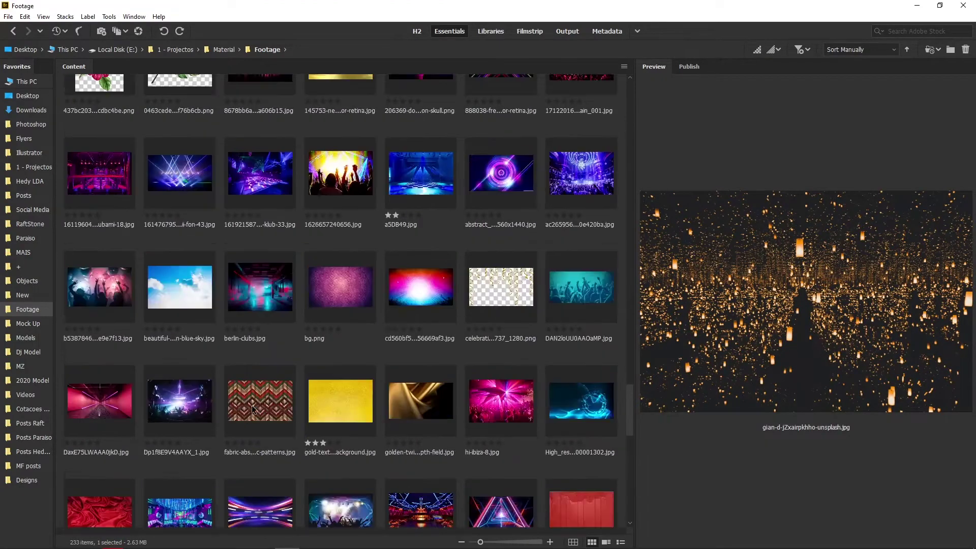
{"action": "left_click", "coordinate": [189, 405]}
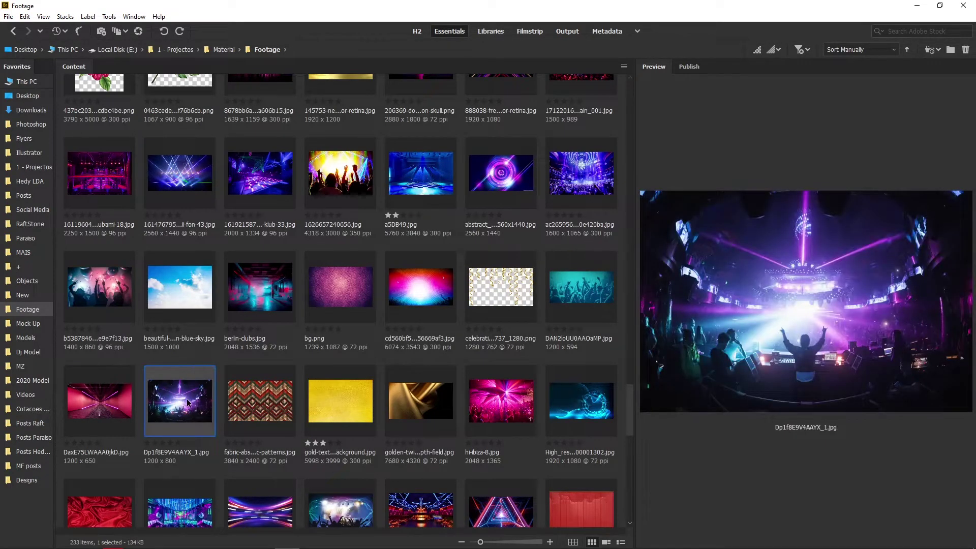
{"action": "left_click_drag", "start_coordinate": [187, 403], "coordinate": [318, 374]}
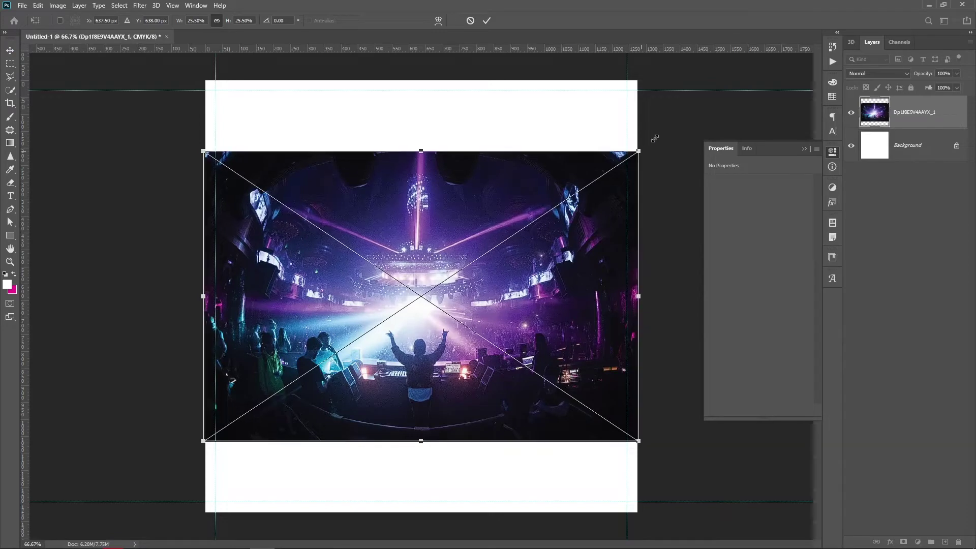
Step: Scale the concert photo to span the canvas width, commit it, and nudge it upward
{"action": "left_click_drag", "start_coordinate": [641, 151], "coordinate": [687, 118]}
{"action": "key", "text": "Return"}
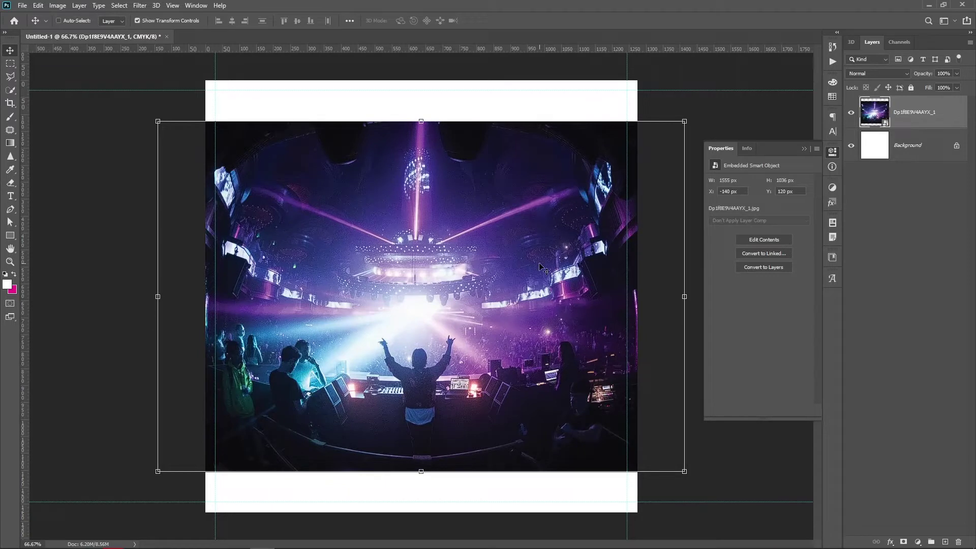
{"action": "left_click_drag", "start_coordinate": [540, 266], "coordinate": [540, 260]}
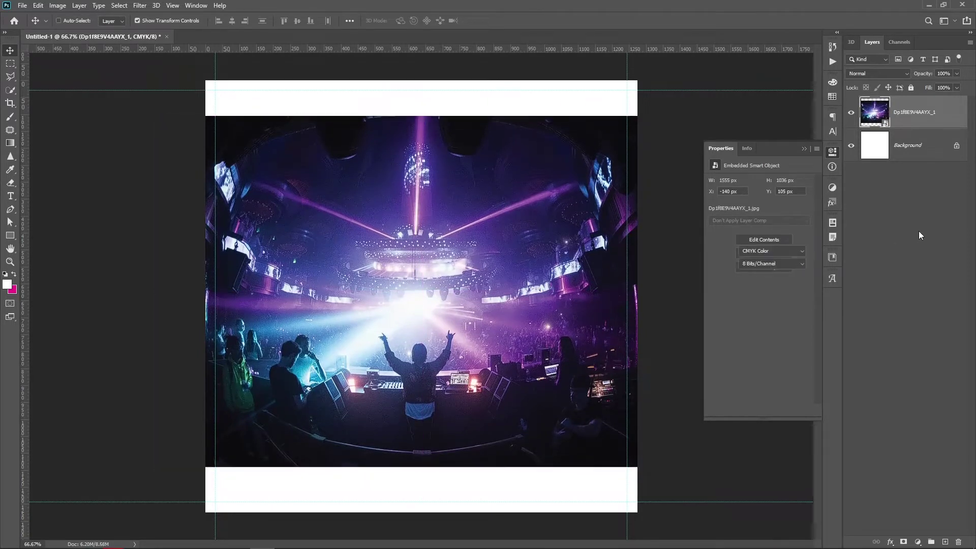
Step: Select the Background layer and start a new solid colour fill layer
{"action": "left_click", "coordinate": [919, 234]}
{"action": "left_click", "coordinate": [920, 163]}
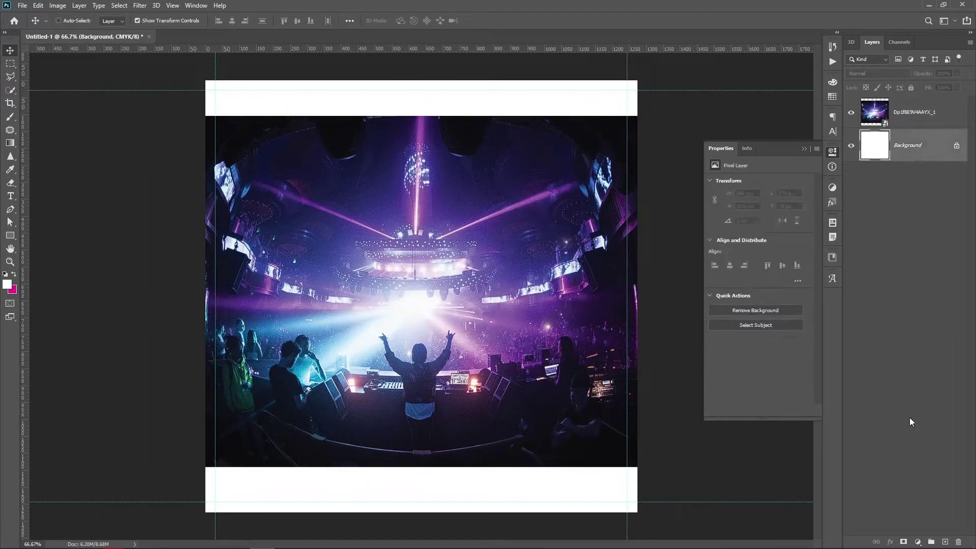
{"action": "left_click", "coordinate": [917, 541]}
Step: Add a Solid Color fill layer with dark navy #151422 sampled from the photo
{"action": "left_click", "coordinate": [924, 363]}
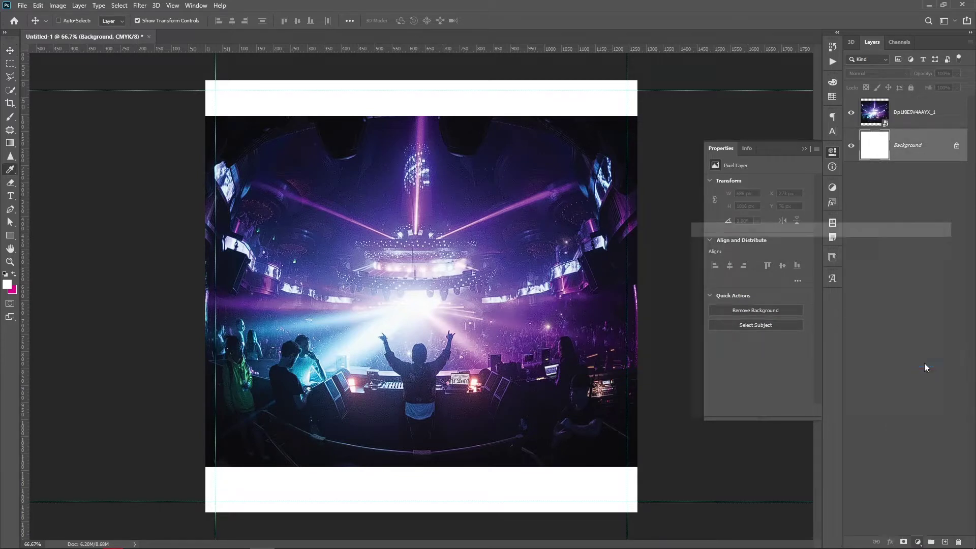
{"action": "left_click", "coordinate": [517, 410]}
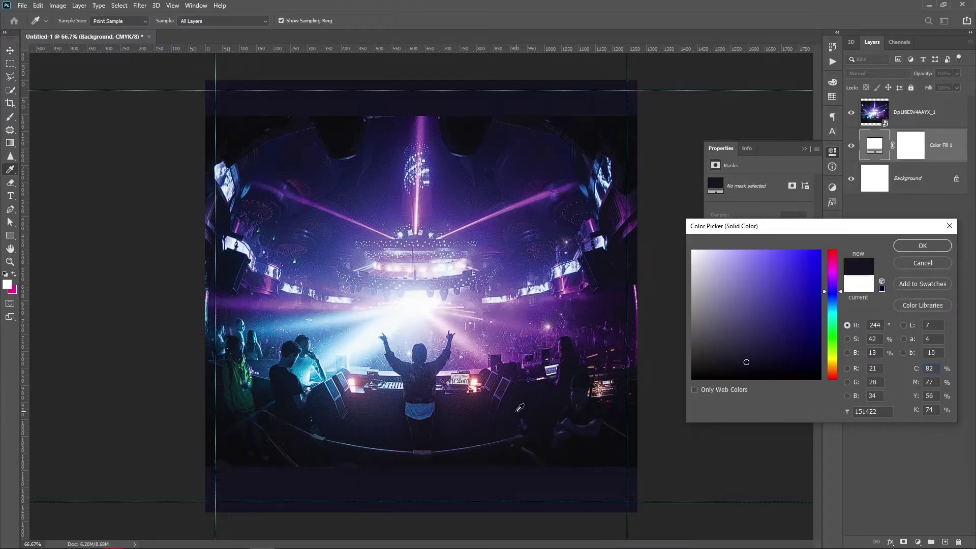
{"action": "left_click", "coordinate": [910, 246]}
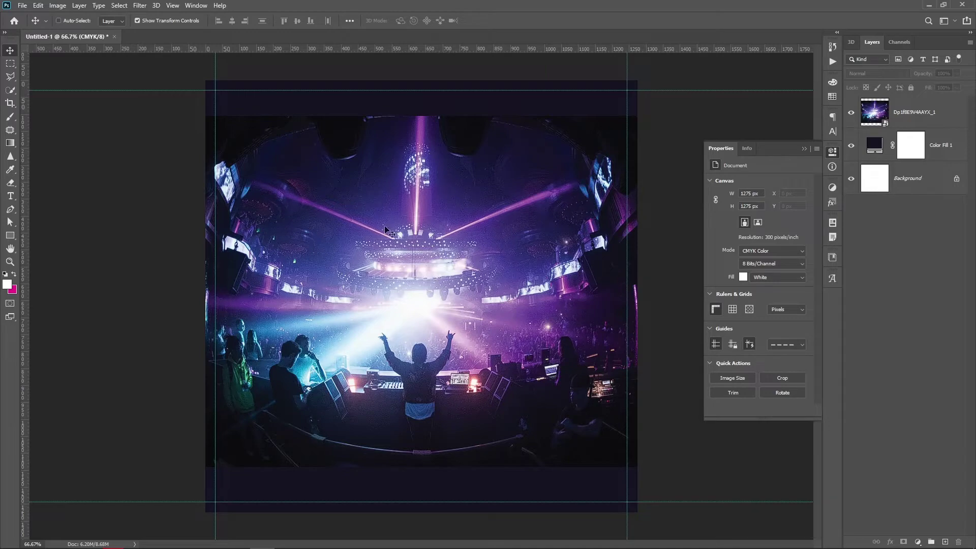
Step: Back in Bridge, find and pick up the torn-banner-png-8 image
{"action": "left_click", "coordinate": [275, 539]}
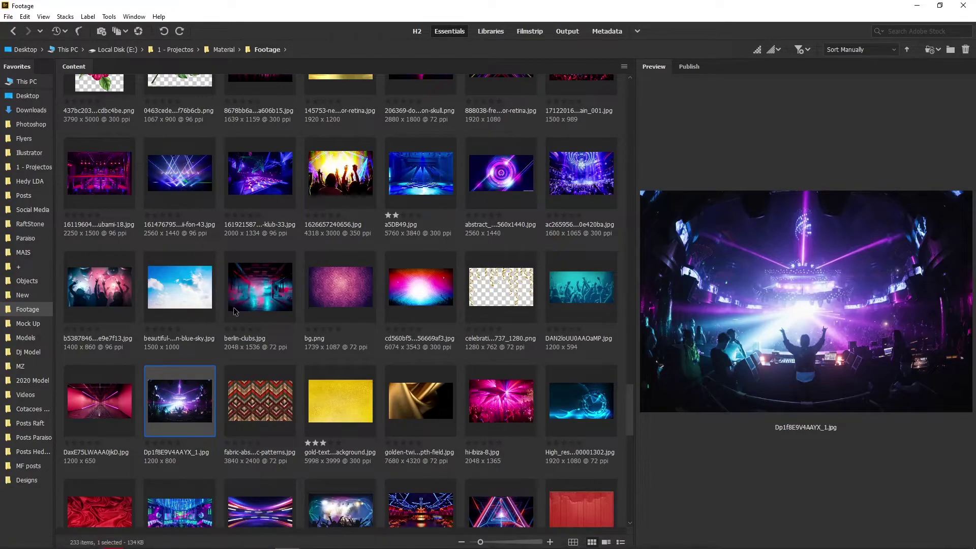
{"action": "scroll", "coordinate": [146, 366], "scroll_direction": "down", "scroll_amount": 5}
{"action": "scroll", "coordinate": [203, 305], "scroll_direction": "down", "scroll_amount": 3}
{"action": "scroll", "coordinate": [254, 229], "scroll_direction": "down", "scroll_amount": 2}
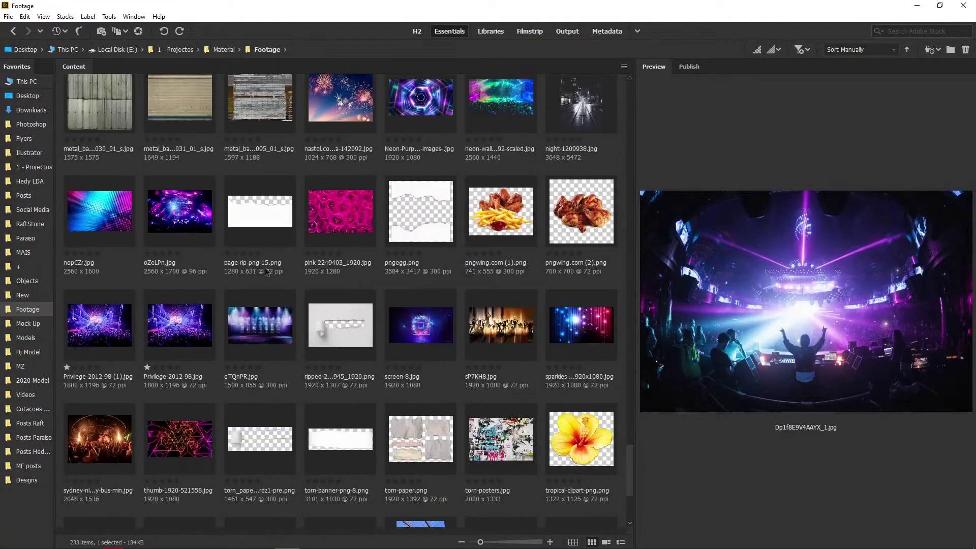
{"action": "left_click", "coordinate": [259, 221]}
{"action": "left_click_drag", "start_coordinate": [337, 435], "coordinate": [332, 465]}
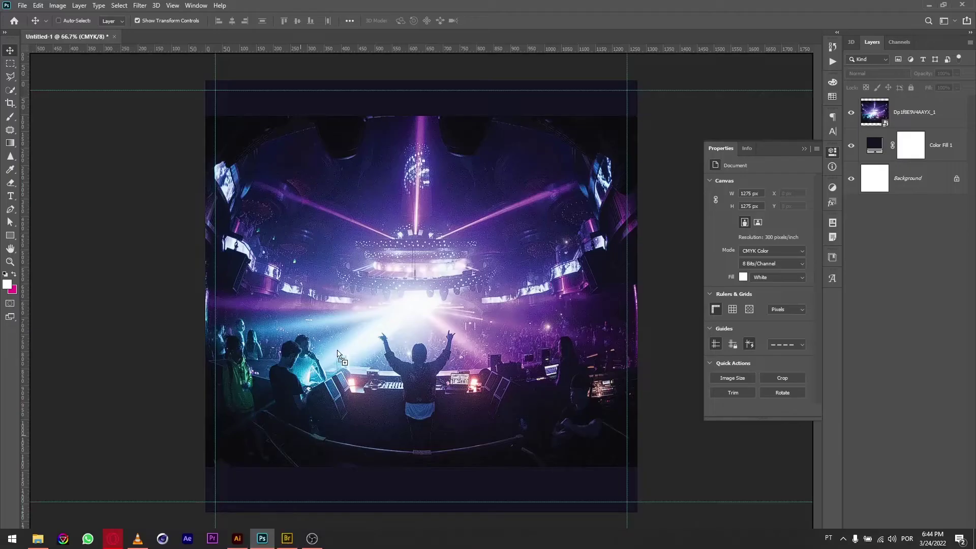
Step: Place torn-banner-png-8.png on the flyer and move it up over the photo's top
{"action": "left_click_drag", "start_coordinate": [331, 466], "coordinate": [340, 345]}
{"action": "key", "text": "Return"}
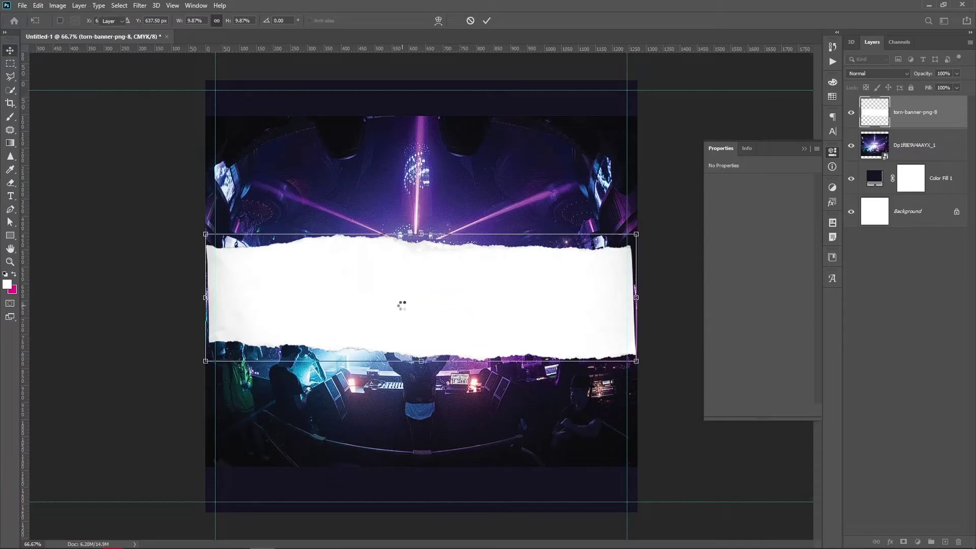
{"action": "left_click_drag", "start_coordinate": [440, 295], "coordinate": [431, 199]}
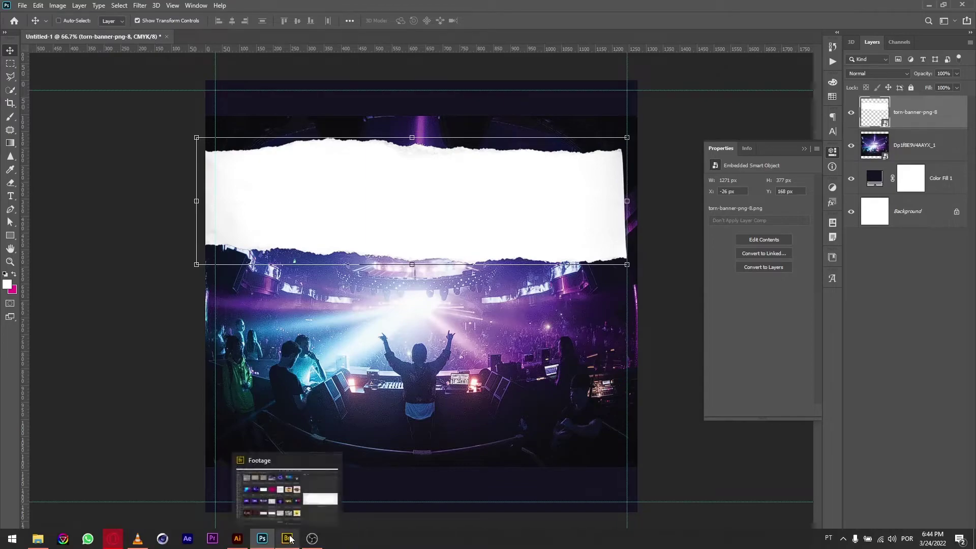
Step: In Bridge's 2020 Model folder, drag the model cutout image toward Photoshop
{"action": "left_click", "coordinate": [288, 538]}
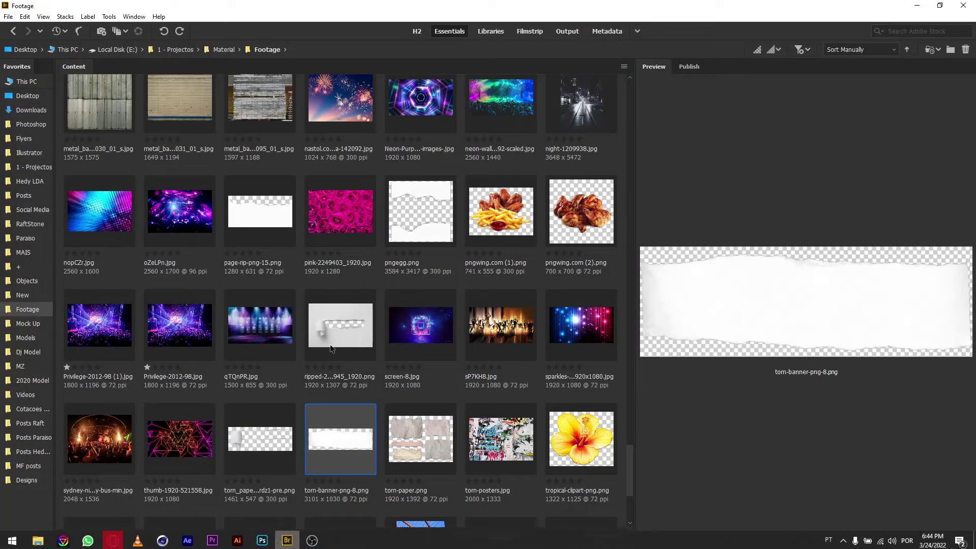
{"action": "left_click", "coordinate": [38, 382]}
{"action": "left_click_drag", "start_coordinate": [422, 234], "coordinate": [262, 537]}
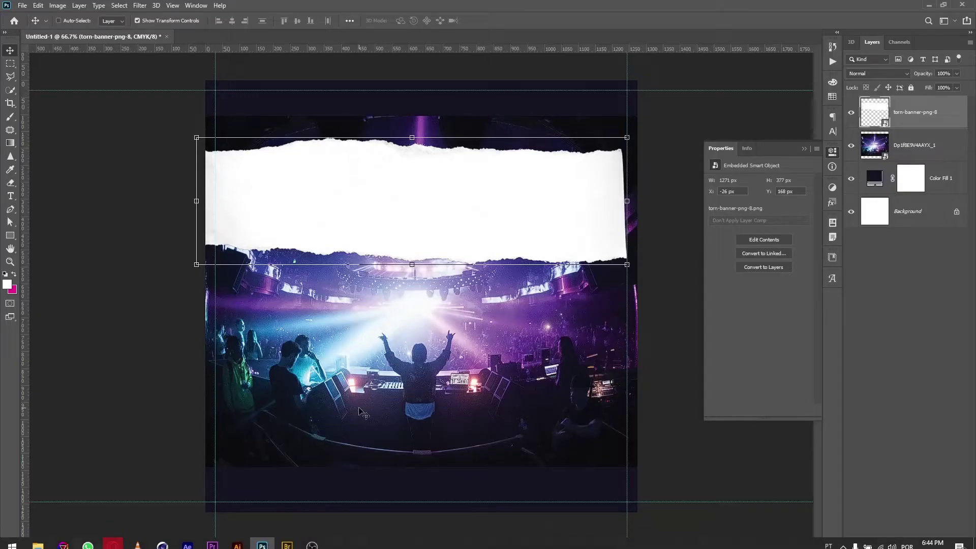
Step: Place chester-wade.png enlarged on the flyer's right half, in front of the torn banner
{"action": "left_click_drag", "start_coordinate": [262, 537], "coordinate": [377, 395]}
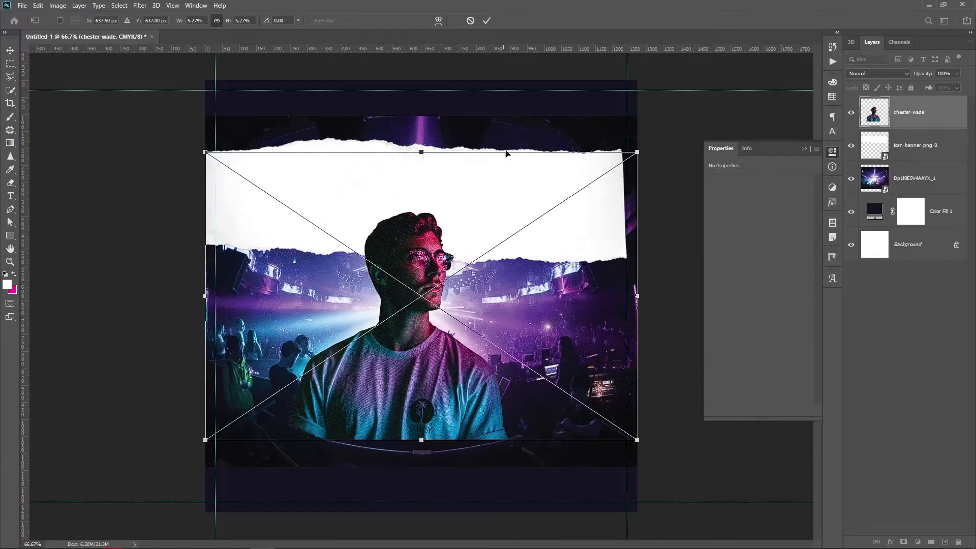
{"action": "mouse_move", "coordinate": [638, 152]}
{"action": "left_mouse_down"}
{"action": "mouse_move", "coordinate": [736, 104]}
{"action": "mouse_move", "coordinate": [740, 83]}
{"action": "left_mouse_up"}
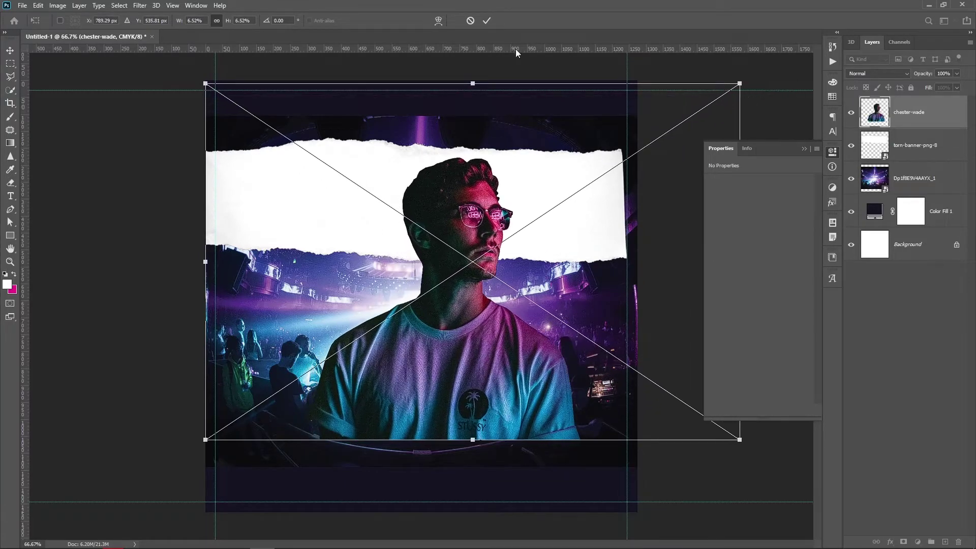
{"action": "left_click", "coordinate": [487, 21]}
{"action": "mouse_move", "coordinate": [491, 385]}
{"action": "left_mouse_down"}
{"action": "mouse_move", "coordinate": [548, 357]}
{"action": "mouse_move", "coordinate": [566, 364]}
{"action": "left_mouse_up"}
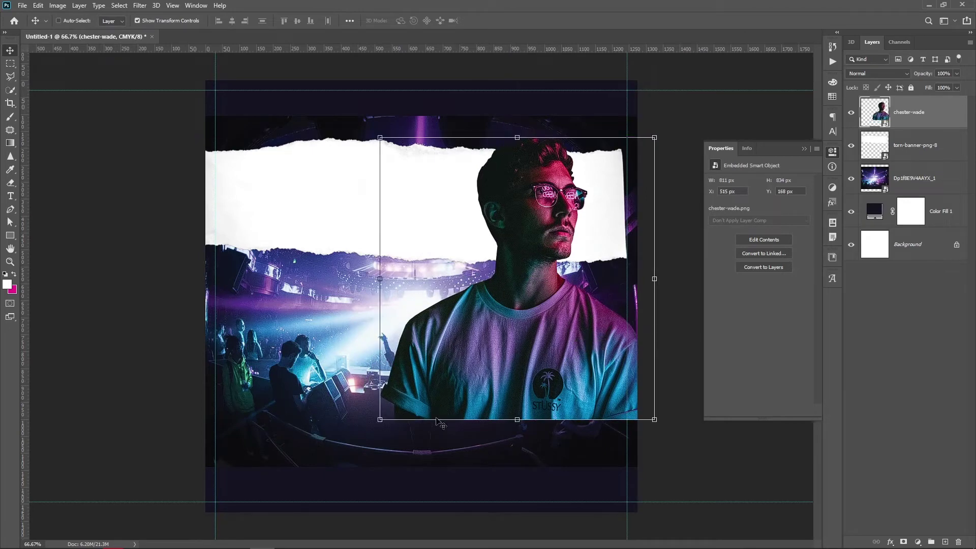
{"action": "mouse_move", "coordinate": [381, 422]}
{"action": "left_mouse_down"}
{"action": "mouse_move", "coordinate": [299, 411]}
{"action": "mouse_move", "coordinate": [229, 451]}
{"action": "left_mouse_up"}
{"action": "left_click_drag", "start_coordinate": [432, 409], "coordinate": [453, 379]}
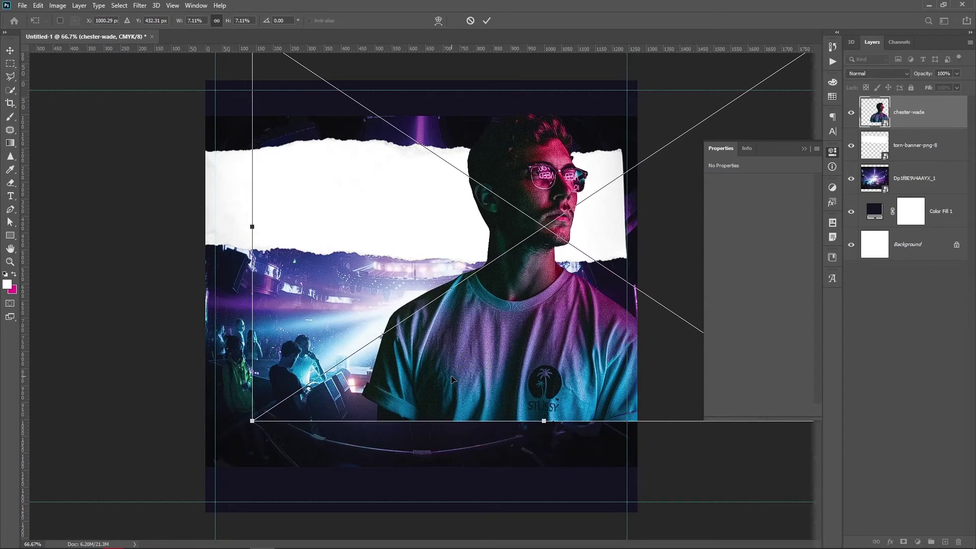
{"action": "key", "text": "Return"}
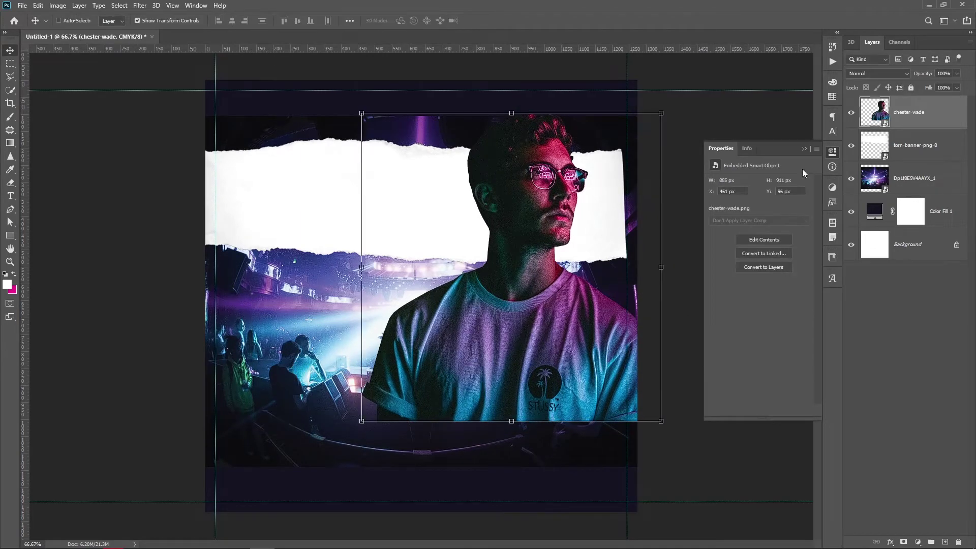
{"action": "left_click", "coordinate": [922, 152]}
Step: Enlarge the torn banner, rotate it about -11.41°, and move it up to the flyer's top edge
{"action": "left_click_drag", "start_coordinate": [513, 215], "coordinate": [514, 210]}
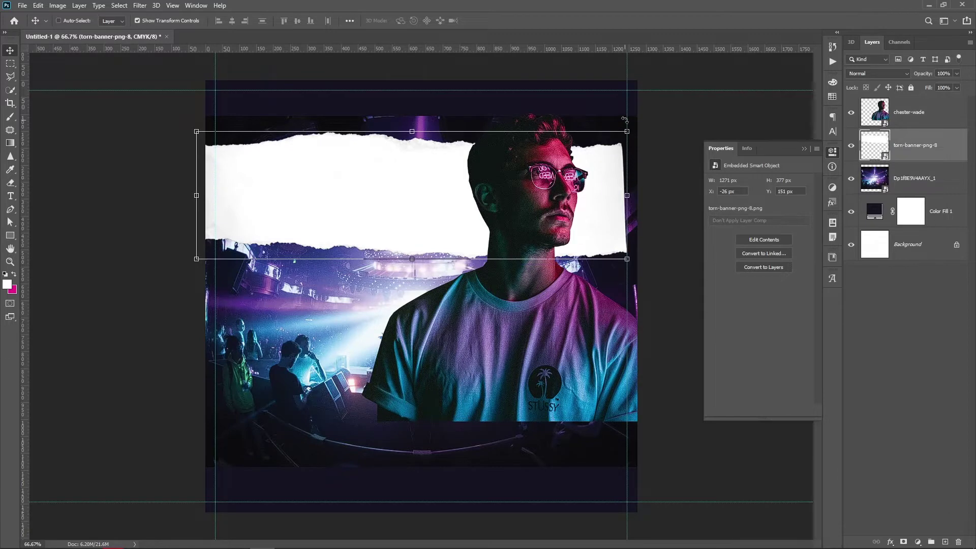
{"action": "key", "text": "ctrl+t"}
{"action": "left_click_drag", "start_coordinate": [627, 131], "coordinate": [700, 98]}
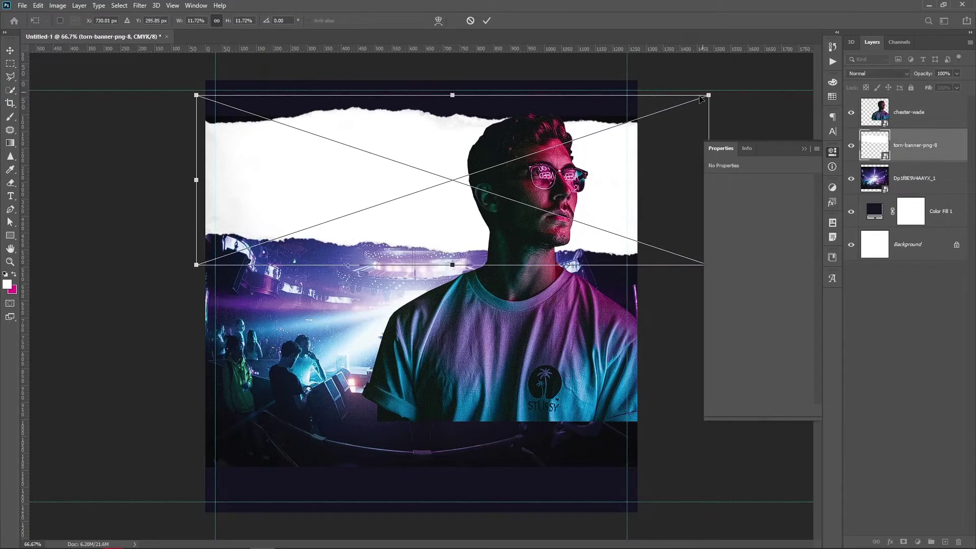
{"action": "left_click_drag", "start_coordinate": [641, 303], "coordinate": [618, 256]}
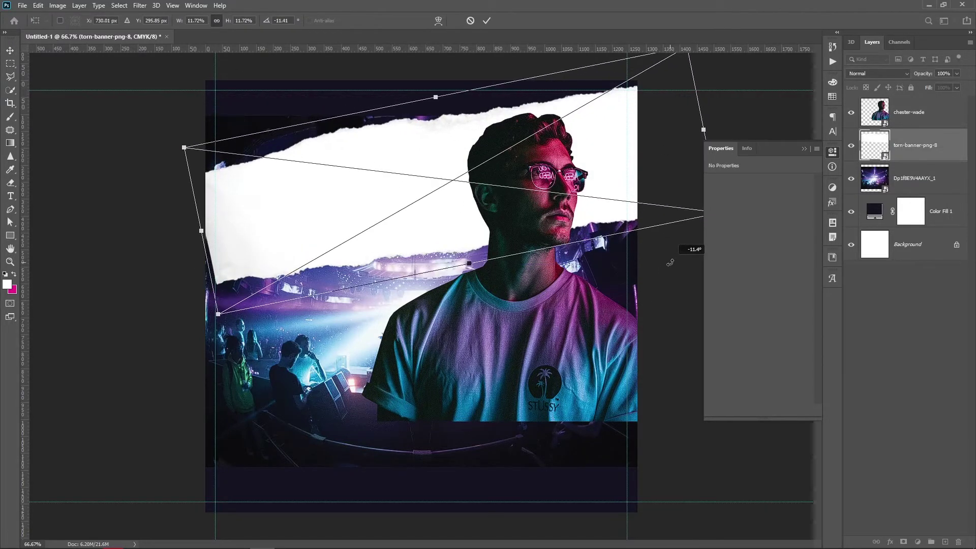
{"action": "left_click_drag", "start_coordinate": [472, 243], "coordinate": [427, 141]}
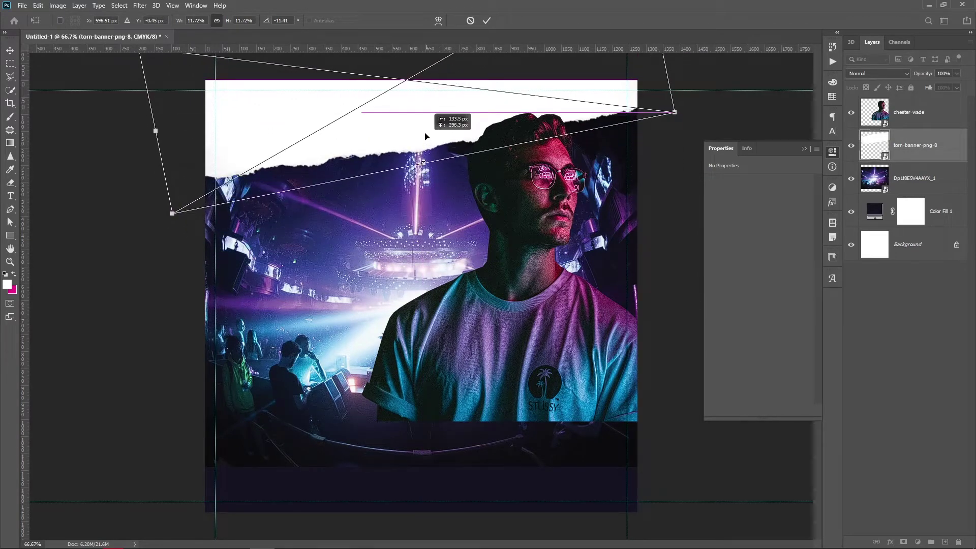
{"action": "left_click_drag", "start_coordinate": [427, 140], "coordinate": [415, 139]}
{"action": "key", "text": "Return"}
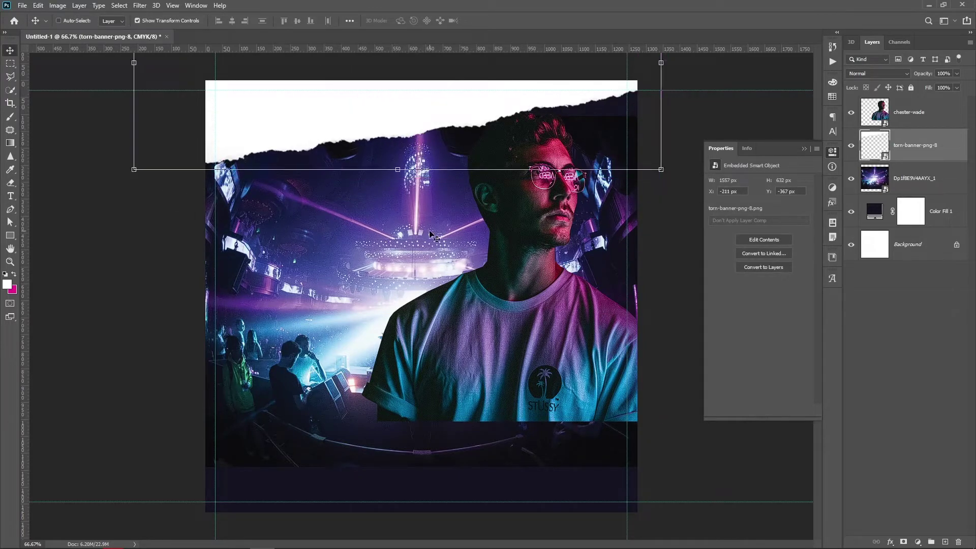
{"action": "left_click", "coordinate": [902, 320]}
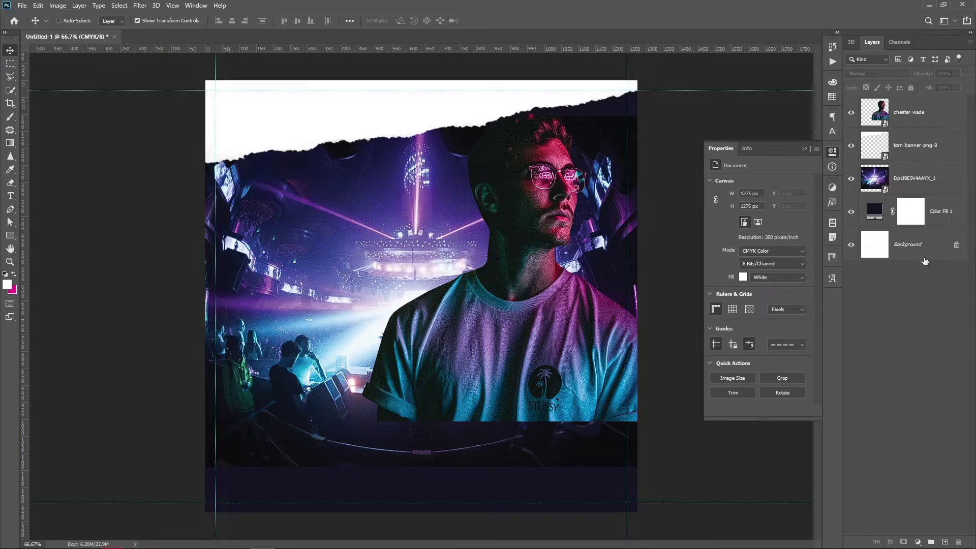
Step: Add a text layer reading 'friday night' on the left of the flyer
{"action": "left_click", "coordinate": [10, 196]}
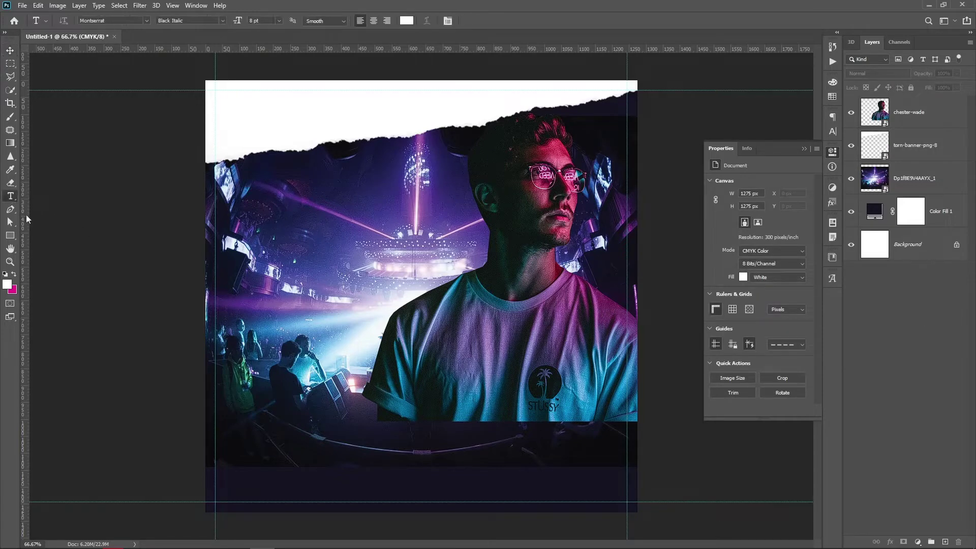
{"action": "left_click", "coordinate": [312, 272]}
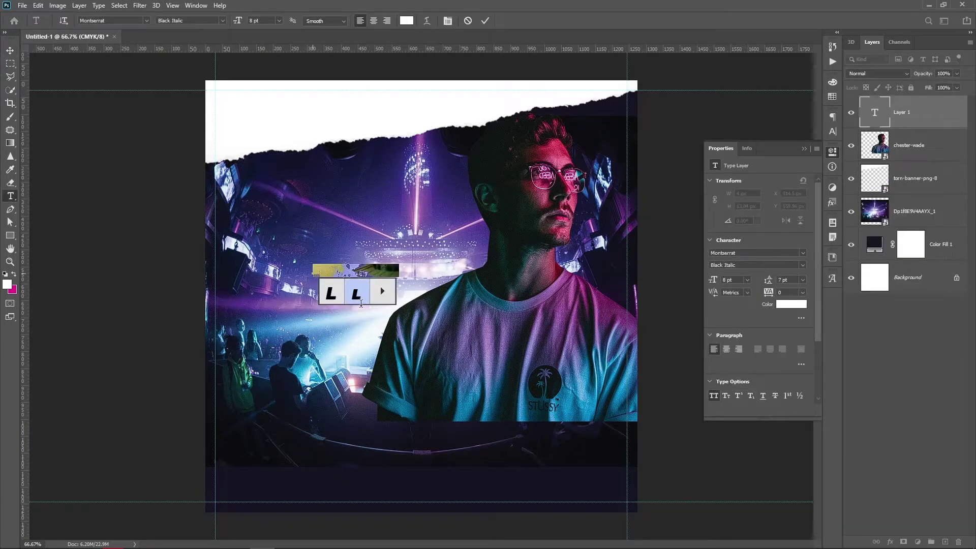
{"action": "type", "text": "FRIDAY"}
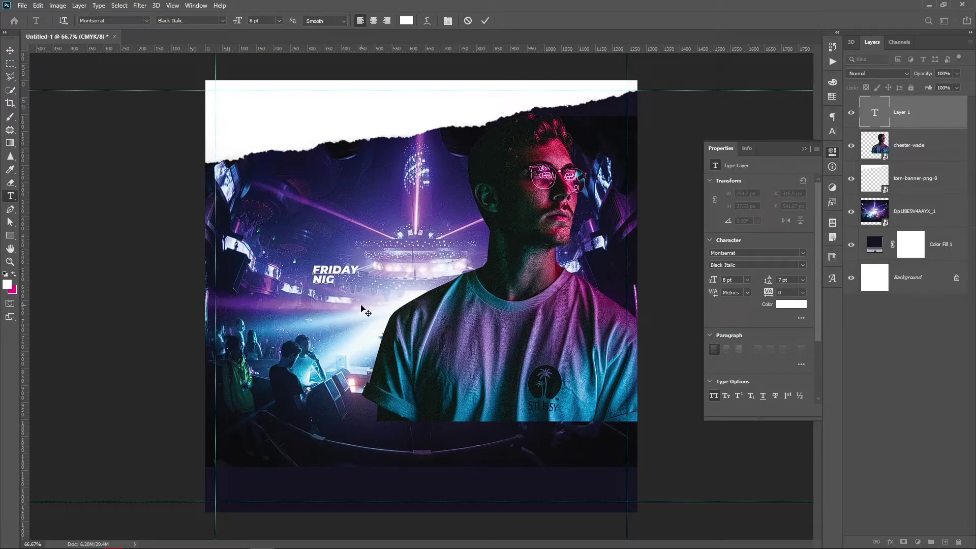
{"action": "key", "text": "ctrl+Return"}
{"action": "key", "text": "v"}
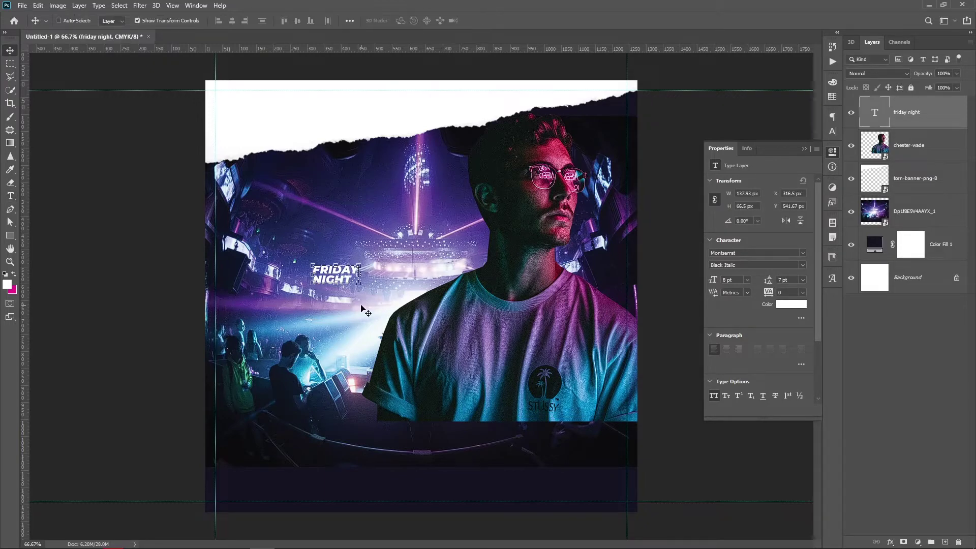
Step: Scale the FRIDAY NIGHT text up to about 47.85 pt and move it left and down
{"action": "left_click_drag", "start_coordinate": [365, 268], "coordinate": [547, 197]}
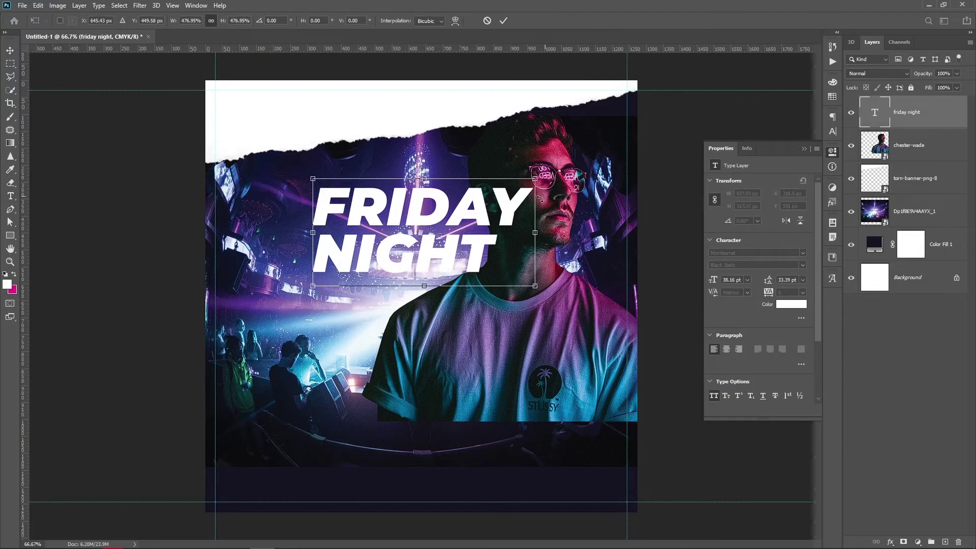
{"action": "key", "text": "Return"}
{"action": "left_click_drag", "start_coordinate": [382, 247], "coordinate": [344, 290]}
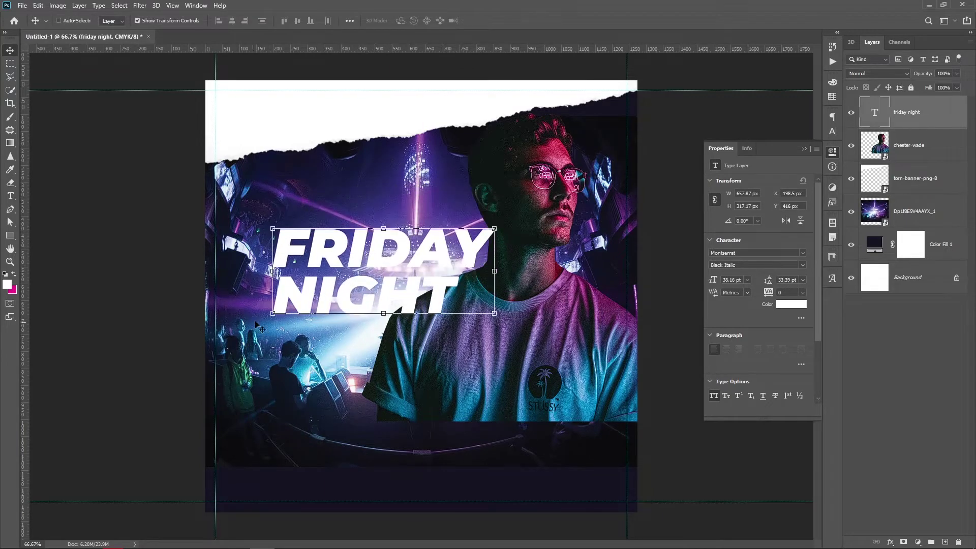
{"action": "key", "text": "ctrl+t"}
{"action": "left_click_drag", "start_coordinate": [273, 329], "coordinate": [216, 337]}
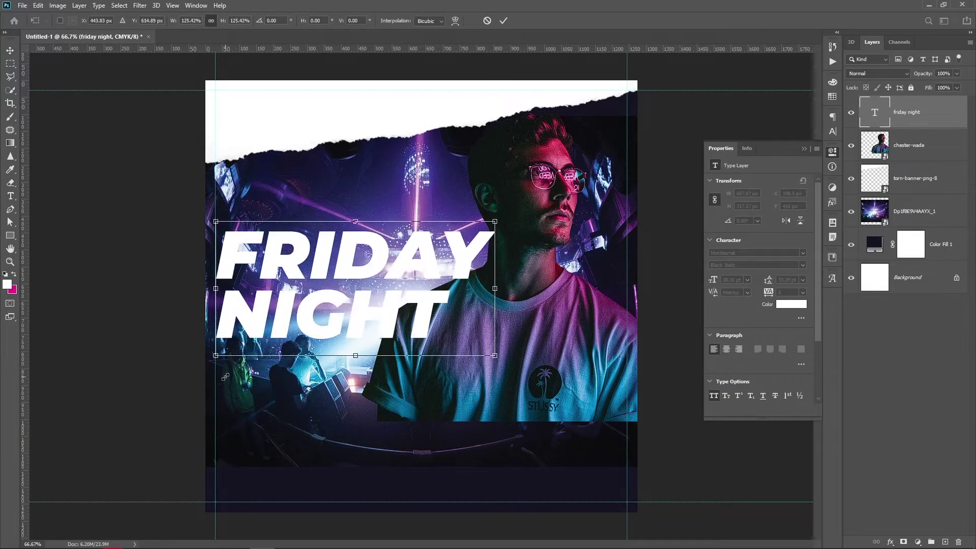
{"action": "key", "text": "Return"}
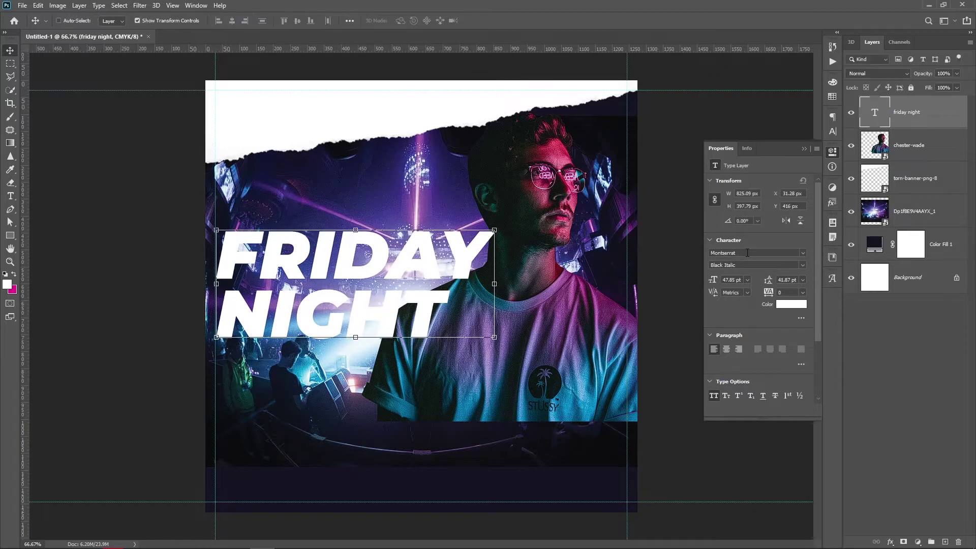
Step: Set the heading in Long Shot font with 39 pt leading, nudged slightly right
{"action": "type", "text": "long"}
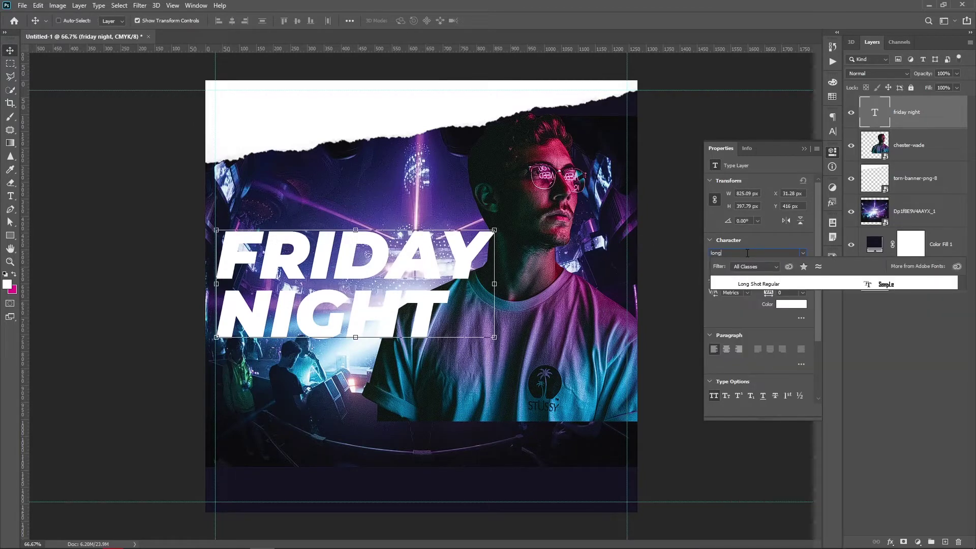
{"action": "left_click", "coordinate": [758, 284]}
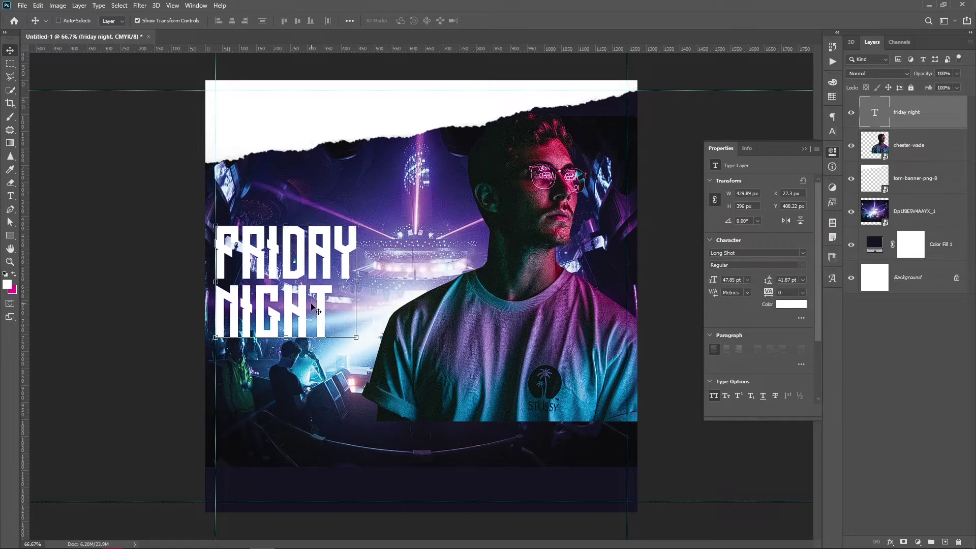
{"action": "left_click_drag", "start_coordinate": [313, 306], "coordinate": [318, 305]}
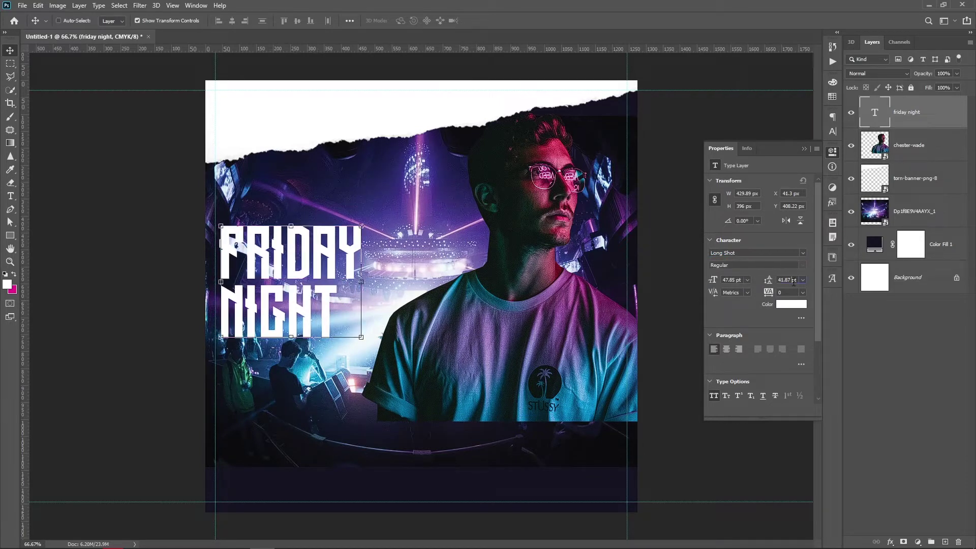
{"action": "key", "text": "Down"}
{"action": "key", "text": "Down"}
{"action": "key", "text": "Down"}
{"action": "key", "text": "Down"}
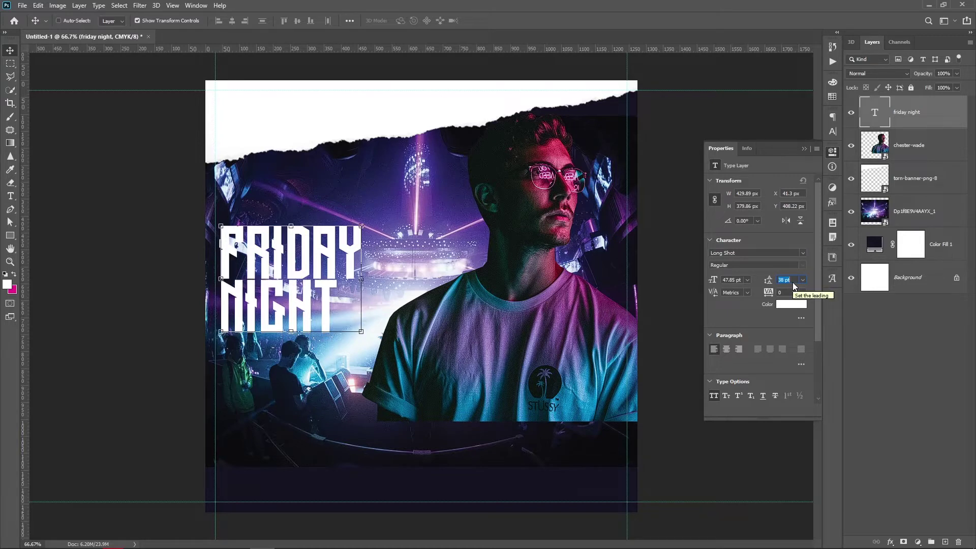
{"action": "key", "text": "Up"}
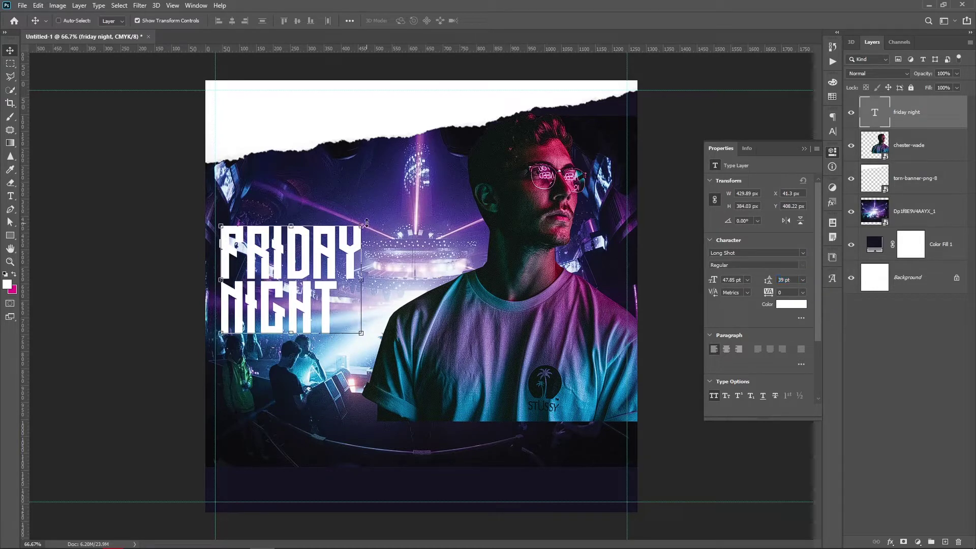
Step: Enlarge the FRIDAY NIGHT heading and hide the concert photo layer
{"action": "key", "text": "ctrl+t"}
{"action": "mouse_move", "coordinate": [360, 226]}
{"action": "left_mouse_down"}
{"action": "mouse_move", "coordinate": [458, 166]}
{"action": "mouse_move", "coordinate": [455, 141]}
{"action": "left_mouse_up"}
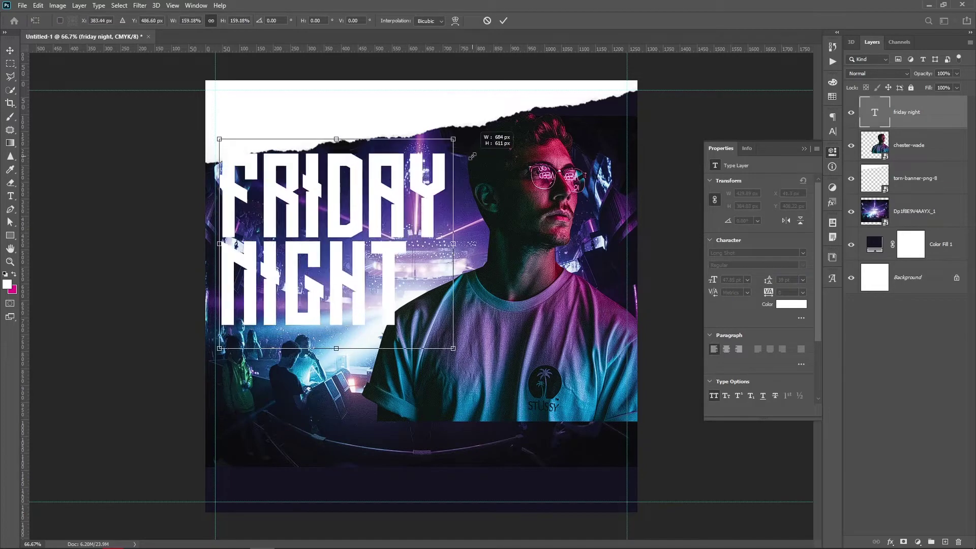
{"action": "left_click_drag", "start_coordinate": [344, 208], "coordinate": [349, 226]}
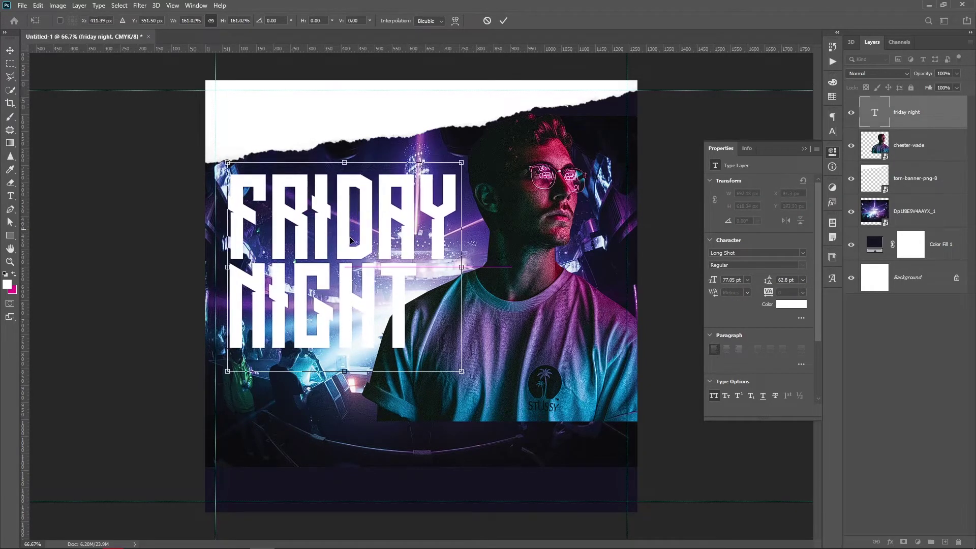
{"action": "key", "text": "ctrl+z"}
{"action": "key", "text": "Return"}
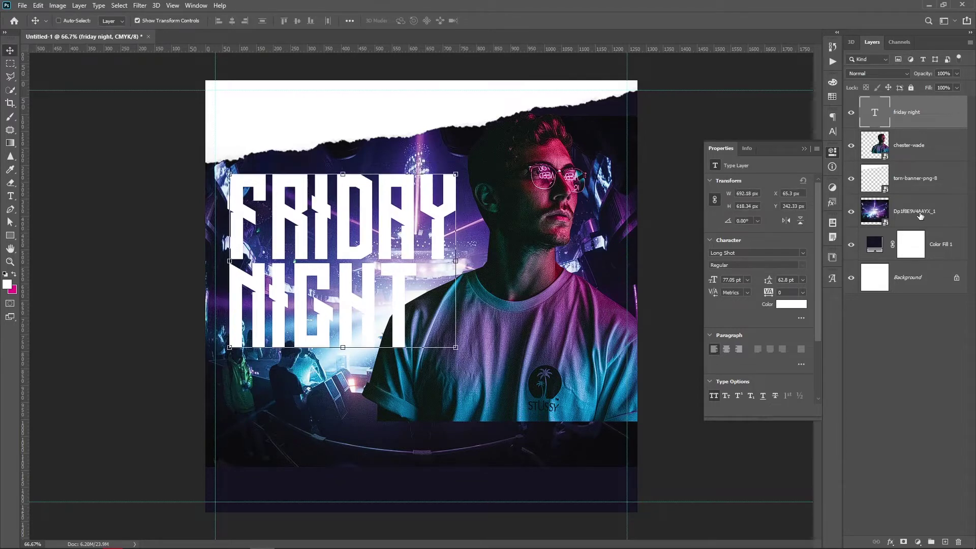
{"action": "left_click", "coordinate": [920, 214]}
{"action": "left_click", "coordinate": [853, 216]}
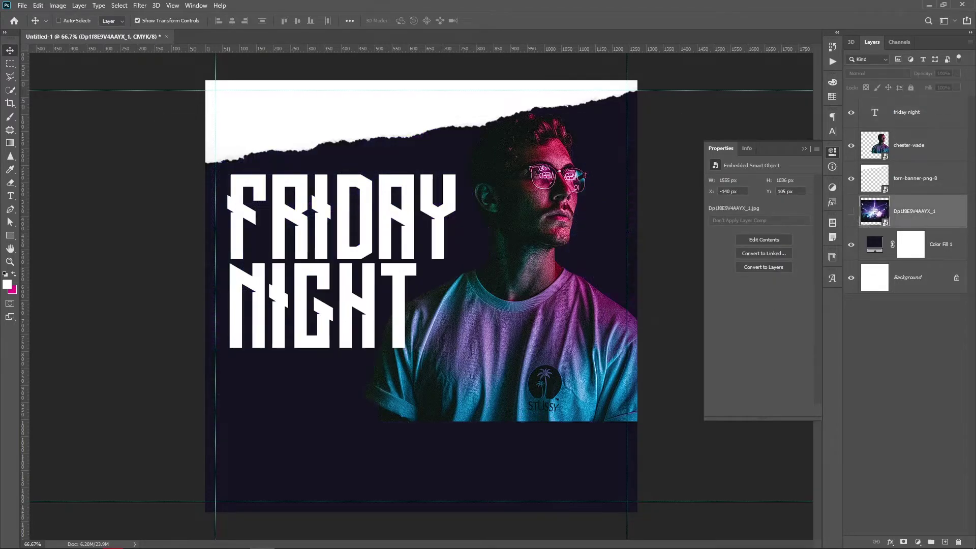
Step: Scale the heading slightly larger and move it a little left and down
{"action": "left_click", "coordinate": [915, 122]}
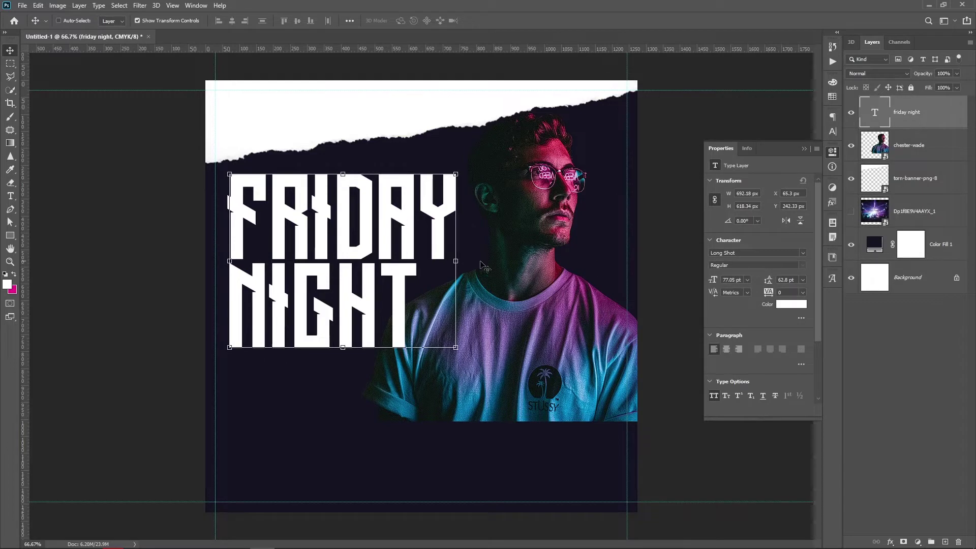
{"action": "key", "text": "ctrl+t"}
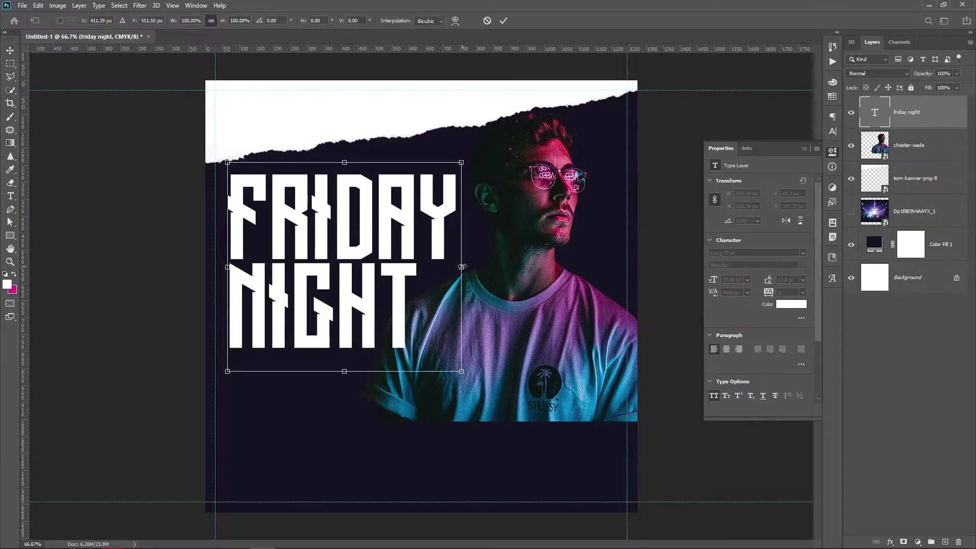
{"action": "left_click_drag", "start_coordinate": [464, 160], "coordinate": [478, 149]}
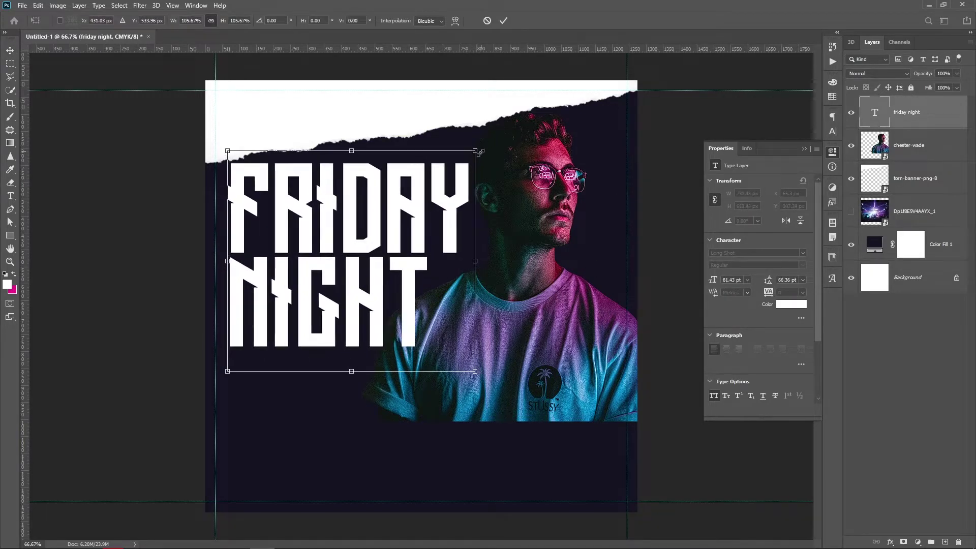
{"action": "key", "text": "Return"}
{"action": "left_click_drag", "start_coordinate": [416, 224], "coordinate": [426, 258]}
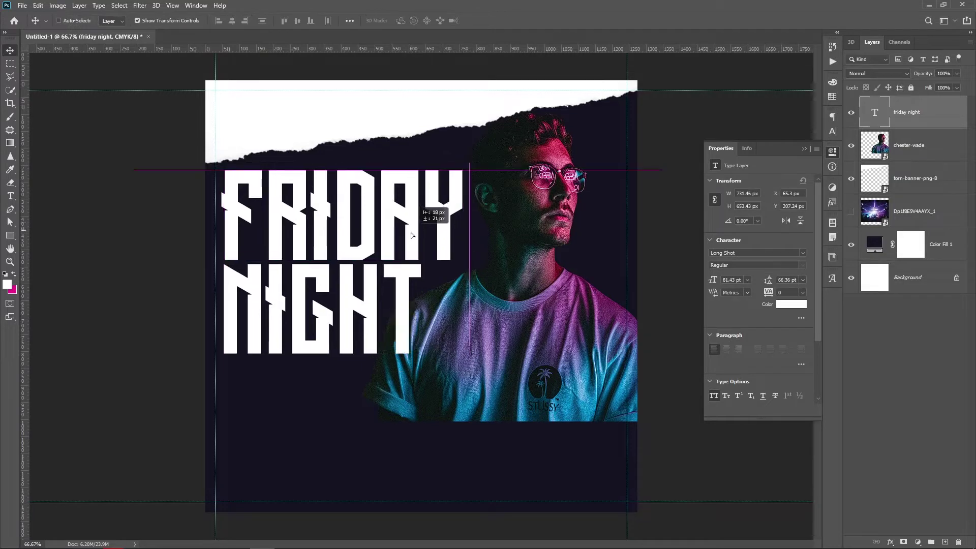
Step: Skew the heading upward on its right side, then bring up its layer options
{"action": "key", "text": "ctrl+t"}
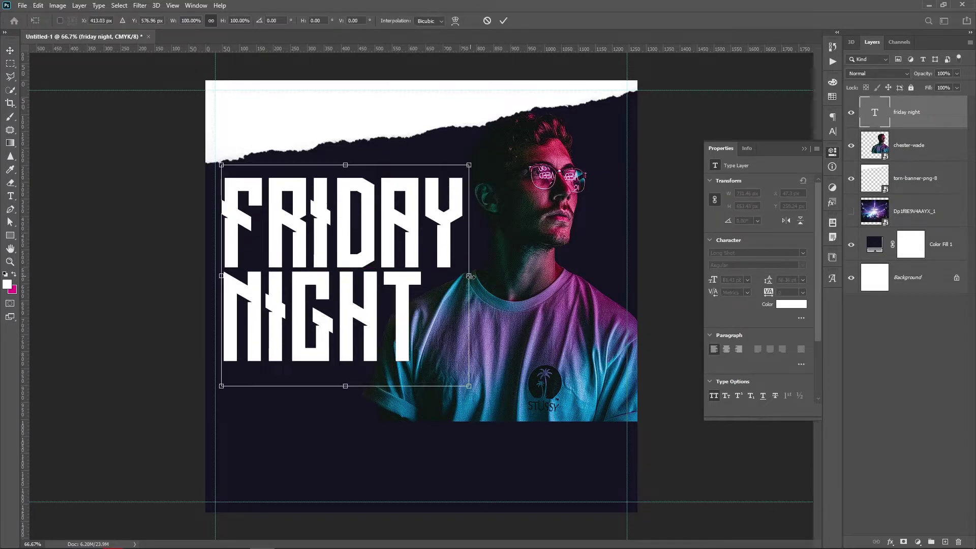
{"action": "right_click", "coordinate": [472, 278]}
{"action": "left_click", "coordinate": [495, 318]}
{"action": "left_click_drag", "start_coordinate": [471, 280], "coordinate": [476, 235]}
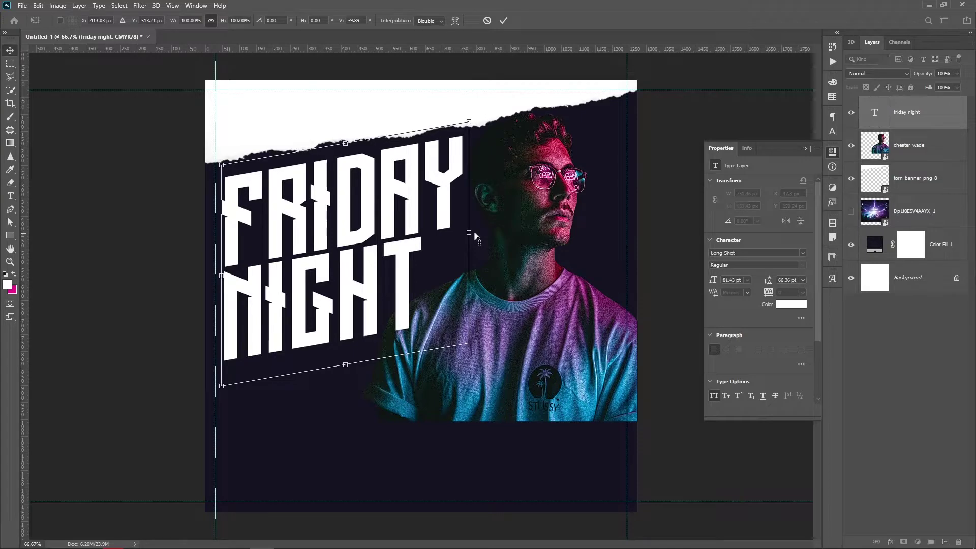
{"action": "key", "text": "Return"}
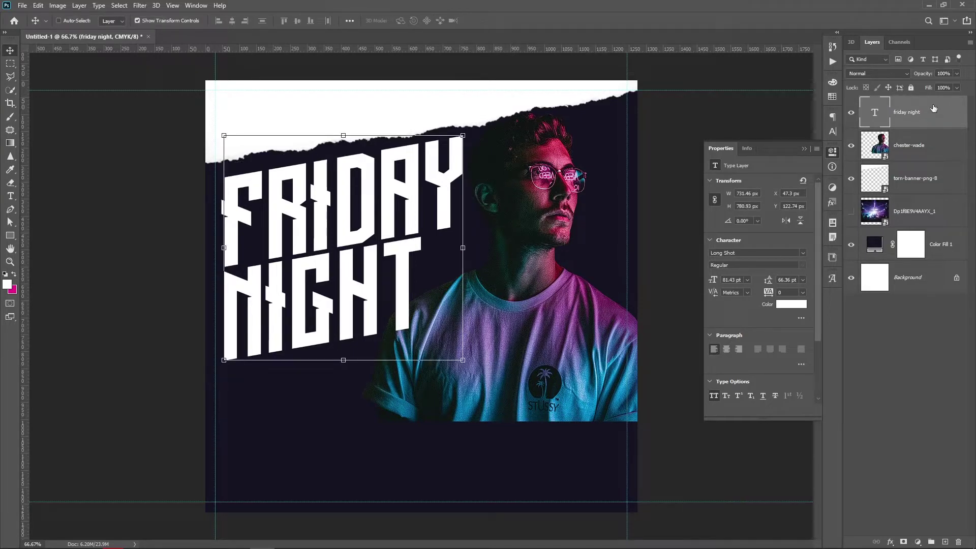
{"action": "right_click", "coordinate": [933, 108]}
{"action": "key", "text": "Escape"}
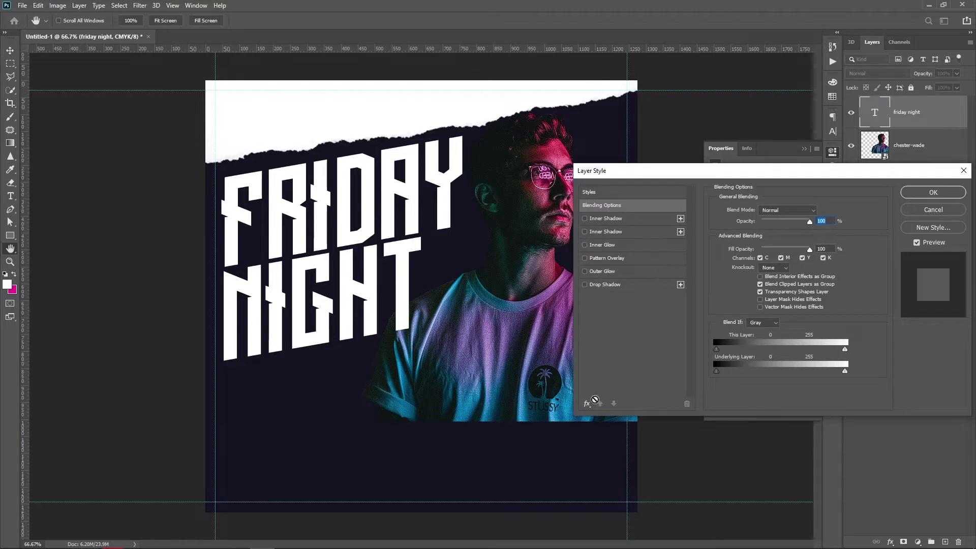
Step: Give the FRIDAY NIGHT heading a #7a3b72 stroke plus pink outer and inner glow
{"action": "left_click", "coordinate": [587, 404]}
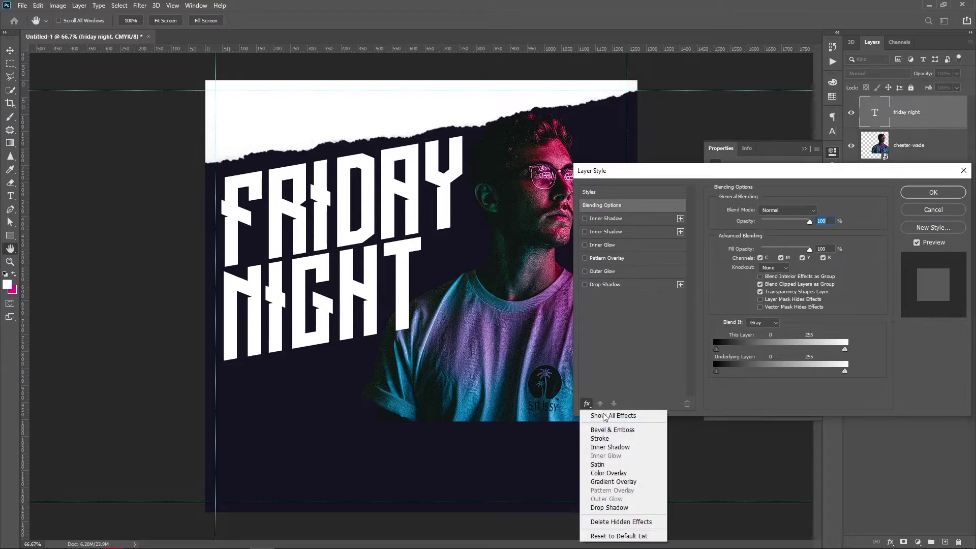
{"action": "left_click", "coordinate": [605, 440]}
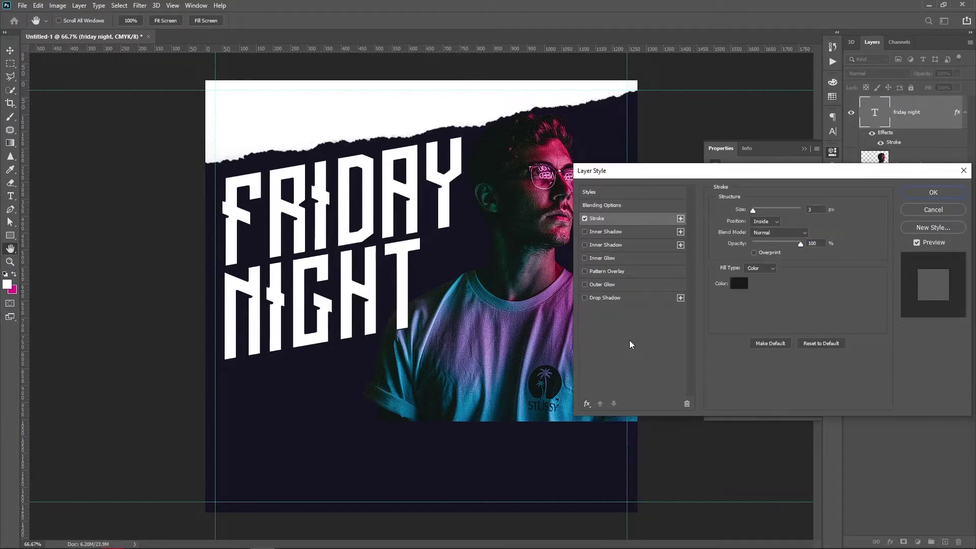
{"action": "left_click", "coordinate": [738, 283]}
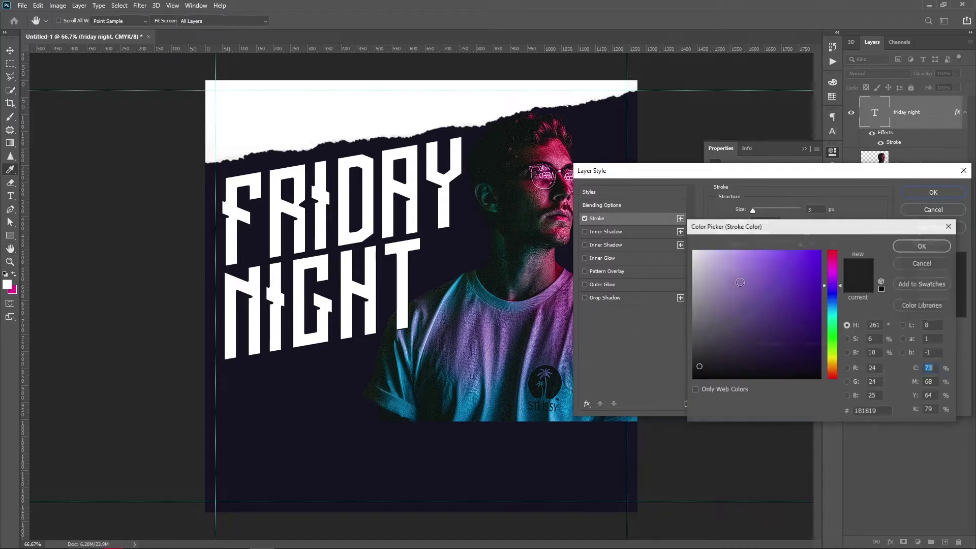
{"action": "left_click", "coordinate": [571, 284]}
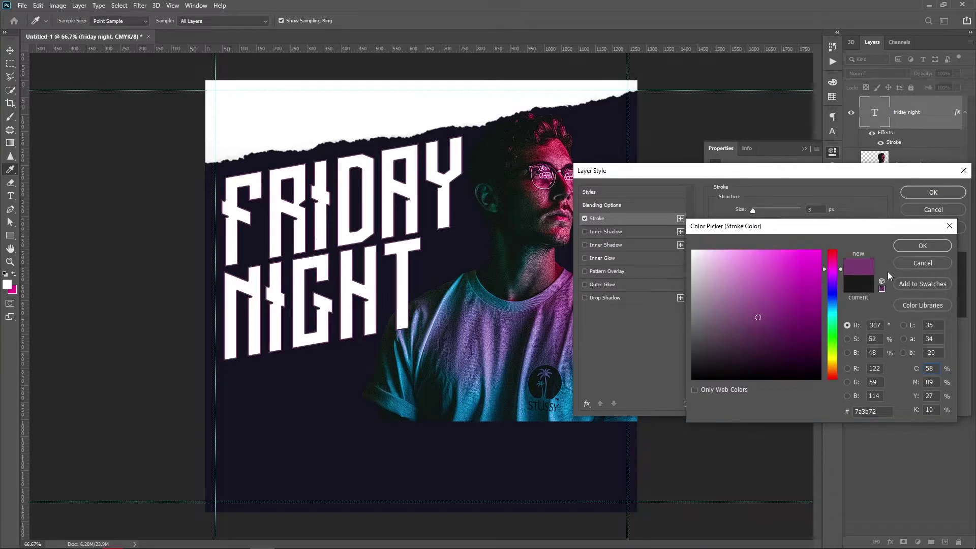
{"action": "left_click", "coordinate": [914, 245]}
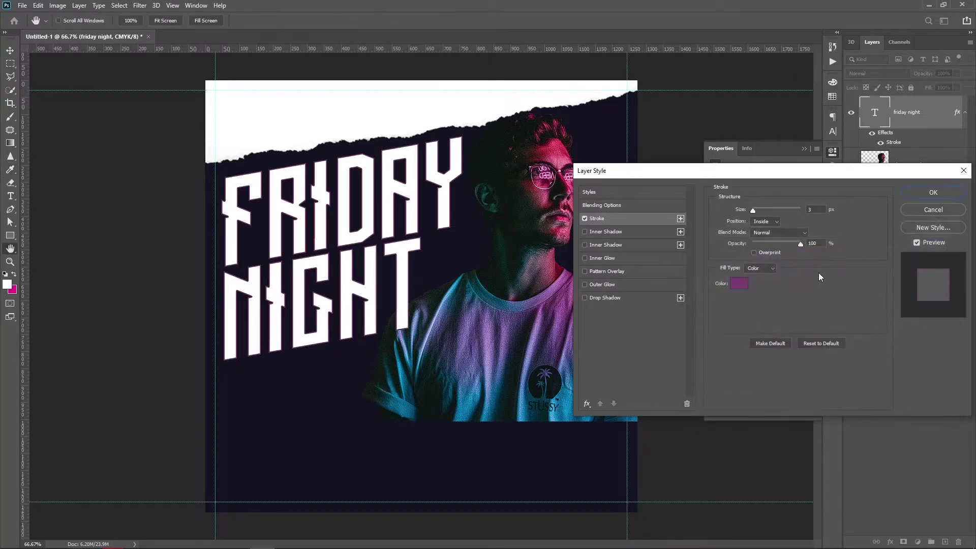
{"action": "left_click", "coordinate": [604, 283]}
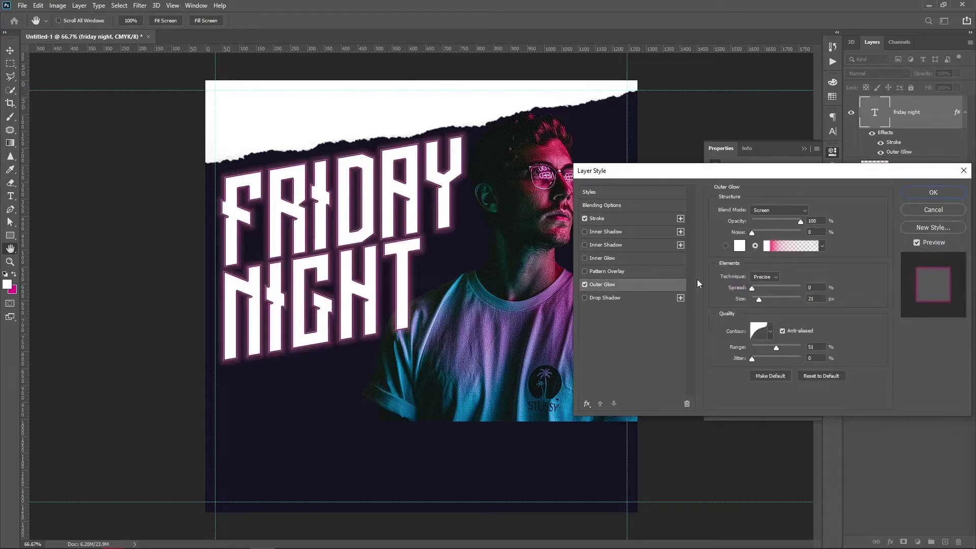
{"action": "left_click", "coordinate": [613, 260]}
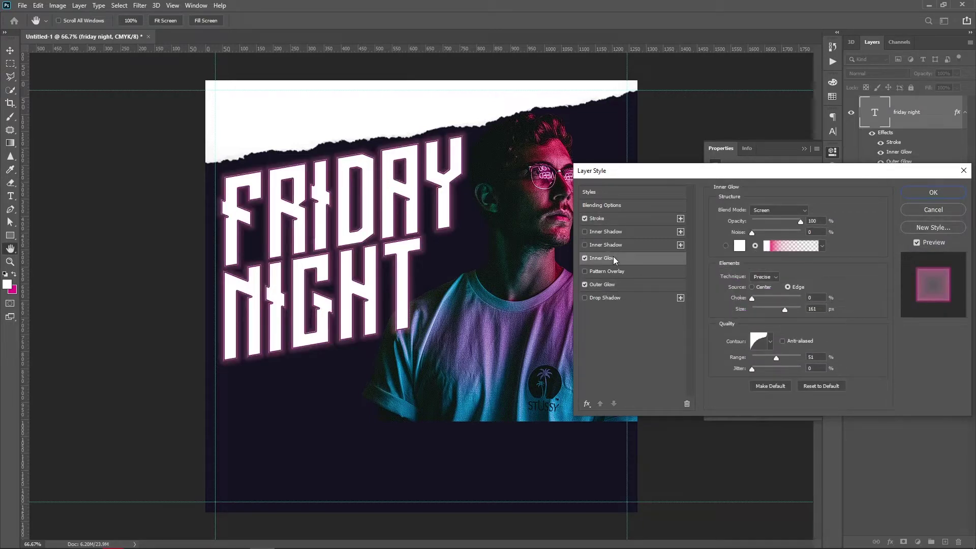
{"action": "left_click", "coordinate": [923, 193]}
Step: Set the FRIDAY NIGHT text layer's Fill to 0%
{"action": "left_click", "coordinate": [957, 89]}
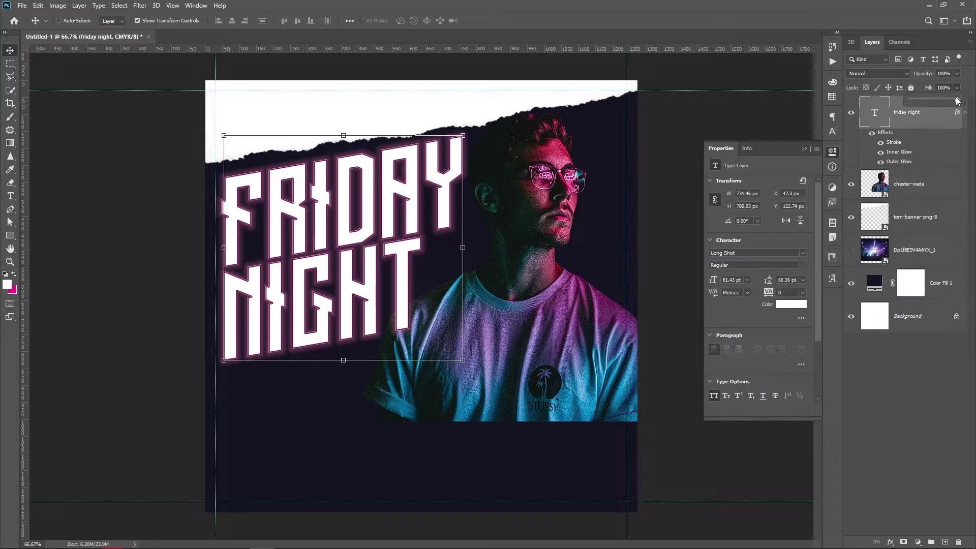
{"action": "left_click_drag", "start_coordinate": [932, 103], "coordinate": [892, 99]}
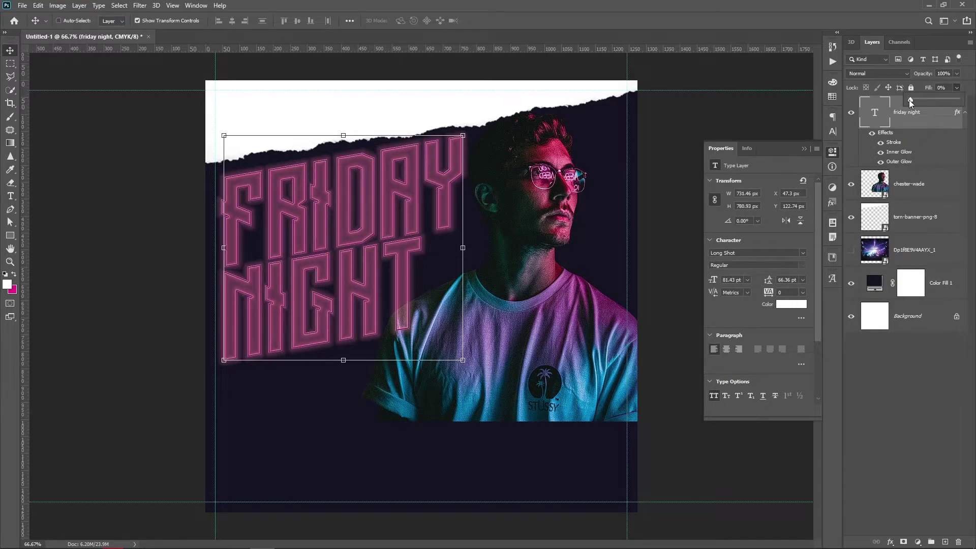
{"action": "left_click", "coordinate": [910, 143]}
Step: Reduce the heading's Inner Glow size to 5 px and apply the change
{"action": "double_click", "coordinate": [897, 154]}
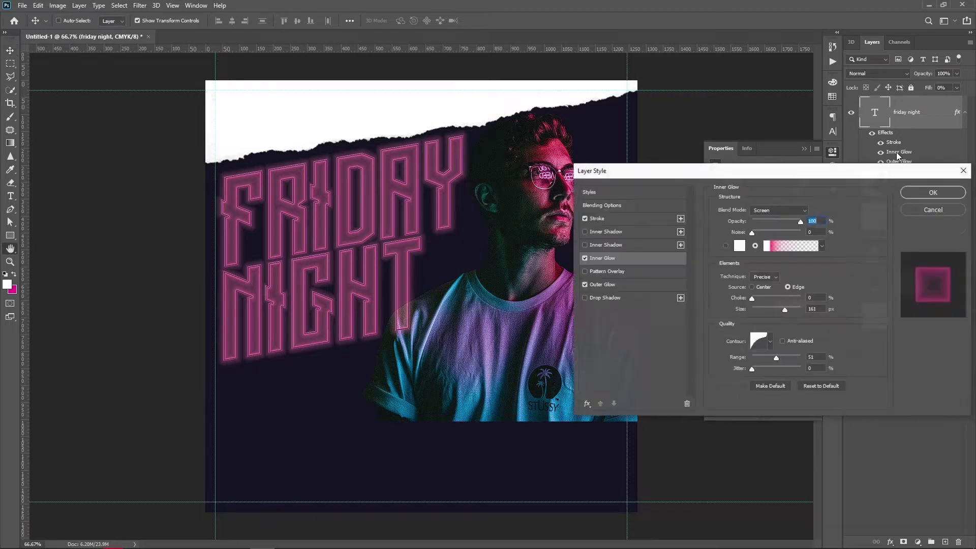
{"action": "left_click", "coordinate": [585, 258]}
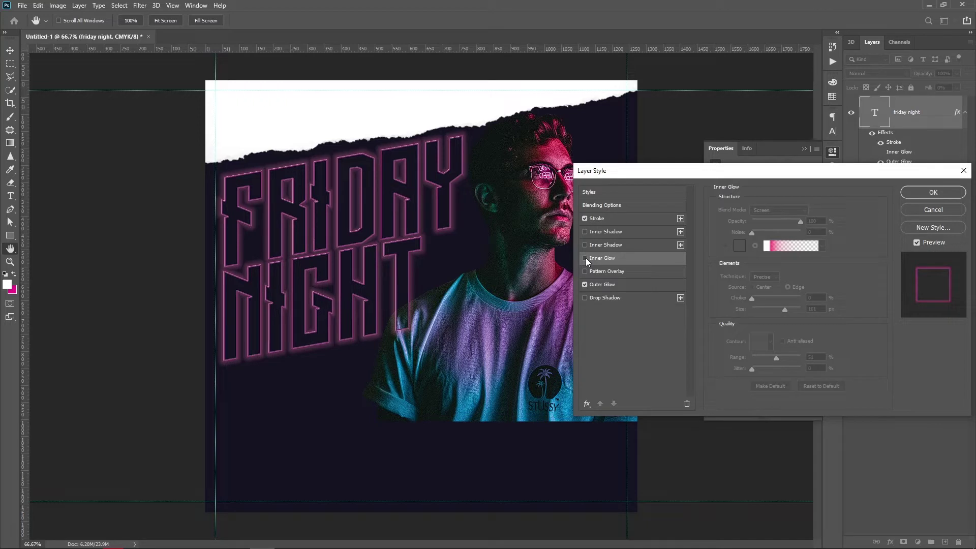
{"action": "left_click", "coordinate": [585, 259]}
{"action": "left_click_drag", "start_coordinate": [783, 310], "coordinate": [757, 311]}
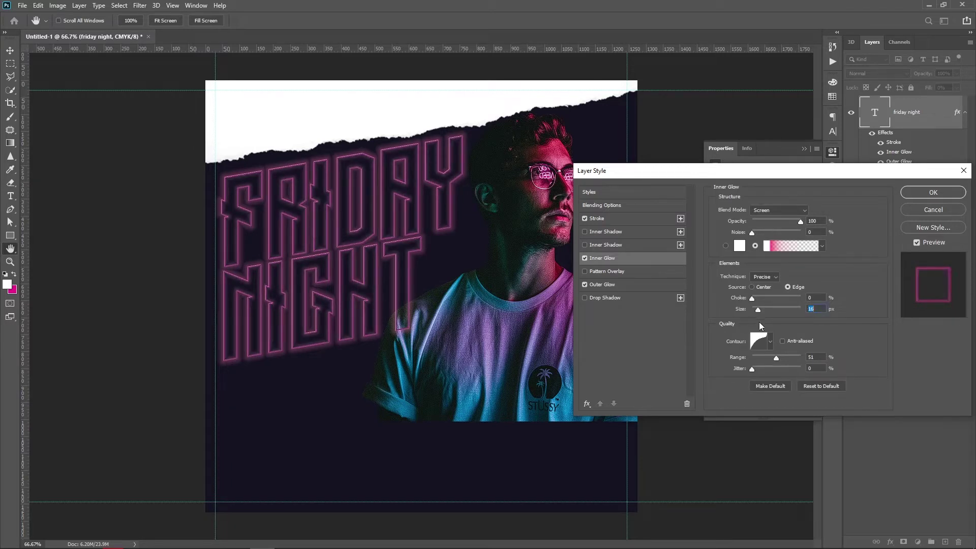
{"action": "left_click", "coordinate": [931, 192]}
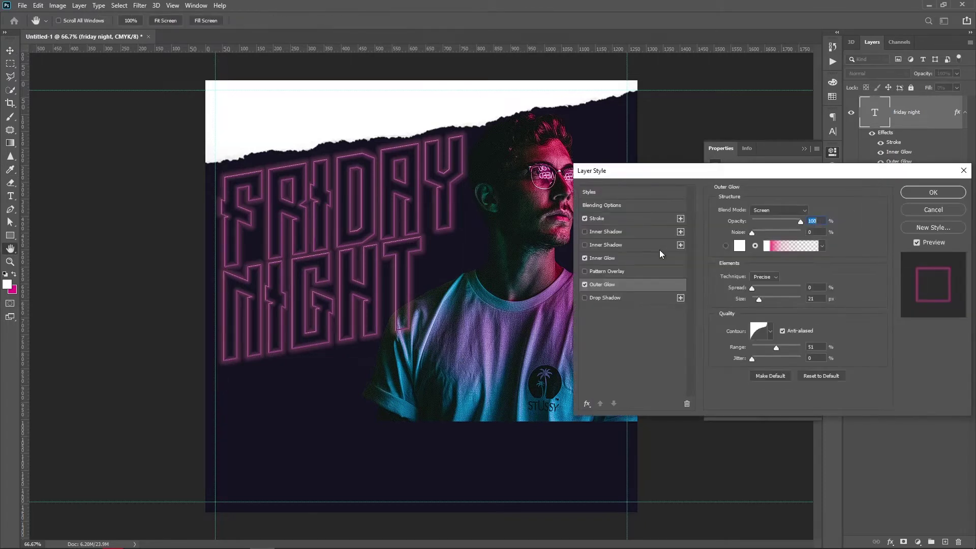
{"action": "left_click", "coordinate": [910, 194]}
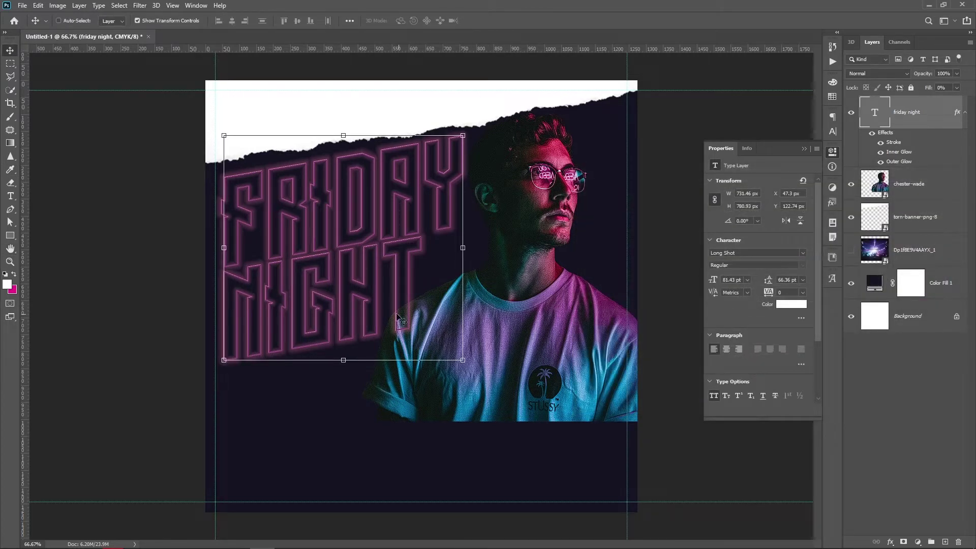
Step: Nudge the heading right, then unhide the concert photo and shift it upward
{"action": "left_click_drag", "start_coordinate": [357, 288], "coordinate": [365, 288]}
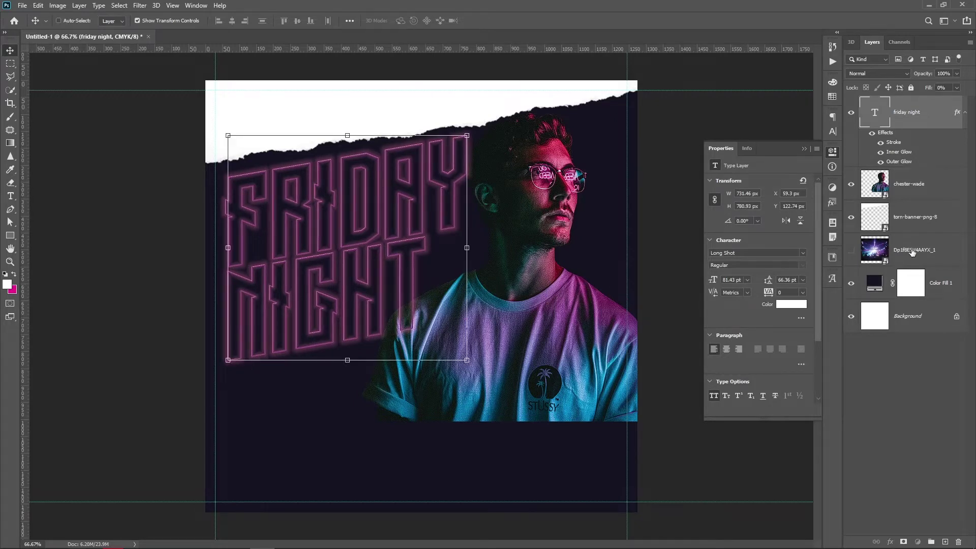
{"action": "left_click", "coordinate": [910, 250]}
{"action": "left_click", "coordinate": [852, 251]}
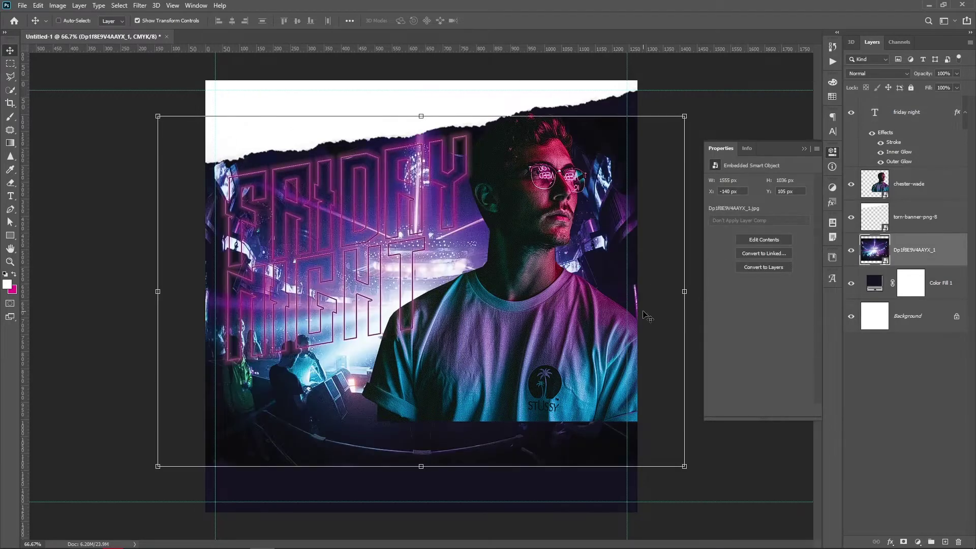
{"action": "left_click_drag", "start_coordinate": [648, 316], "coordinate": [645, 289]}
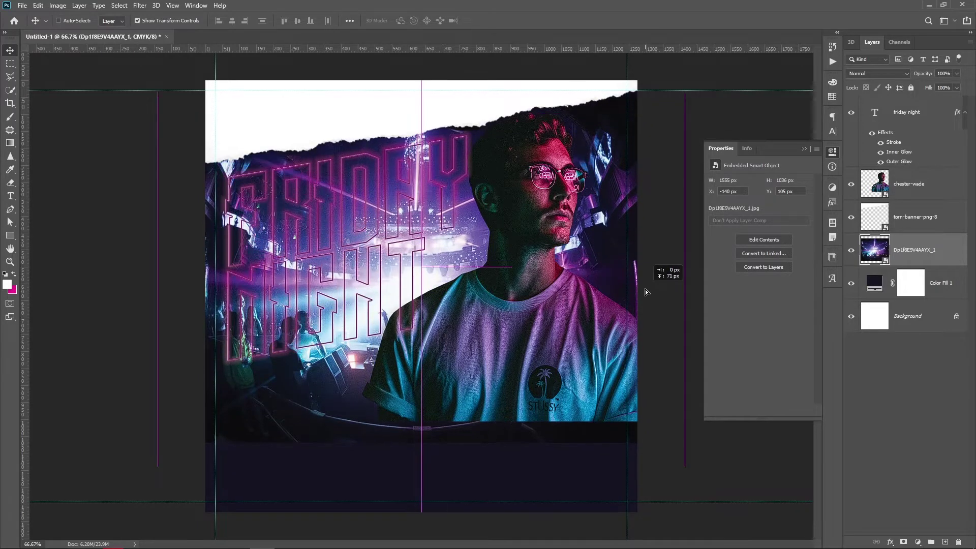
{"action": "key", "text": "Up"}
{"action": "key", "text": "Up"}
{"action": "key", "text": "Up"}
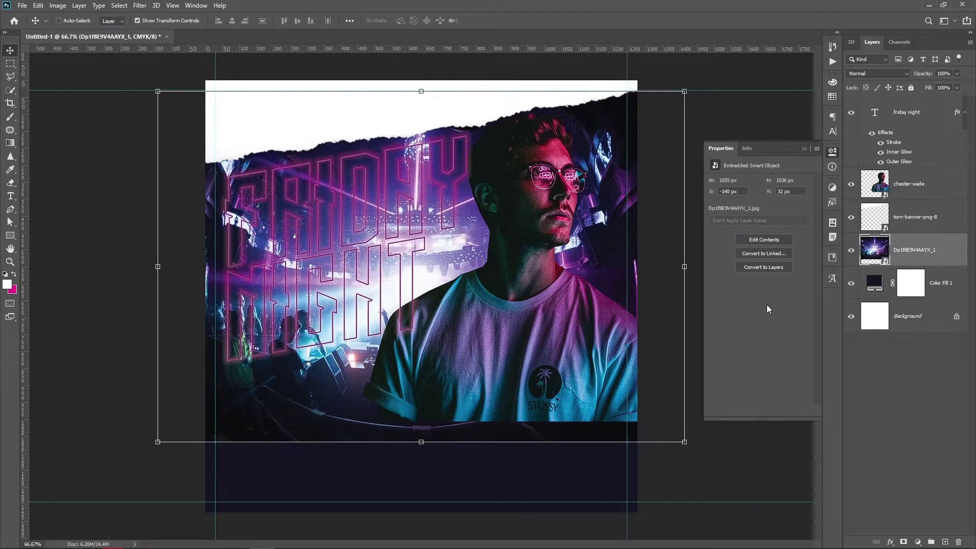
{"action": "key", "text": "Up"}
{"action": "key", "text": "Up"}
{"action": "key", "text": "Up"}
{"action": "key", "text": "Up"}
{"action": "key", "text": "Up"}
{"action": "key", "text": "Up"}
{"action": "key", "text": "Up"}
{"action": "key", "text": "Up"}
{"action": "key", "text": "Up"}
{"action": "key", "text": "Left"}
{"action": "key", "text": "Left"}
{"action": "key", "text": "Left"}
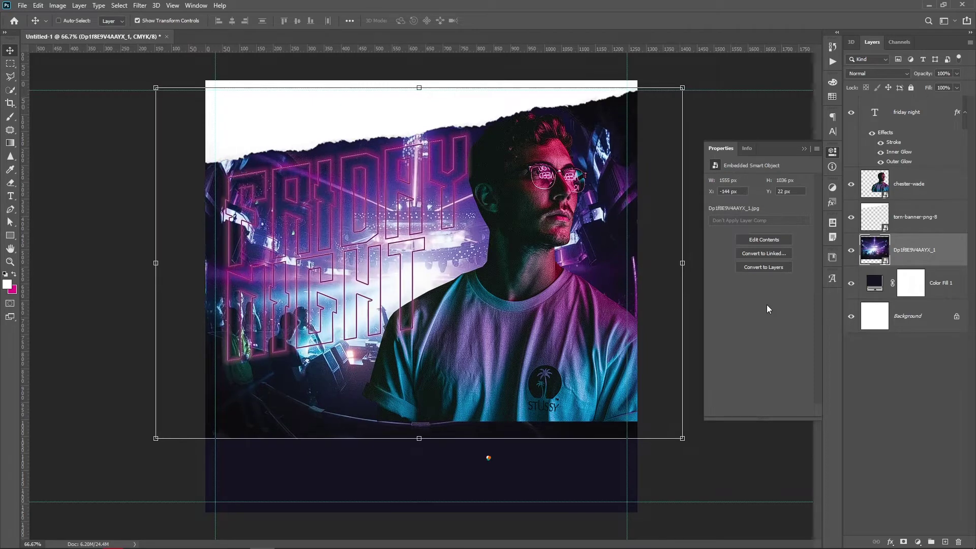
Step: Set the concert photo to 66% opacity and give it a layer mask
{"action": "left_click", "coordinate": [957, 73]}
{"action": "left_click_drag", "start_coordinate": [959, 84], "coordinate": [920, 84]}
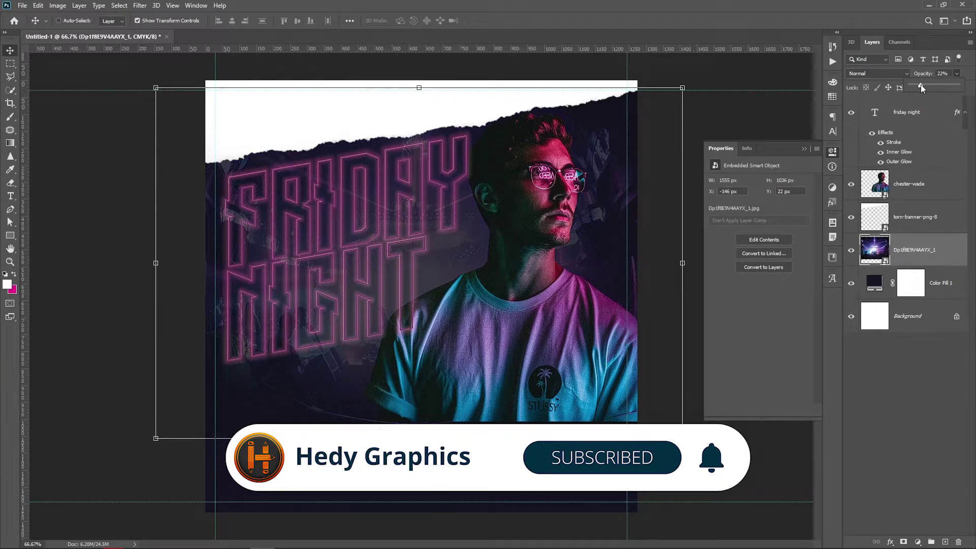
{"action": "left_click_drag", "start_coordinate": [920, 84], "coordinate": [941, 83]}
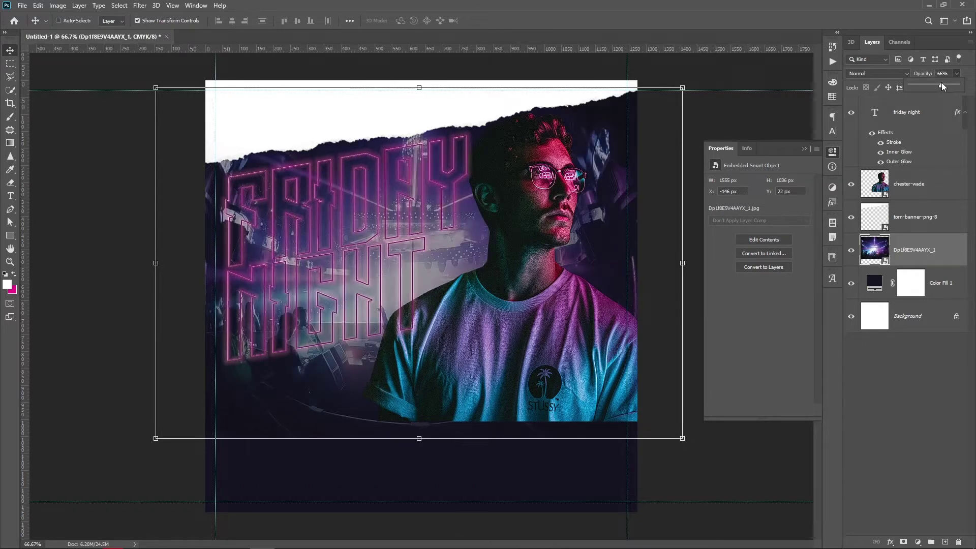
{"action": "left_click", "coordinate": [923, 265]}
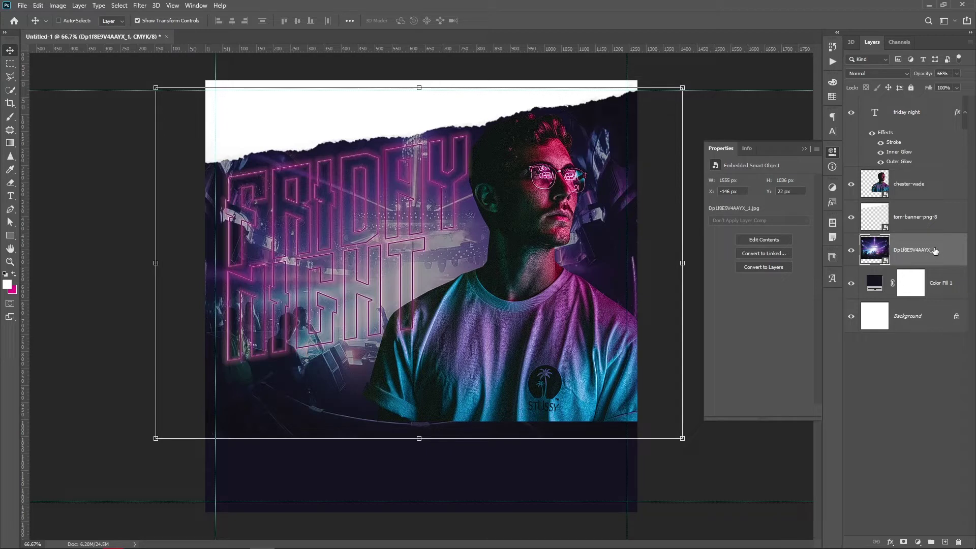
{"action": "left_click", "coordinate": [903, 542]}
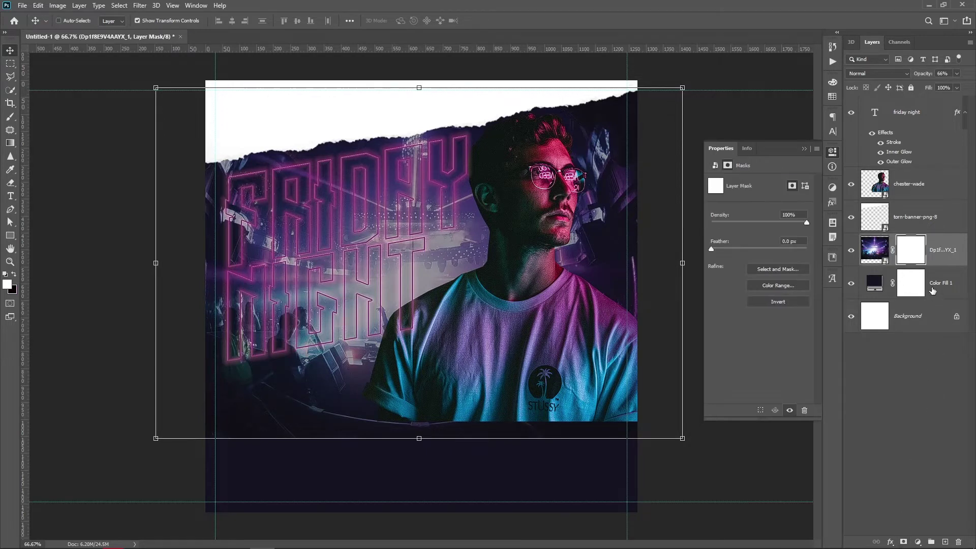
Step: Paint the concert photo's mask around FRIDAY NIGHT with a 464 px, 78% Eraser
{"action": "left_click", "coordinate": [10, 182]}
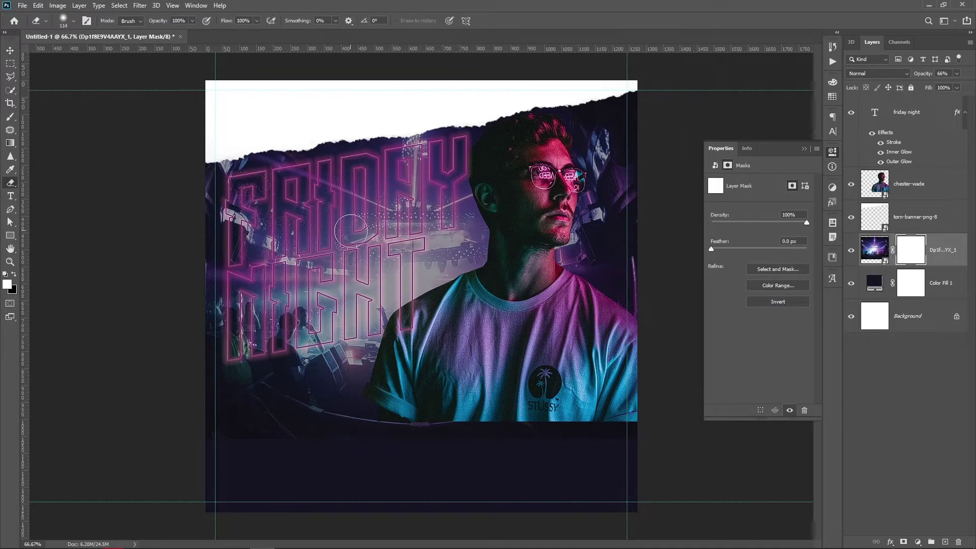
{"action": "right_click", "coordinate": [356, 231]}
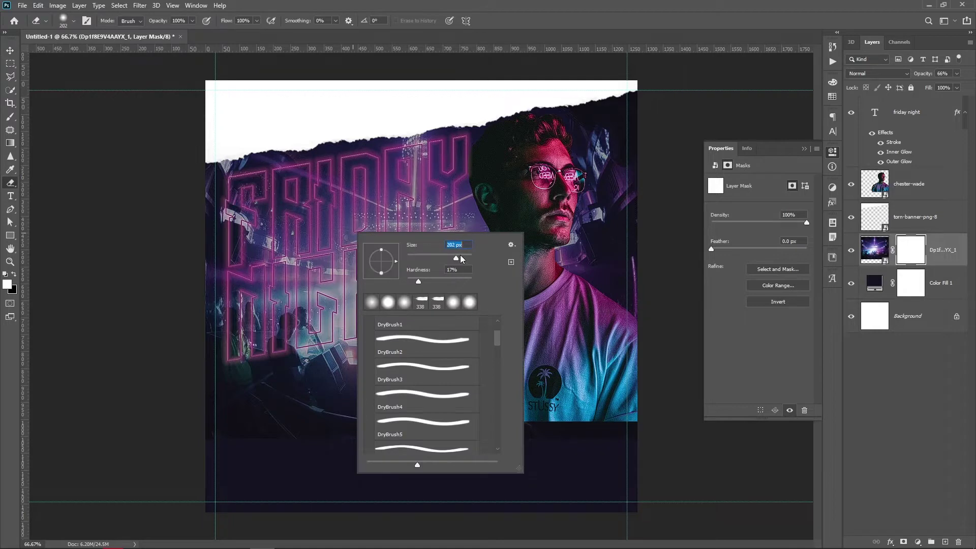
{"action": "left_click_drag", "start_coordinate": [459, 258], "coordinate": [463, 259]}
{"action": "left_click", "coordinate": [435, 194]}
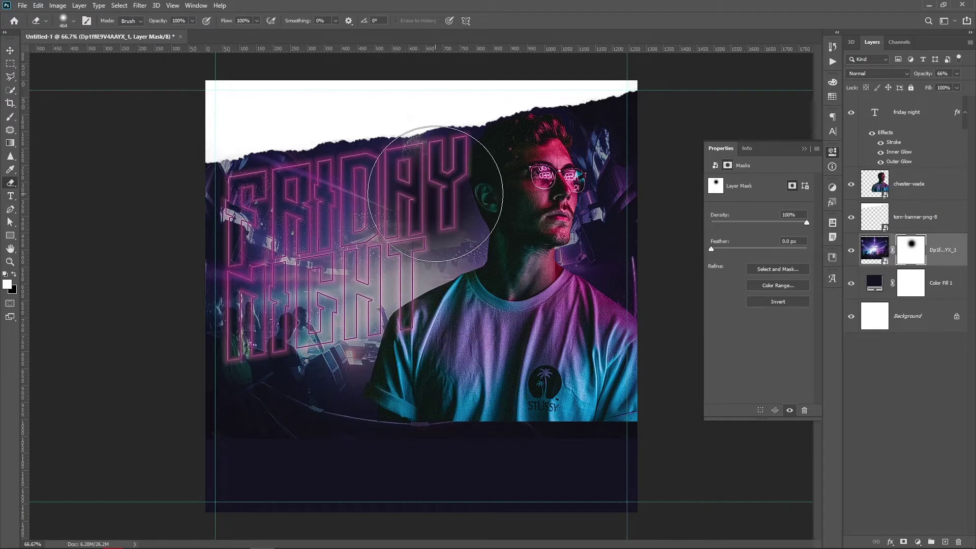
{"action": "key", "text": "ctrl+z"}
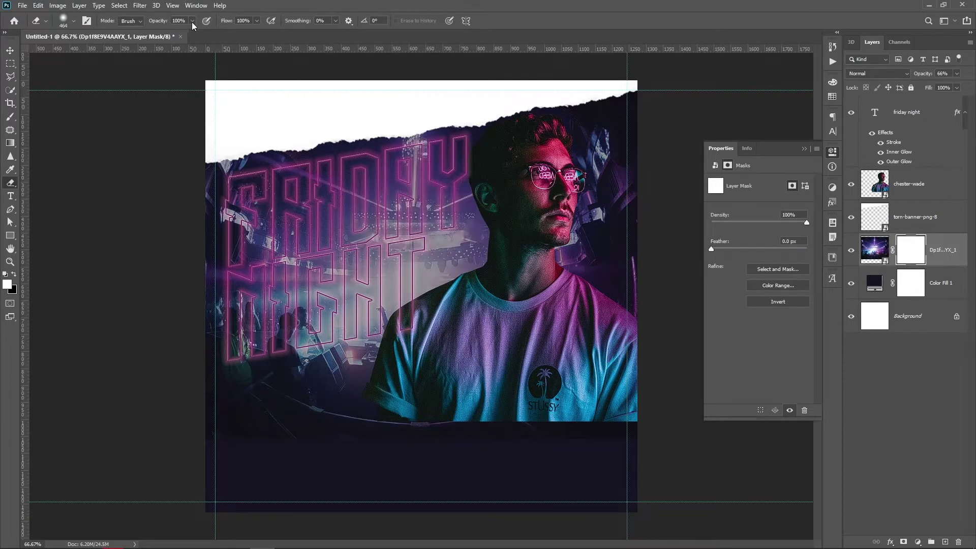
{"action": "left_click_drag", "start_coordinate": [193, 25], "coordinate": [179, 33]}
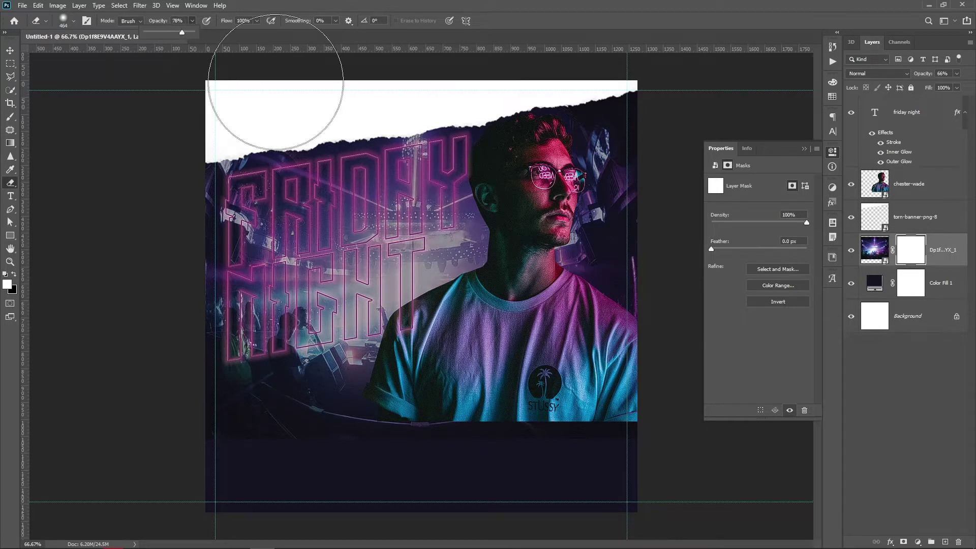
{"action": "left_click", "coordinate": [407, 213]}
{"action": "left_click", "coordinate": [310, 234]}
{"action": "mouse_move", "coordinate": [310, 234]}
{"action": "left_mouse_down"}
{"action": "mouse_move", "coordinate": [262, 300]}
{"action": "mouse_move", "coordinate": [390, 277]}
{"action": "mouse_move", "coordinate": [413, 218]}
{"action": "mouse_move", "coordinate": [413, 178]}
{"action": "mouse_move", "coordinate": [305, 191]}
{"action": "mouse_move", "coordinate": [277, 244]}
{"action": "mouse_move", "coordinate": [262, 304]}
{"action": "mouse_move", "coordinate": [387, 295]}
{"action": "mouse_move", "coordinate": [334, 311]}
{"action": "mouse_move", "coordinate": [337, 327]}
{"action": "left_mouse_up"}
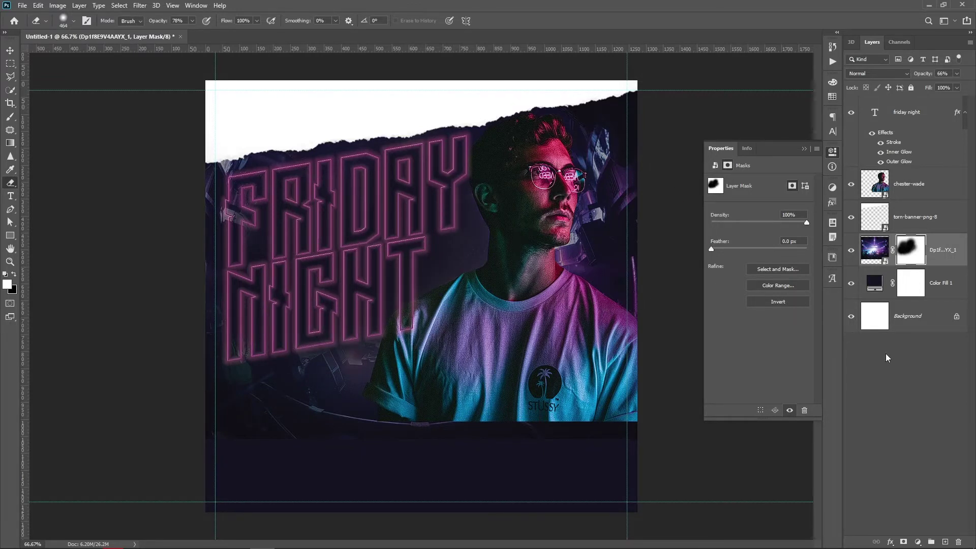
{"action": "left_click", "coordinate": [909, 370]}
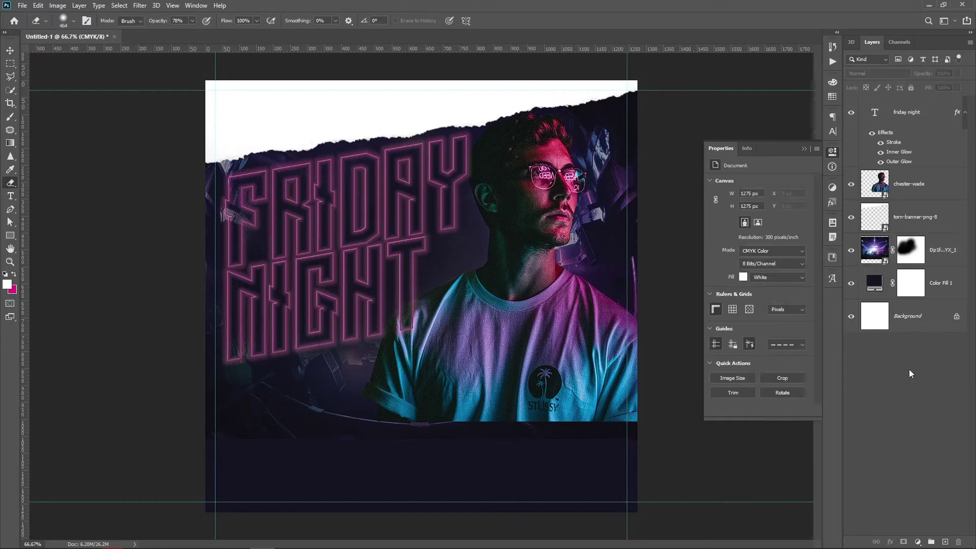
Step: Alt-drag a copy of torn-banner-png-8 down to the flyer's bottom edge
{"action": "left_click", "coordinate": [933, 223]}
{"action": "key", "text": "v"}
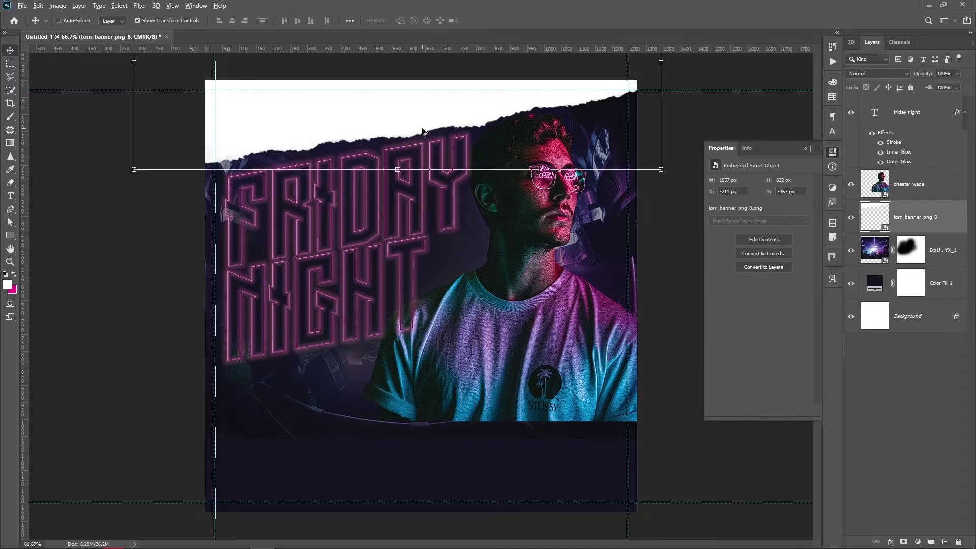
{"action": "left_click_drag", "start_coordinate": [428, 131], "coordinate": [451, 374]}
{"action": "left_click_drag", "start_coordinate": [506, 256], "coordinate": [506, 475]}
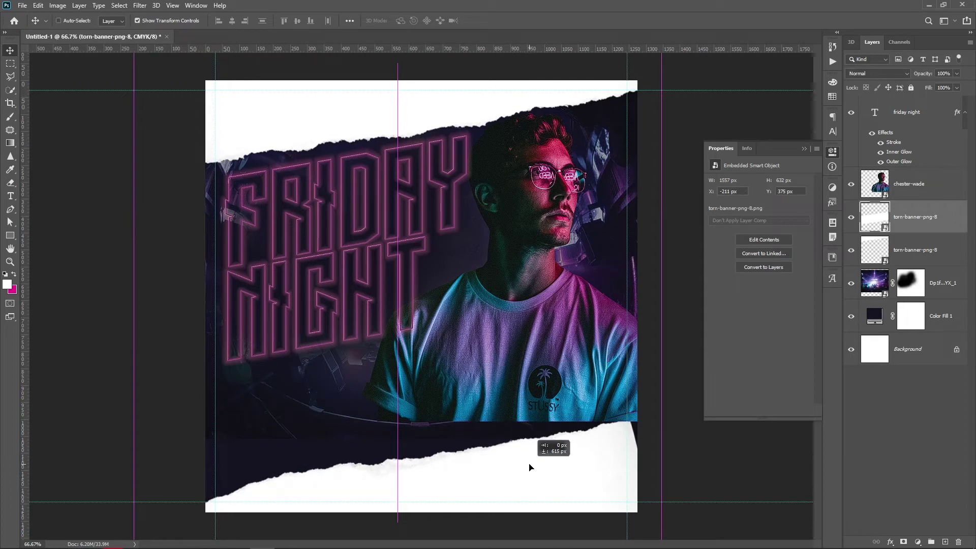
{"action": "left_click_drag", "start_coordinate": [506, 475], "coordinate": [545, 480]}
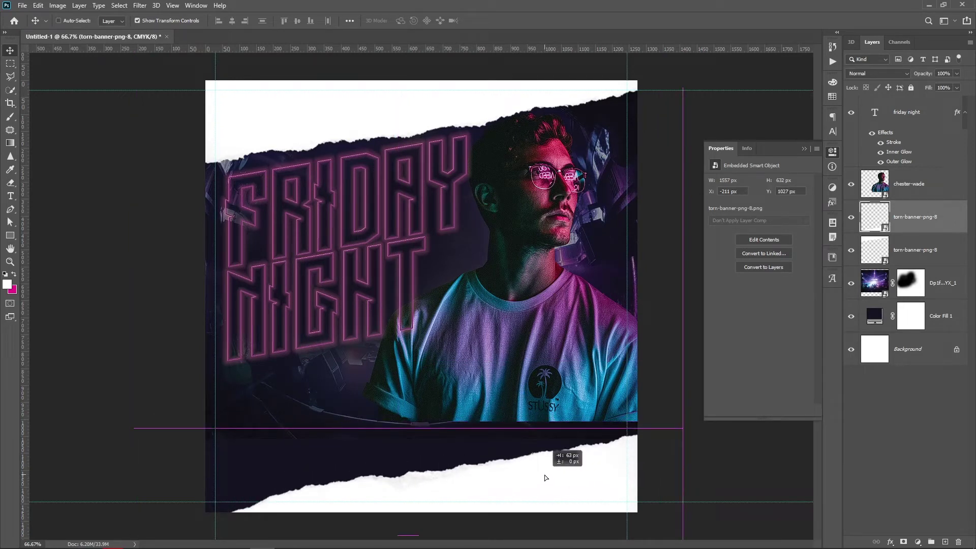
{"action": "left_click_drag", "start_coordinate": [545, 480], "coordinate": [544, 473]}
Step: Mask the concert photo's bottom edge with a 171 px Eraser at 100% opacity
{"action": "left_click", "coordinate": [913, 289]}
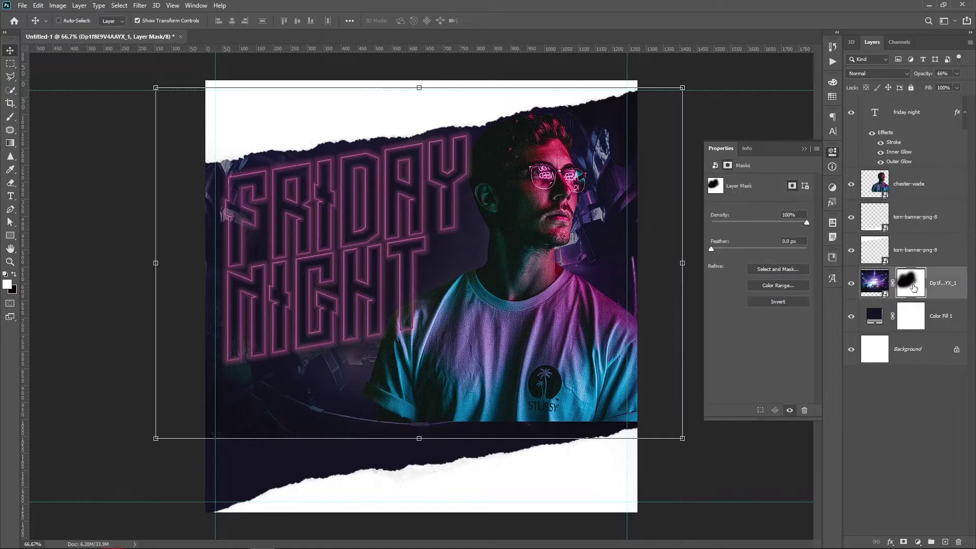
{"action": "left_click", "coordinate": [11, 182]}
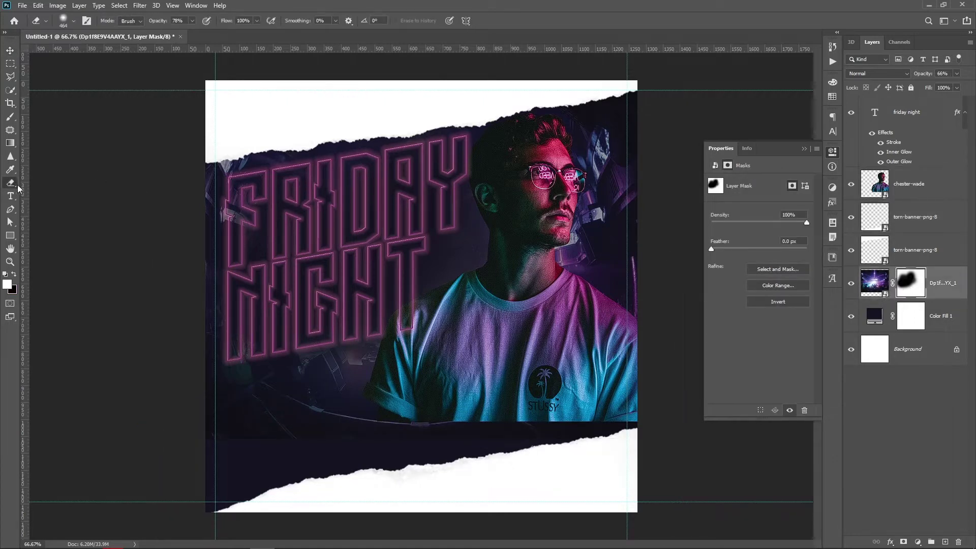
{"action": "left_click_drag", "start_coordinate": [193, 24], "coordinate": [227, 41]}
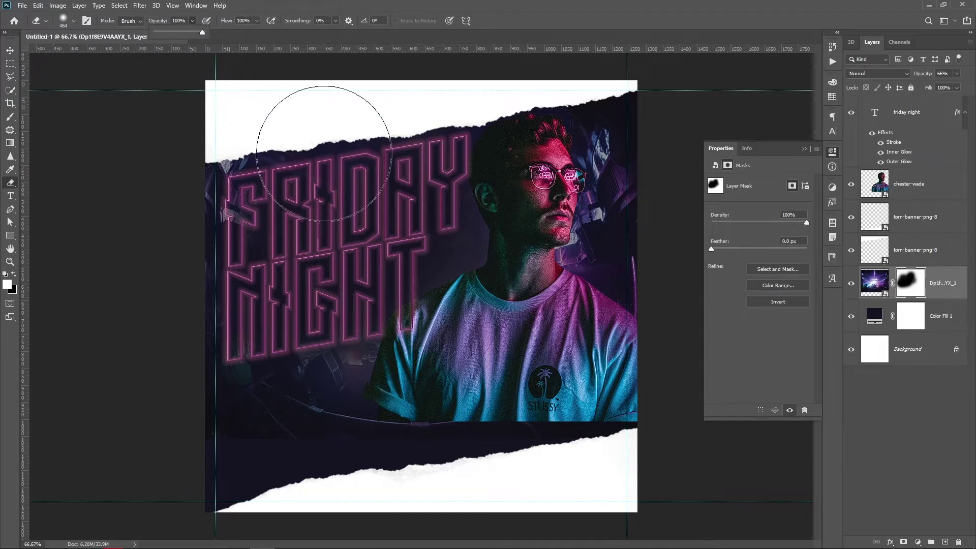
{"action": "right_click", "coordinate": [340, 179]}
{"action": "left_click_drag", "start_coordinate": [415, 203], "coordinate": [431, 202]}
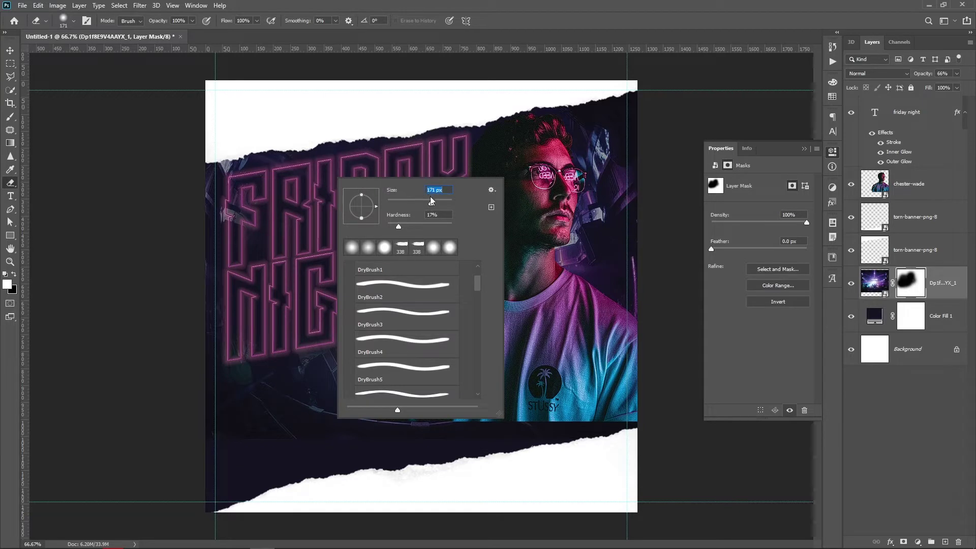
{"action": "left_click_drag", "start_coordinate": [223, 440], "coordinate": [690, 424]}
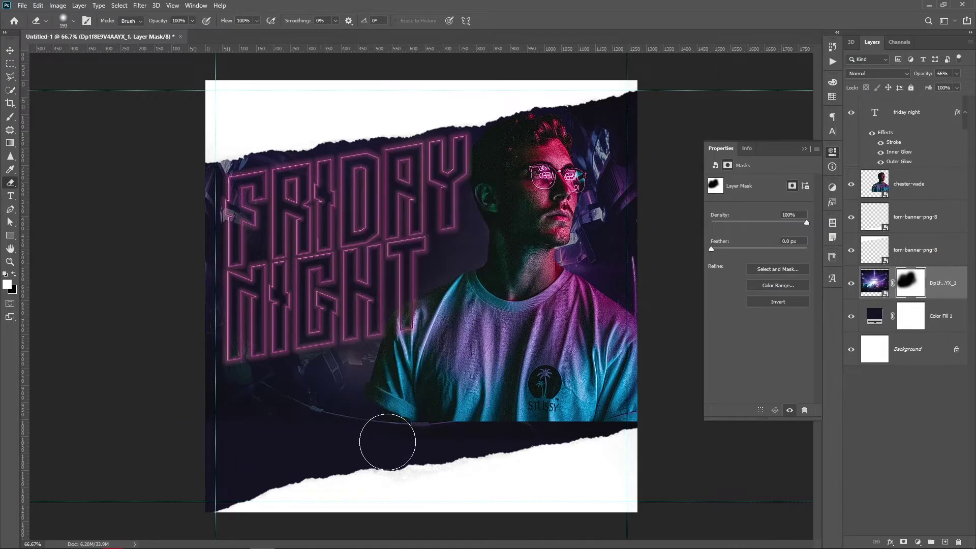
{"action": "left_click", "coordinate": [916, 398]}
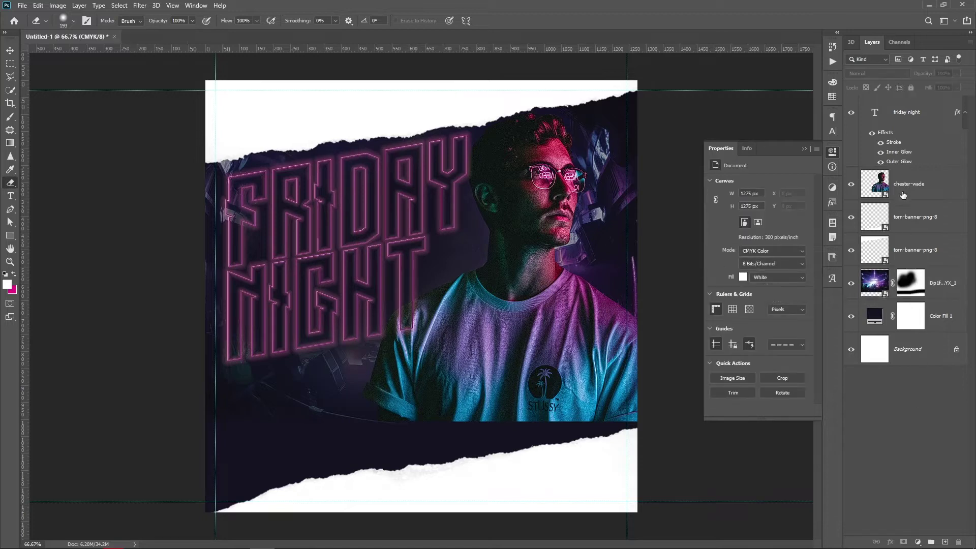
Step: Group the chester-wade portrait layer, name the group Model, and collapse it
{"action": "left_click", "coordinate": [931, 184]}
{"action": "key", "text": "ctrl+g"}
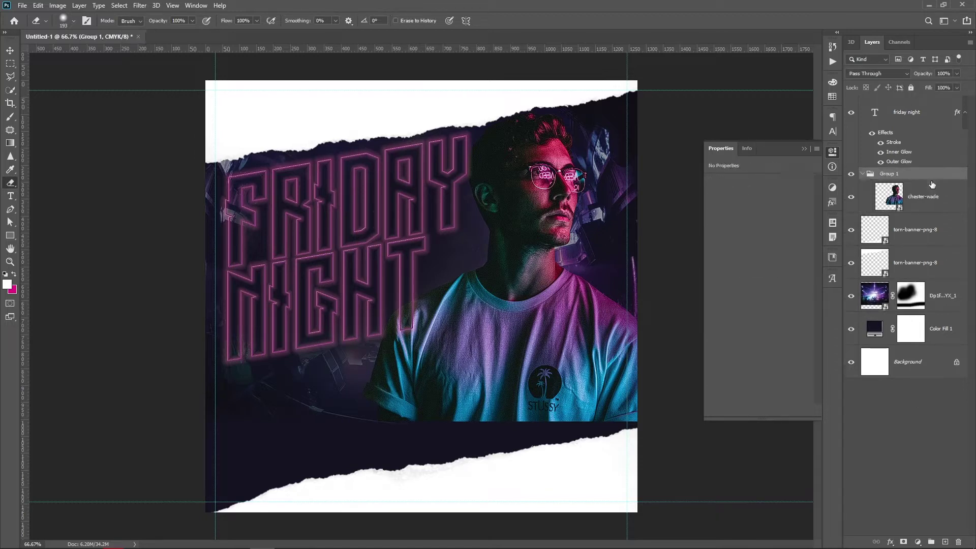
{"action": "key", "text": "v"}
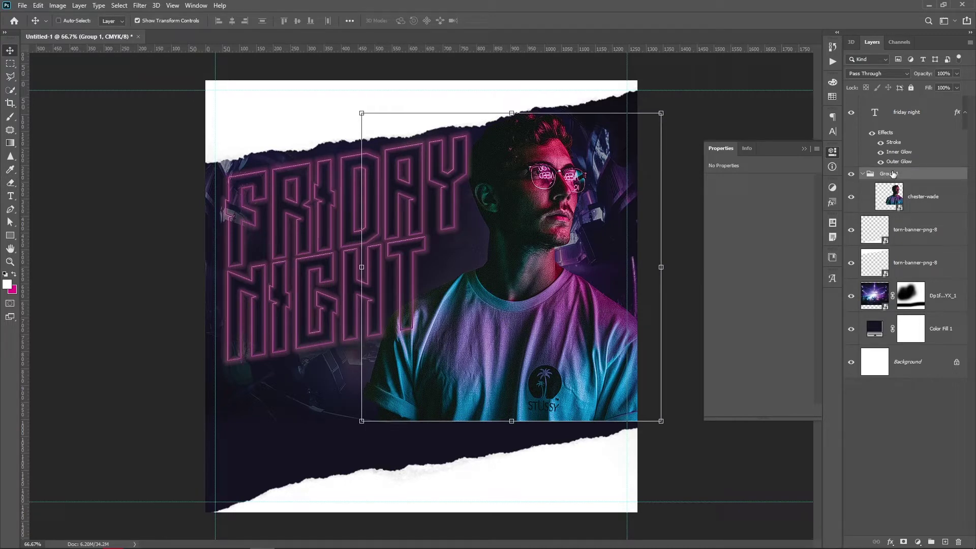
{"action": "double_click", "coordinate": [889, 174]}
{"action": "type", "text": "Model"}
{"action": "key", "text": "Return"}
{"action": "left_click", "coordinate": [860, 174]}
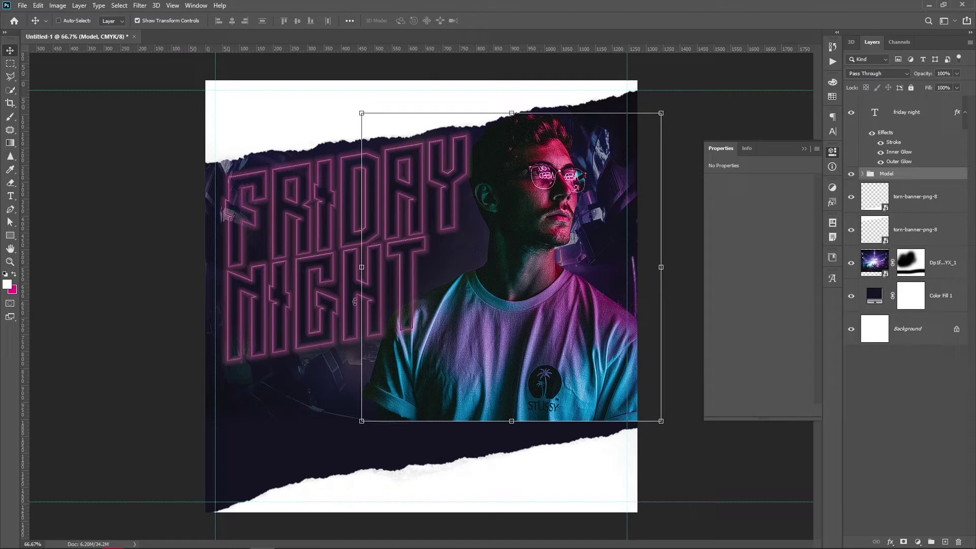
Step: Add a SPECIAL GUESTS text line below the portrait
{"action": "key", "text": "t"}
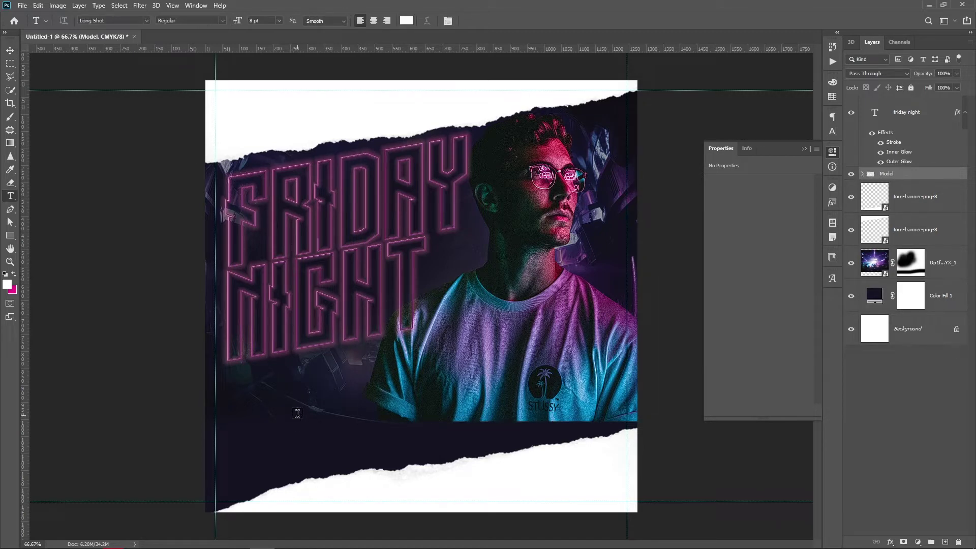
{"action": "left_click", "coordinate": [298, 413]}
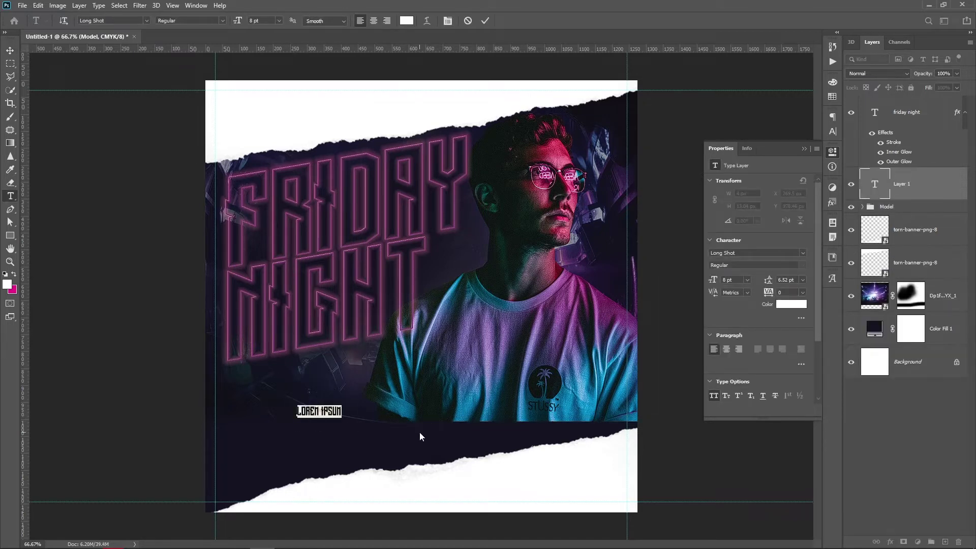
{"action": "type", "text": "SPECIAL"}
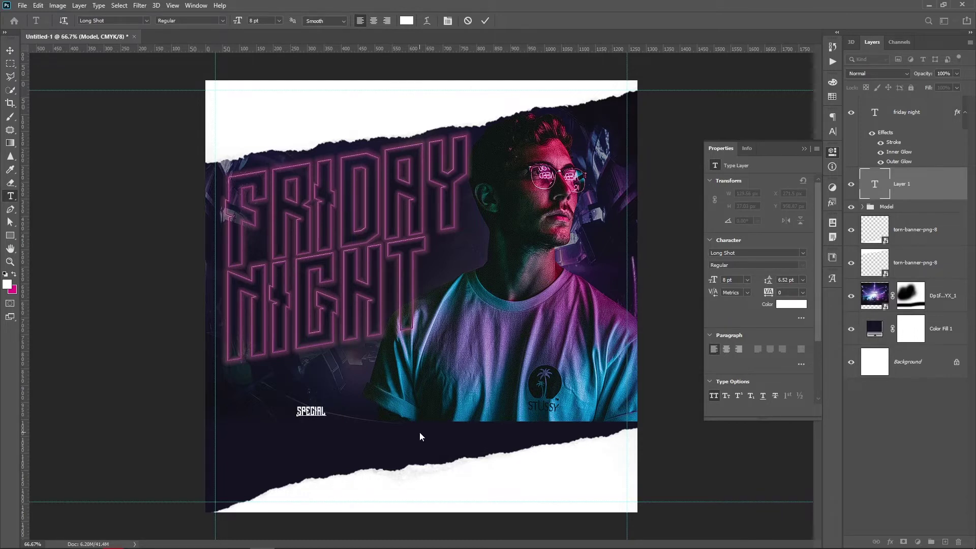
{"action": "type", "text": " GUEST"}
{"action": "type", "text": "S"}
{"action": "left_click", "coordinate": [420, 433]}
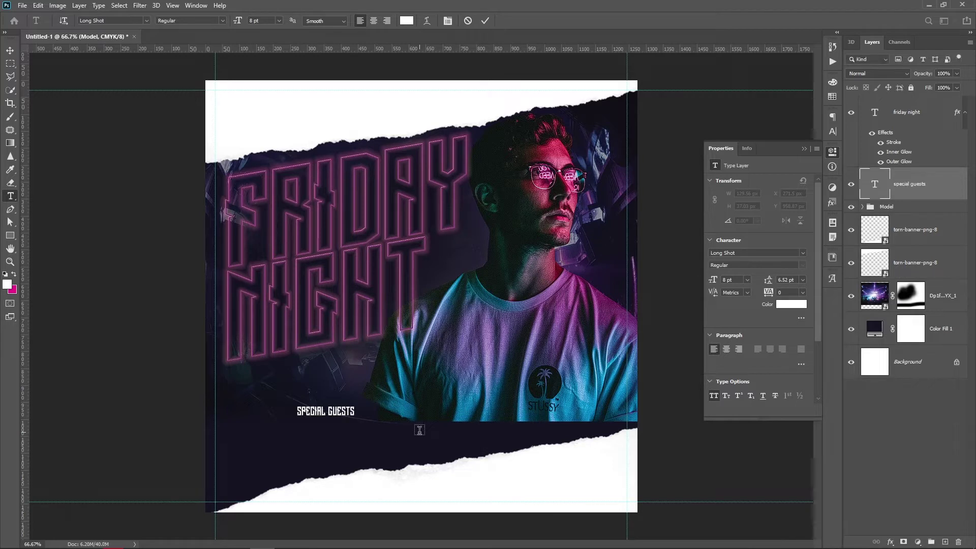
Step: Add a 'DJ GILDO - DJ PALBO' line beneath SPECIAL GUESTS
{"action": "left_click", "coordinate": [338, 427]}
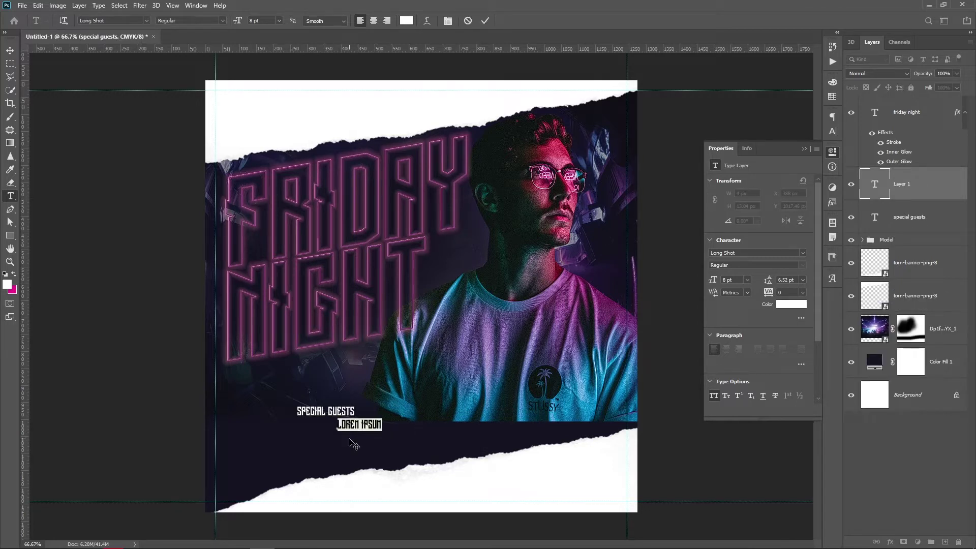
{"action": "type", "text": "DJ G"}
{"action": "type", "text": "ILDO A-"}
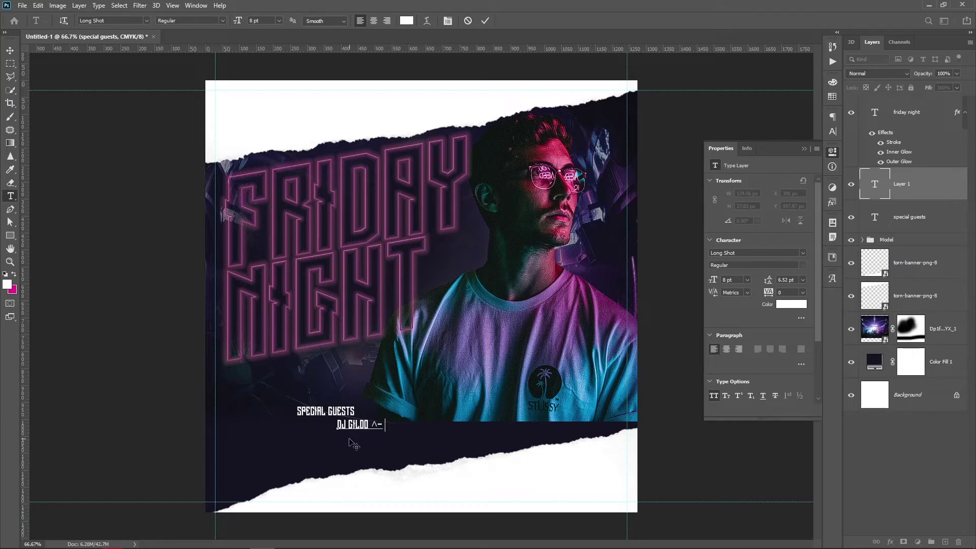
{"action": "key", "text": "BackSpace"}
{"action": "key", "text": "Left"}
{"action": "type", "text": "PAL"}
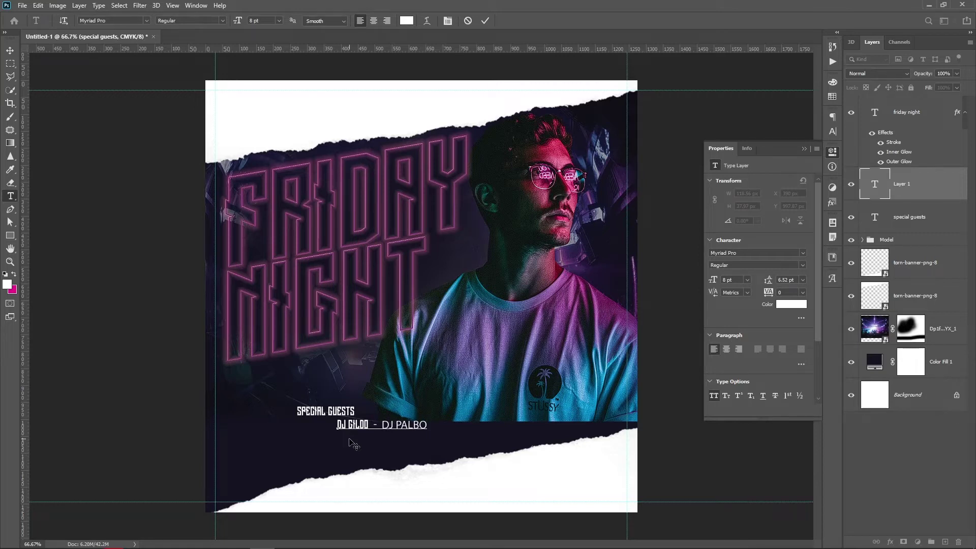
{"action": "left_click", "coordinate": [351, 443]}
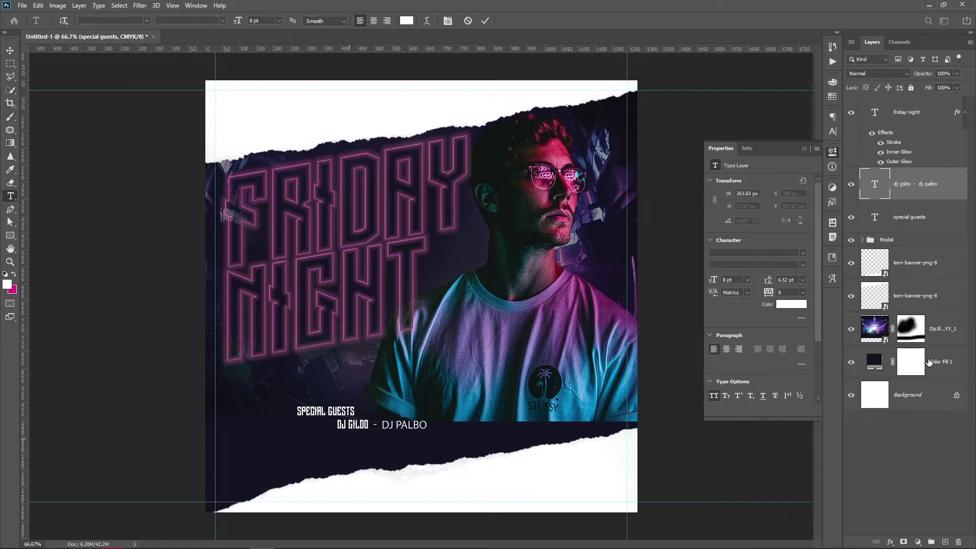
Step: Set the DJ names line's font to Montserrat Bold
{"action": "left_click", "coordinate": [781, 253]}
{"action": "type", "text": "mont"}
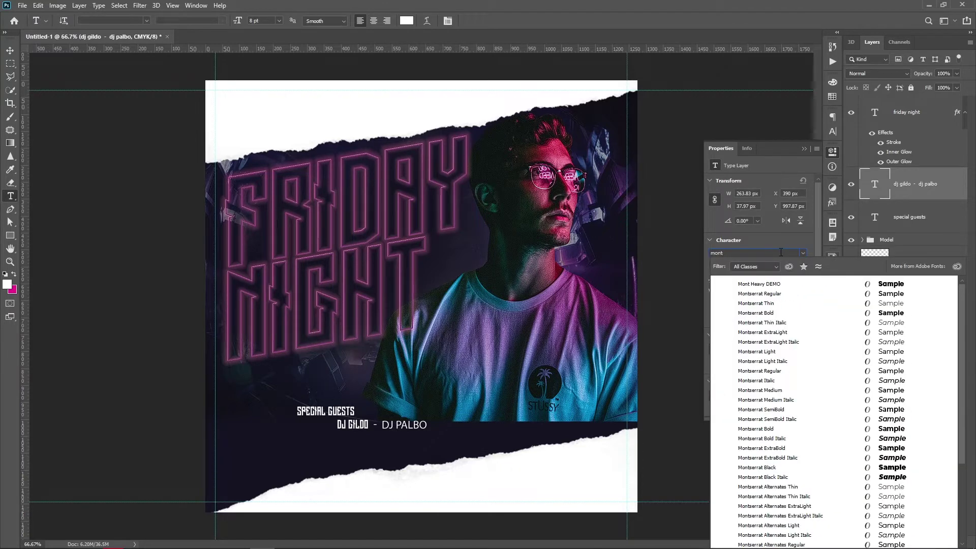
{"action": "left_click", "coordinate": [784, 313]}
Step: Duplicate the DJ line one line lower and retype it as 'ENTRY $120 // WELCOME DRINKS'
{"action": "key", "text": "v"}
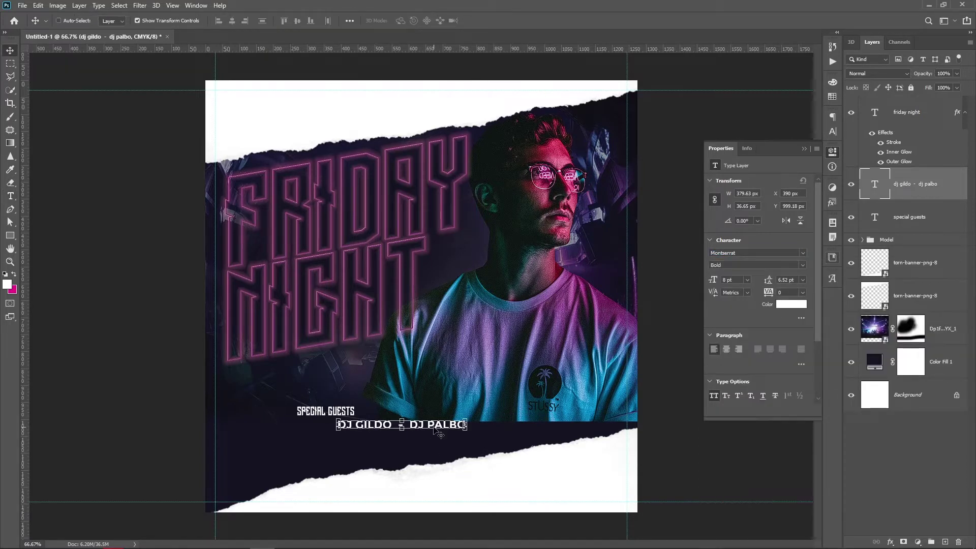
{"action": "left_click_drag", "start_coordinate": [485, 427], "coordinate": [486, 438]}
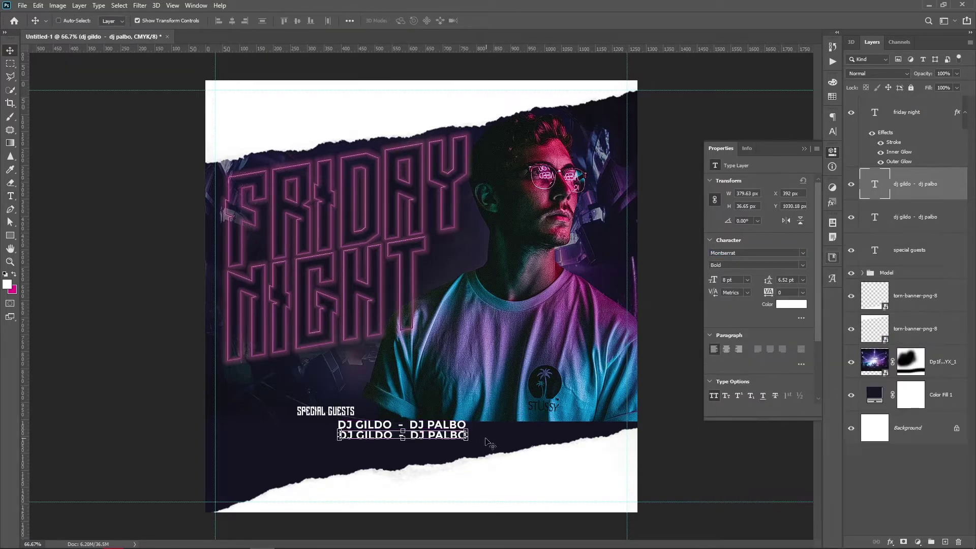
{"action": "key", "text": "t"}
{"action": "left_click", "coordinate": [463, 435]}
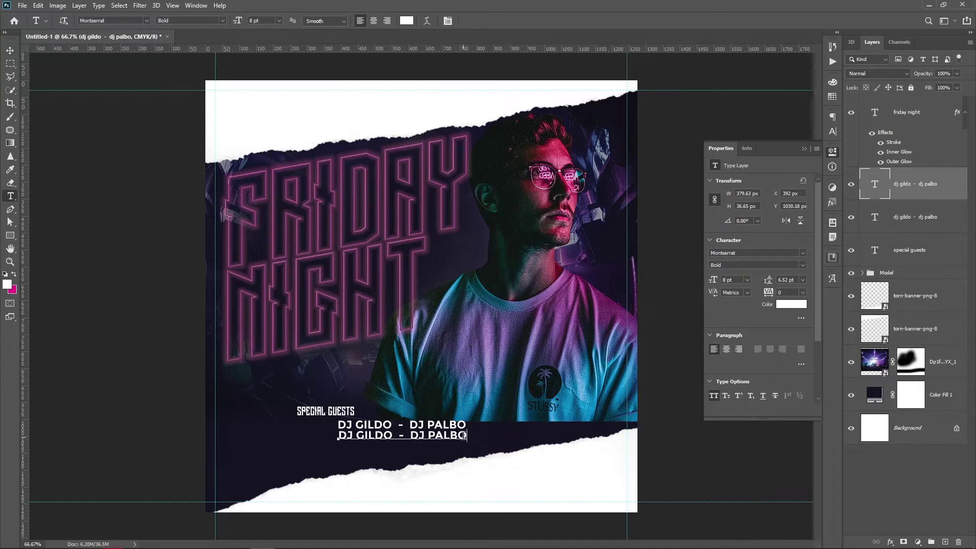
{"action": "key", "text": "ctrl+a"}
{"action": "type", "text": "ENTRY"}
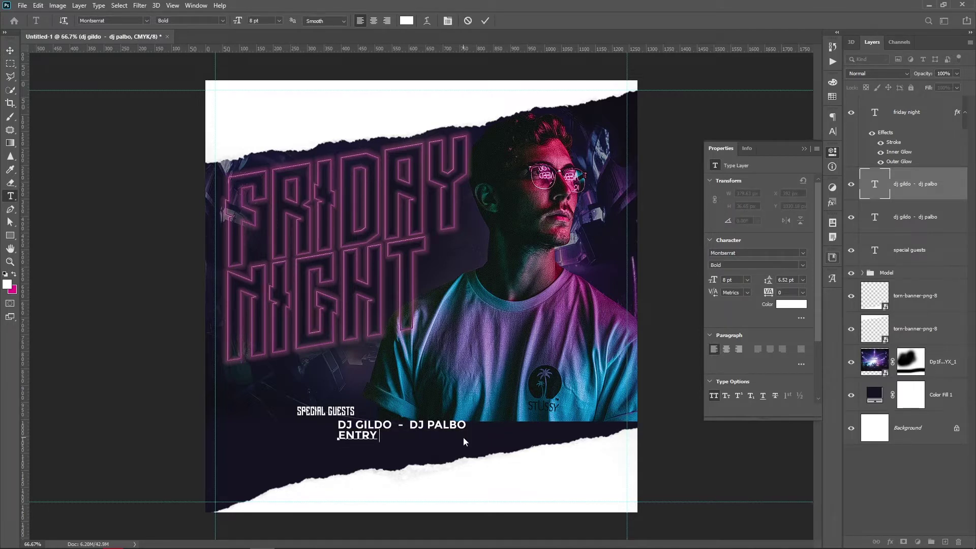
{"action": "type", "text": " $1"}
{"action": "type", "text": "20 // "}
{"action": "type", "text": "WELCOME DR"}
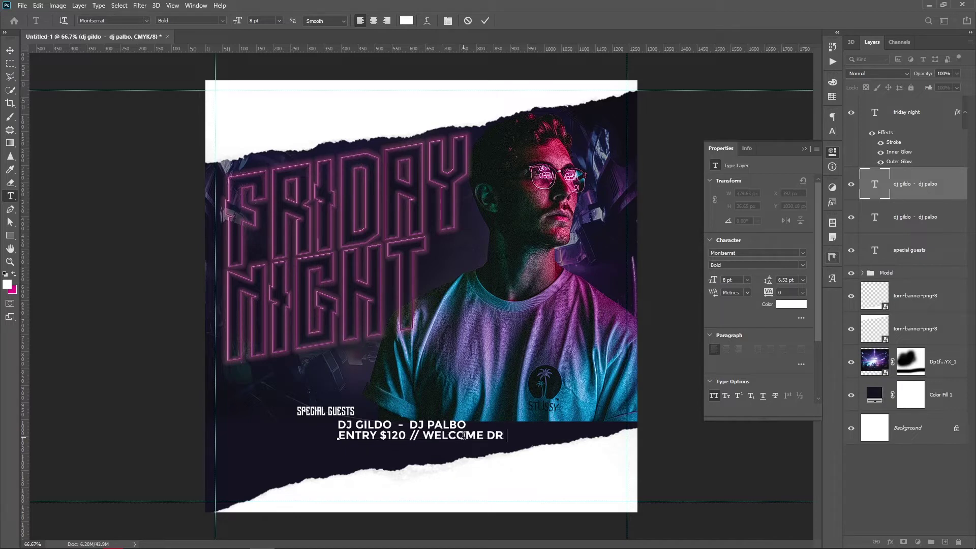
{"action": "type", "text": "INKS"}
{"action": "key", "text": "ctrl+Return"}
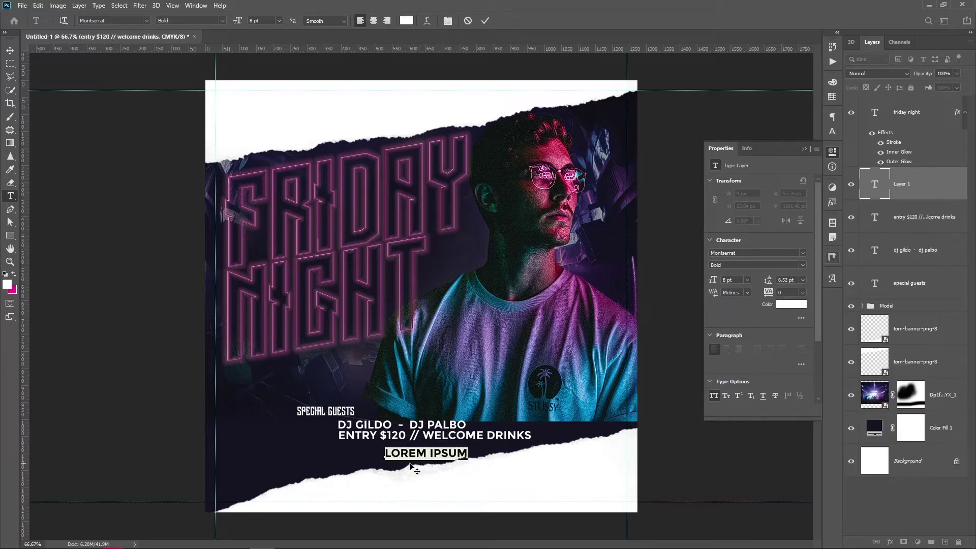
Step: Add a YOUR CLUB text layer below the entry line
{"action": "type", "text": "\""}
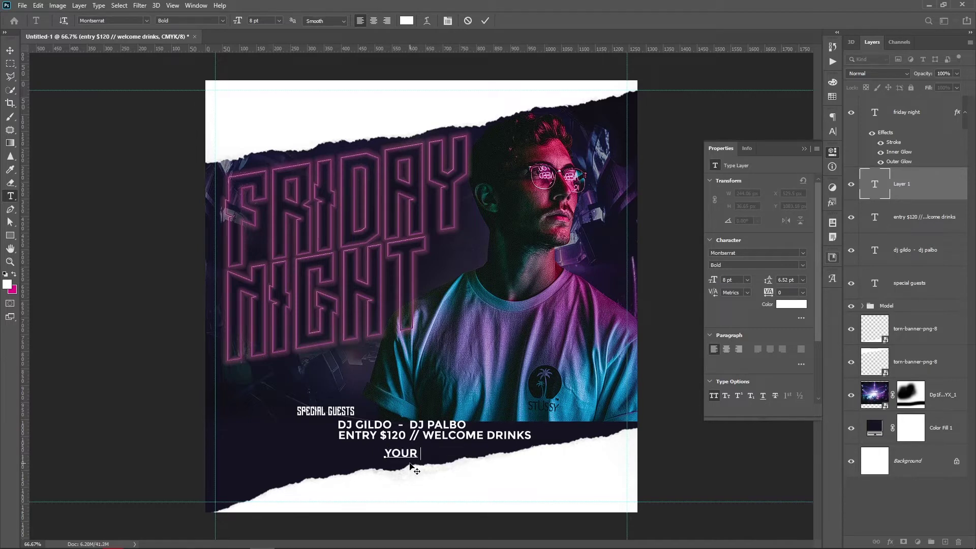
{"action": "type", "text": " CLUB"}
{"action": "key", "text": "ctrl+Return"}
{"action": "key", "text": "v"}
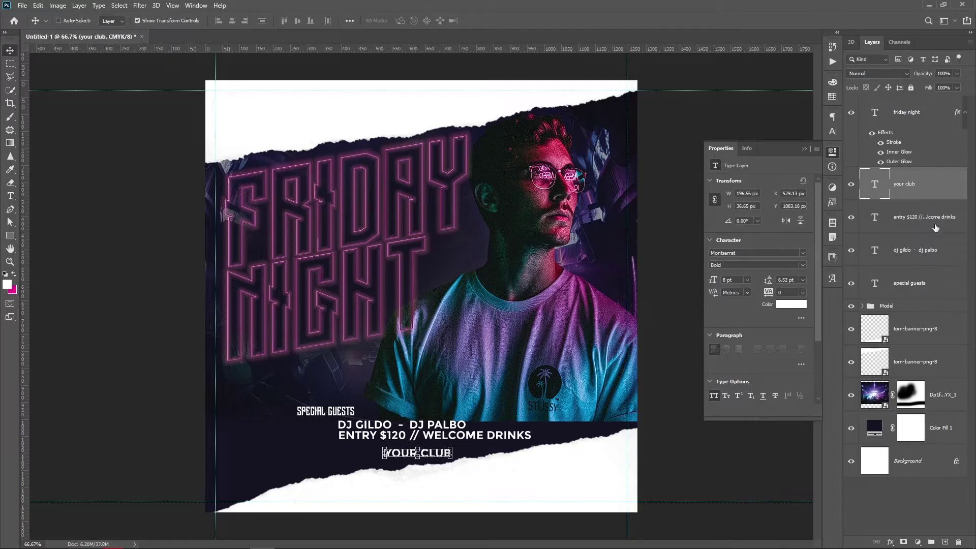
Step: Set all four event text lines to Montserrat, move them left, and left-align them
{"action": "left_click", "coordinate": [930, 287], "text": "shift"}
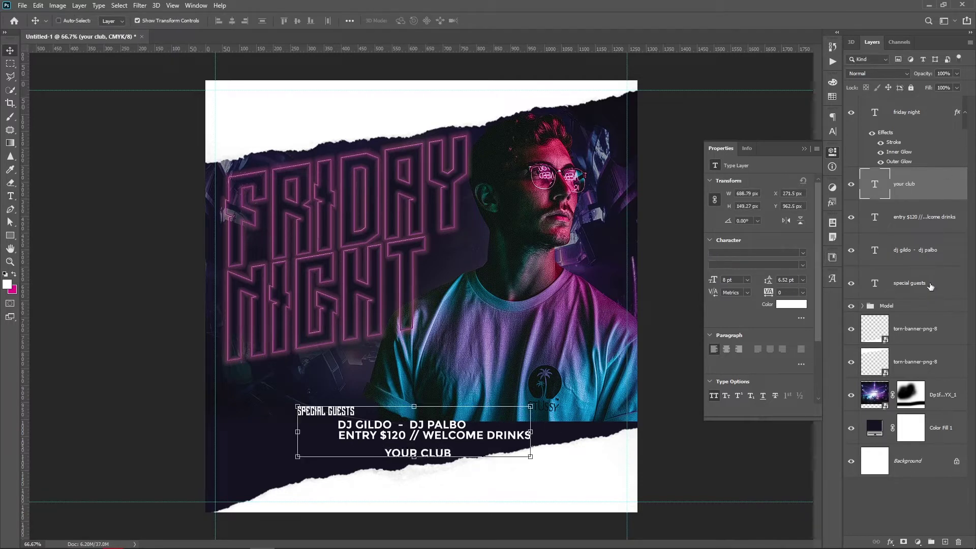
{"action": "left_click", "coordinate": [802, 253]}
{"action": "left_click", "coordinate": [760, 283]}
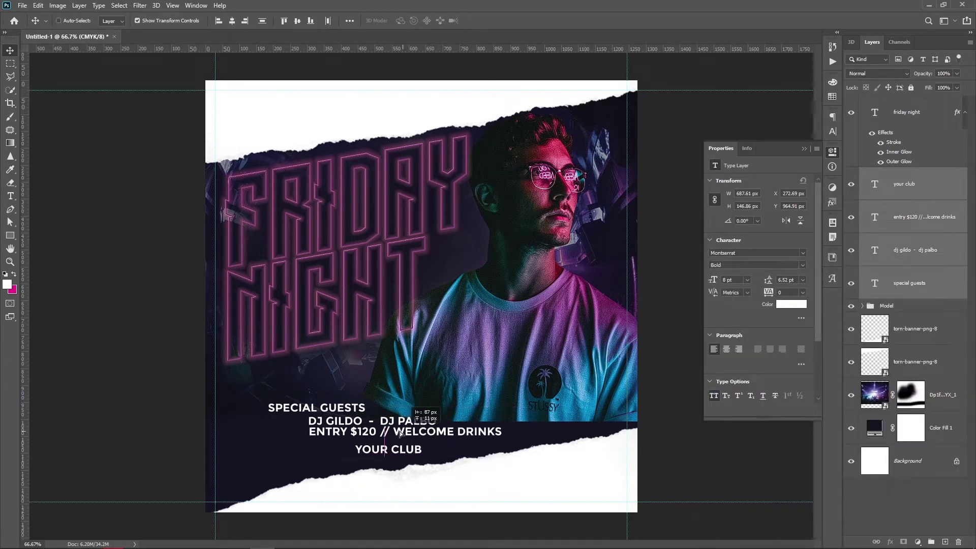
{"action": "left_click_drag", "start_coordinate": [455, 435], "coordinate": [402, 430]}
{"action": "key", "text": "ctrl+plus"}
{"action": "scroll", "coordinate": [384, 395], "scroll_direction": "down", "scroll_amount": 3}
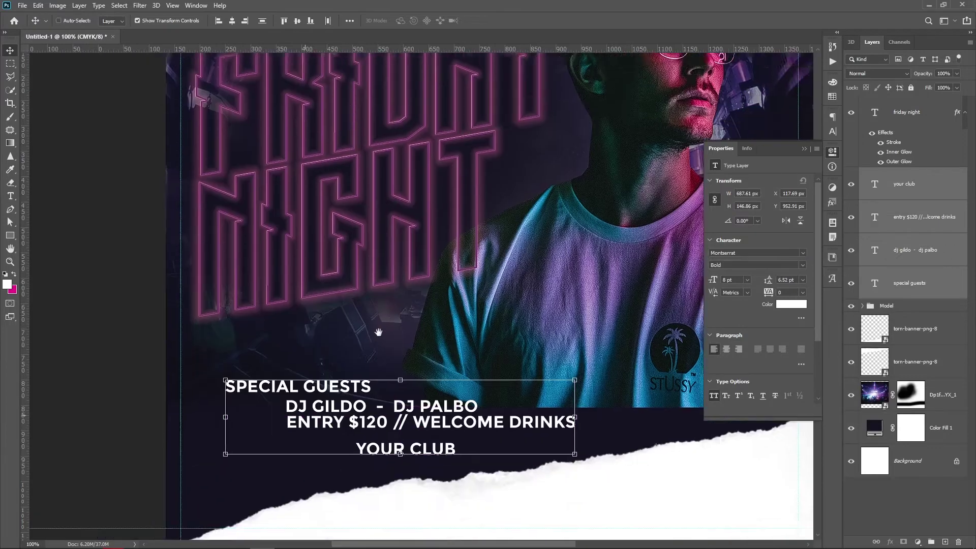
{"action": "left_click_drag", "start_coordinate": [518, 388], "coordinate": [497, 374]}
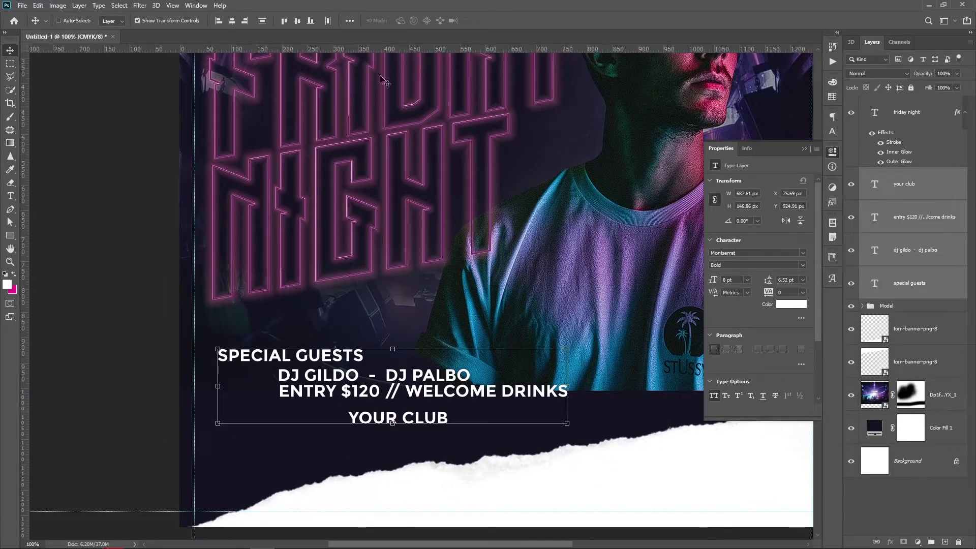
{"action": "left_click", "coordinate": [218, 21]}
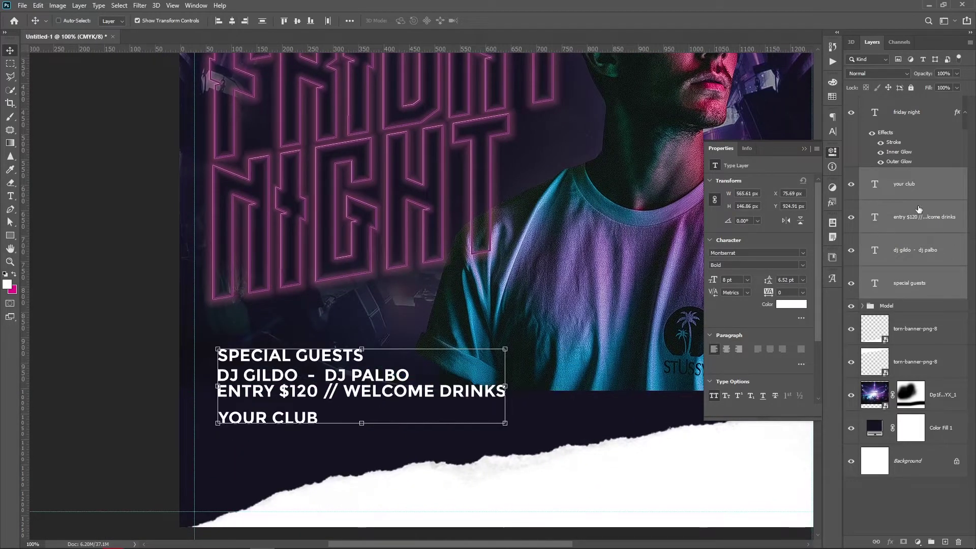
Step: Scale the DJ names and YOUR CLUB lines up together to about 170%
{"action": "left_click", "coordinate": [922, 192]}
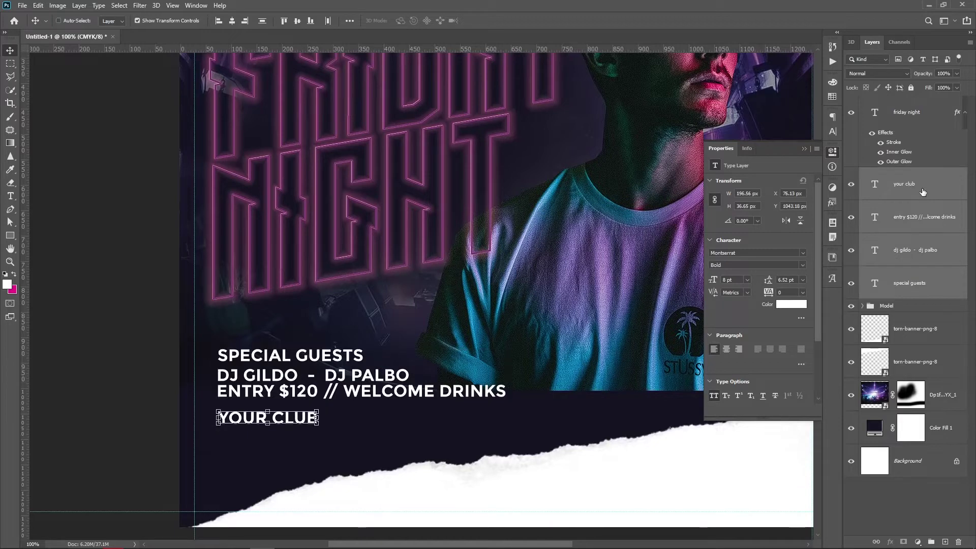
{"action": "left_click", "coordinate": [318, 427]}
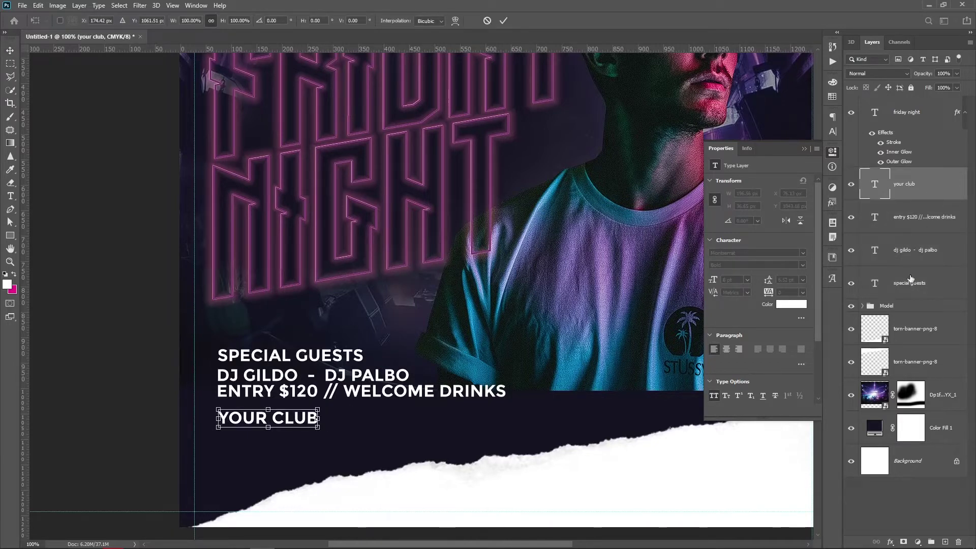
{"action": "left_click", "coordinate": [918, 250], "text": "ctrl"}
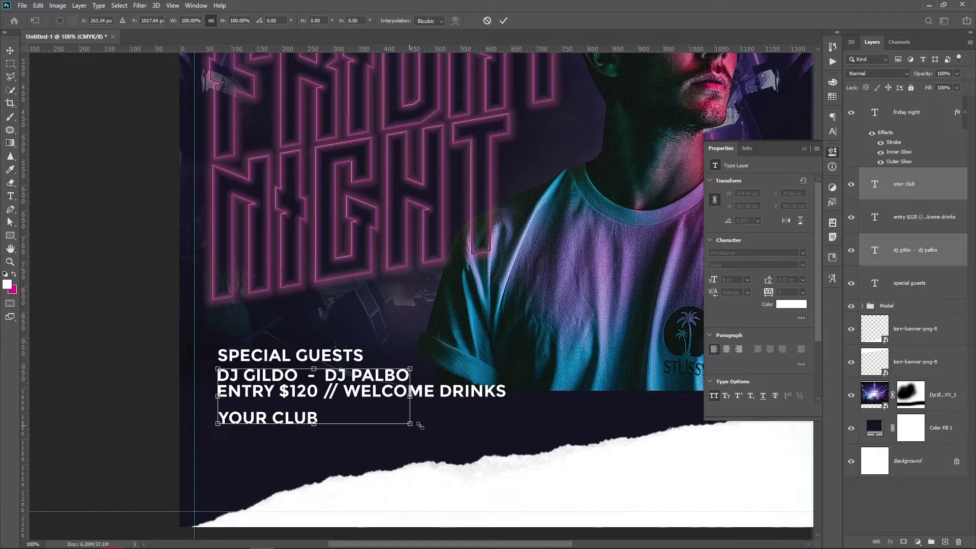
{"action": "left_click_drag", "start_coordinate": [420, 426], "coordinate": [558, 442]}
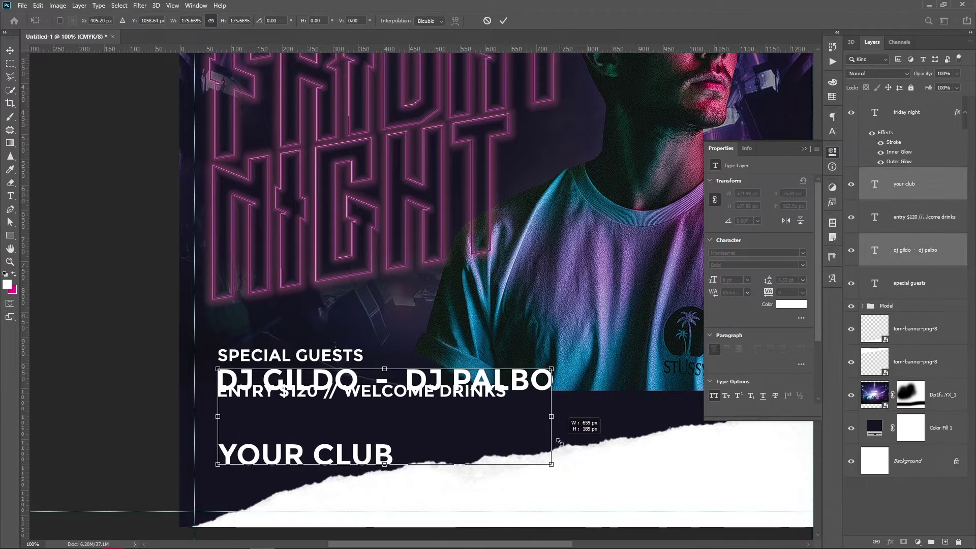
Step: Move the entry line below the DJ names and make it SemiBold, tracking 100, 7 pt
{"action": "key", "text": "Return"}
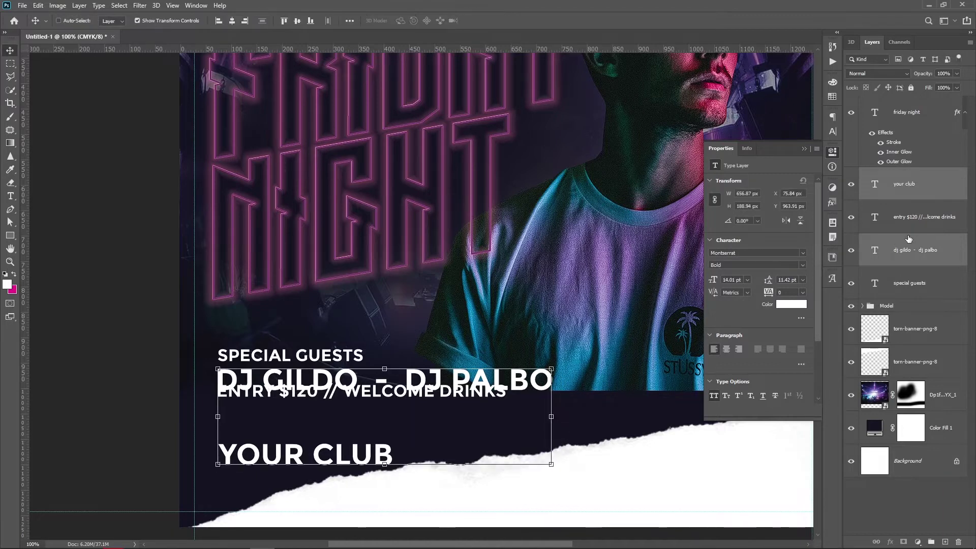
{"action": "left_click", "coordinate": [908, 219]}
{"action": "left_click_drag", "start_coordinate": [444, 301], "coordinate": [447, 319]}
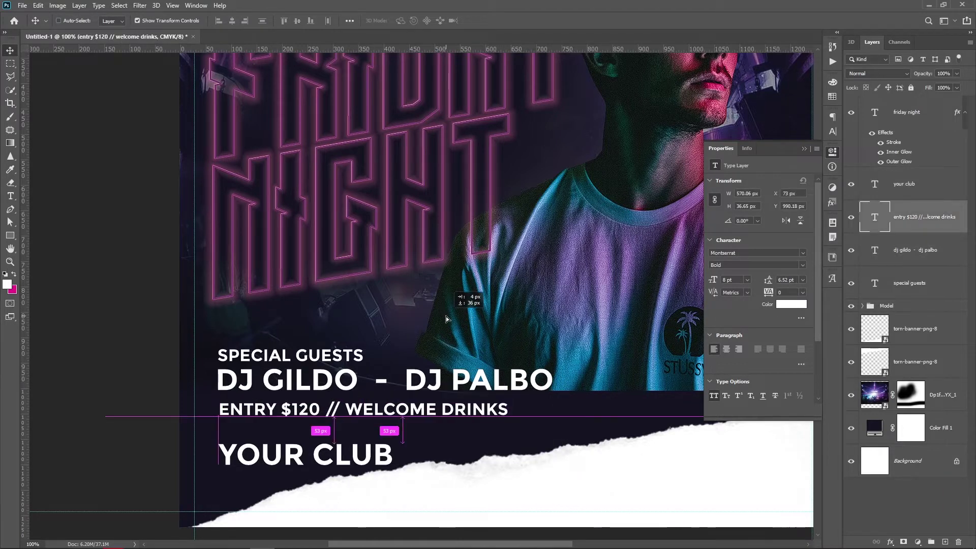
{"action": "left_click", "coordinate": [803, 264]}
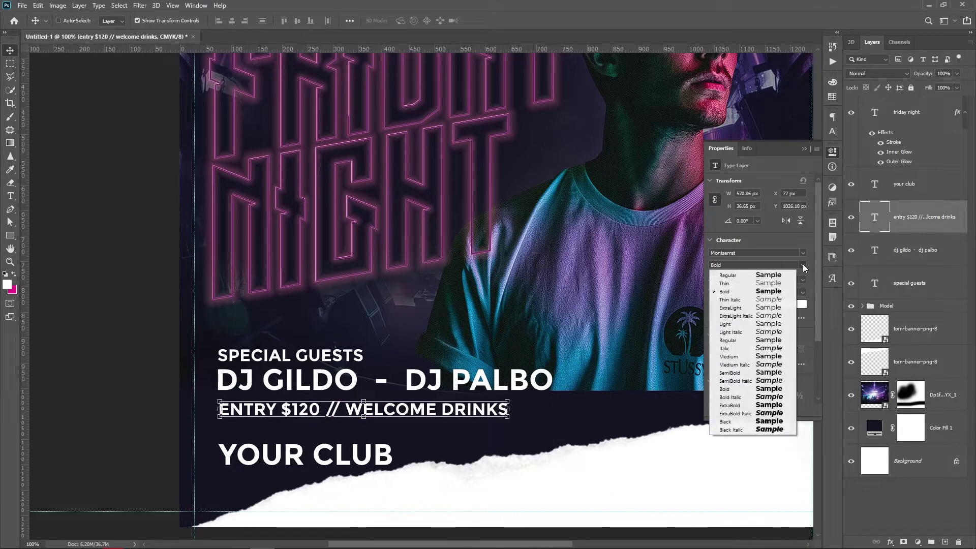
{"action": "left_click", "coordinate": [772, 373]}
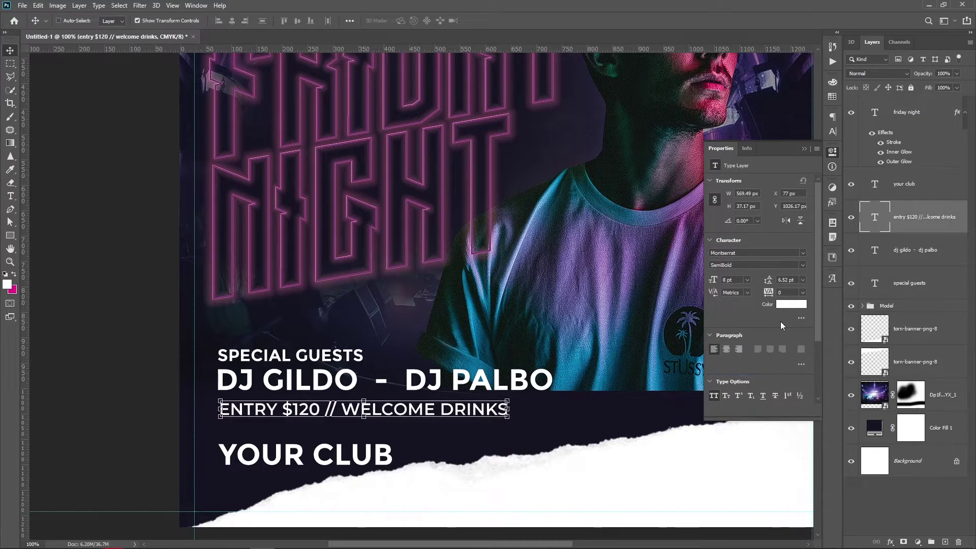
{"action": "left_click", "coordinate": [803, 293]}
{"action": "left_click", "coordinate": [797, 407]}
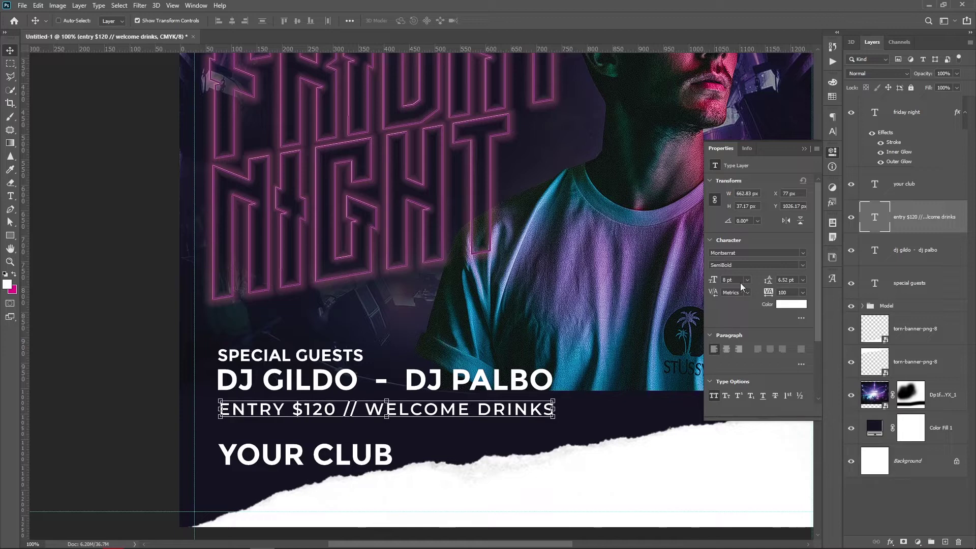
{"action": "type", "text": "7"}
{"action": "key", "text": "Return"}
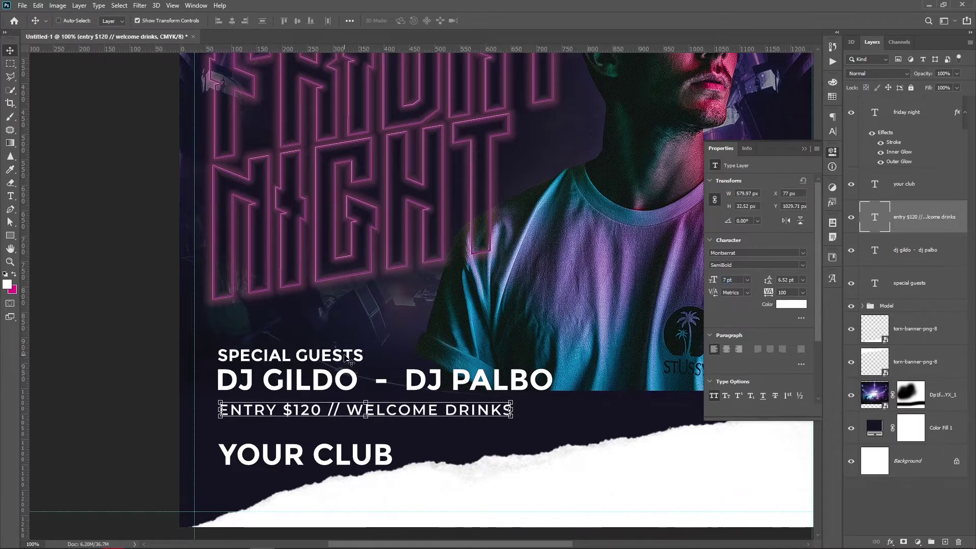
Step: Set SPECIAL GUESTS to 7 pt SemiBold
{"action": "left_click", "coordinate": [924, 283]}
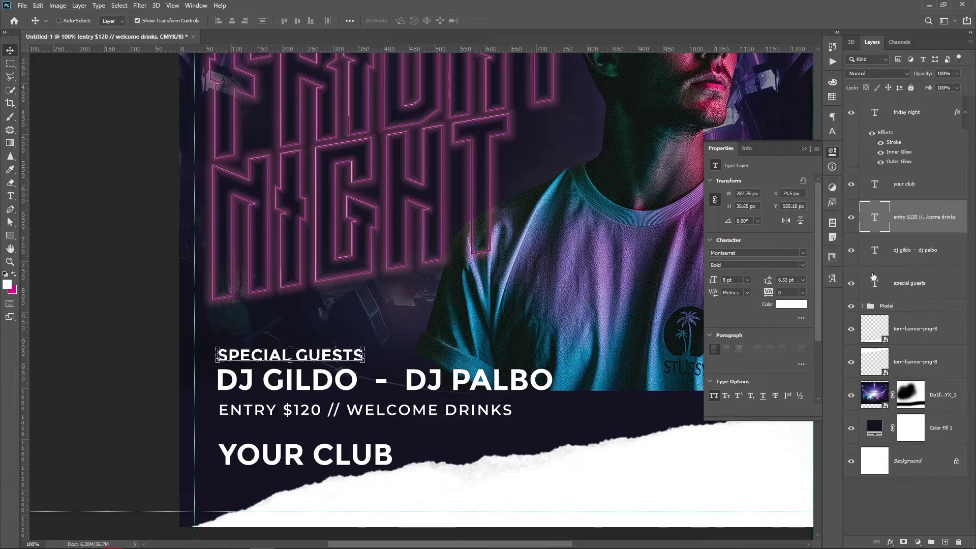
{"action": "type", "text": "7"}
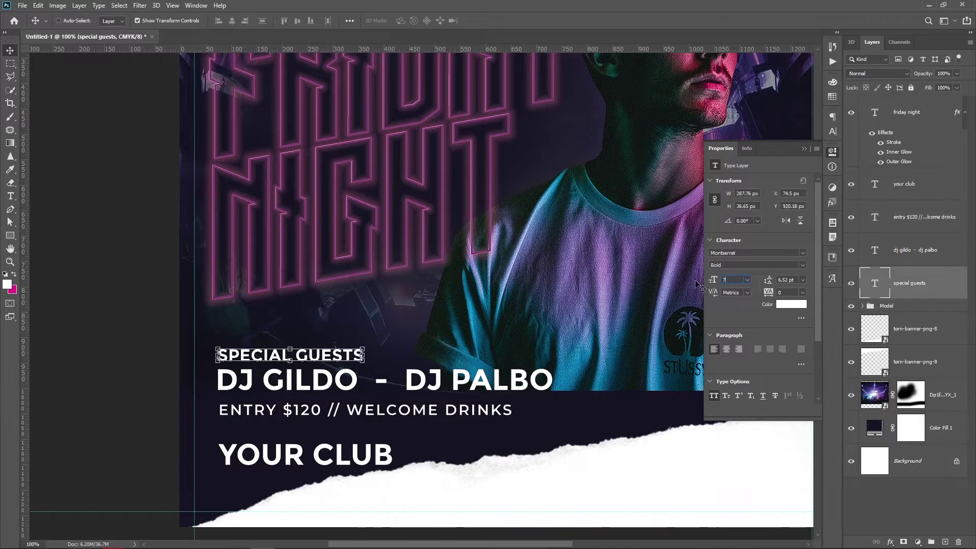
{"action": "key", "text": "Return"}
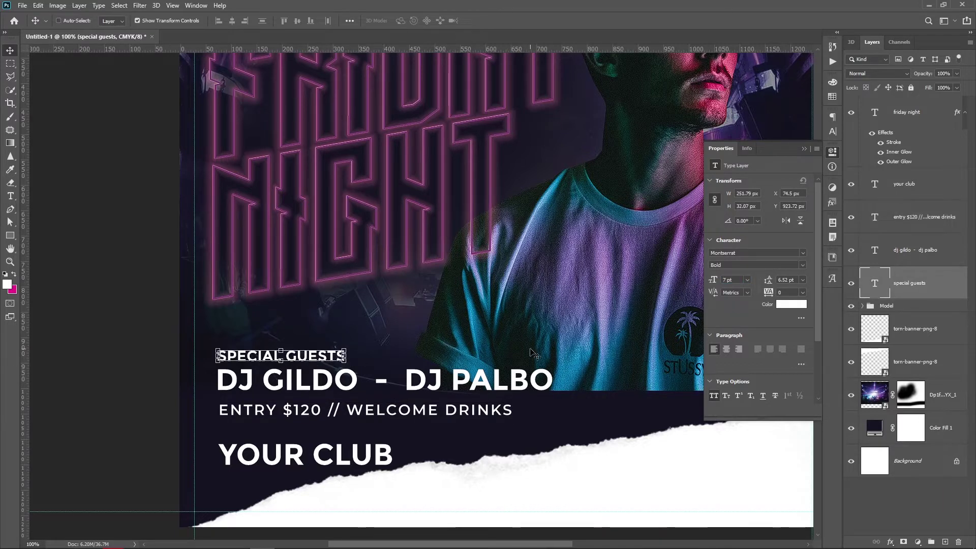
{"action": "left_click", "coordinate": [802, 266]}
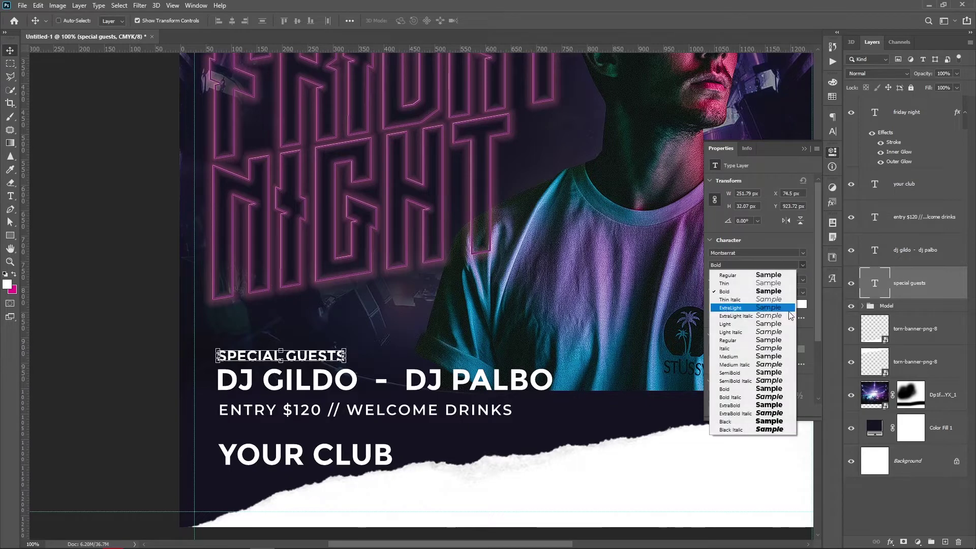
{"action": "left_click", "coordinate": [759, 371]}
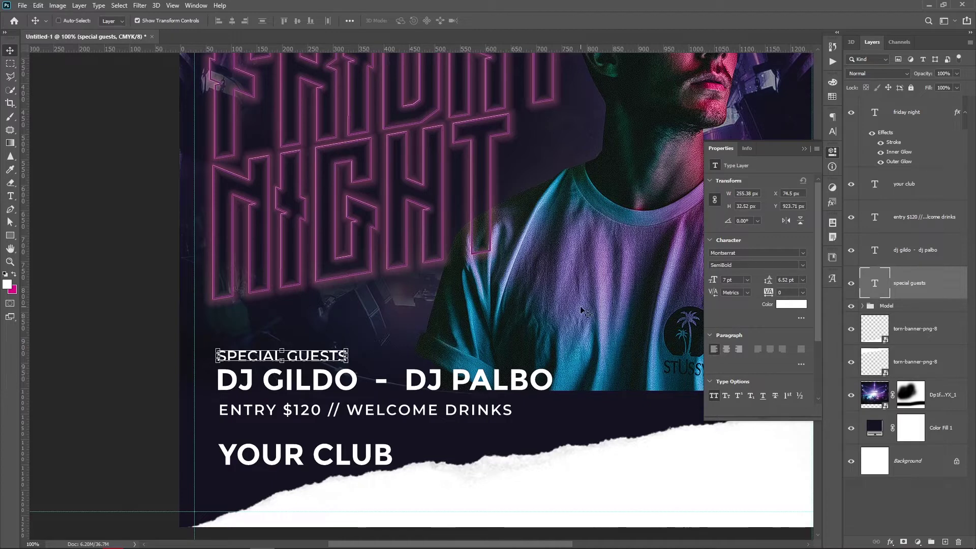
Step: Nudge the entry line up so it sits just under the DJ names
{"action": "key", "text": "ctrl+minus"}
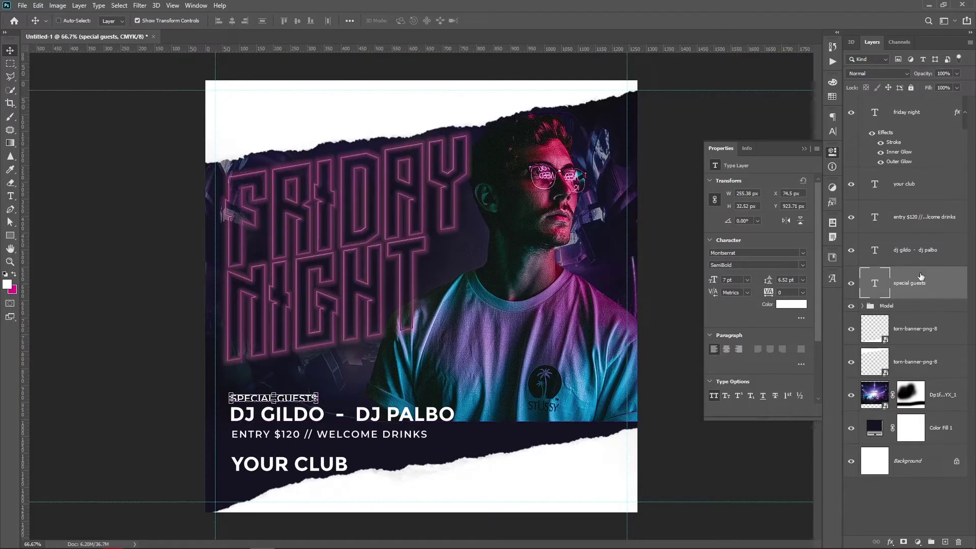
{"action": "left_click", "coordinate": [925, 344]}
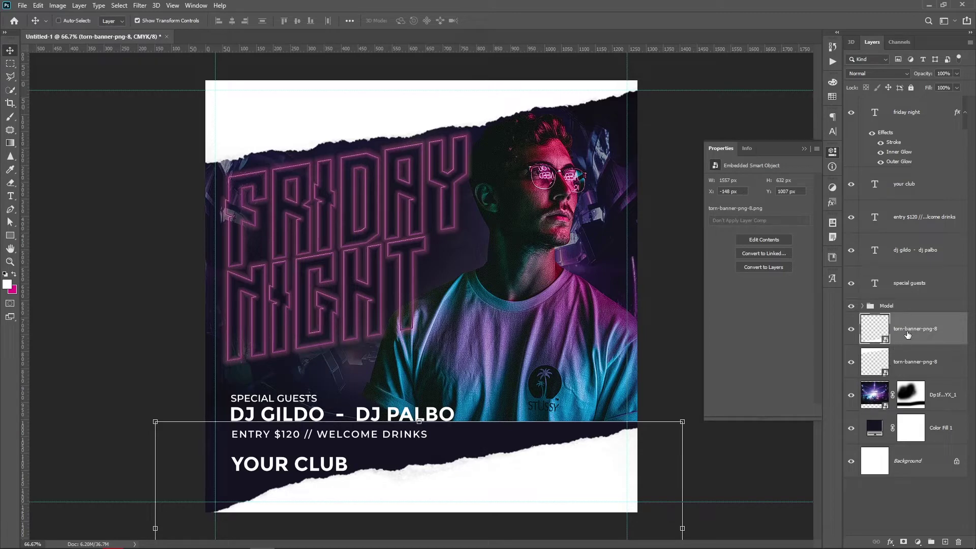
{"action": "left_click", "coordinate": [914, 284]}
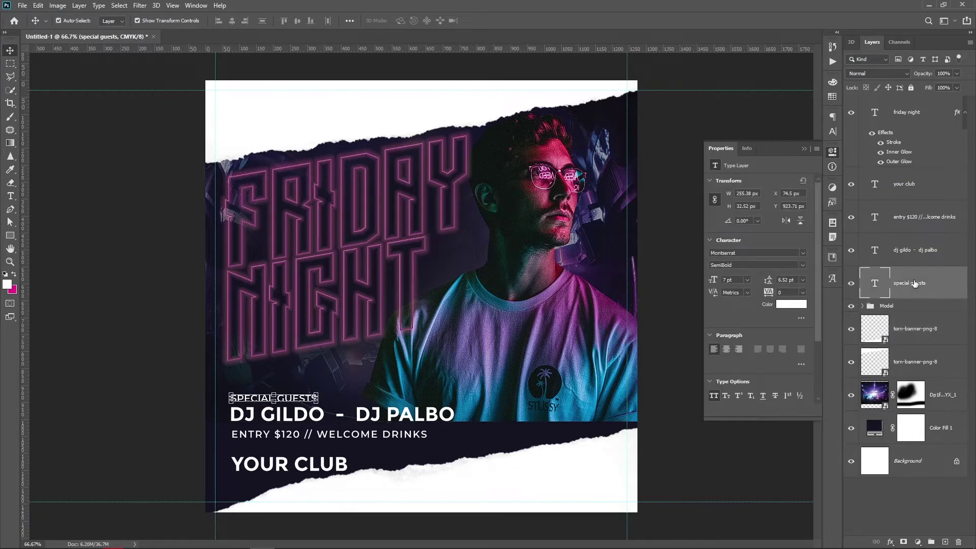
{"action": "key", "text": "ctrl+plus"}
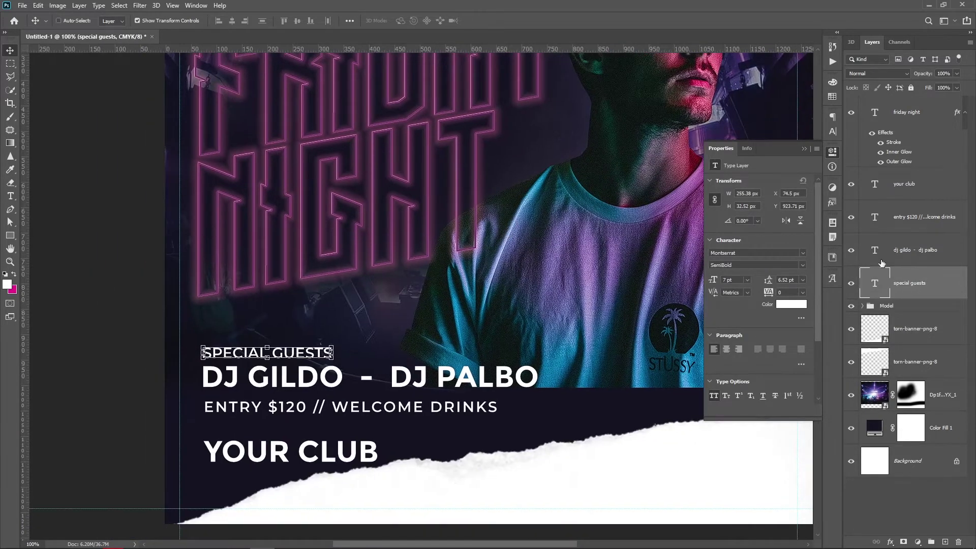
{"action": "left_click", "coordinate": [918, 229]}
{"action": "left_click_drag", "start_coordinate": [608, 443], "coordinate": [603, 436]}
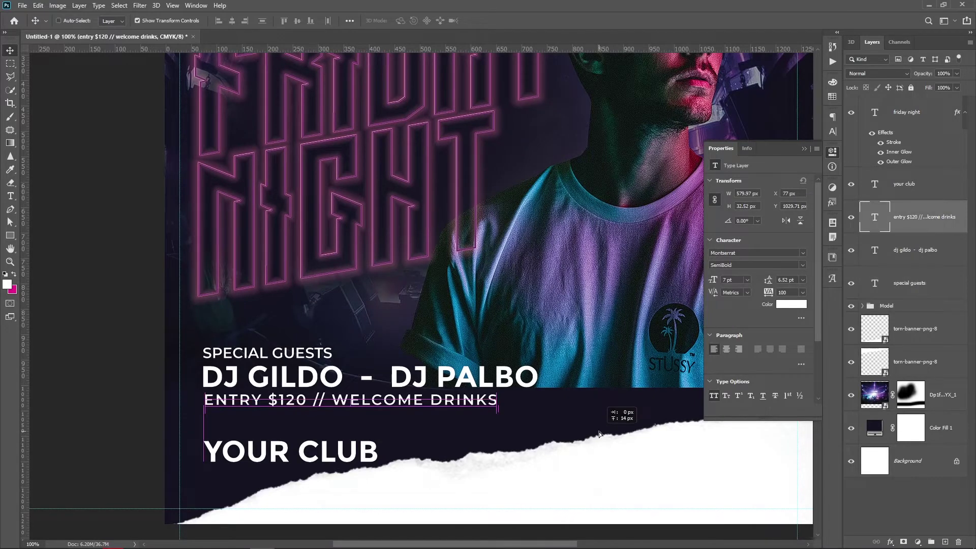
{"action": "key", "text": "Down"}
{"action": "key", "text": "Down"}
{"action": "key", "text": "Down"}
{"action": "key", "text": "Down"}
{"action": "key", "text": "Down"}
{"action": "key", "text": "Down"}
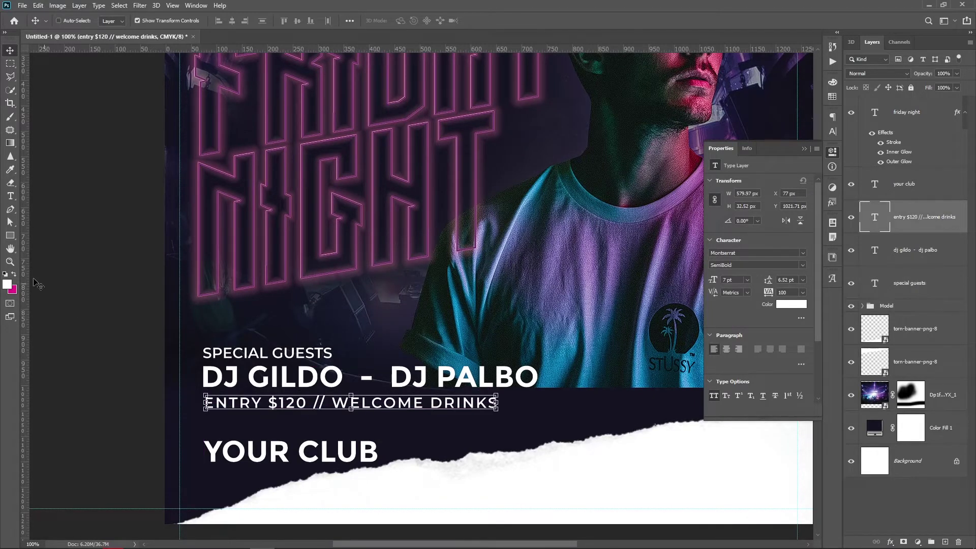
{"action": "left_click", "coordinate": [10, 236]}
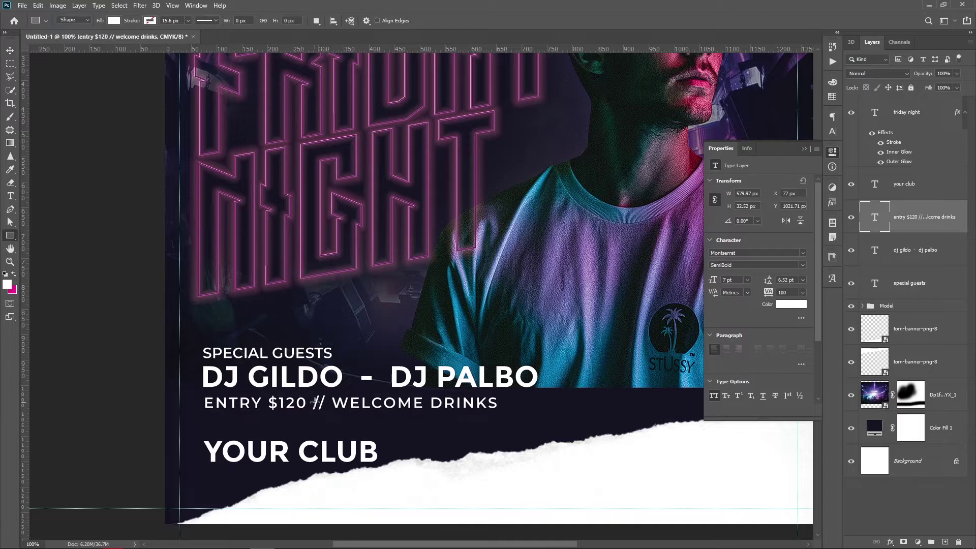
Step: Draw a magenta bar behind the ENTRY $120 // WELCOME DRINKS line, with the text layered above
{"action": "left_click_drag", "start_coordinate": [316, 402], "coordinate": [472, 406]}
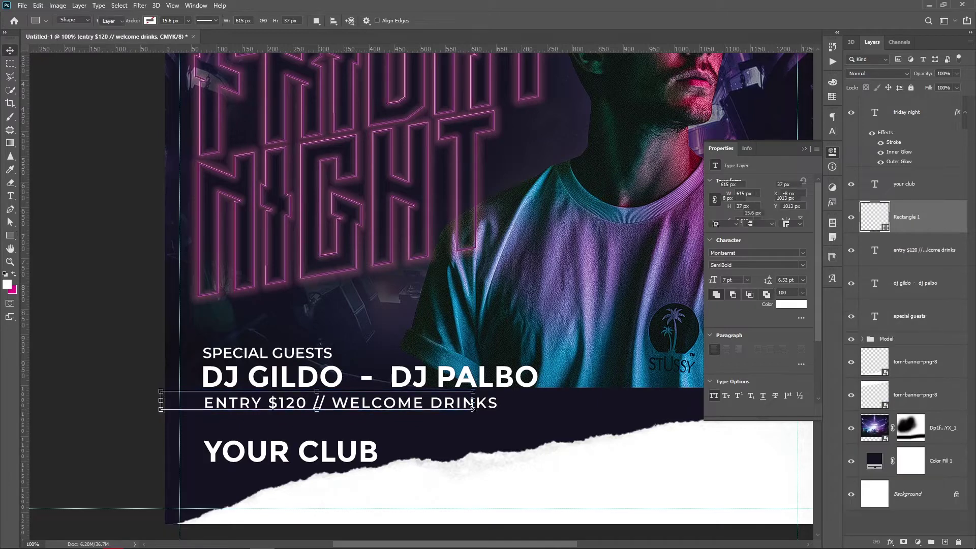
{"action": "key", "text": "v"}
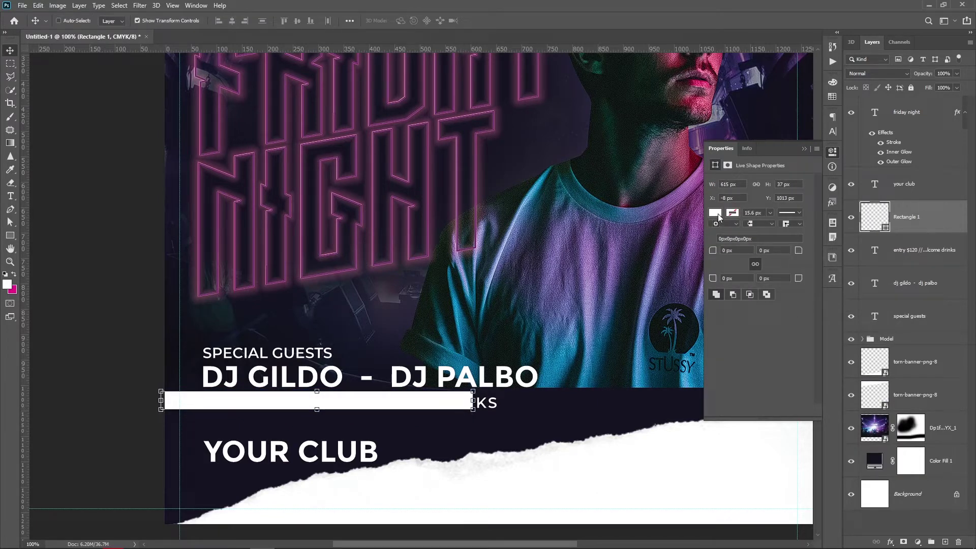
{"action": "left_click", "coordinate": [715, 213]}
{"action": "mouse_move", "coordinate": [842, 266]}
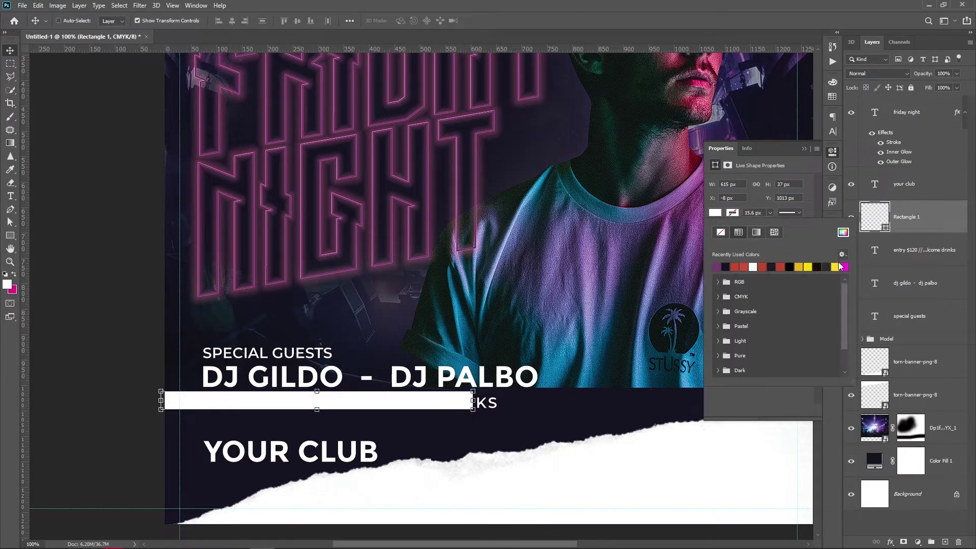
{"action": "left_click", "coordinate": [844, 266]}
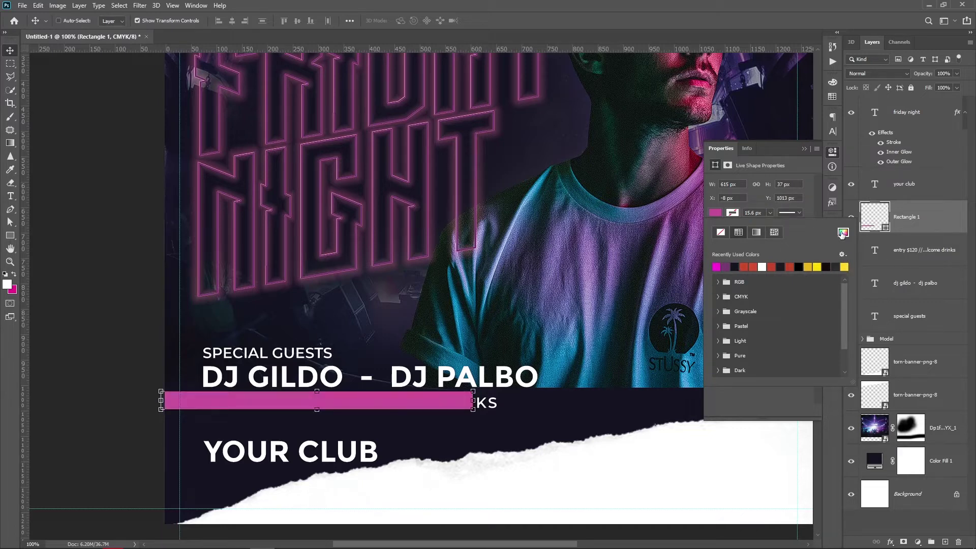
{"action": "left_click", "coordinate": [915, 217]}
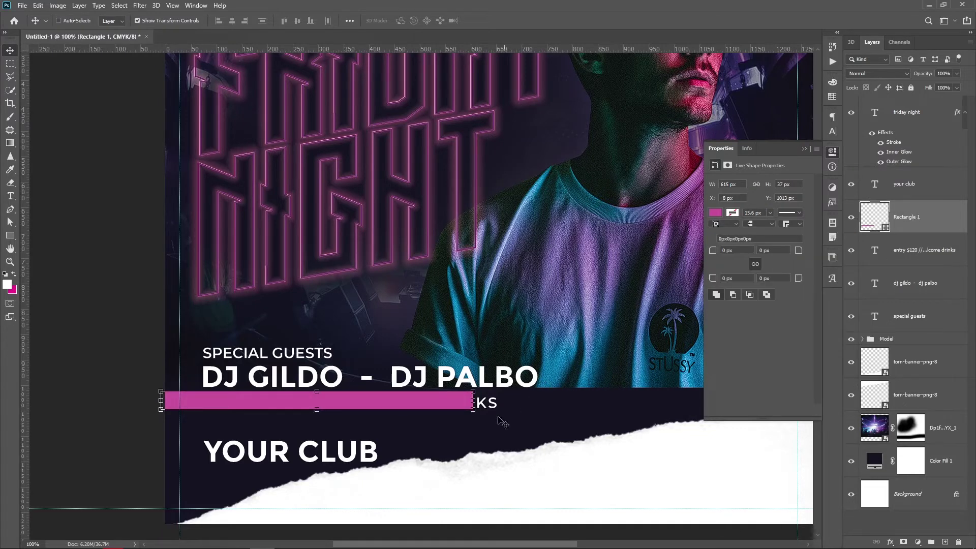
{"action": "left_click_drag", "start_coordinate": [441, 462], "coordinate": [483, 463]}
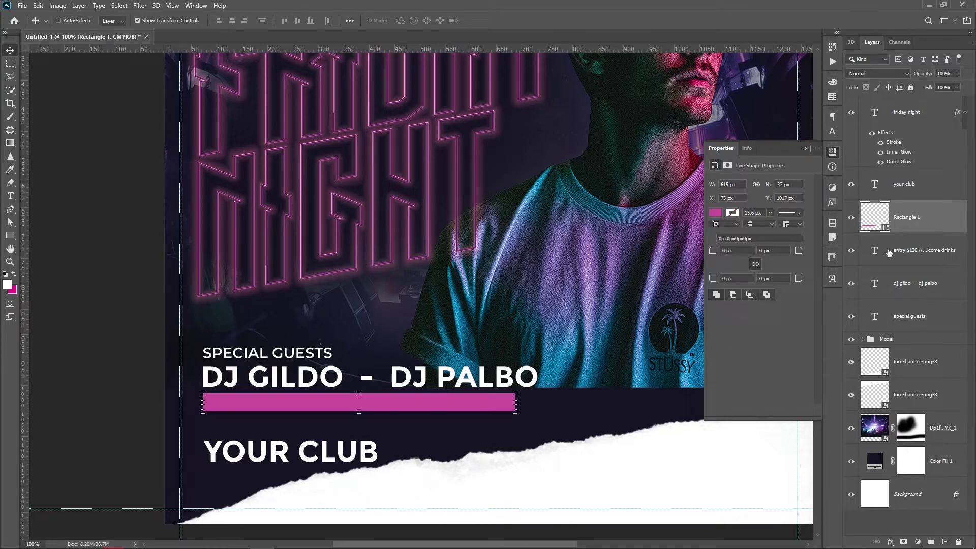
{"action": "left_click_drag", "start_coordinate": [909, 252], "coordinate": [910, 203]}
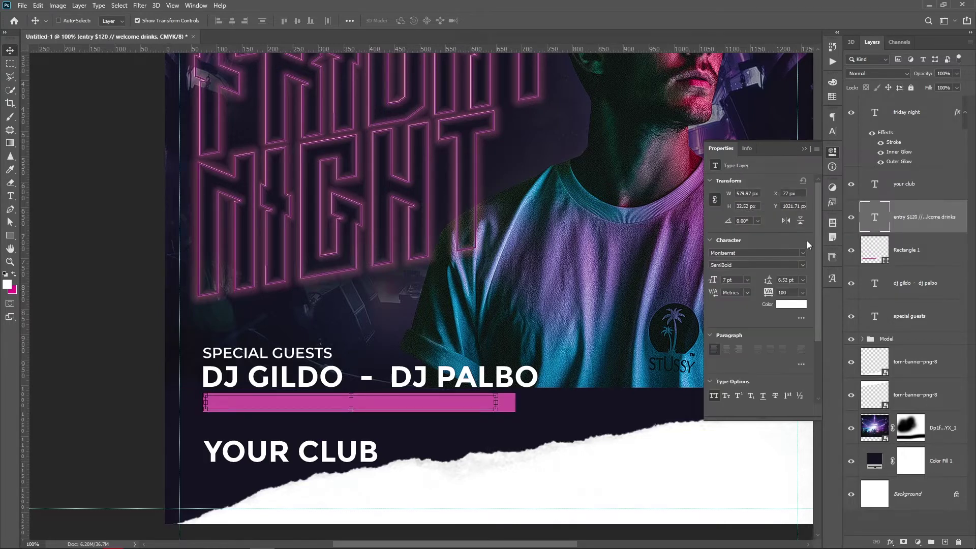
{"action": "left_click", "coordinate": [791, 304]}
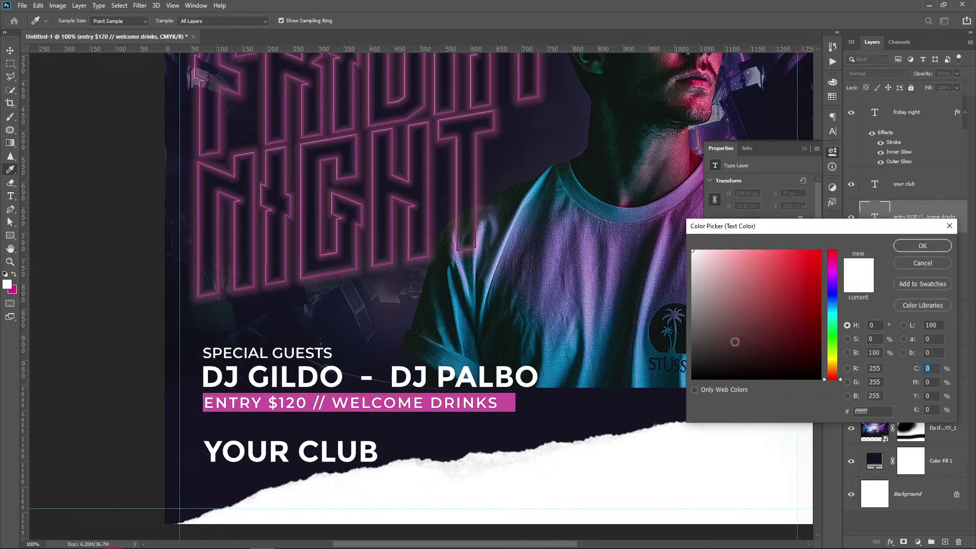
Step: Make the entry text dark navy, nudge it right, and narrow the pink bar to fit
{"action": "left_click", "coordinate": [555, 409]}
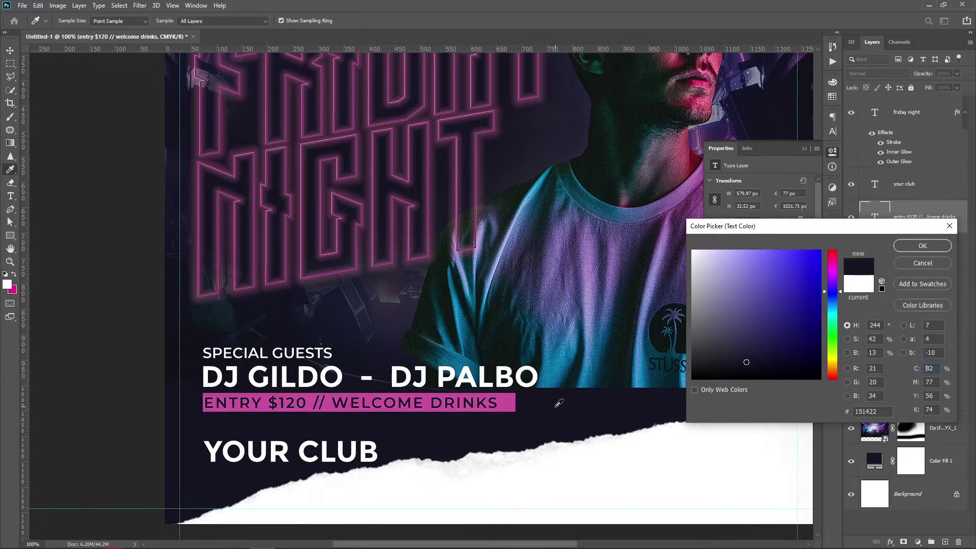
{"action": "key", "text": "Return"}
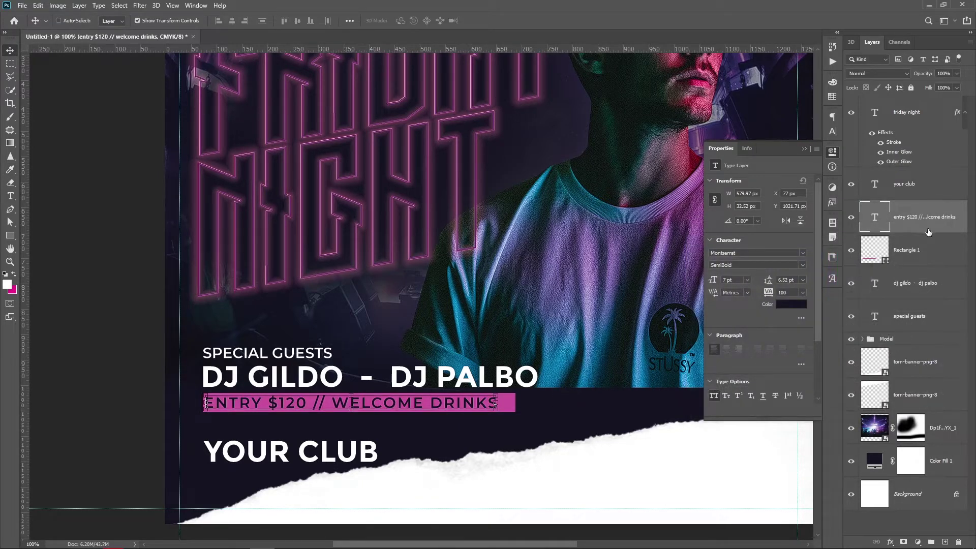
{"action": "key", "text": "Right"}
{"action": "key", "text": "Right"}
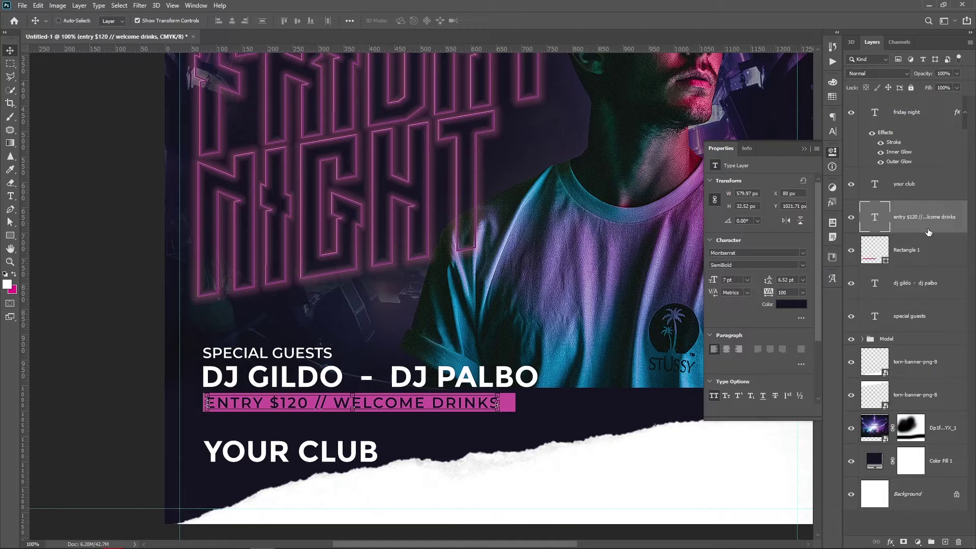
{"action": "key", "text": "Right"}
{"action": "key", "text": "Right"}
{"action": "key", "text": "Right"}
{"action": "key", "text": "Right"}
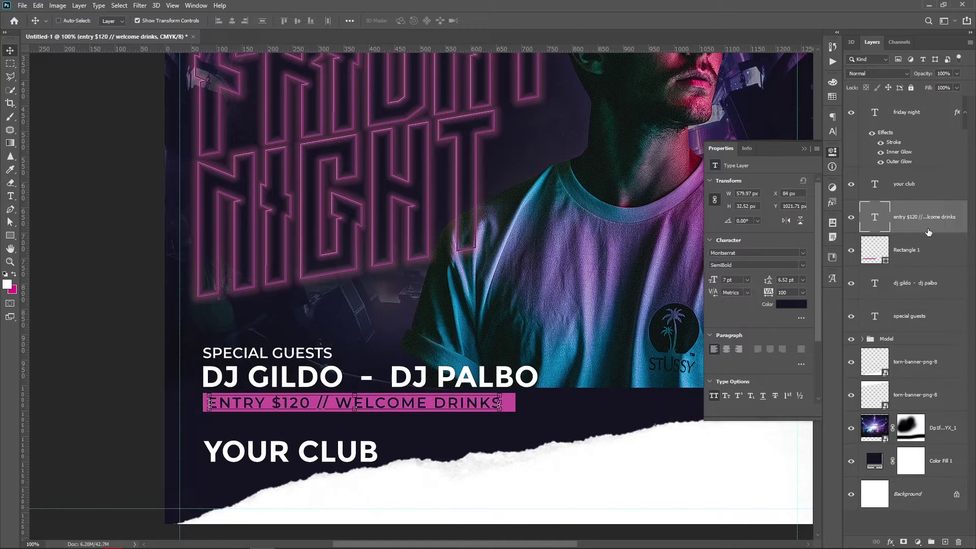
{"action": "left_click", "coordinate": [928, 250]}
{"action": "left_click_drag", "start_coordinate": [519, 402], "coordinate": [509, 401]}
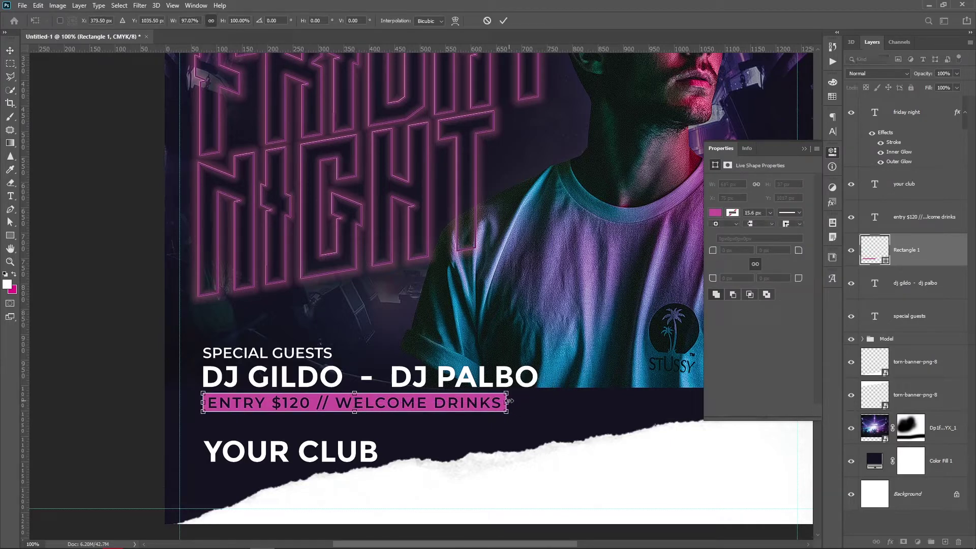
{"action": "key", "text": "Return"}
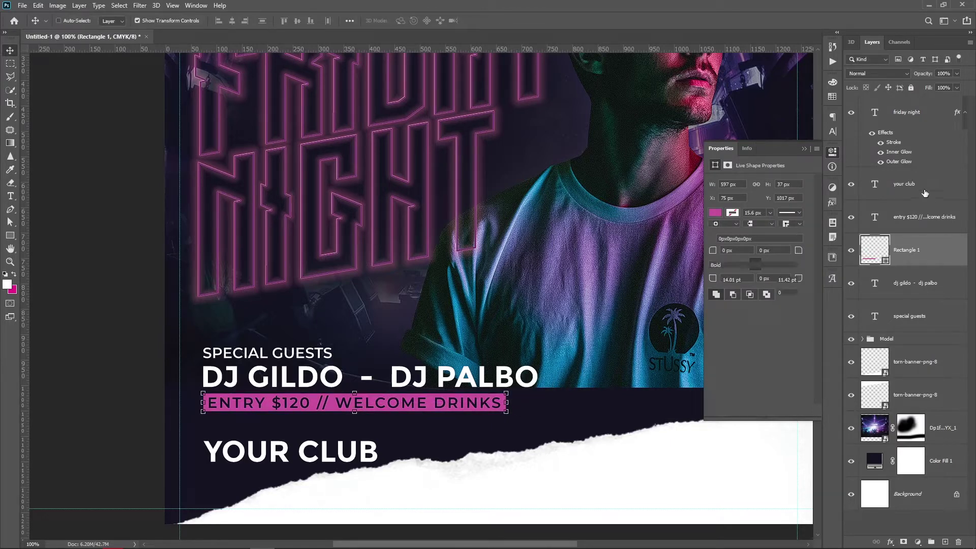
Step: Move YOUR CLUB up directly beneath the pink bar
{"action": "left_click", "coordinate": [907, 184]}
{"action": "left_click_drag", "start_coordinate": [434, 476], "coordinate": [434, 464]}
{"action": "key", "text": "Up"}
{"action": "key", "text": "Up"}
{"action": "key", "text": "Up"}
{"action": "key", "text": "Up"}
{"action": "key", "text": "Up"}
{"action": "key", "text": "Up"}
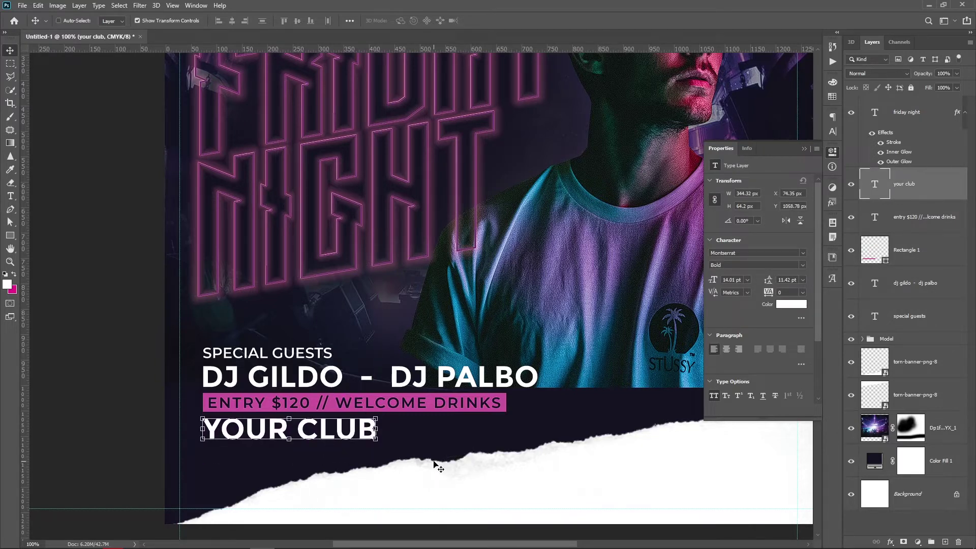
{"action": "key", "text": "Right"}
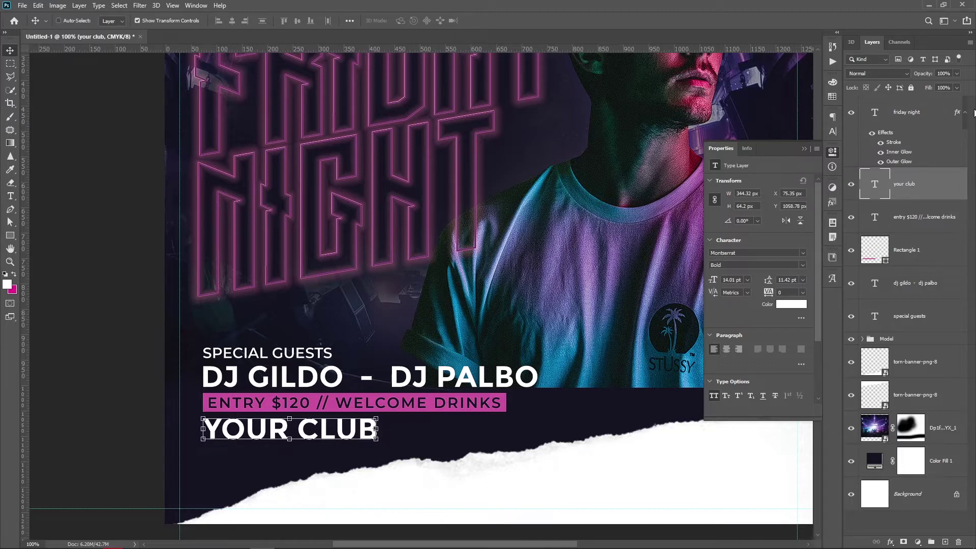
Step: Colour SPECIAL GUESTS with the bar's pink and group the event text layers as Group 1
{"action": "left_click", "coordinate": [966, 112]}
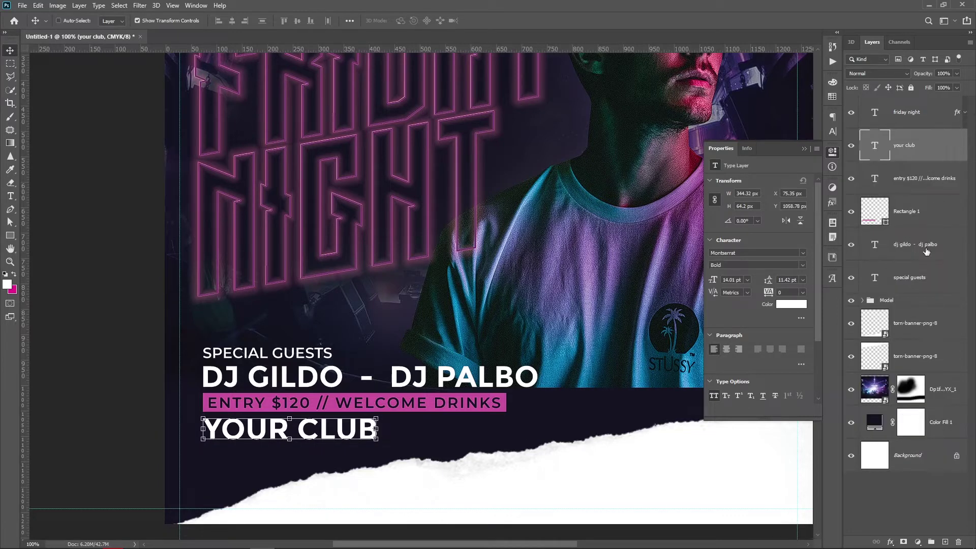
{"action": "left_click", "coordinate": [929, 281]}
{"action": "left_click", "coordinate": [791, 304]}
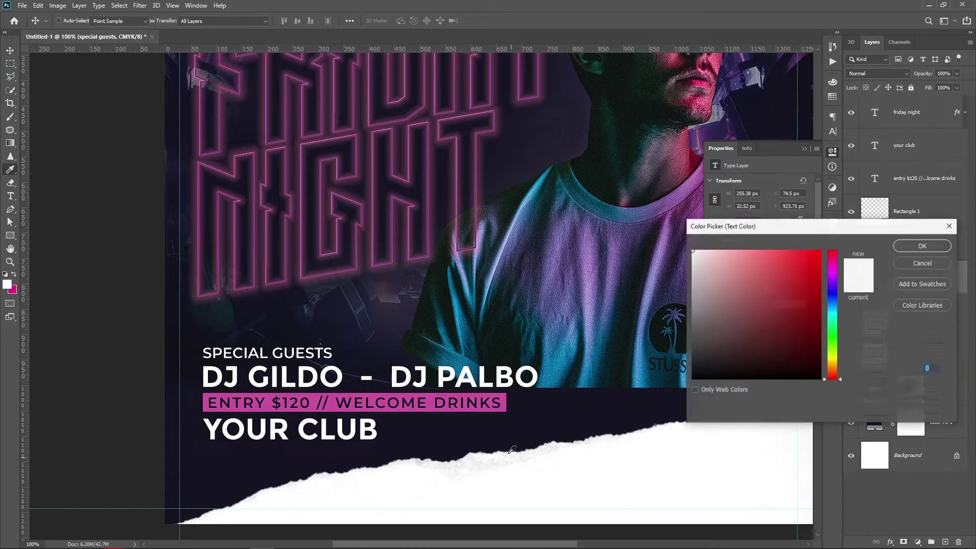
{"action": "left_click", "coordinate": [507, 399]}
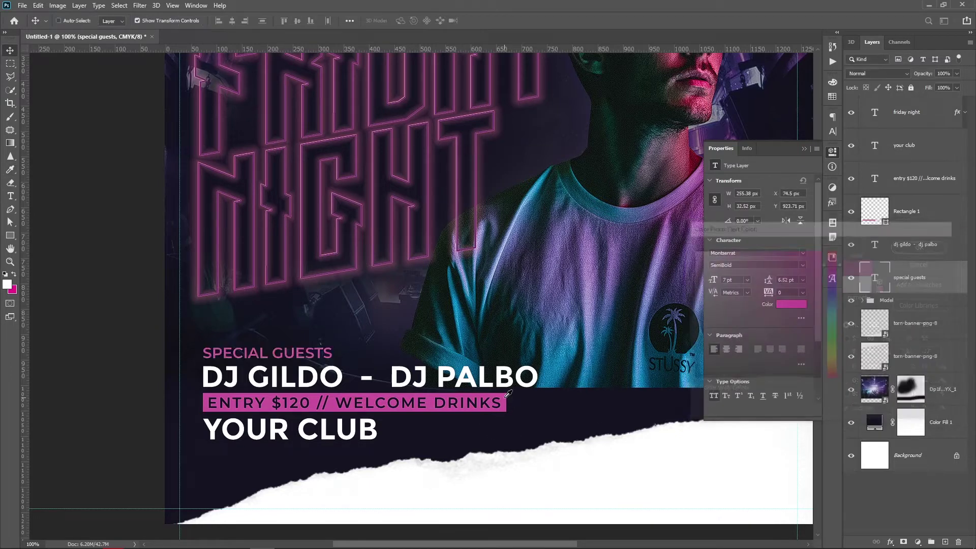
{"action": "key", "text": "Return"}
{"action": "left_click", "coordinate": [926, 147], "text": "shift"}
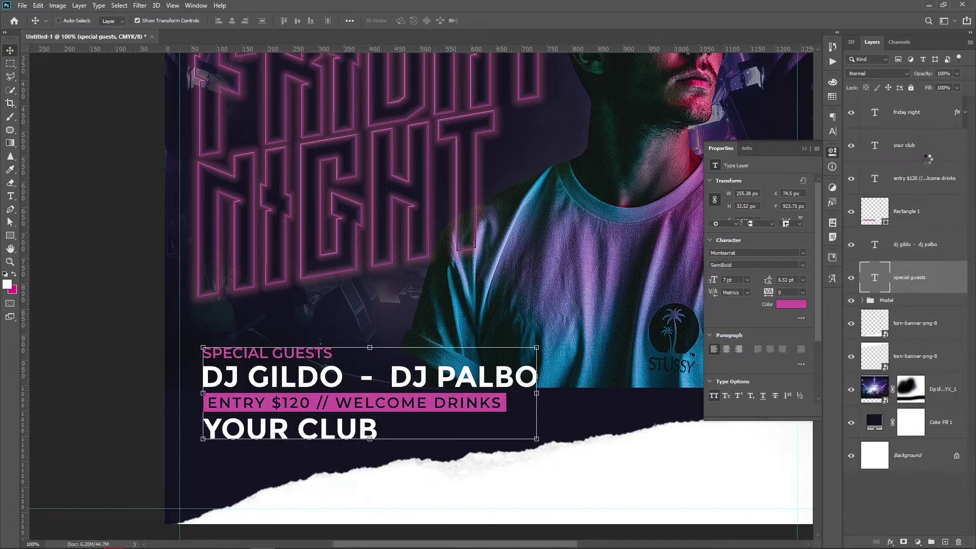
{"action": "key", "text": "ctrl+g"}
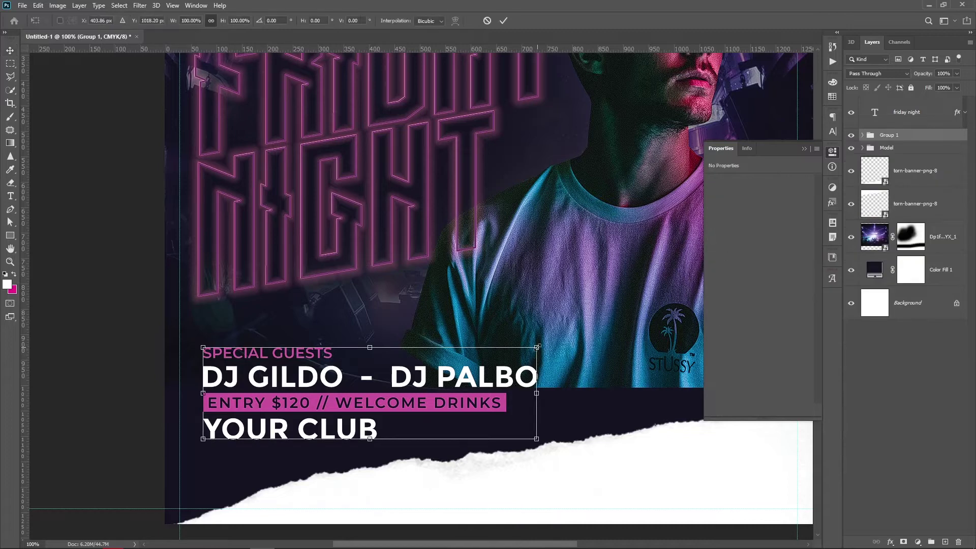
Step: Scale Group 1 up slightly, skew it to slant upward right, and move it lower
{"action": "left_click_drag", "start_coordinate": [536, 348], "coordinate": [551, 344]}
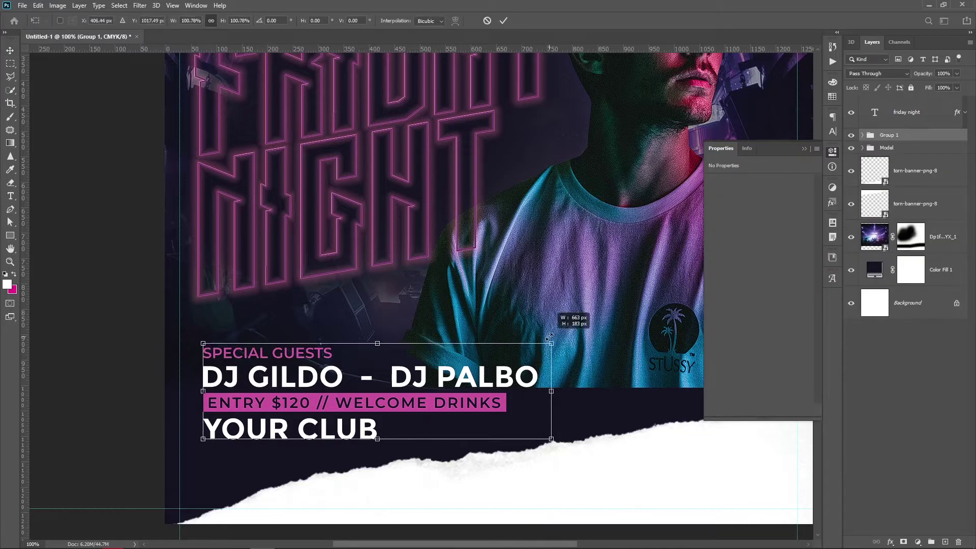
{"action": "right_click", "coordinate": [555, 392]}
{"action": "left_click", "coordinate": [573, 239]}
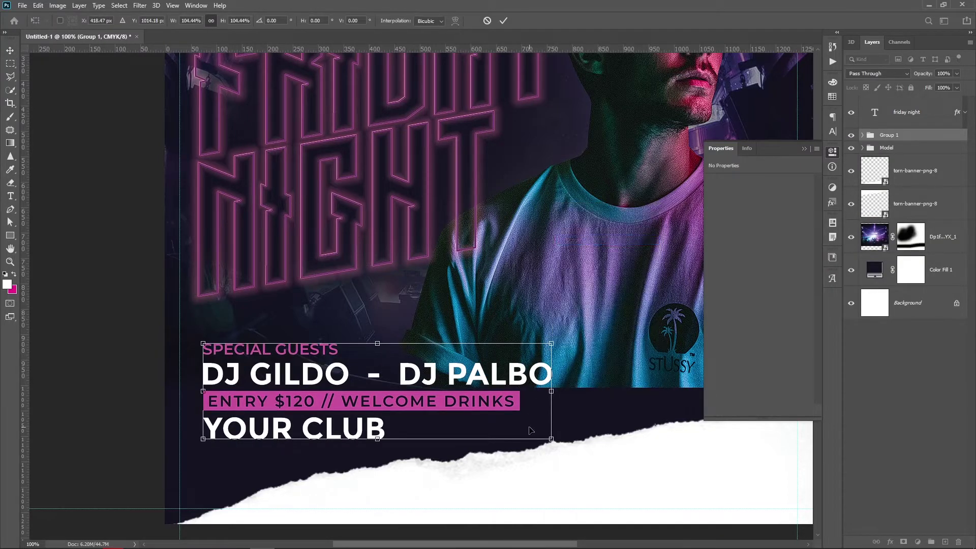
{"action": "left_click_drag", "start_coordinate": [553, 398], "coordinate": [547, 339]}
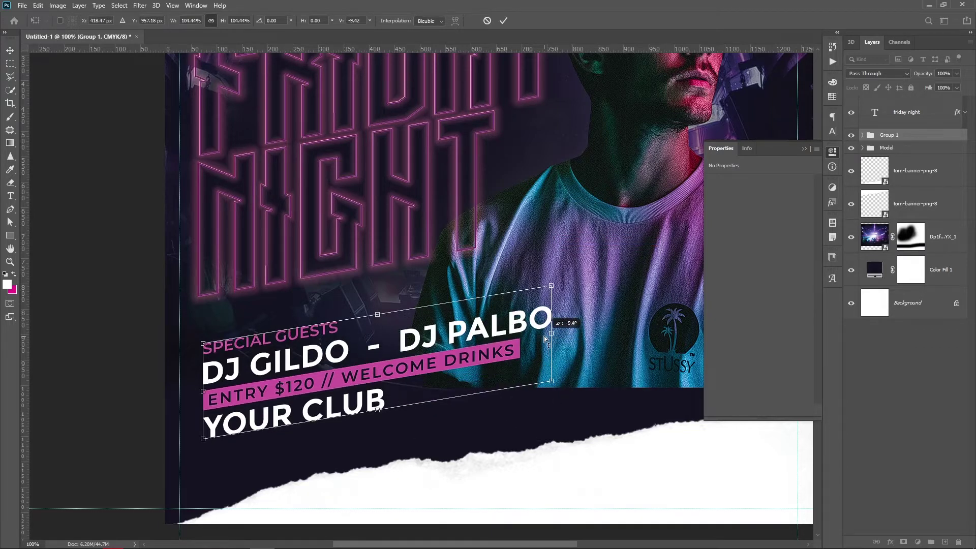
{"action": "key", "text": "Return"}
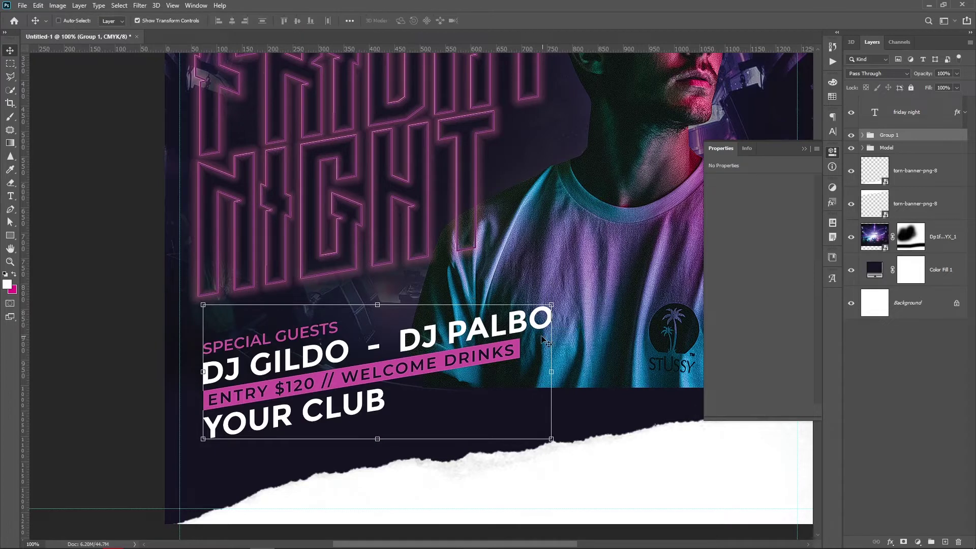
{"action": "left_click_drag", "start_coordinate": [469, 373], "coordinate": [461, 373]}
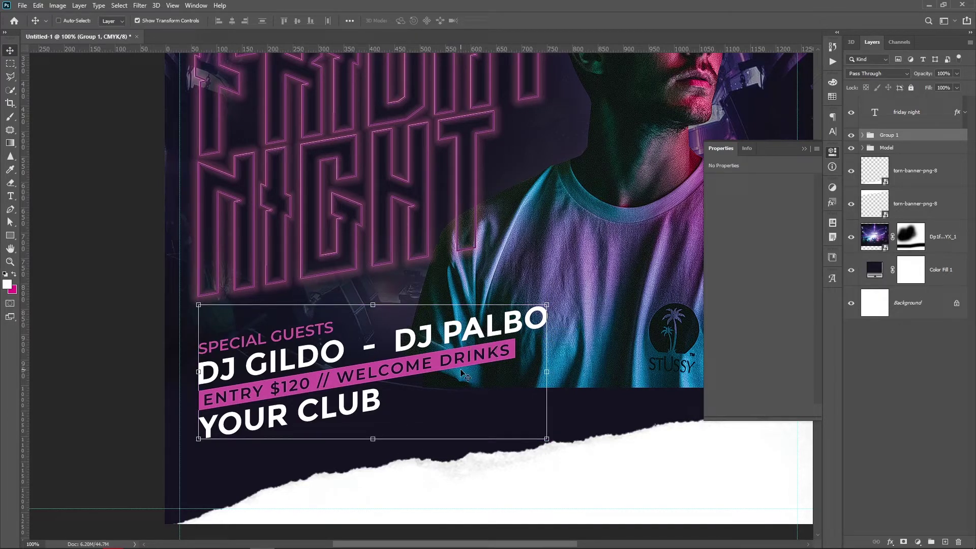
{"action": "key", "text": "ctrl+0"}
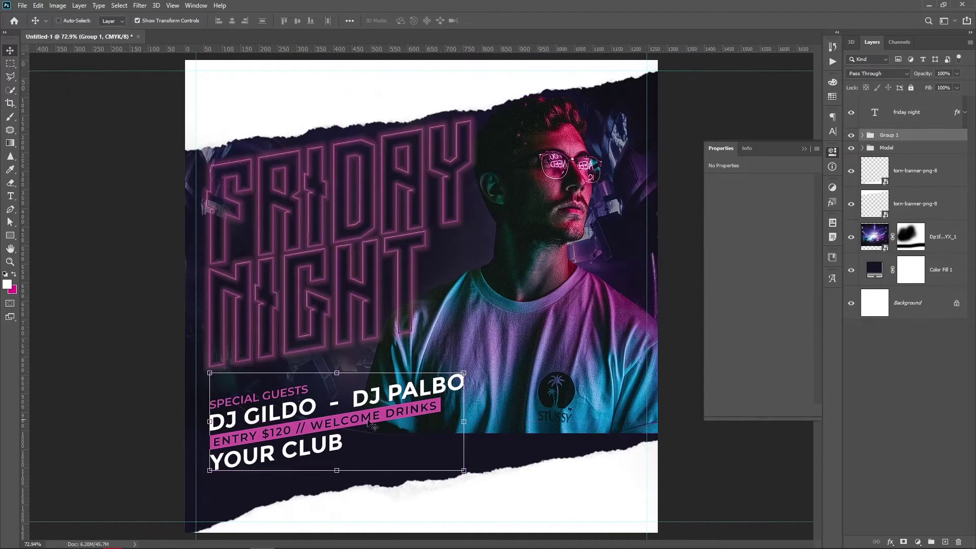
{"action": "left_click_drag", "start_coordinate": [318, 427], "coordinate": [304, 450]}
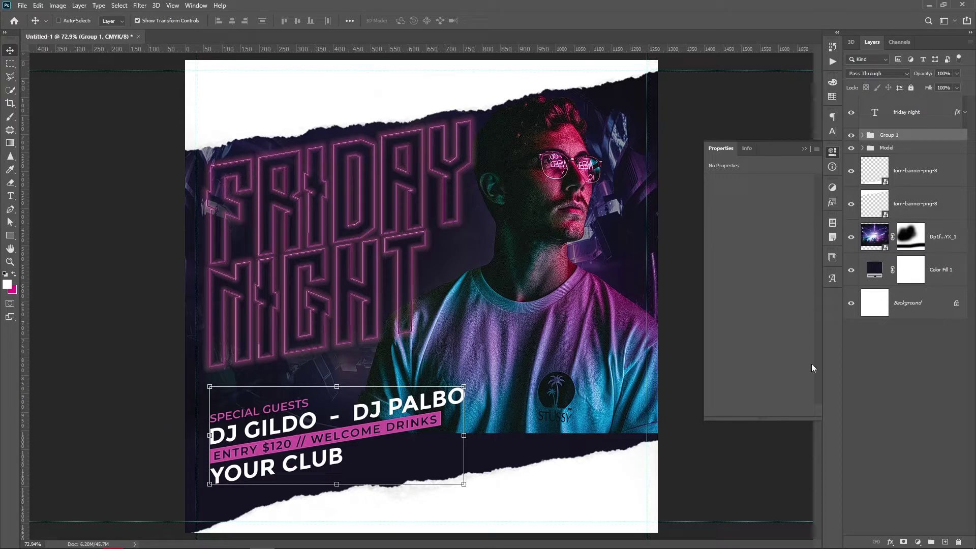
Step: Lower the FRIDAY NIGHT title and top torn strip, and enlarge the Model group to about 105%
{"action": "left_click", "coordinate": [916, 204]}
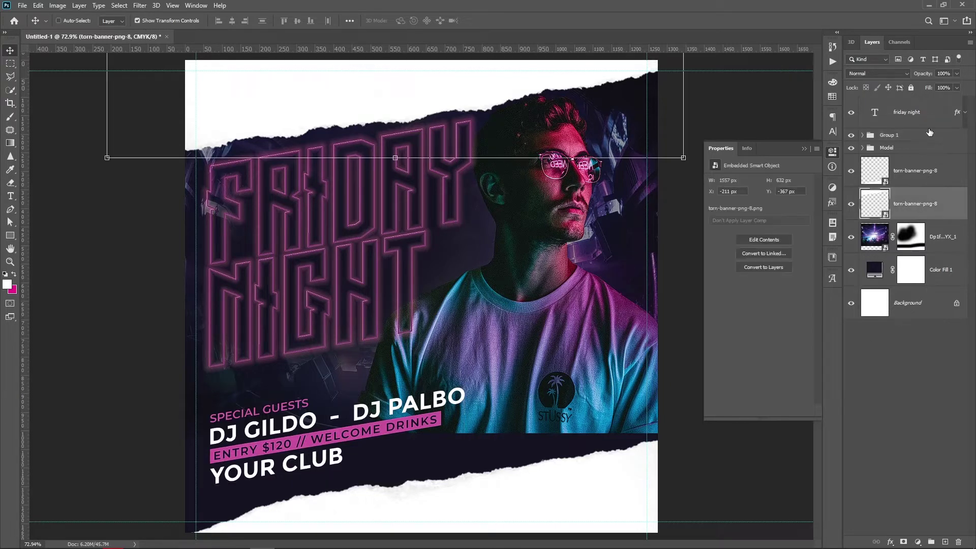
{"action": "left_click", "coordinate": [915, 112]}
{"action": "left_click_drag", "start_coordinate": [364, 239], "coordinate": [361, 276]}
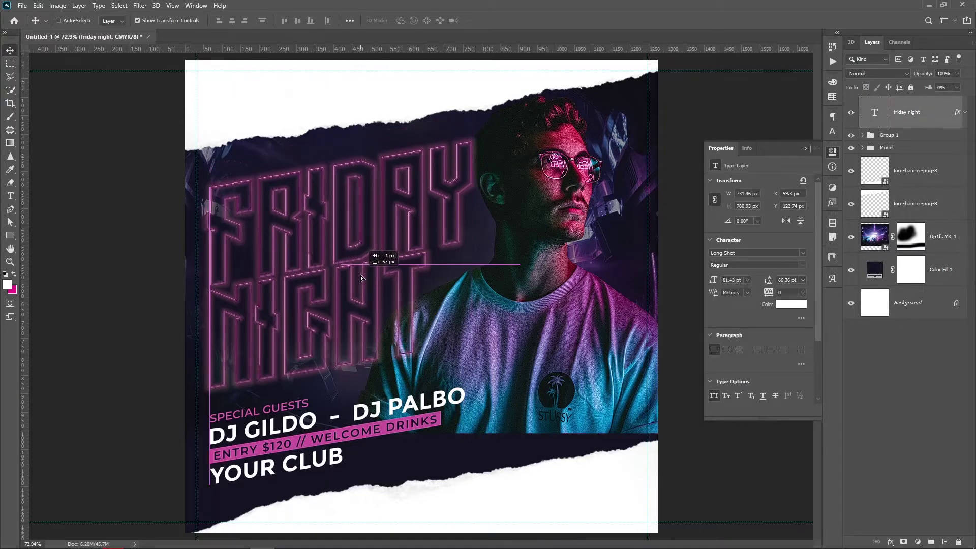
{"action": "left_click", "coordinate": [925, 204]}
{"action": "left_click_drag", "start_coordinate": [520, 102], "coordinate": [529, 132]}
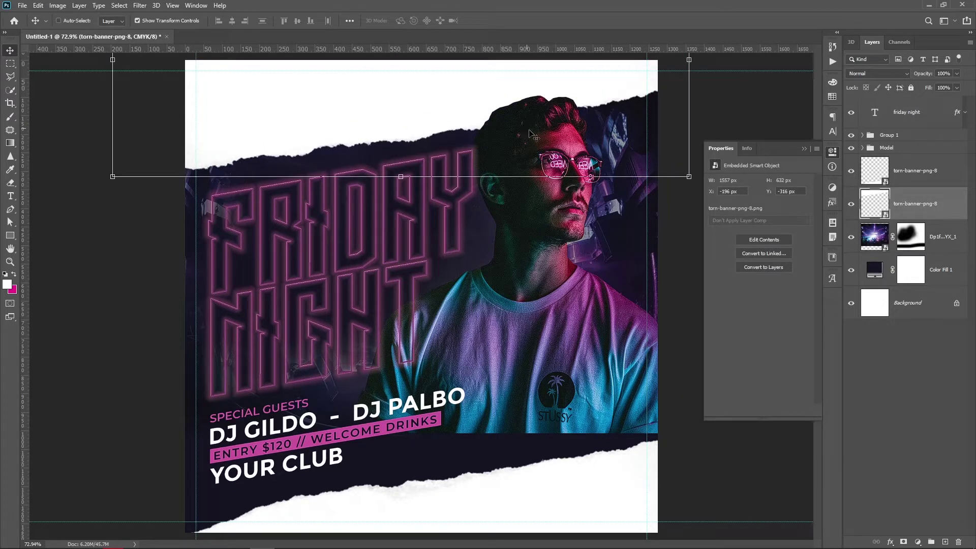
{"action": "left_click", "coordinate": [909, 149]}
{"action": "left_click_drag", "start_coordinate": [689, 101], "coordinate": [705, 80]}
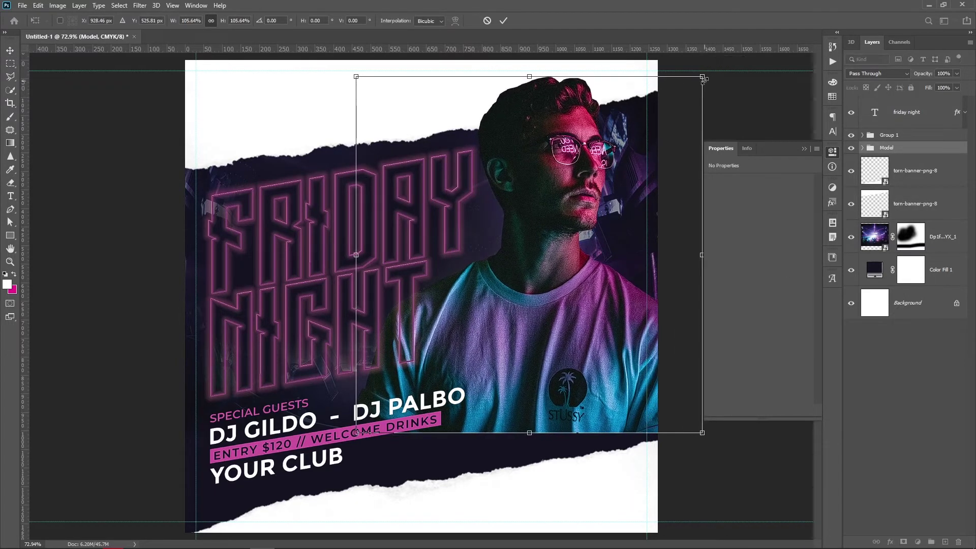
{"action": "key", "text": "Return"}
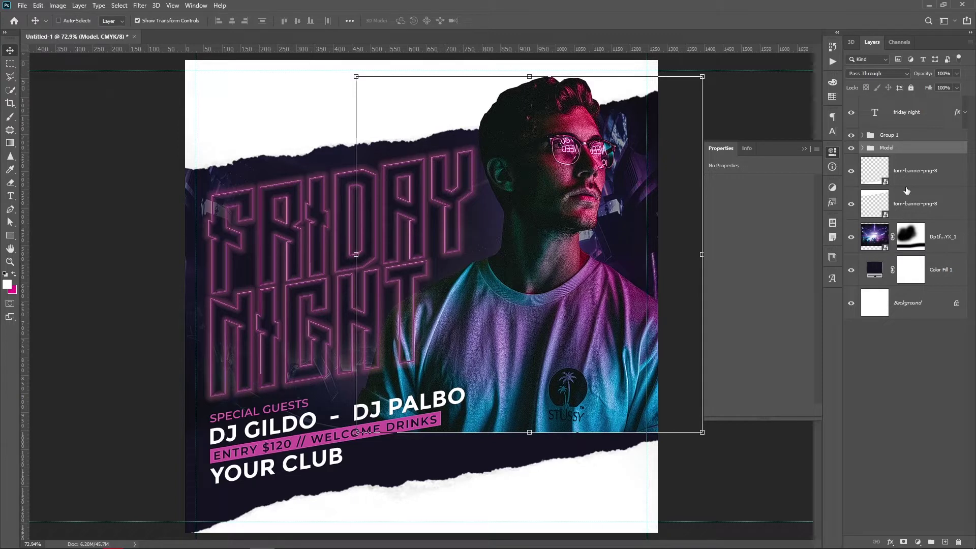
Step: Mask the Model group and erase the shirt bottom with a 354 px soft brush
{"action": "left_click", "coordinate": [905, 542]}
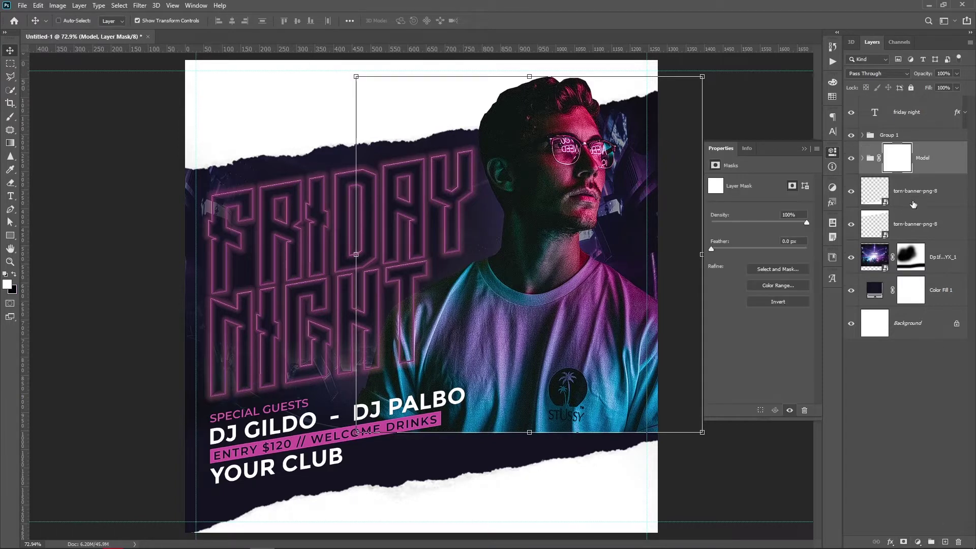
{"action": "left_click", "coordinate": [10, 182]}
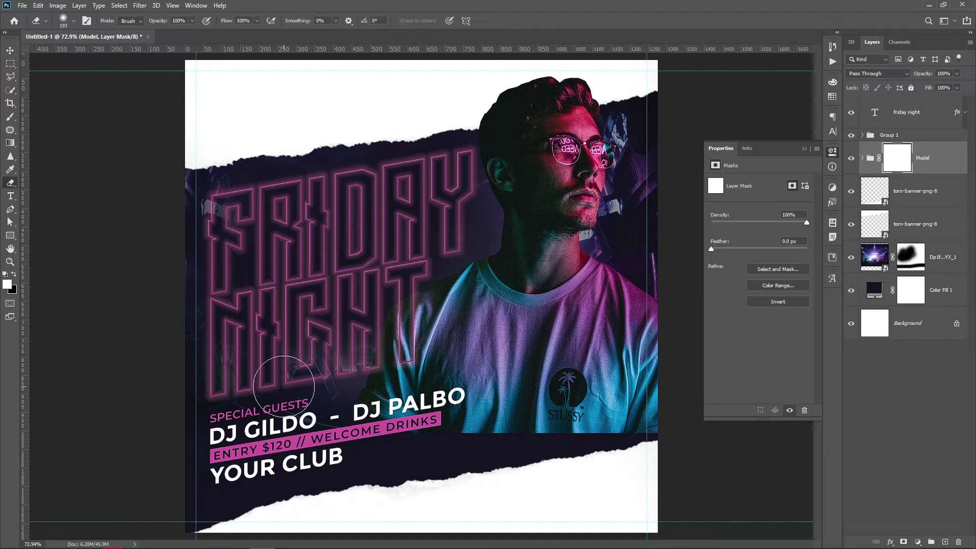
{"action": "right_click", "coordinate": [425, 338]}
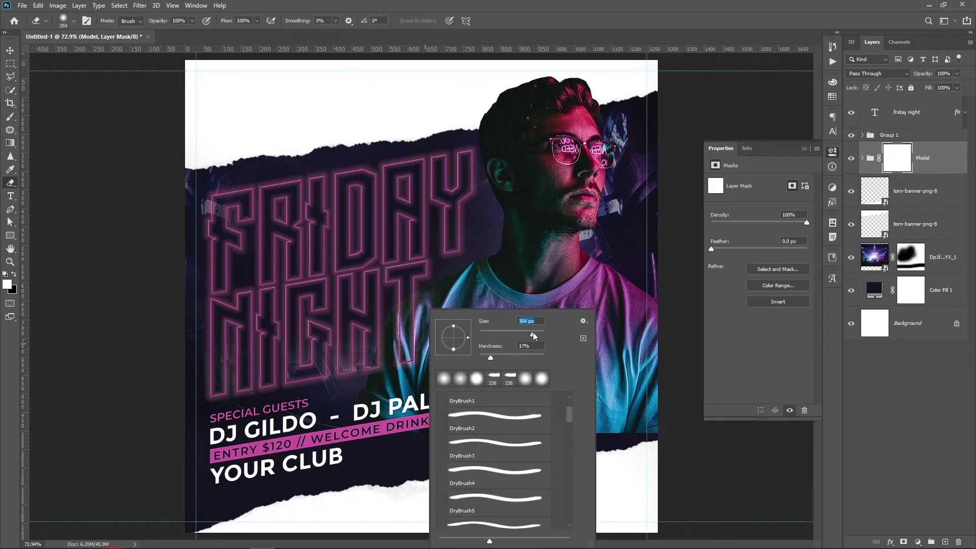
{"action": "left_click_drag", "start_coordinate": [526, 334], "coordinate": [535, 334]}
{"action": "key", "text": "Return"}
{"action": "mouse_move", "coordinate": [642, 439]}
{"action": "left_mouse_down"}
{"action": "mouse_move", "coordinate": [414, 468]}
{"action": "mouse_move", "coordinate": [518, 483]}
{"action": "left_mouse_up"}
{"action": "right_click", "coordinate": [544, 389]}
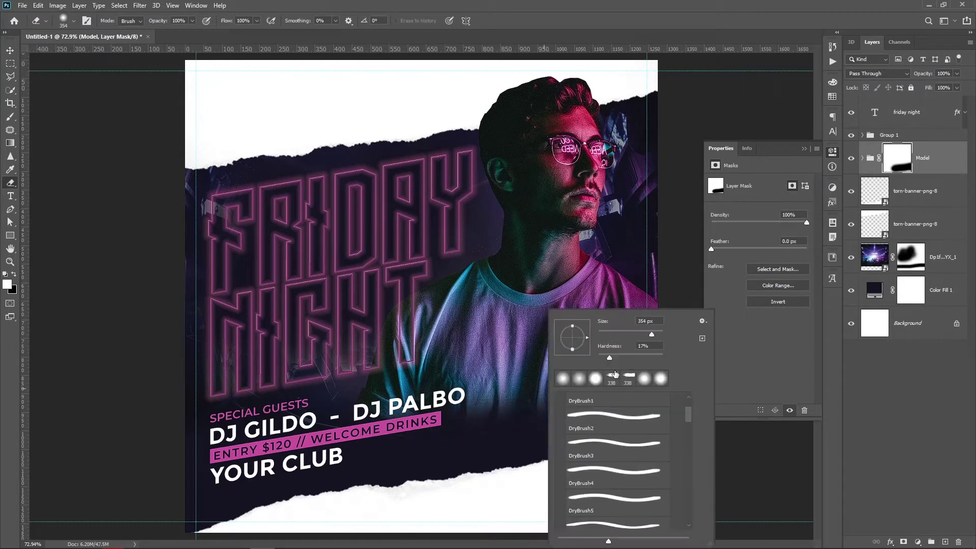
{"action": "key", "text": "Return"}
{"action": "left_click_drag", "start_coordinate": [599, 389], "coordinate": [655, 376]}
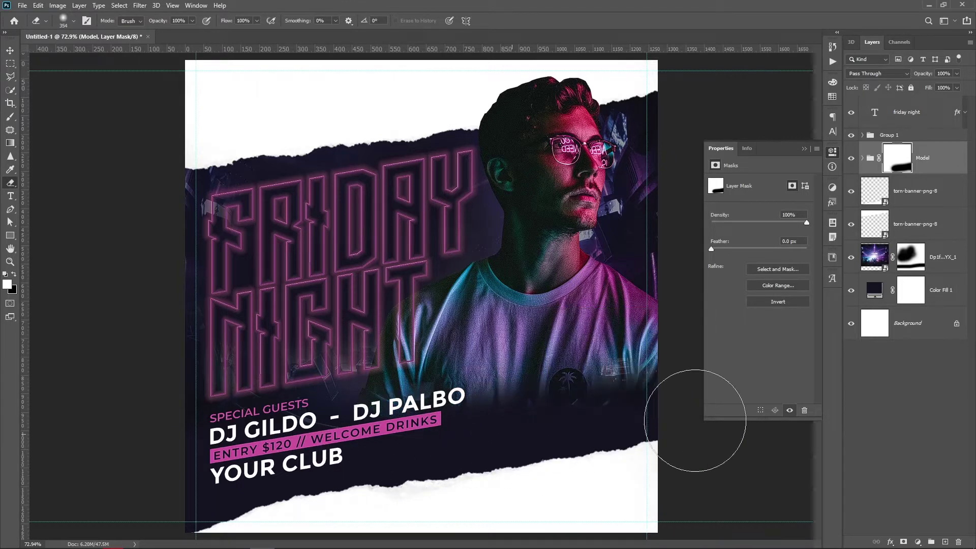
{"action": "left_click", "coordinate": [932, 387]}
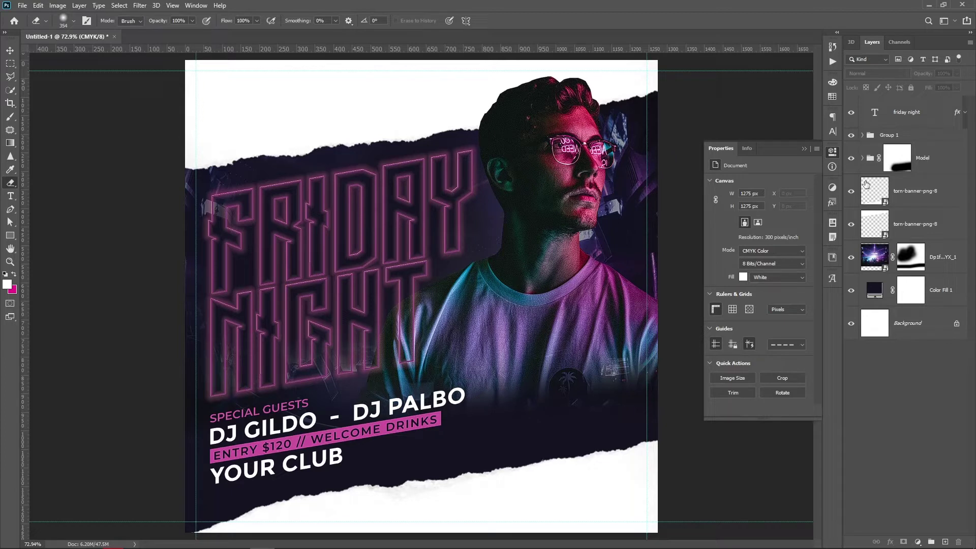
Step: Duplicate the torn strip layer and place the copy higher near the top
{"action": "left_click", "coordinate": [924, 202]}
{"action": "left_click", "coordinate": [917, 225]}
{"action": "key", "text": "v"}
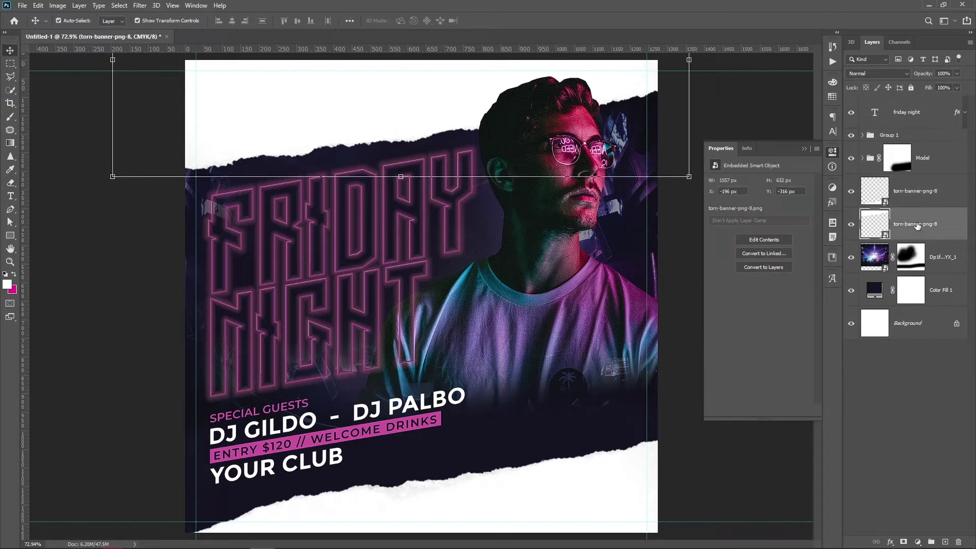
{"action": "key", "text": "ctrl+j"}
{"action": "left_click_drag", "start_coordinate": [451, 126], "coordinate": [242, 104]}
Step: Give the torn strip copy a pink #ca529e Color Overlay sampled from the flyer
{"action": "right_click", "coordinate": [884, 242]}
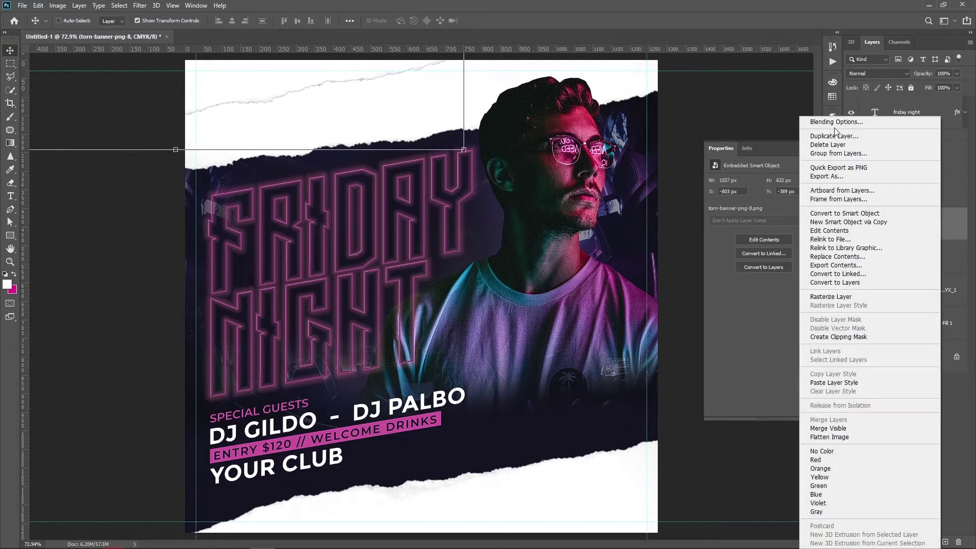
{"action": "left_click", "coordinate": [829, 122]}
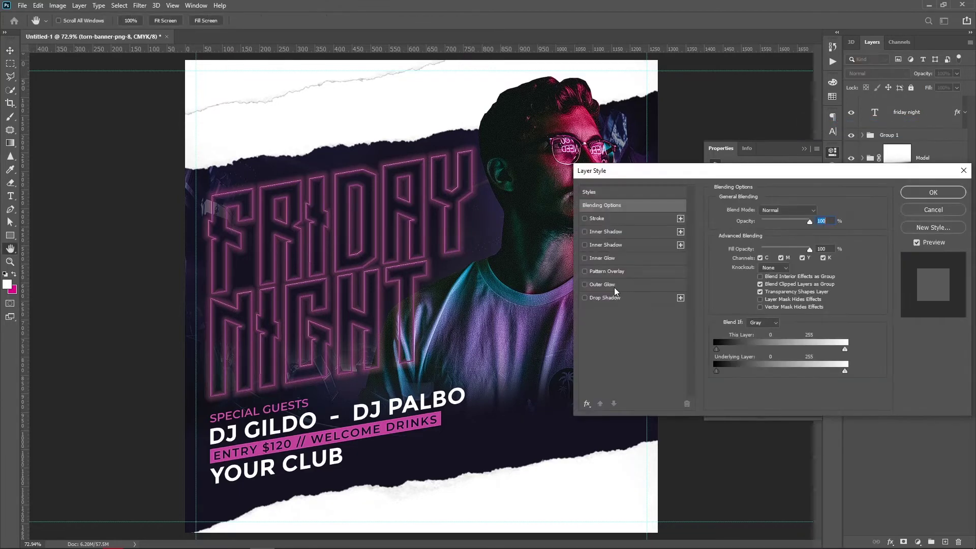
{"action": "left_click", "coordinate": [587, 403]}
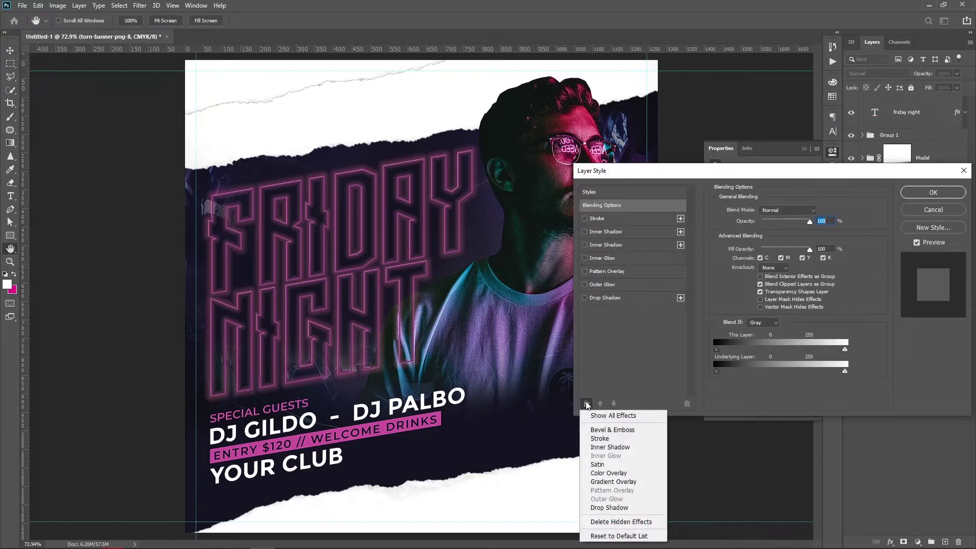
{"action": "left_click", "coordinate": [610, 468]}
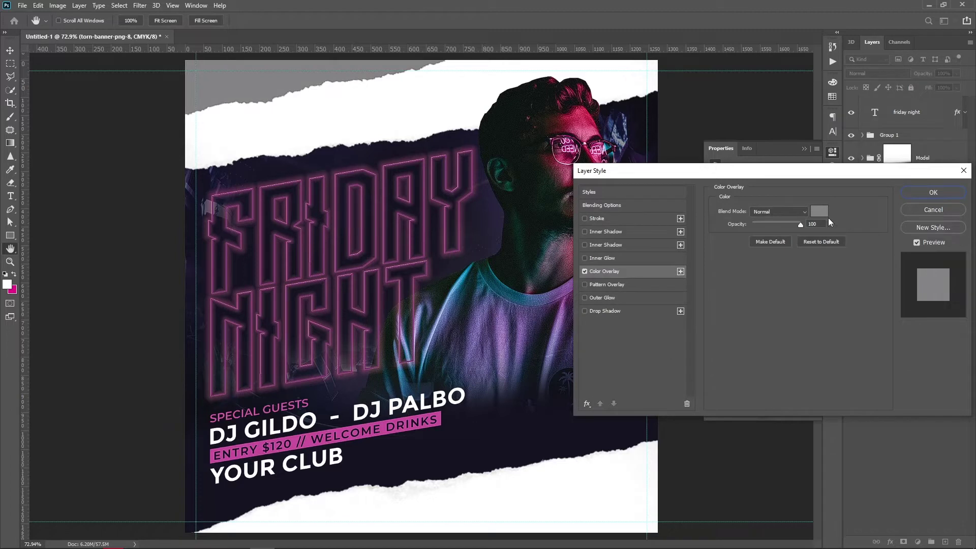
{"action": "left_click", "coordinate": [820, 212]}
{"action": "left_click", "coordinate": [440, 419]}
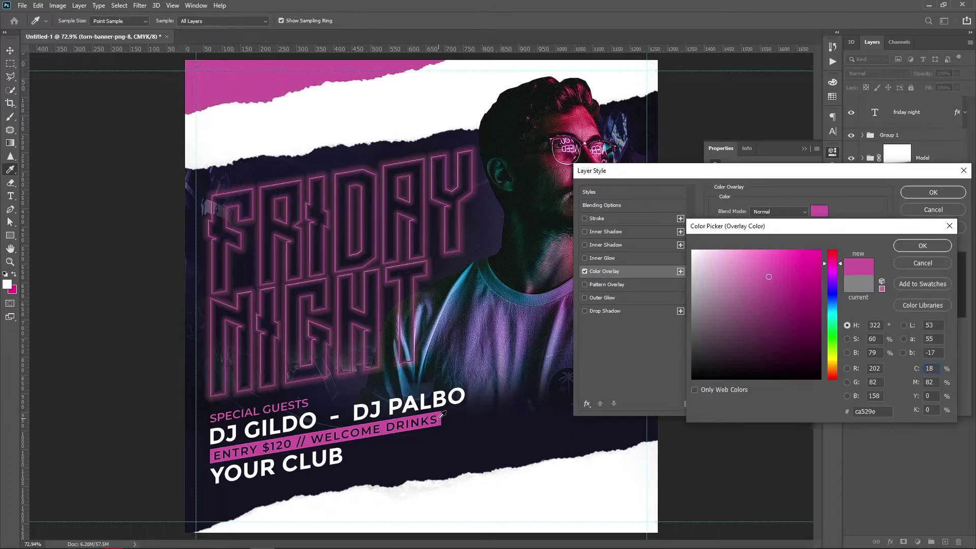
{"action": "key", "text": "Return"}
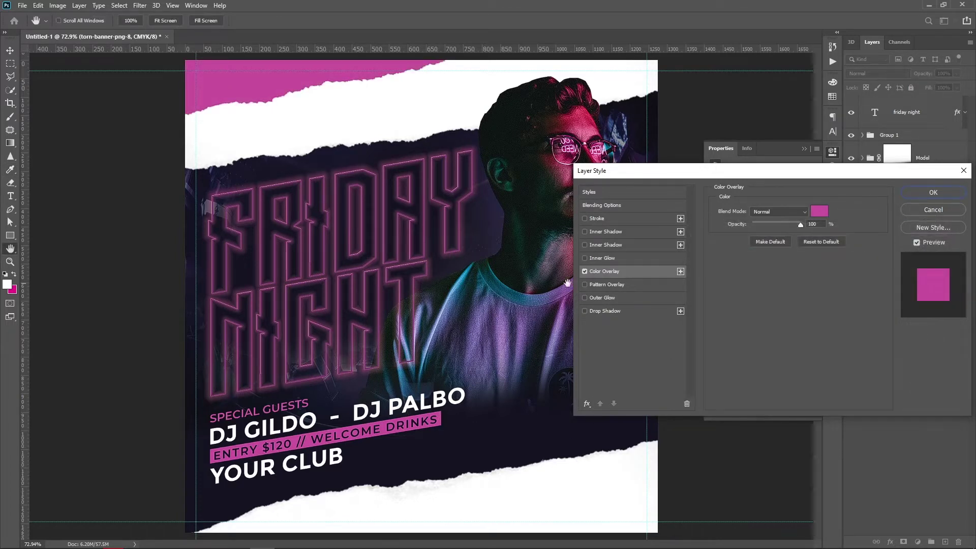
{"action": "left_click", "coordinate": [908, 193]}
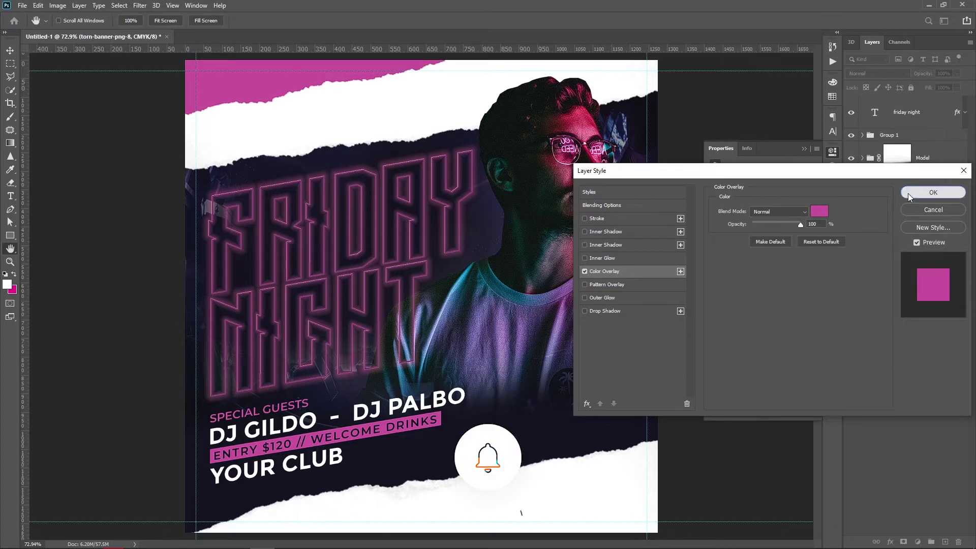
Step: Rotate the pink strip about 13.6° and position it across the flyer's top-left
{"action": "key", "text": "v"}
{"action": "left_click_drag", "start_coordinate": [354, 125], "coordinate": [359, 125]}
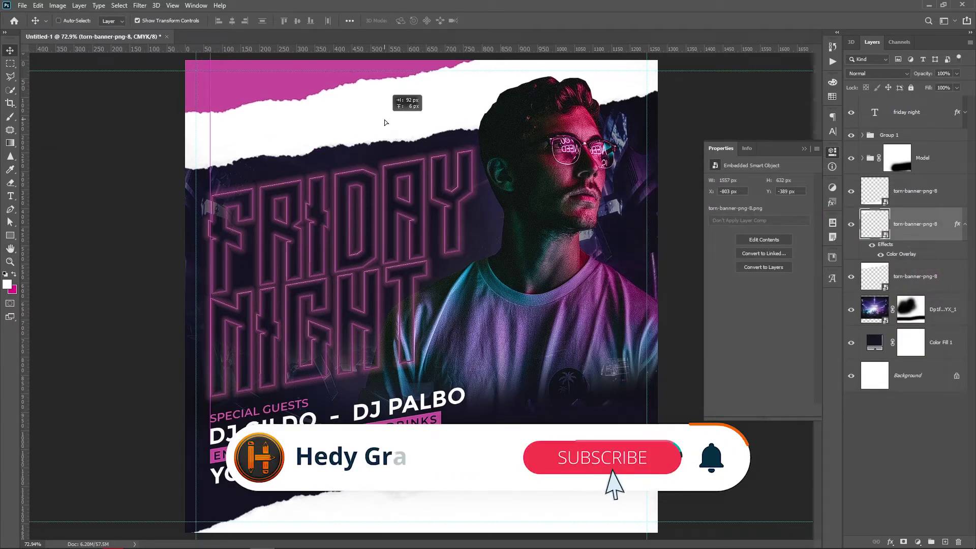
{"action": "left_click_drag", "start_coordinate": [382, 122], "coordinate": [383, 126]}
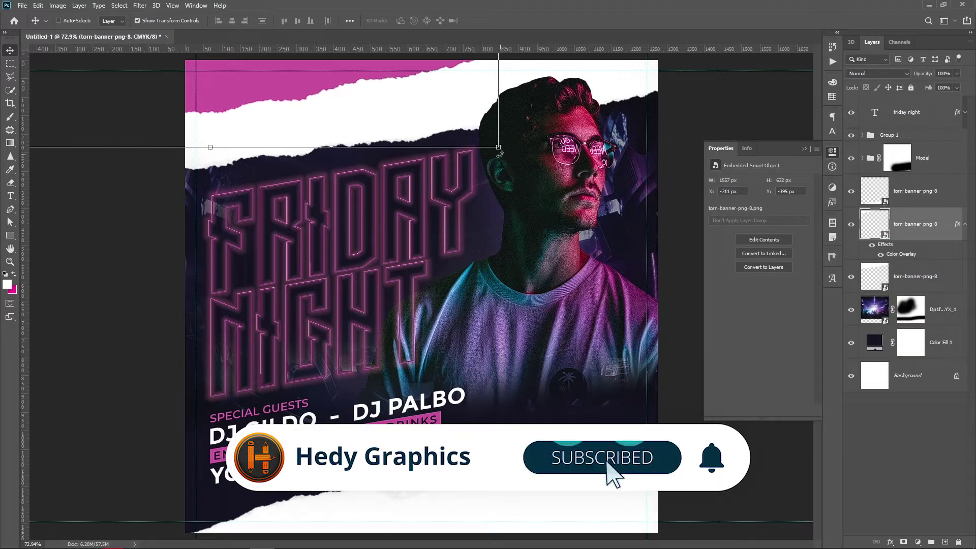
{"action": "left_click_drag", "start_coordinate": [506, 155], "coordinate": [513, 199]}
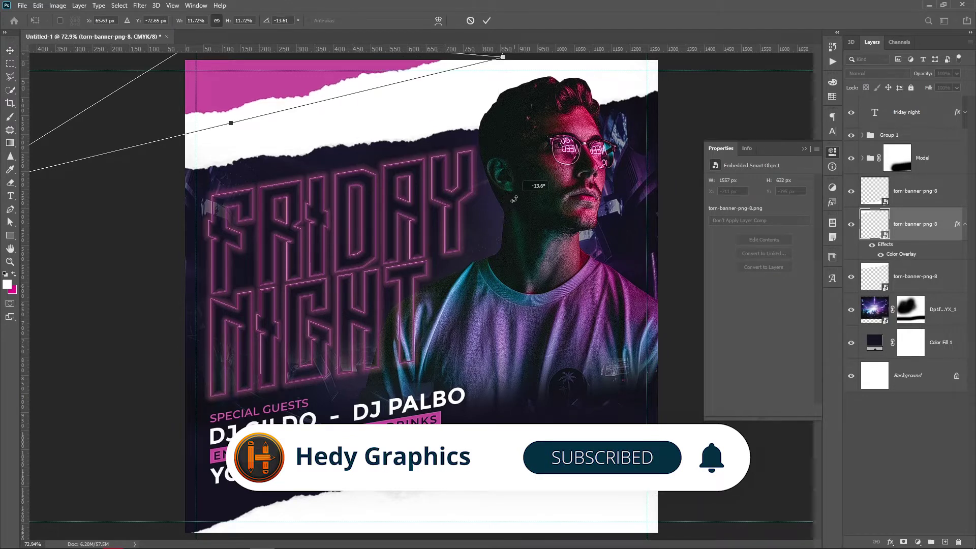
{"action": "key", "text": "Return"}
{"action": "left_click_drag", "start_coordinate": [479, 267], "coordinate": [483, 267]}
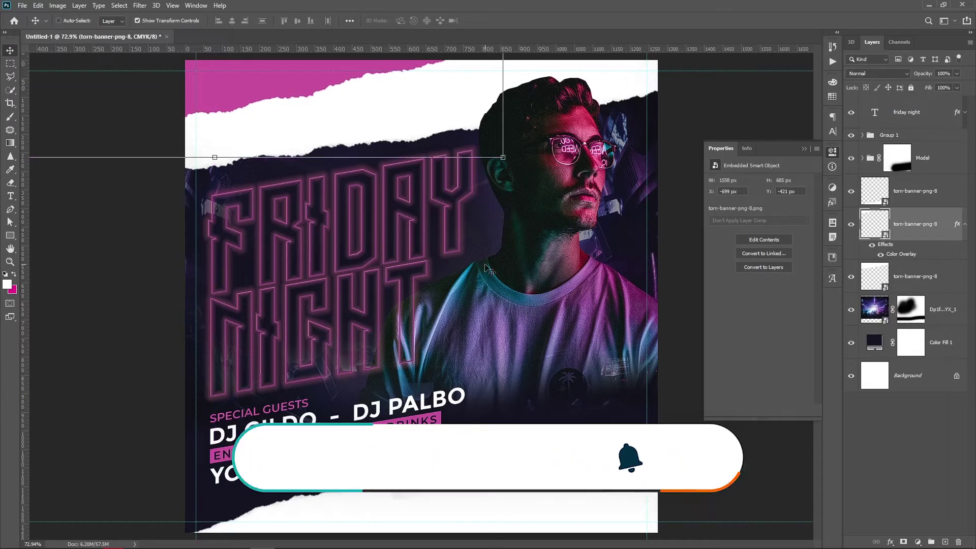
{"action": "left_click", "coordinate": [914, 441]}
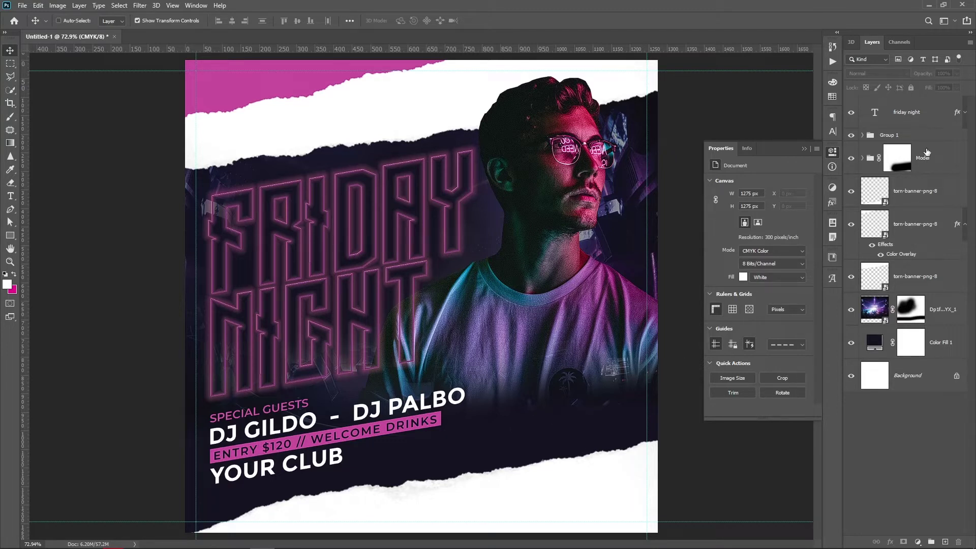
Step: Rename Group 1 to Text and expand it
{"action": "left_click", "coordinate": [895, 137]}
{"action": "double_click", "coordinate": [889, 135]}
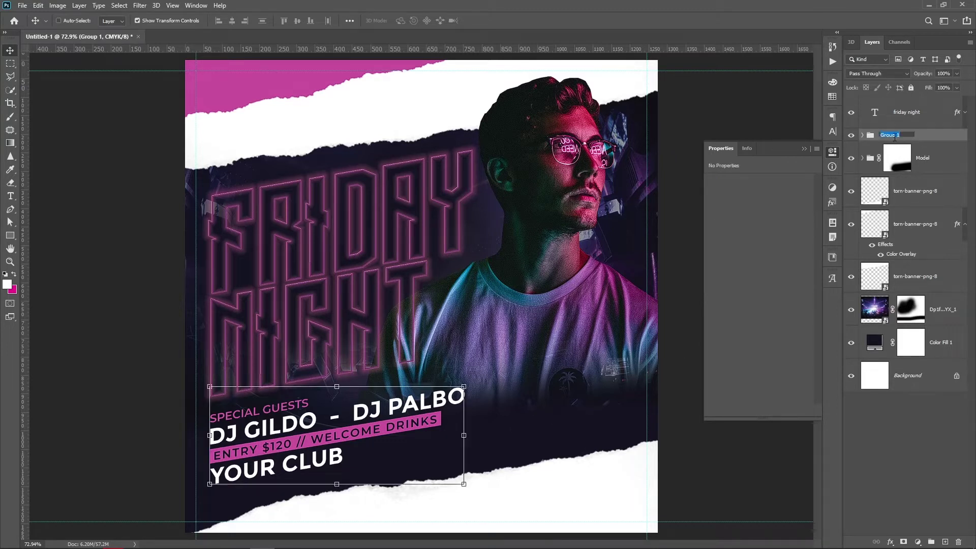
{"action": "type", "text": "Text"}
{"action": "key", "text": "Return"}
{"action": "left_click", "coordinate": [862, 136]}
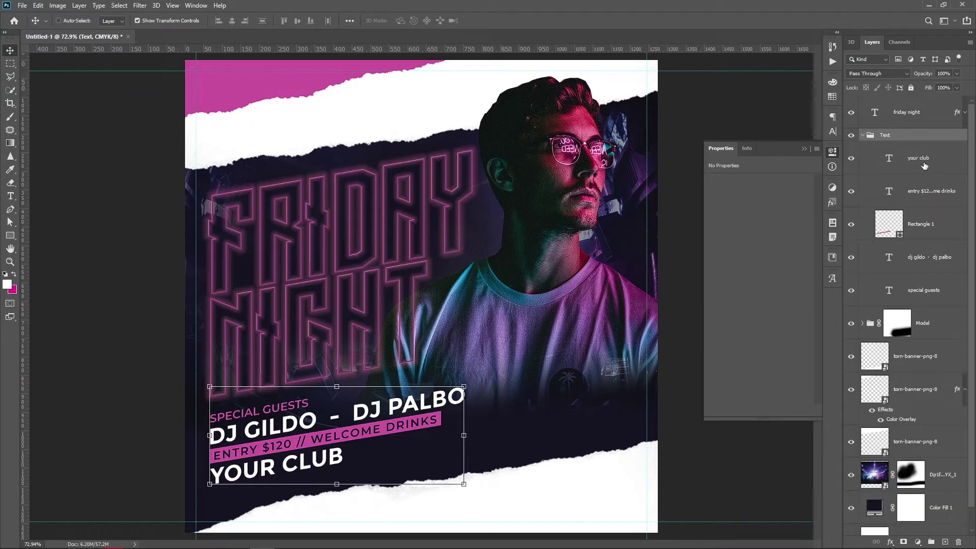
Step: Copy YOUR CLUB to the top-left, colour it pink #ca529e, and retype it as LADIES FREE #09PM
{"action": "left_click", "coordinate": [924, 165]}
{"action": "mouse_move", "coordinate": [454, 445]}
{"action": "left_mouse_down"}
{"action": "mouse_move", "coordinate": [487, 166]}
{"action": "mouse_move", "coordinate": [482, 109]}
{"action": "left_mouse_up"}
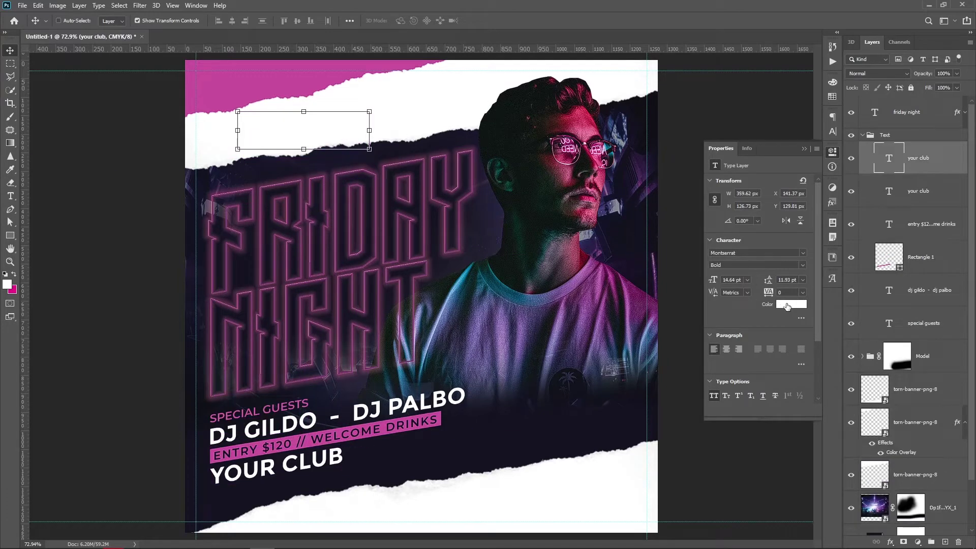
{"action": "left_click", "coordinate": [787, 309]}
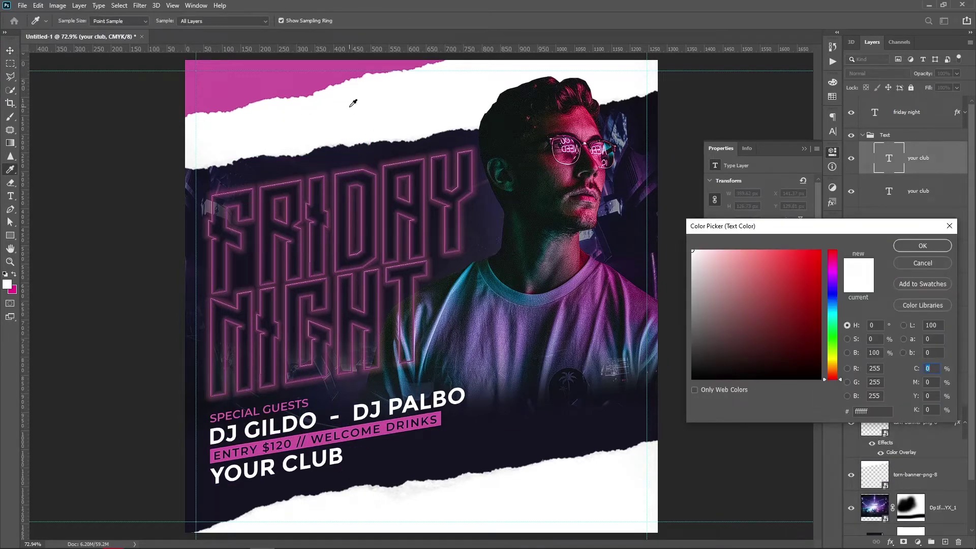
{"action": "left_click", "coordinate": [300, 76]}
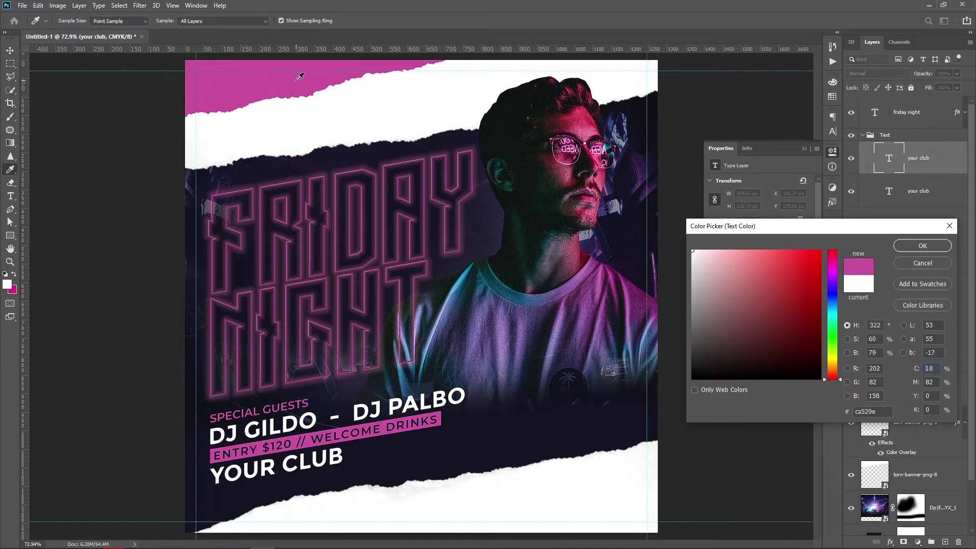
{"action": "left_click", "coordinate": [926, 245]}
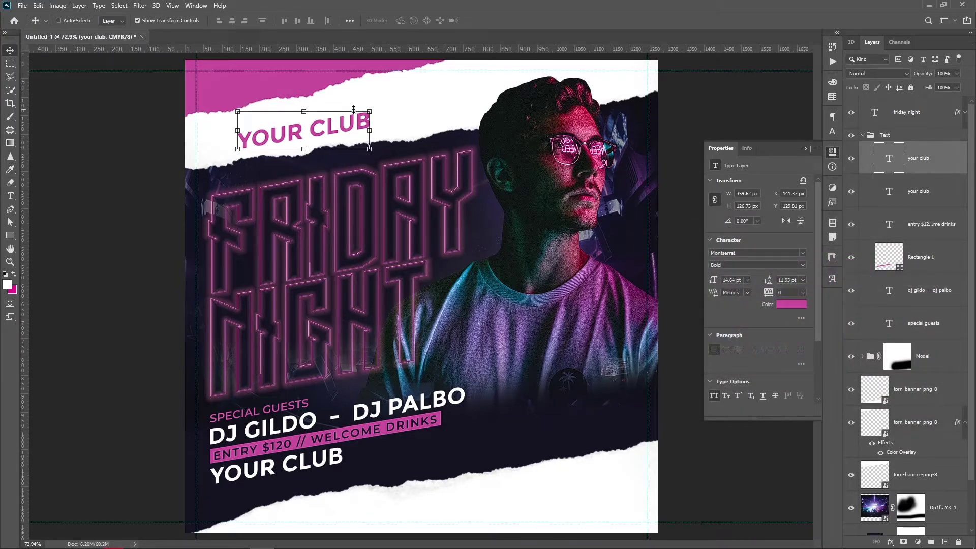
{"action": "double_click", "coordinate": [300, 127]}
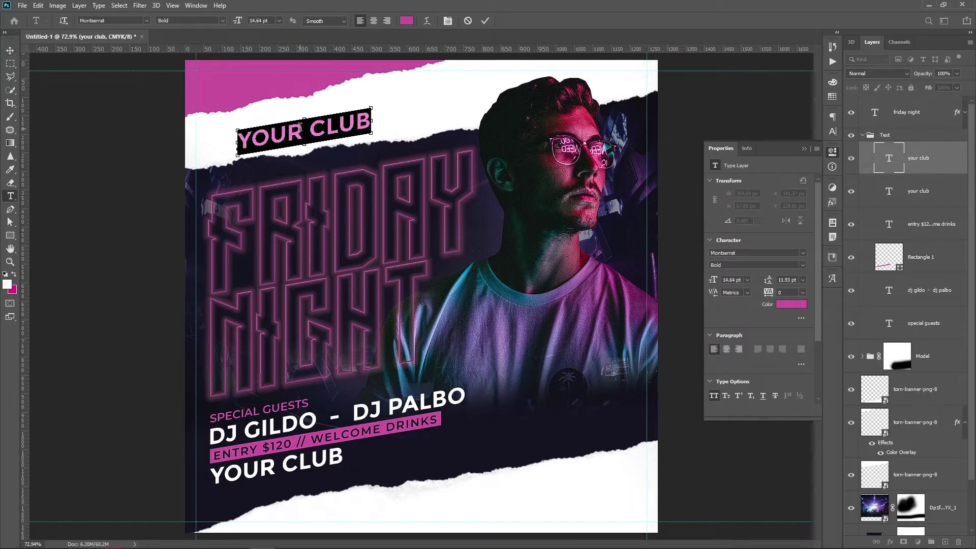
{"action": "type", "text": "ladie"}
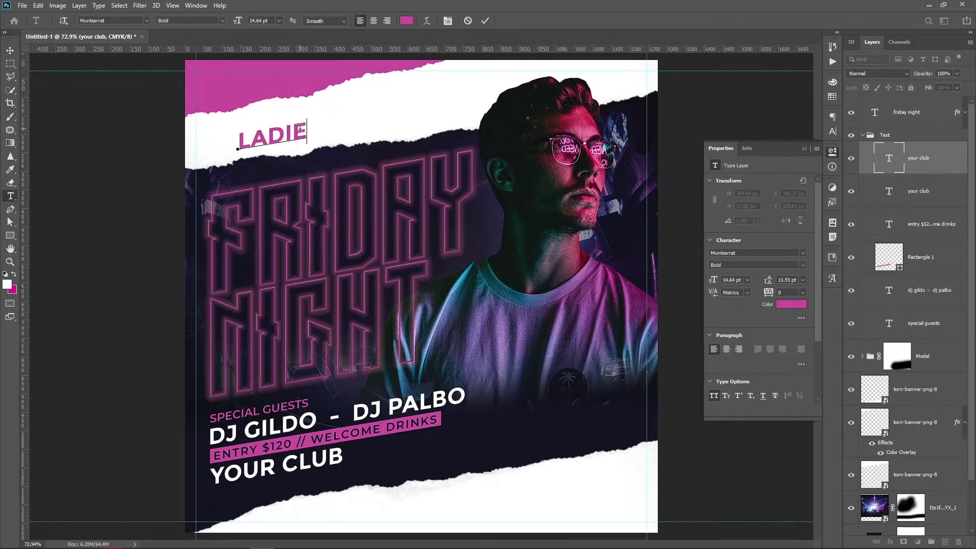
{"action": "type", "text": "sfr"}
{"action": "type", "text": "ee"}
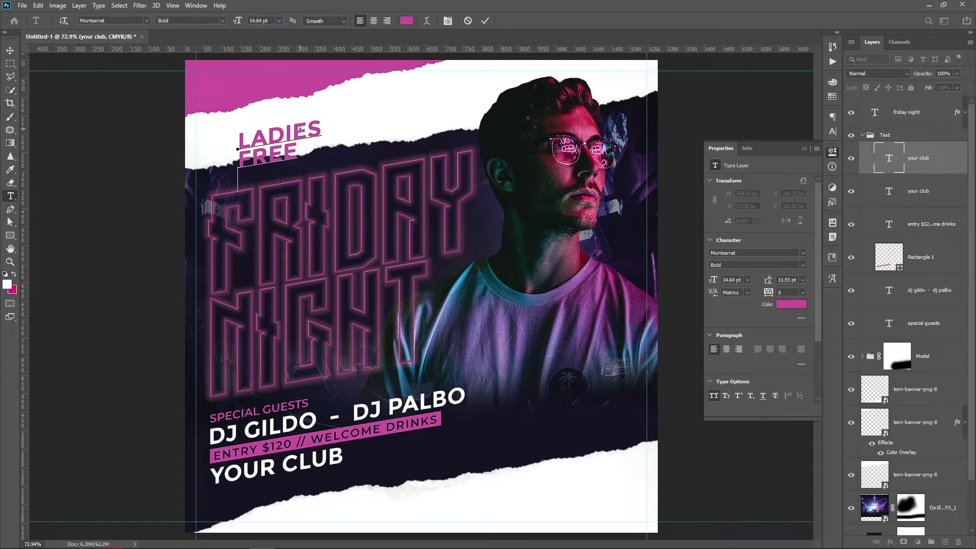
{"action": "type", "text": "#"}
{"action": "type", "text": "09"}
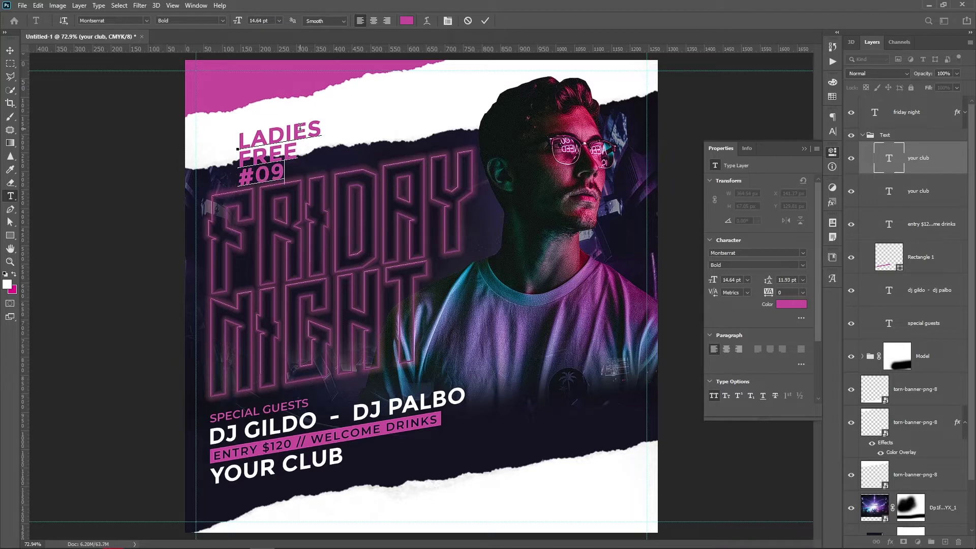
{"action": "type", "text": "pm"}
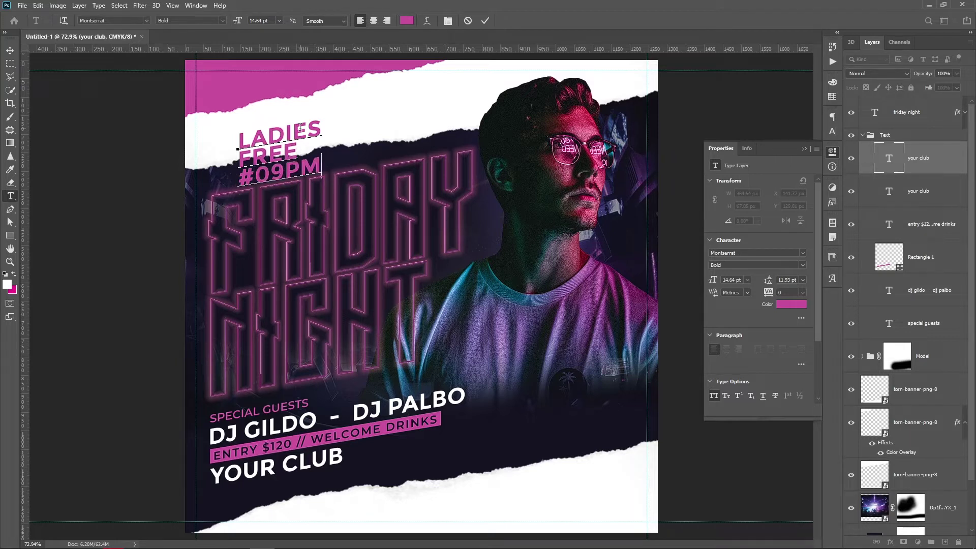
{"action": "key", "text": "ctrl+Return"}
Step: Shrink the LADIES FREE #09PM text to about 59% and move it into the top-left white strip
{"action": "key", "text": "v"}
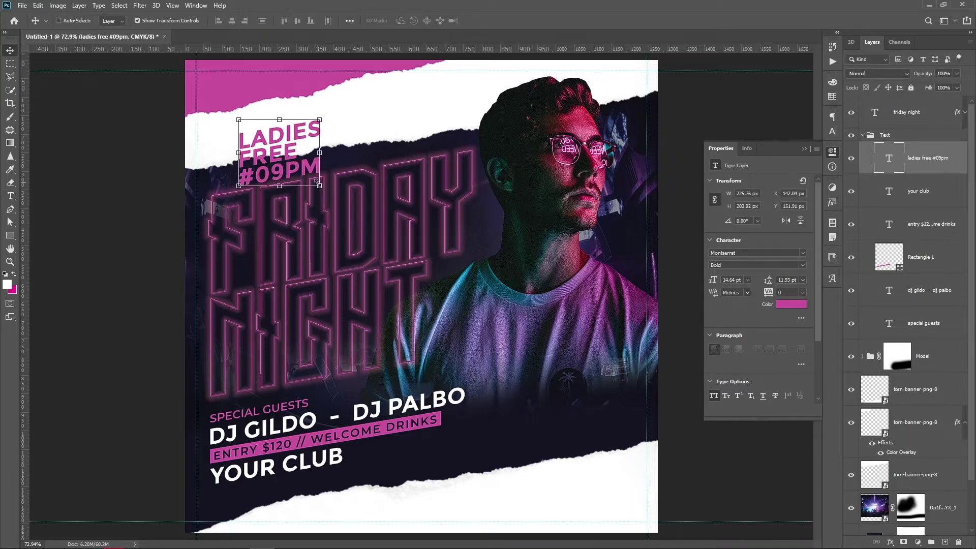
{"action": "left_click", "coordinate": [320, 186]}
{"action": "mouse_move", "coordinate": [320, 192]}
{"action": "left_mouse_down"}
{"action": "mouse_move", "coordinate": [285, 157]}
{"action": "mouse_move", "coordinate": [237, 138]}
{"action": "mouse_move", "coordinate": [252, 136]}
{"action": "left_mouse_up"}
{"action": "key", "text": "Return"}
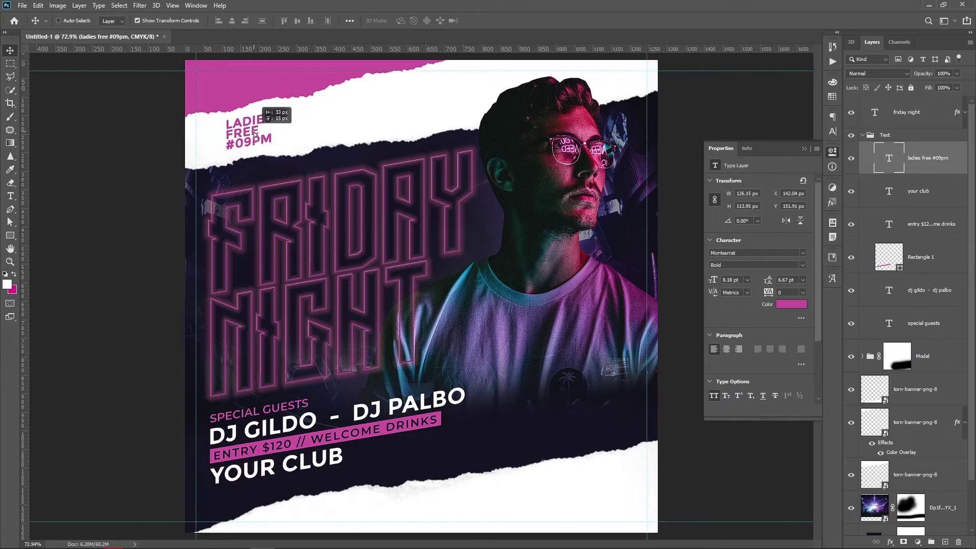
{"action": "left_click_drag", "start_coordinate": [253, 136], "coordinate": [259, 130]}
Step: Colour the LADIES FREE #09PM text dark plum purple #7b3675
{"action": "left_click", "coordinate": [786, 304]}
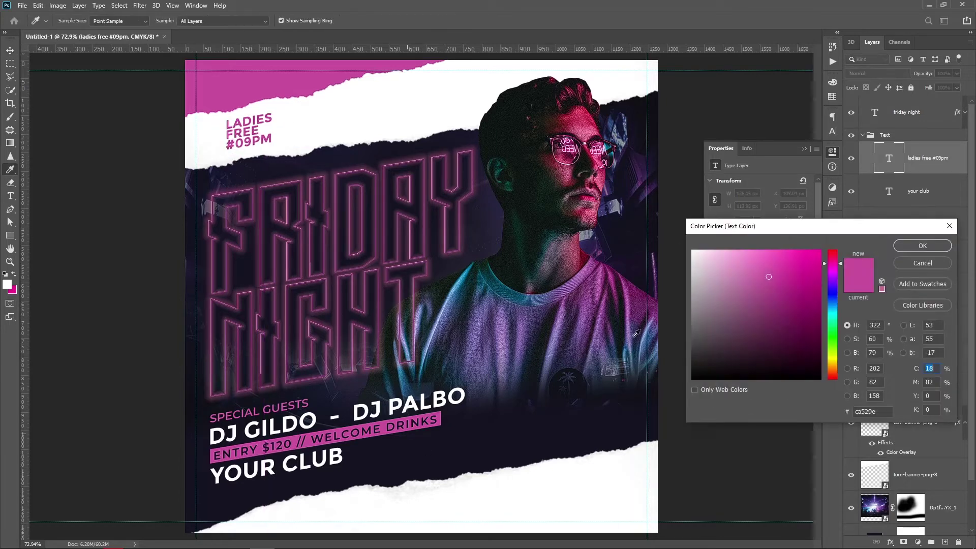
{"action": "left_click", "coordinate": [641, 296]}
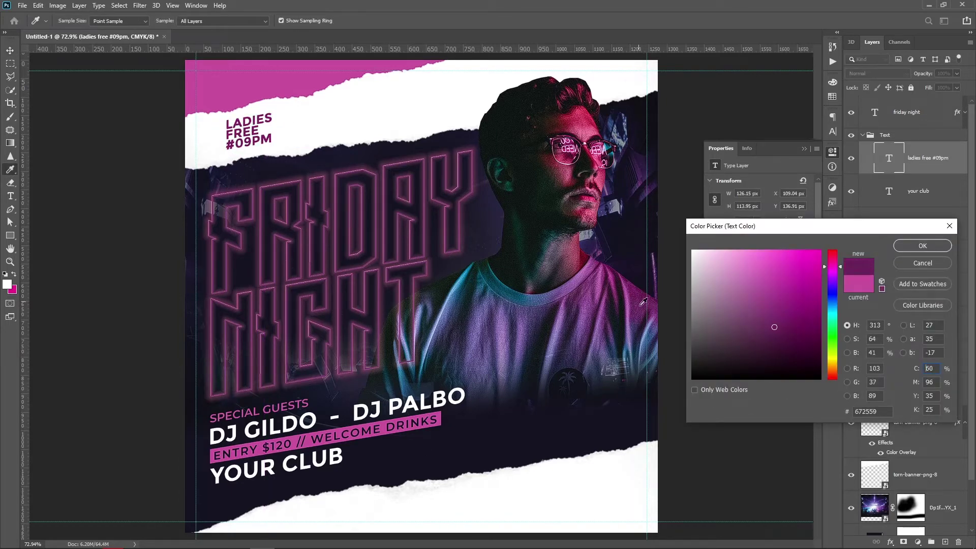
{"action": "left_click", "coordinate": [643, 306]}
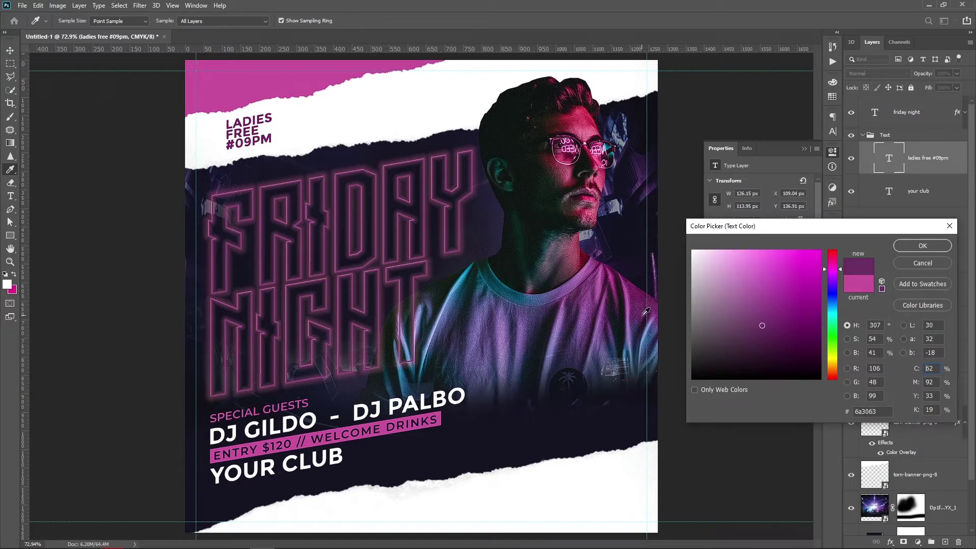
{"action": "left_click", "coordinate": [655, 309]}
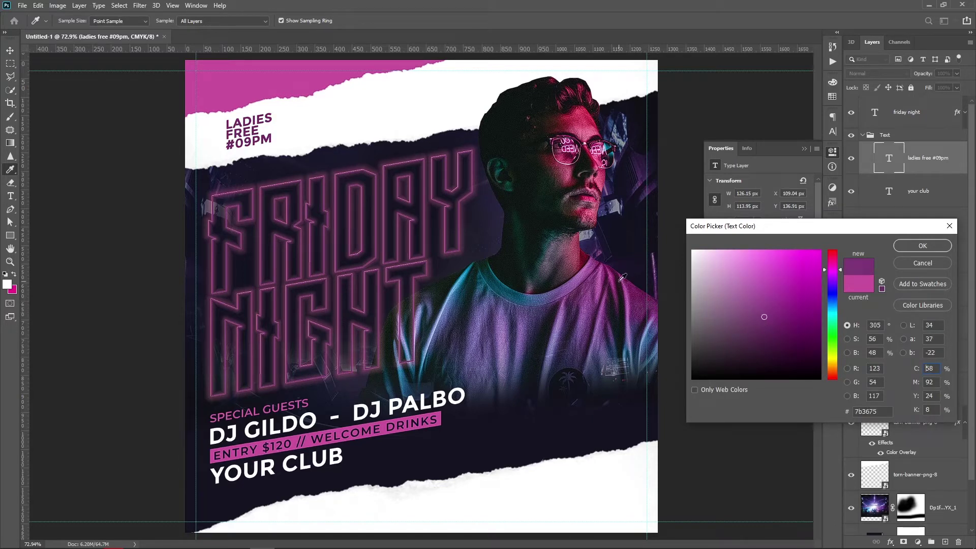
{"action": "key", "text": "Return"}
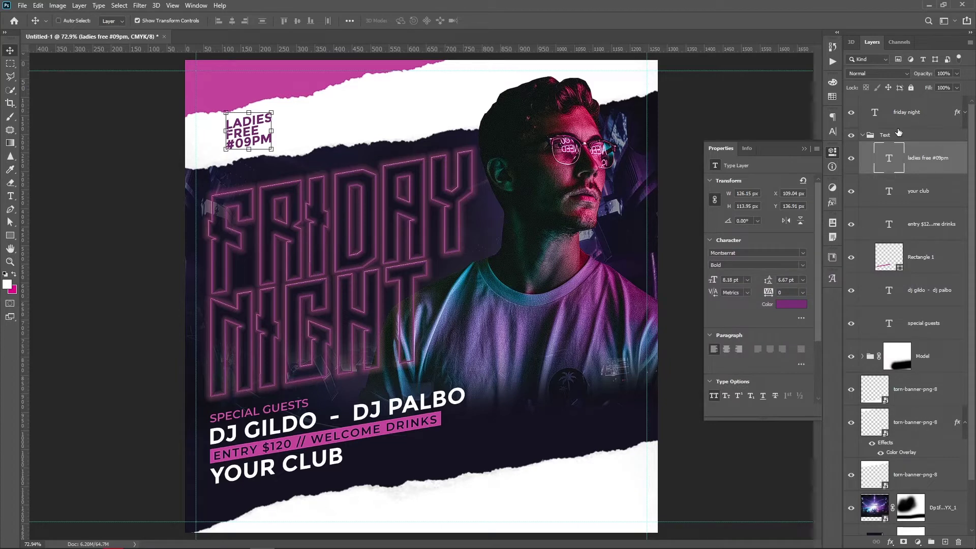
{"action": "key", "text": "v"}
{"action": "left_click", "coordinate": [907, 112]}
Step: Nudge FRIDAY NIGHT and the Text group right, and LADIES FREE #09PM left
{"action": "left_click_drag", "start_coordinate": [332, 232], "coordinate": [352, 233]}
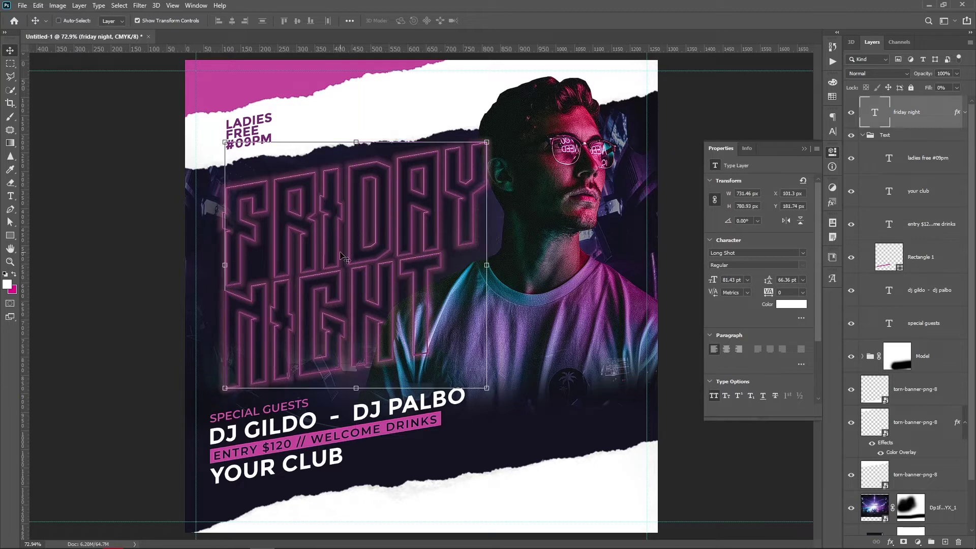
{"action": "left_click", "coordinate": [875, 136]}
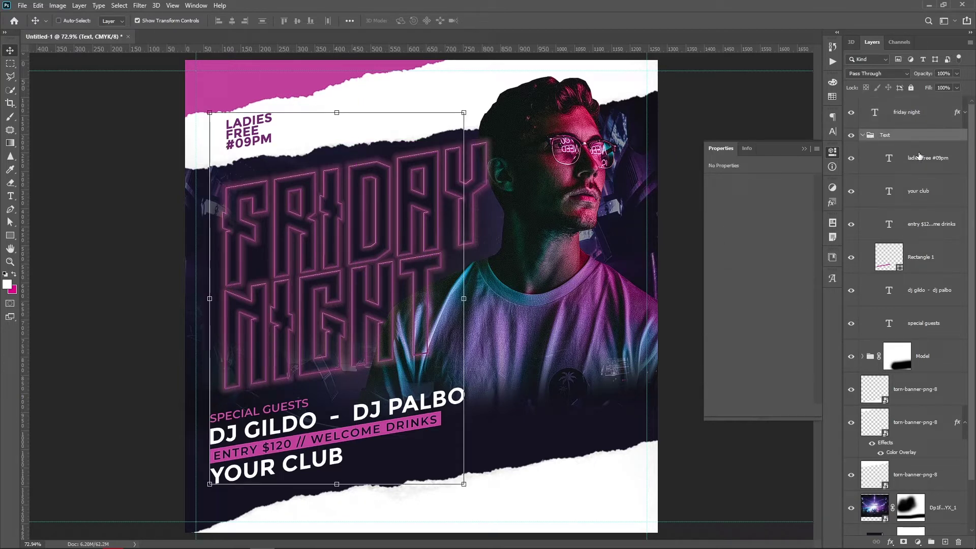
{"action": "left_click_drag", "start_coordinate": [278, 392], "coordinate": [293, 393]}
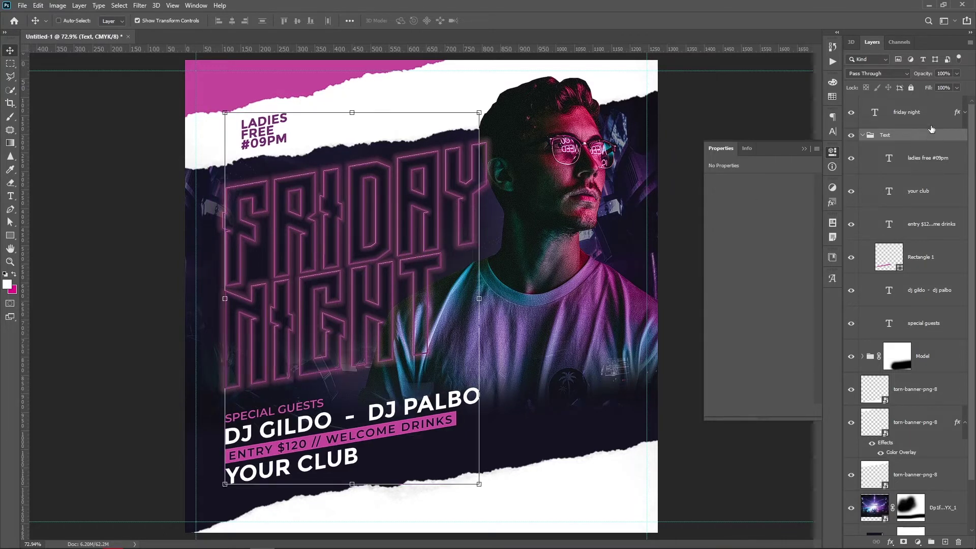
{"action": "left_click", "coordinate": [922, 158]}
{"action": "left_click_drag", "start_coordinate": [549, 226], "coordinate": [532, 226]}
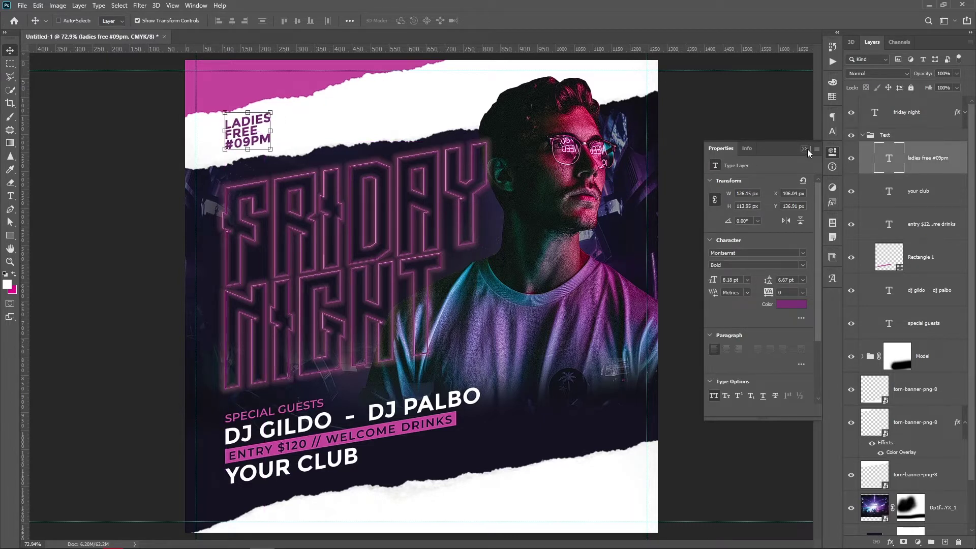
Step: Close the Properties panel, collapse the Text group, and deselect all layers
{"action": "left_click", "coordinate": [860, 136]}
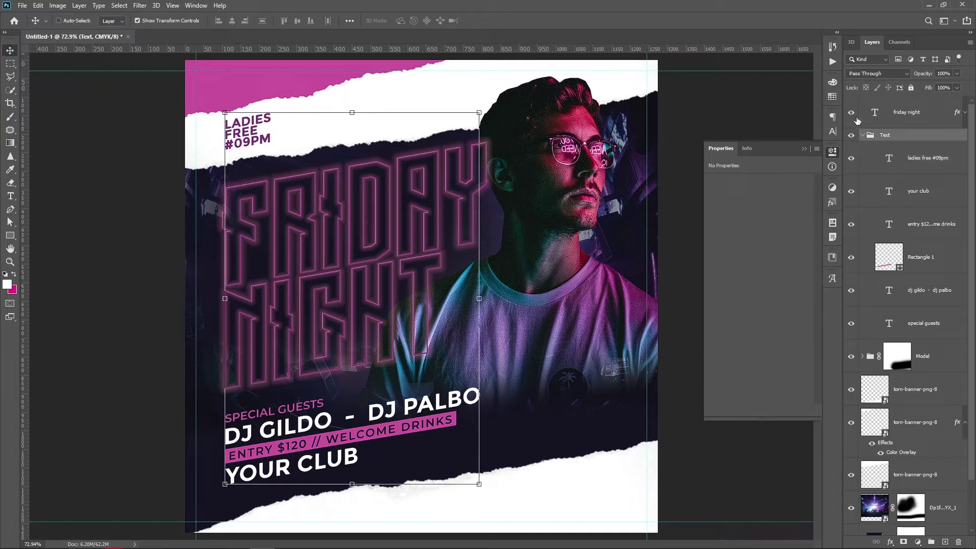
{"action": "left_click", "coordinate": [803, 149]}
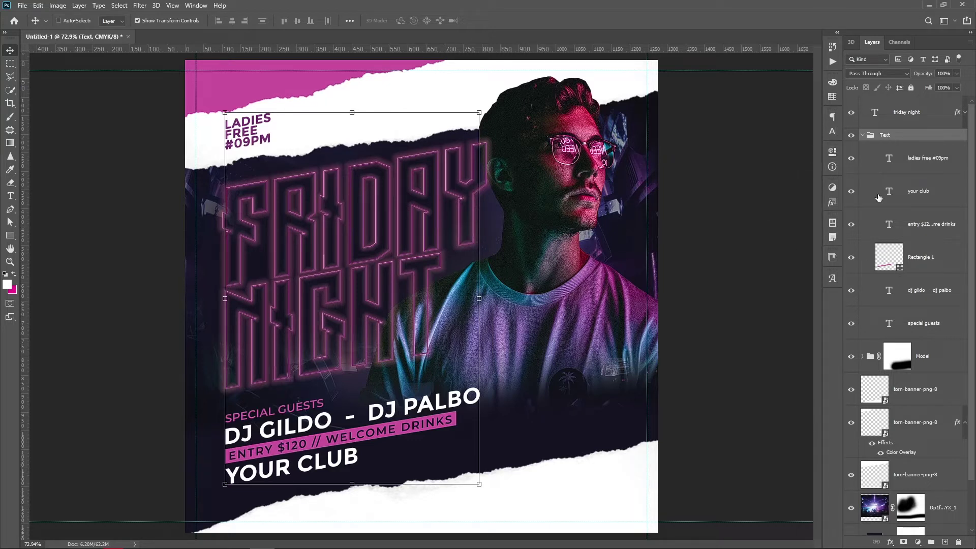
{"action": "left_click", "coordinate": [862, 135]}
{"action": "left_click", "coordinate": [906, 437]}
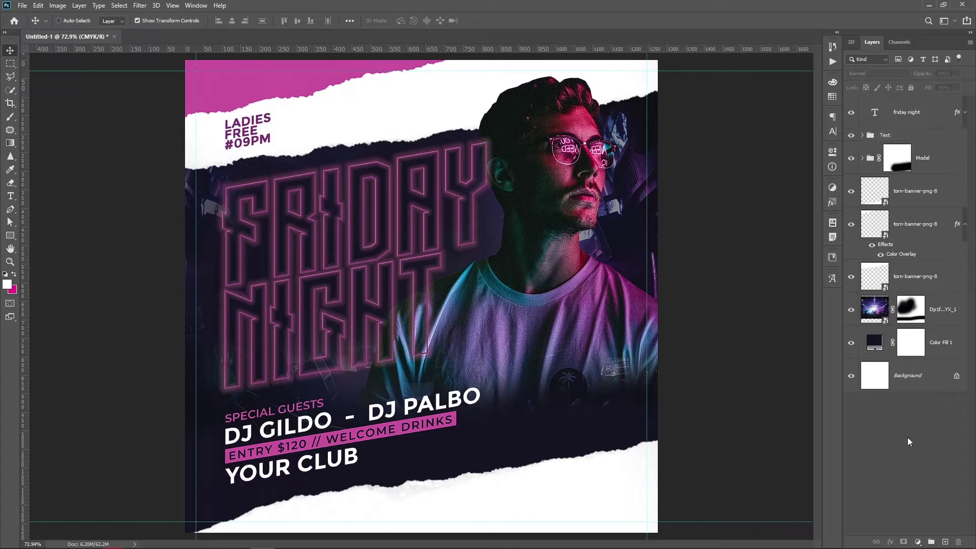
{"action": "mouse_move", "coordinate": [289, 545]}
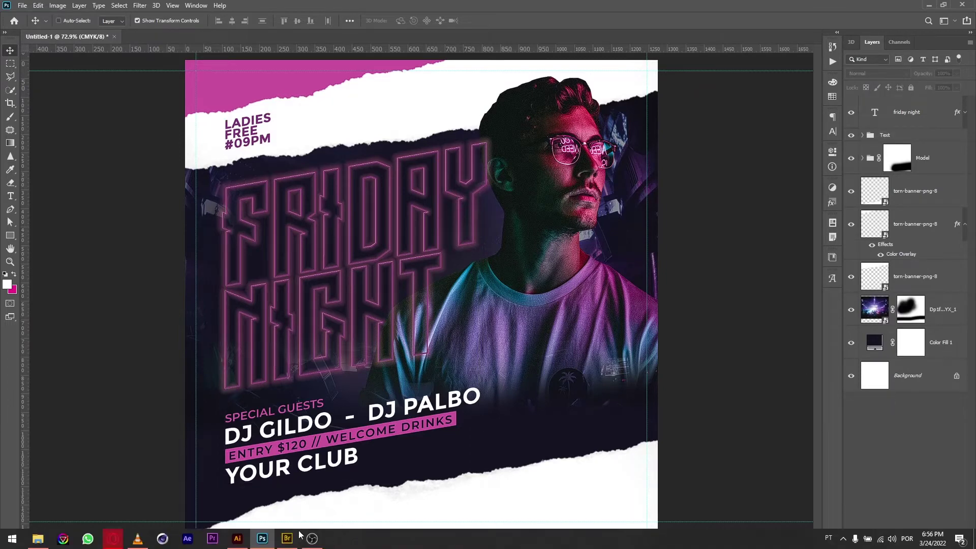
Step: In Bridge, find the 03.png tape in Footage > DUCT TAPE and drag it into Photoshop
{"action": "left_click", "coordinate": [287, 538]}
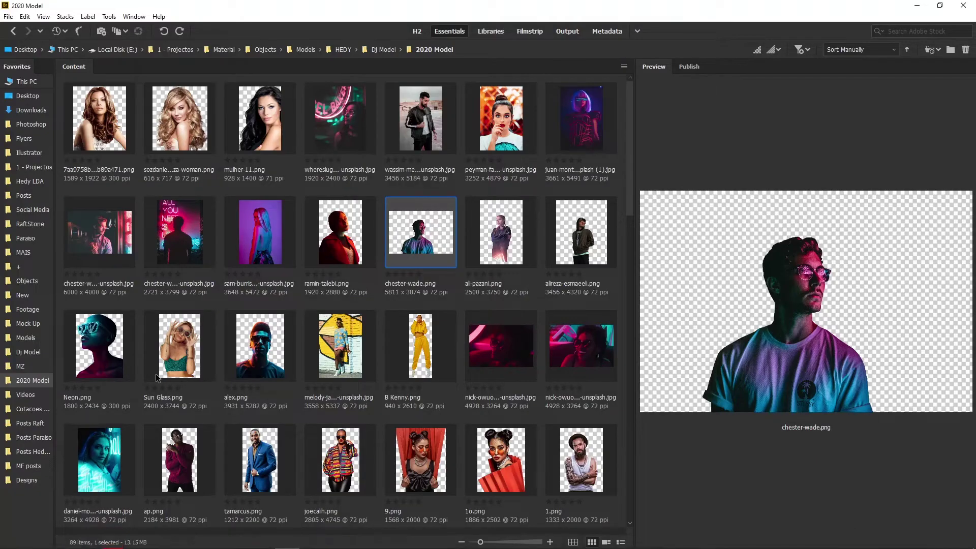
{"action": "left_click", "coordinate": [25, 311]}
{"action": "scroll", "coordinate": [260, 392], "scroll_direction": "down", "scroll_amount": 5}
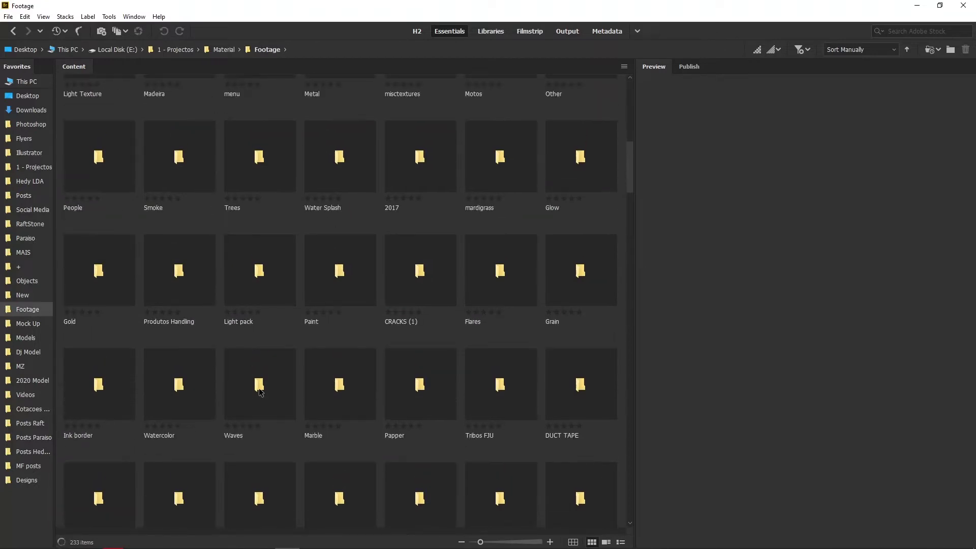
{"action": "scroll", "coordinate": [258, 393], "scroll_direction": "down", "scroll_amount": 5}
{"action": "scroll", "coordinate": [255, 394], "scroll_direction": "up", "scroll_amount": 3}
{"action": "left_click", "coordinate": [255, 399]}
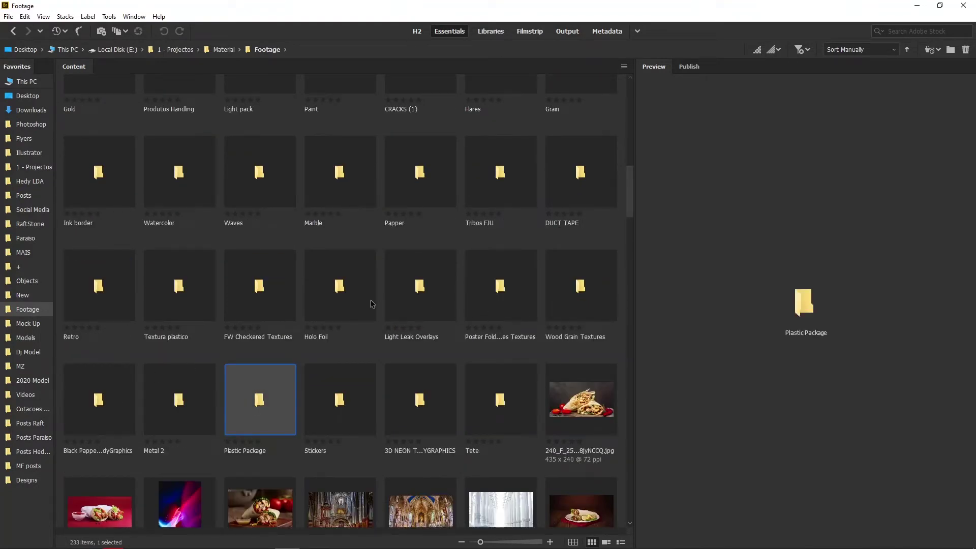
{"action": "double_click", "coordinate": [554, 200]}
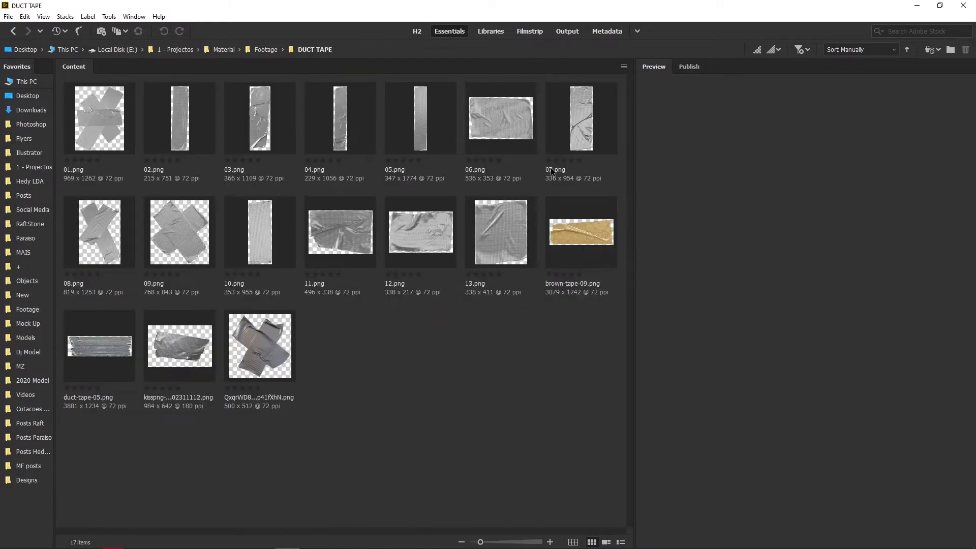
{"action": "left_click", "coordinate": [264, 121]}
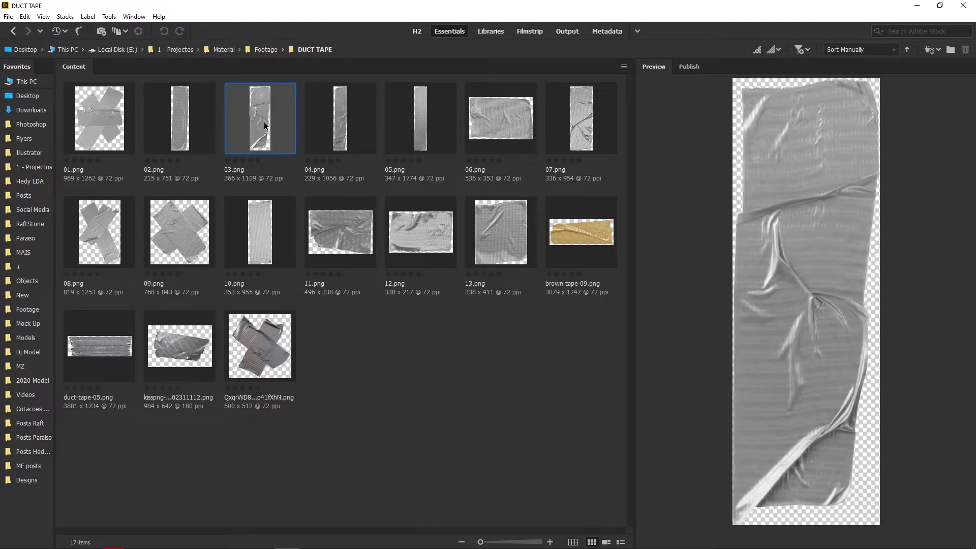
{"action": "mouse_move", "coordinate": [261, 121]}
{"action": "left_mouse_down"}
{"action": "mouse_move", "coordinate": [348, 268]}
{"action": "mouse_move", "coordinate": [454, 386]}
{"action": "left_mouse_up"}
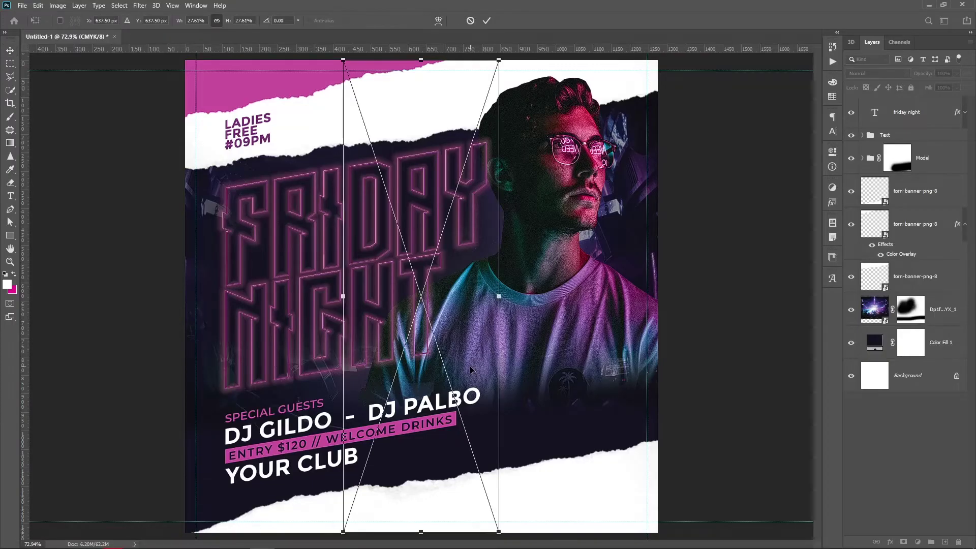
Step: Shrink the placed 03 tape to about 11% and move it to the lower right
{"action": "mouse_move", "coordinate": [501, 60]}
{"action": "left_mouse_down"}
{"action": "mouse_move", "coordinate": [411, 336]}
{"action": "mouse_move", "coordinate": [466, 449]}
{"action": "left_mouse_up"}
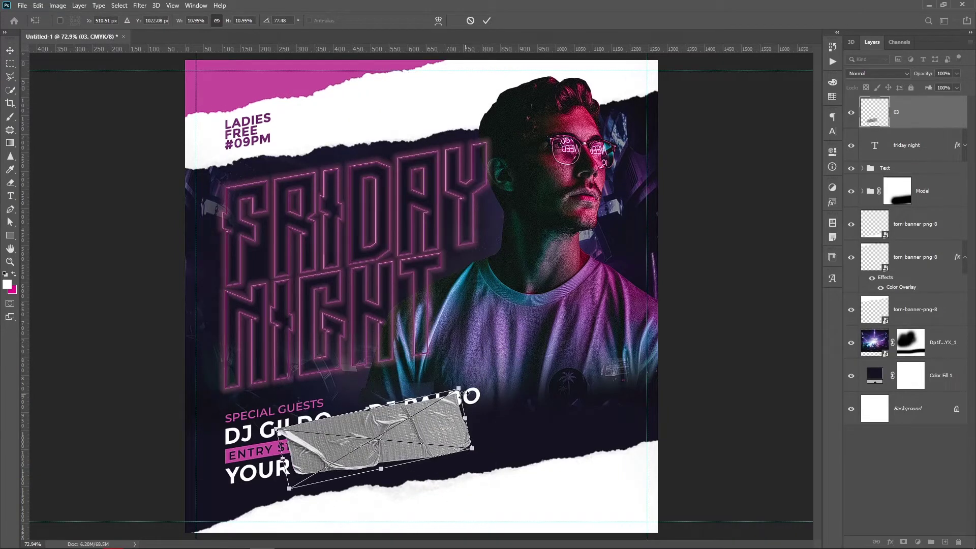
{"action": "key", "text": "Return"}
{"action": "mouse_move", "coordinate": [386, 444]}
{"action": "left_mouse_down"}
{"action": "mouse_move", "coordinate": [572, 413]}
{"action": "mouse_move", "coordinate": [563, 428]}
{"action": "left_mouse_up"}
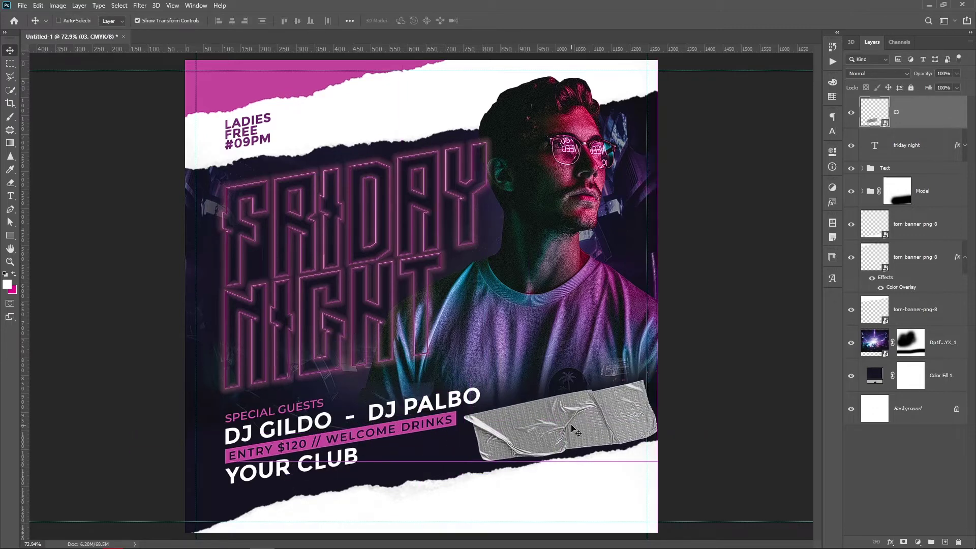
Step: Remove the extra spaces so the guest line reads DJ GILDO - DJ PALBO
{"action": "key", "text": "t"}
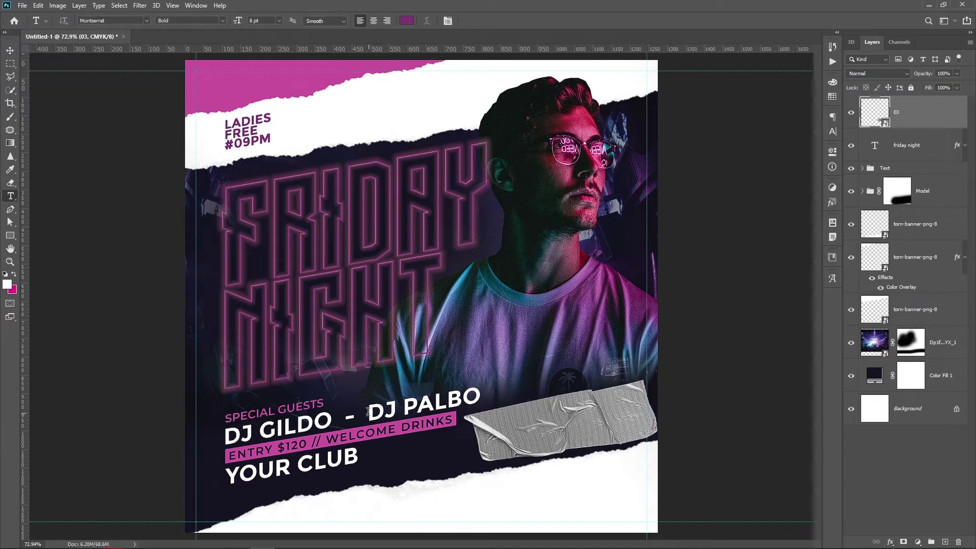
{"action": "left_click", "coordinate": [361, 420]}
{"action": "key", "text": "BackSpace"}
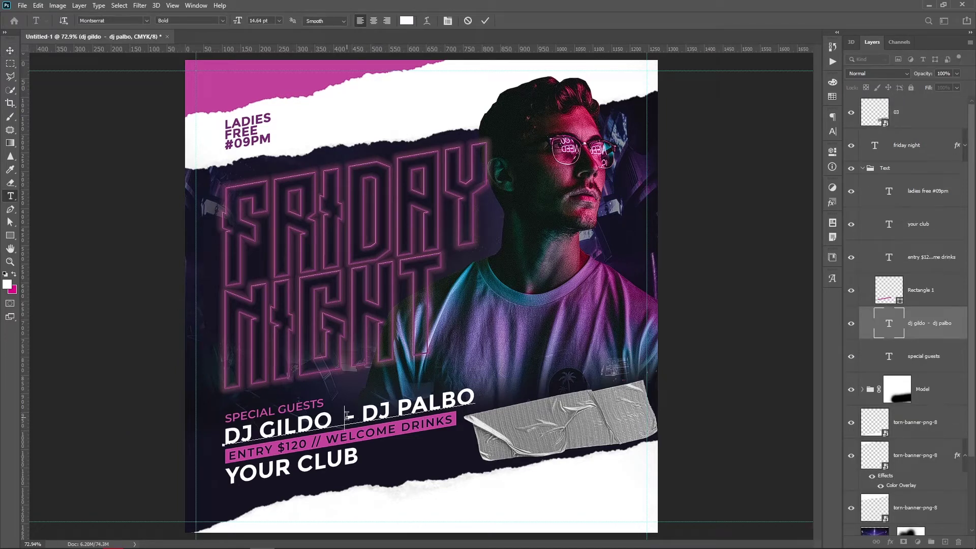
{"action": "key", "text": "BackSpace"}
{"action": "key", "text": "ctrl+Return"}
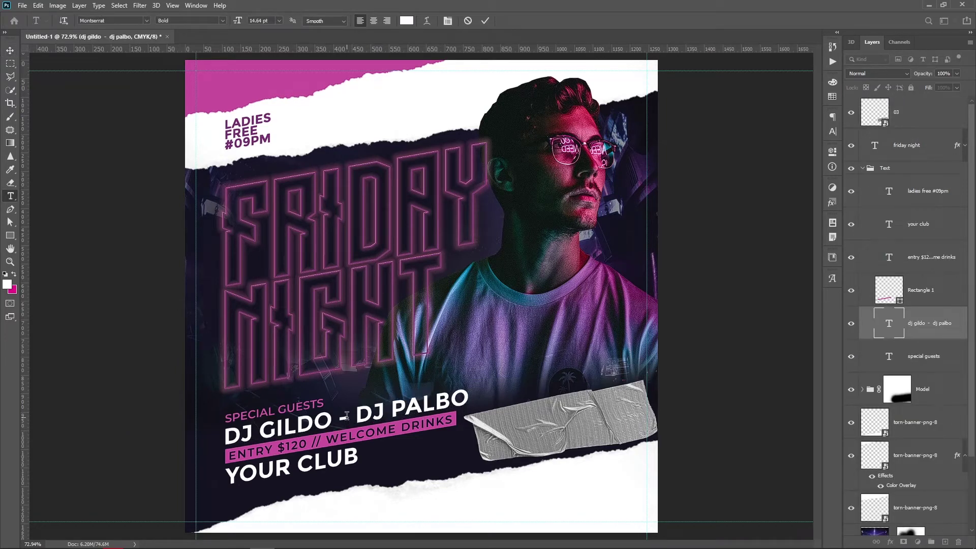
{"action": "key", "text": "v"}
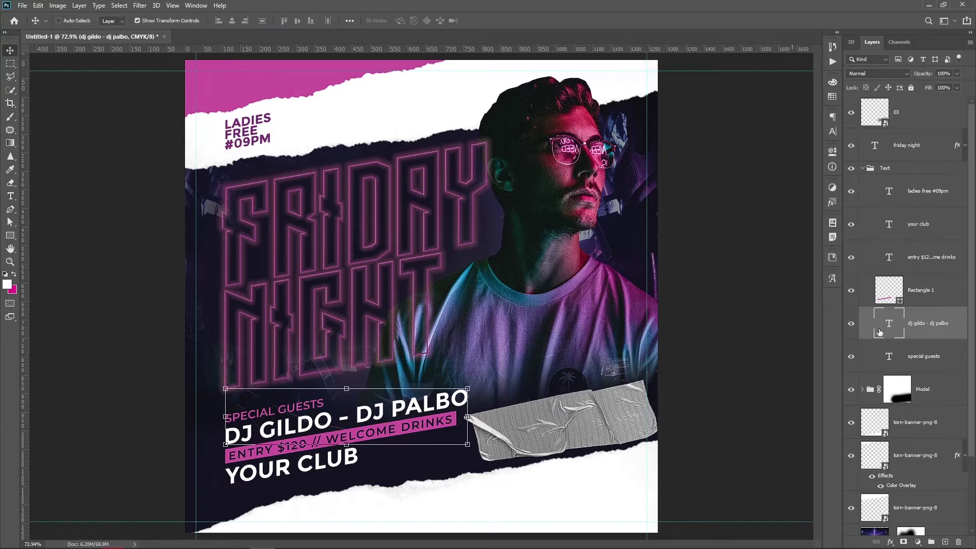
{"action": "left_click", "coordinate": [910, 115]}
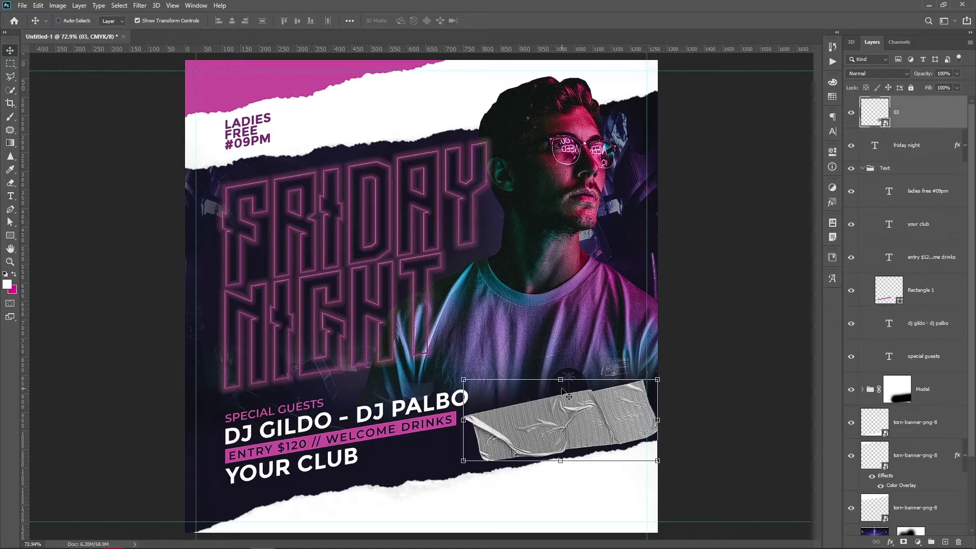
Step: Add 'DJ ANDY' text, turn off All Caps, and apply the la Compagnie des Ombres font
{"action": "key", "text": "t"}
{"action": "left_click", "coordinate": [552, 331]}
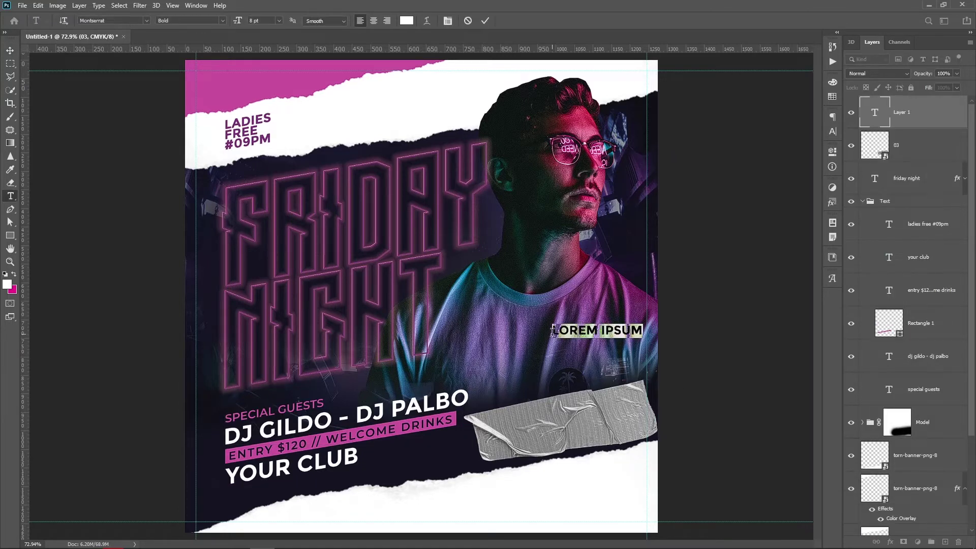
{"action": "type", "text": "DJ ANDY"}
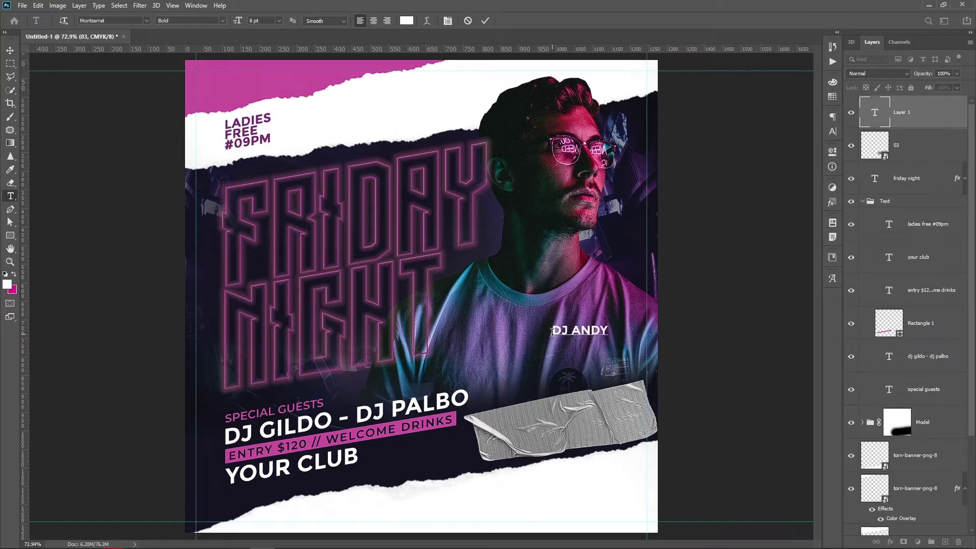
{"action": "key", "text": "ctrl+Return"}
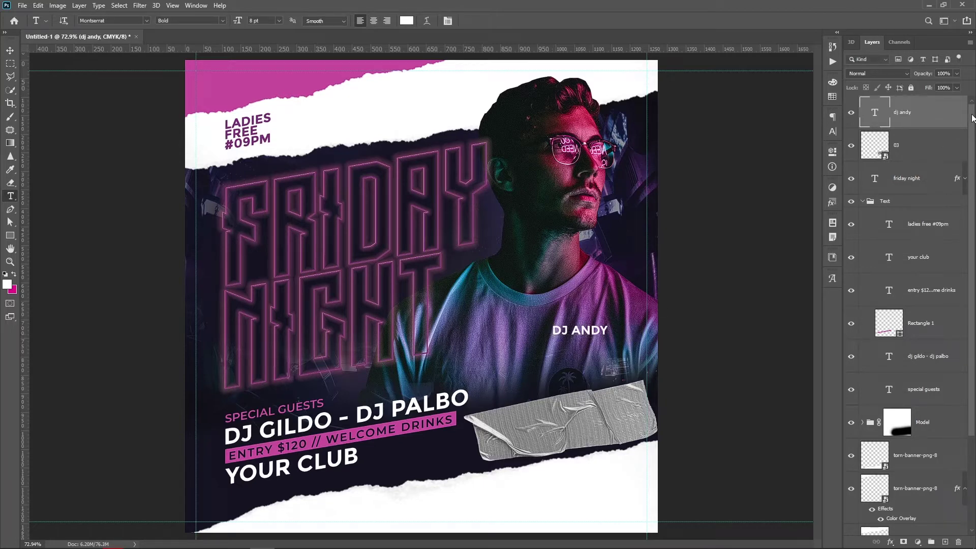
{"action": "left_click", "coordinate": [832, 132]}
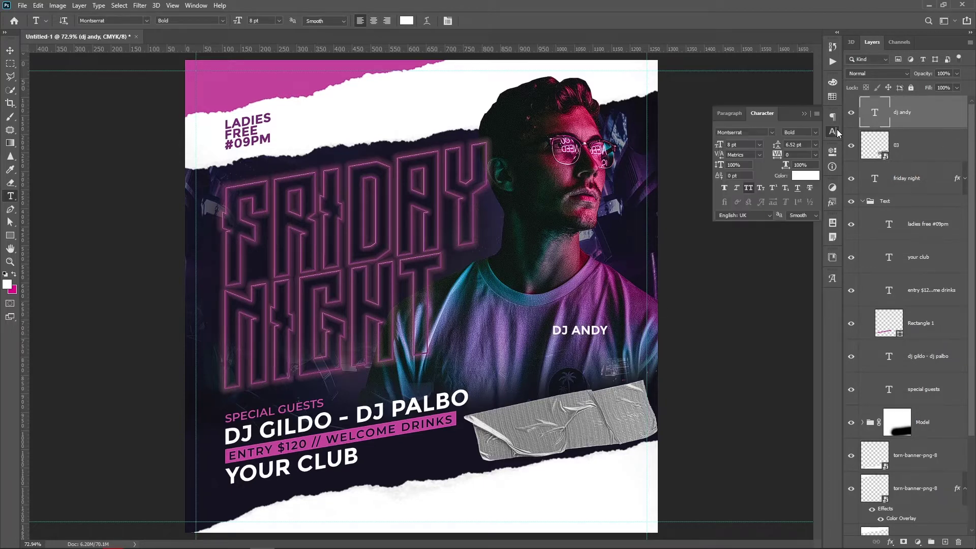
{"action": "left_click", "coordinate": [748, 189]}
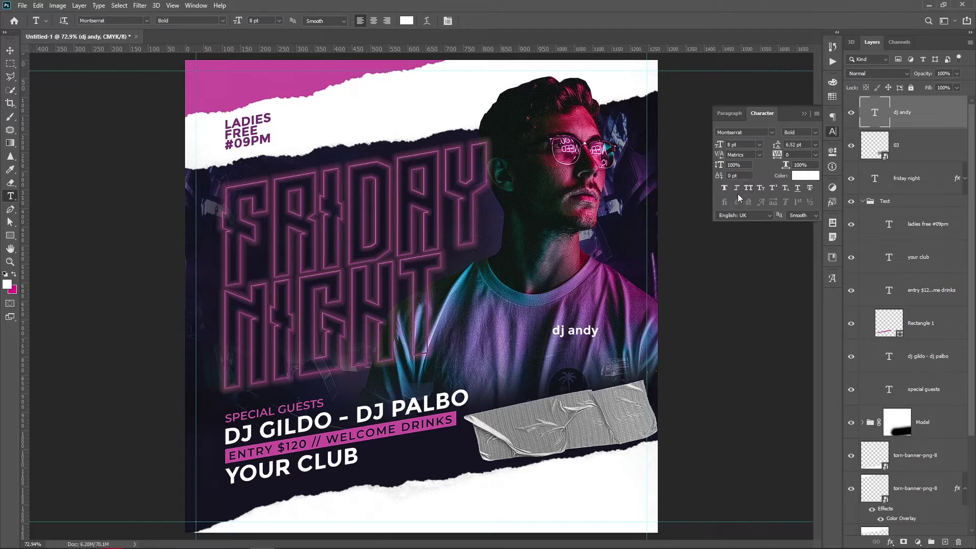
{"action": "left_click", "coordinate": [771, 133]}
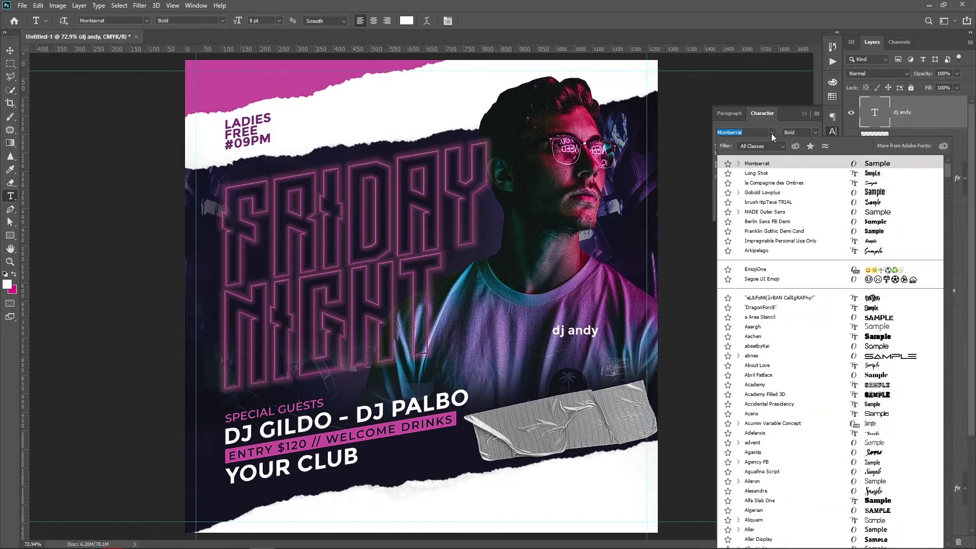
{"action": "left_click", "coordinate": [783, 183]}
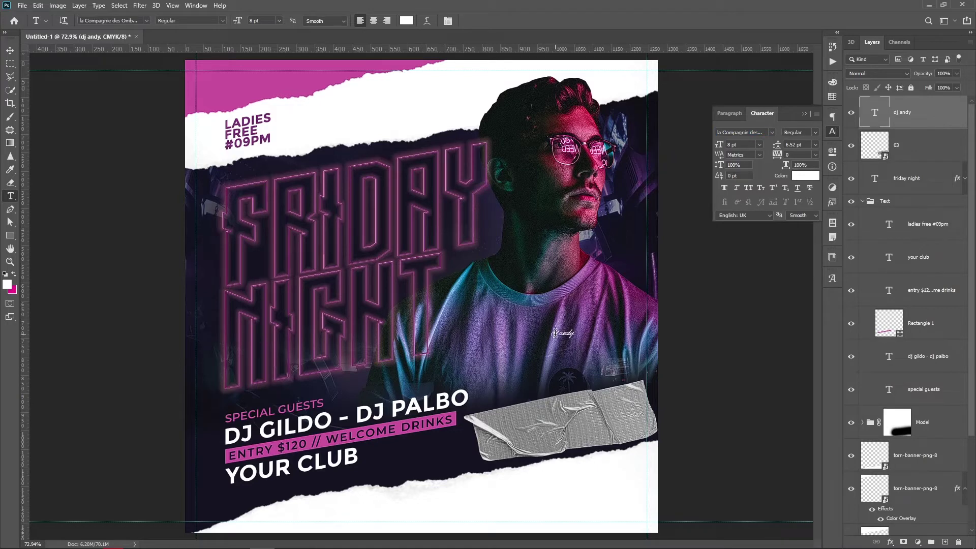
{"action": "left_click", "coordinate": [529, 337]}
{"action": "type", "text": "D"}
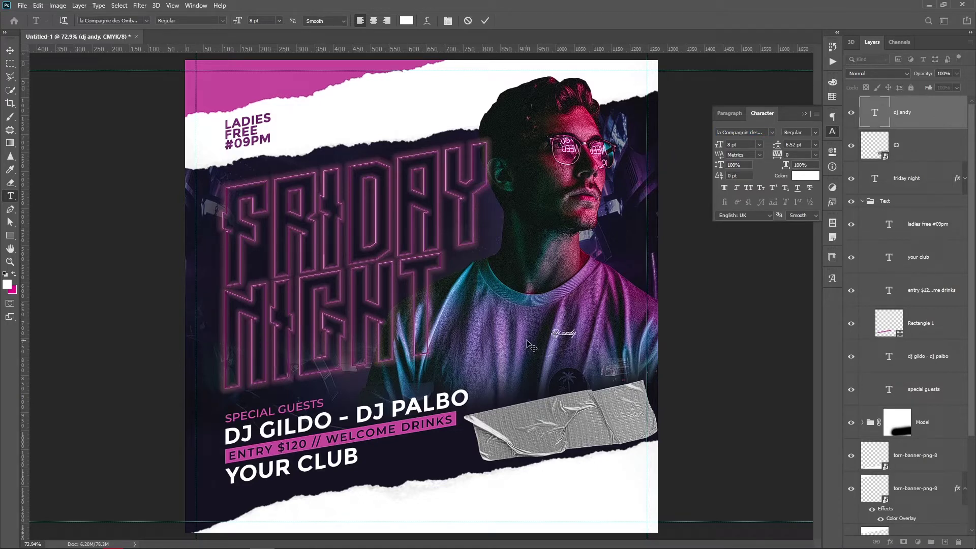
{"action": "key", "text": "ctrl+Return"}
Step: Enlarge the Dj andy script and move it onto the duct-tape strip
{"action": "key", "text": "ctrl+t"}
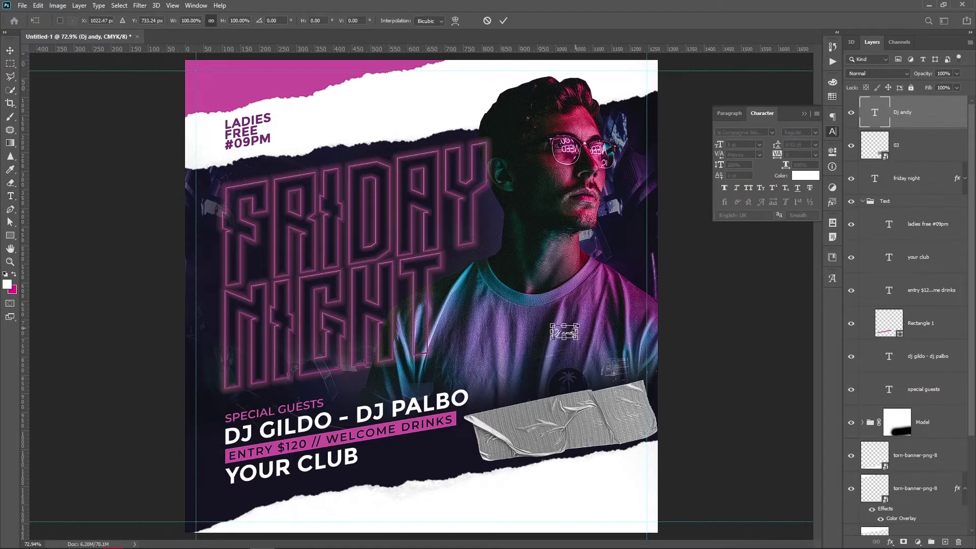
{"action": "left_click_drag", "start_coordinate": [578, 324], "coordinate": [638, 305]}
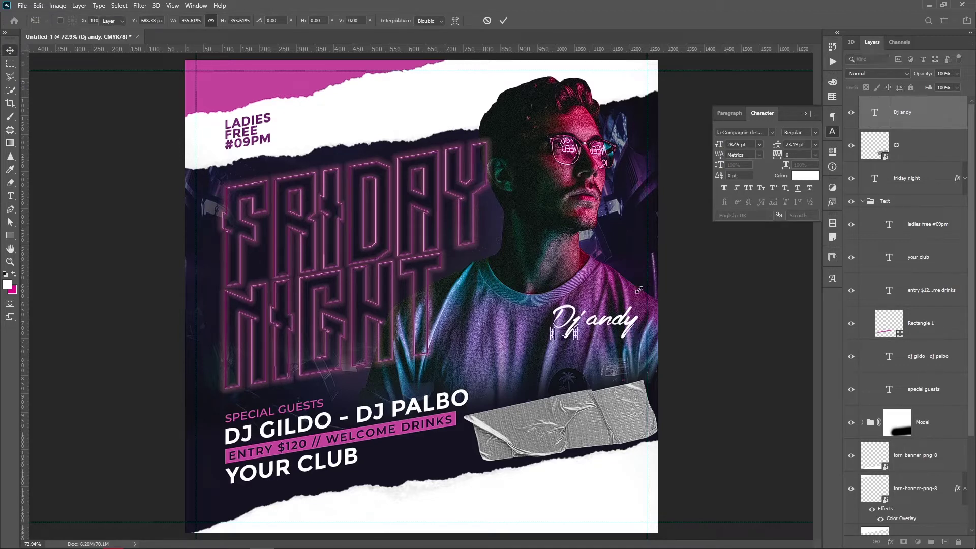
{"action": "key", "text": "Return"}
{"action": "left_click_drag", "start_coordinate": [644, 303], "coordinate": [662, 278]}
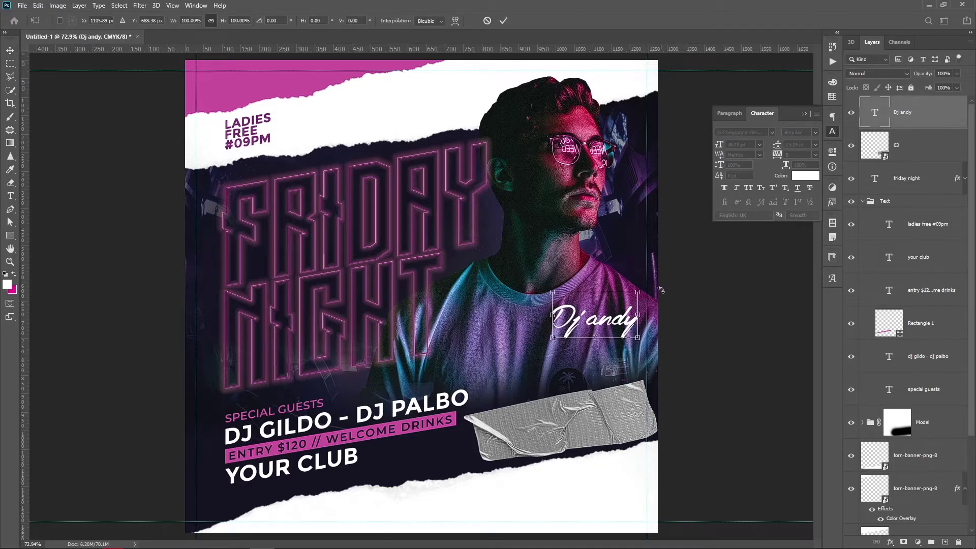
{"action": "key", "text": "Escape"}
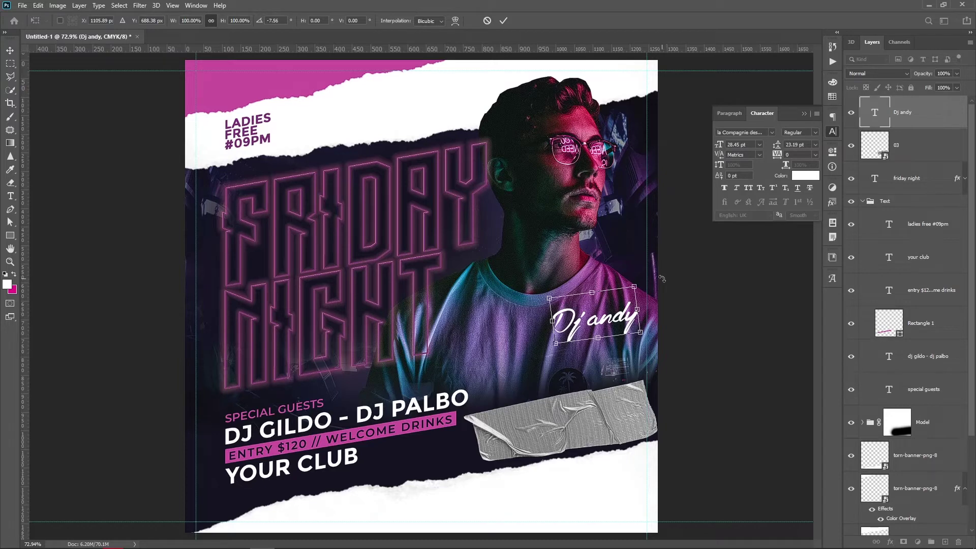
{"action": "left_click_drag", "start_coordinate": [550, 341], "coordinate": [535, 369]}
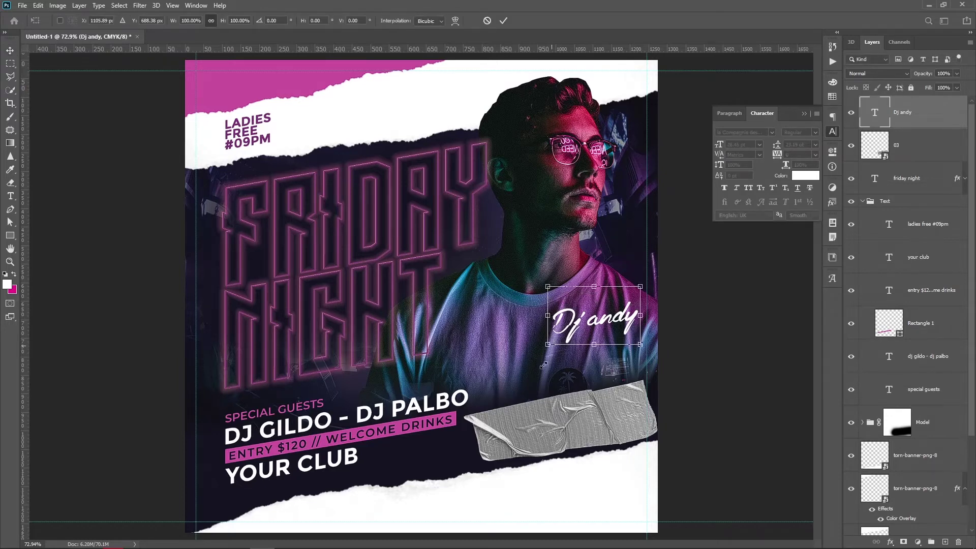
{"action": "key", "text": "Return"}
{"action": "mouse_move", "coordinate": [612, 311]}
{"action": "left_mouse_down"}
{"action": "mouse_move", "coordinate": [593, 417]}
{"action": "mouse_move", "coordinate": [632, 372]}
{"action": "mouse_move", "coordinate": [641, 391]}
{"action": "left_mouse_up"}
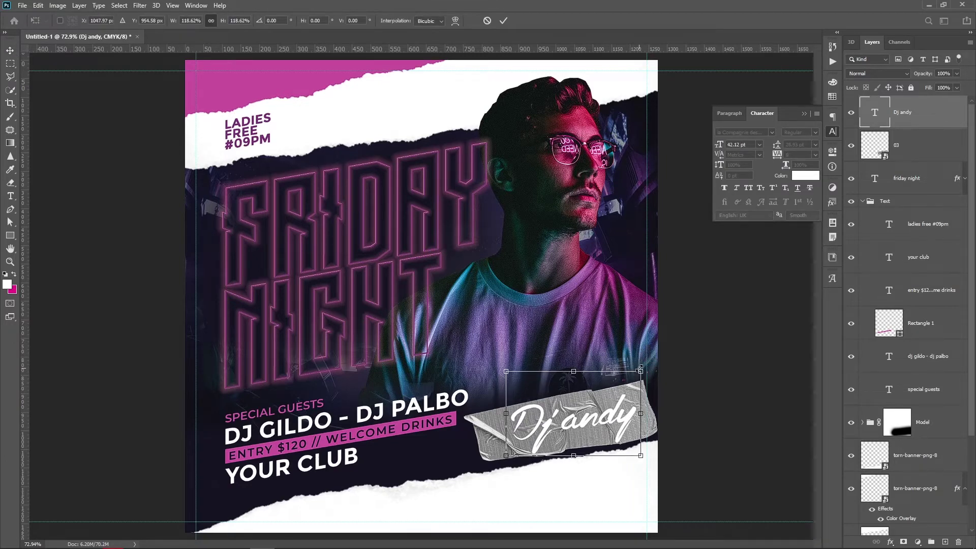
{"action": "key", "text": "Return"}
Step: Rotate the 03 tape about 10° and narrow it from its left side and corner
{"action": "left_click", "coordinate": [911, 158]}
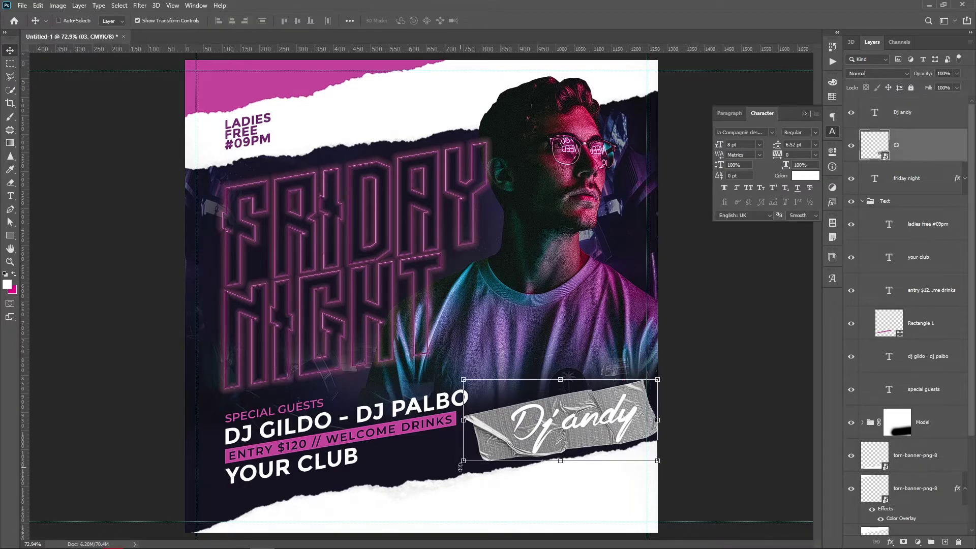
{"action": "key", "text": "ctrl+t"}
{"action": "left_click_drag", "start_coordinate": [678, 360], "coordinate": [690, 362]}
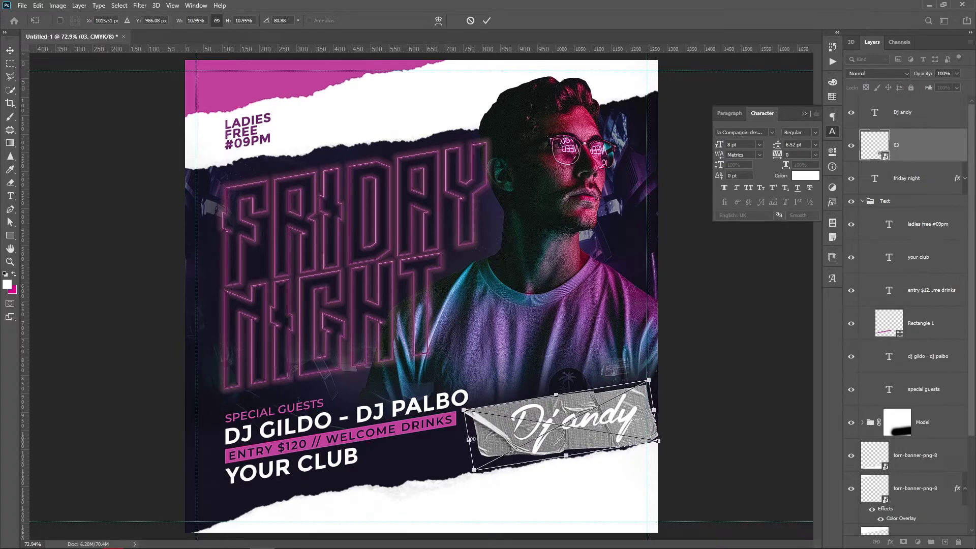
{"action": "left_click_drag", "start_coordinate": [470, 439], "coordinate": [498, 432]}
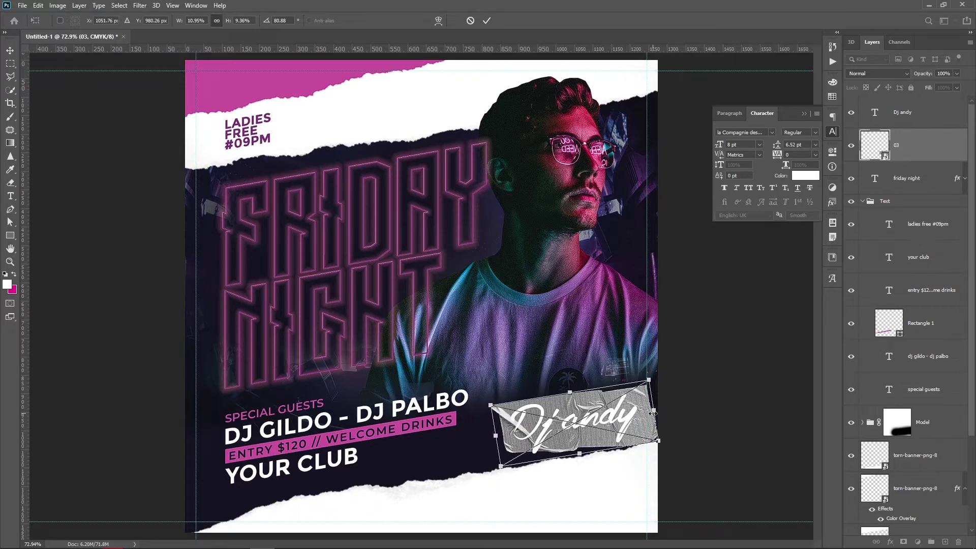
{"action": "left_click_drag", "start_coordinate": [658, 441], "coordinate": [648, 440]}
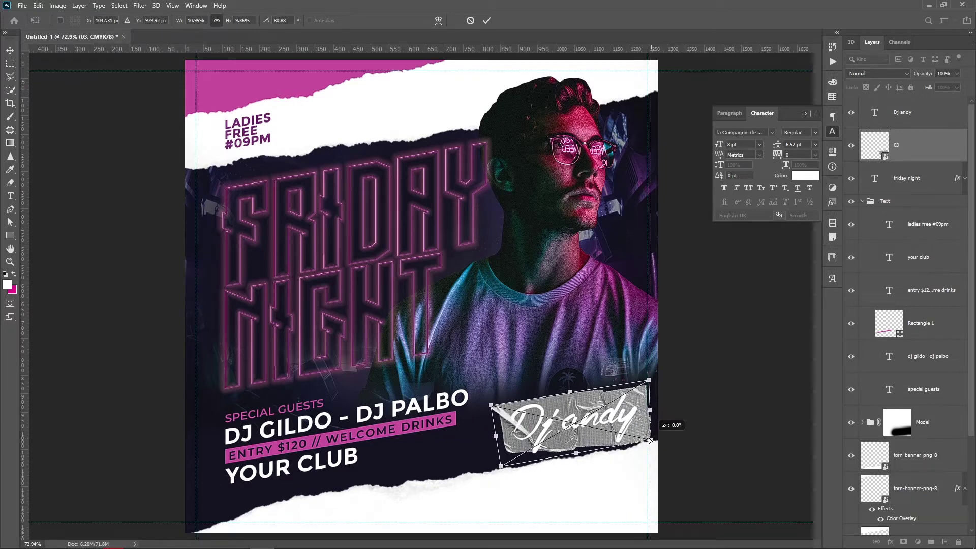
{"action": "key", "text": "Return"}
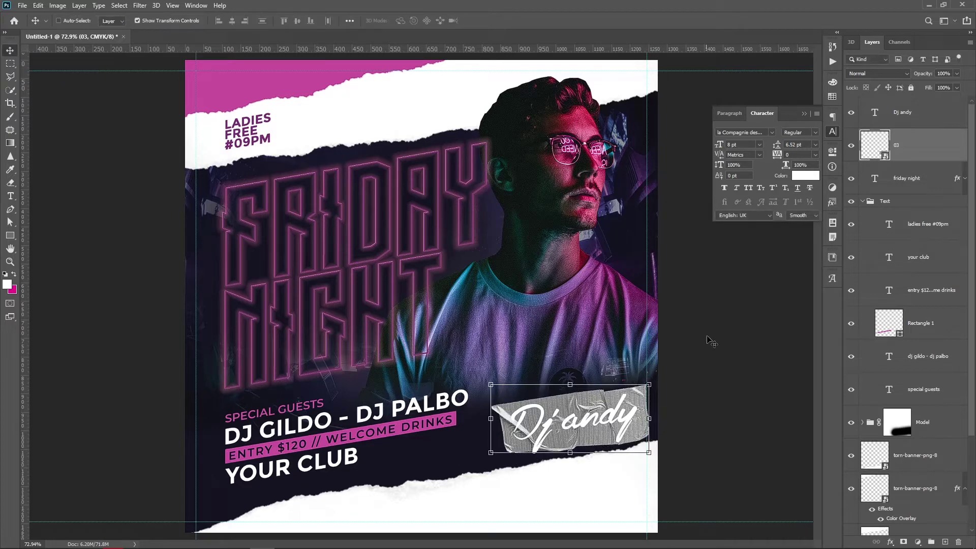
Step: Colour the Dj andy text dark magenta
{"action": "left_click", "coordinate": [910, 114]}
{"action": "left_click", "coordinate": [815, 178]}
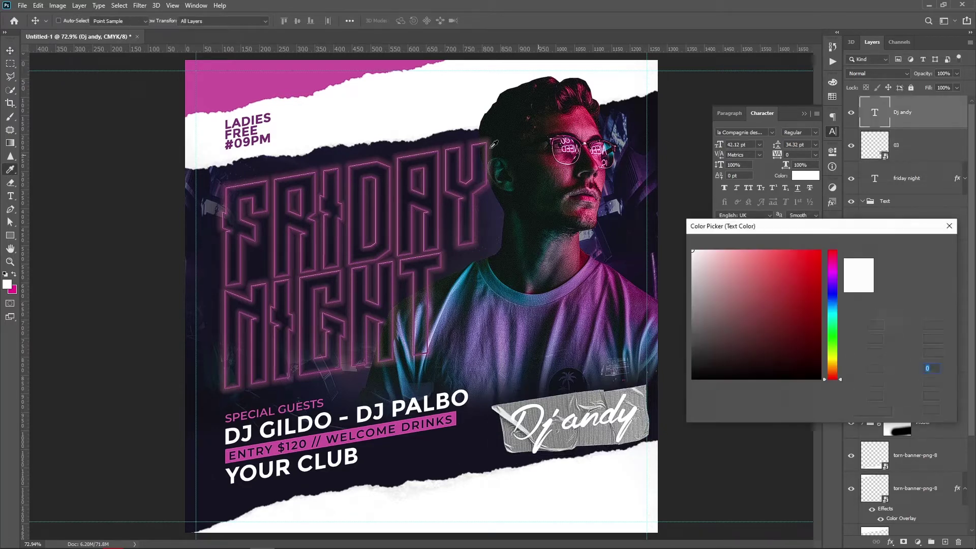
{"action": "left_click", "coordinate": [315, 82]}
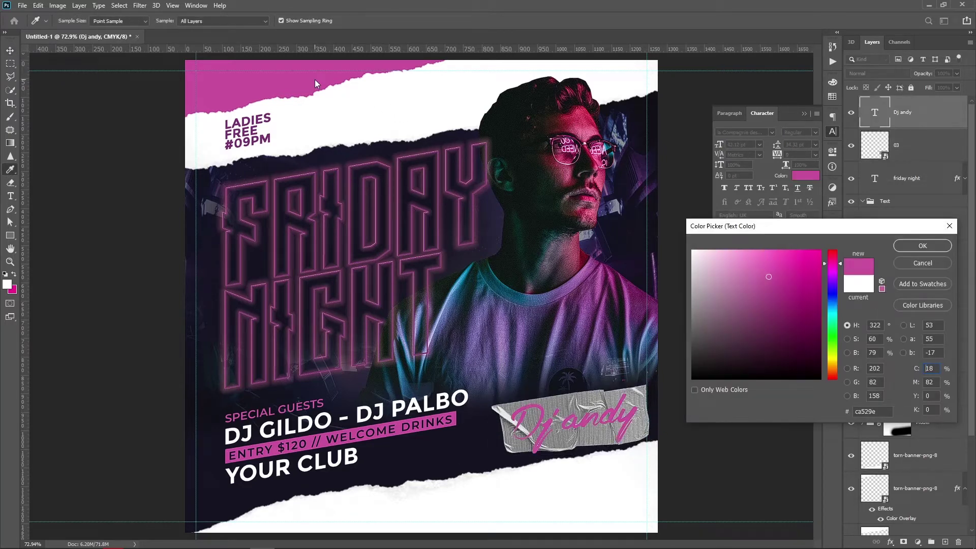
{"action": "left_click", "coordinate": [634, 289]}
{"action": "left_click", "coordinate": [640, 299]}
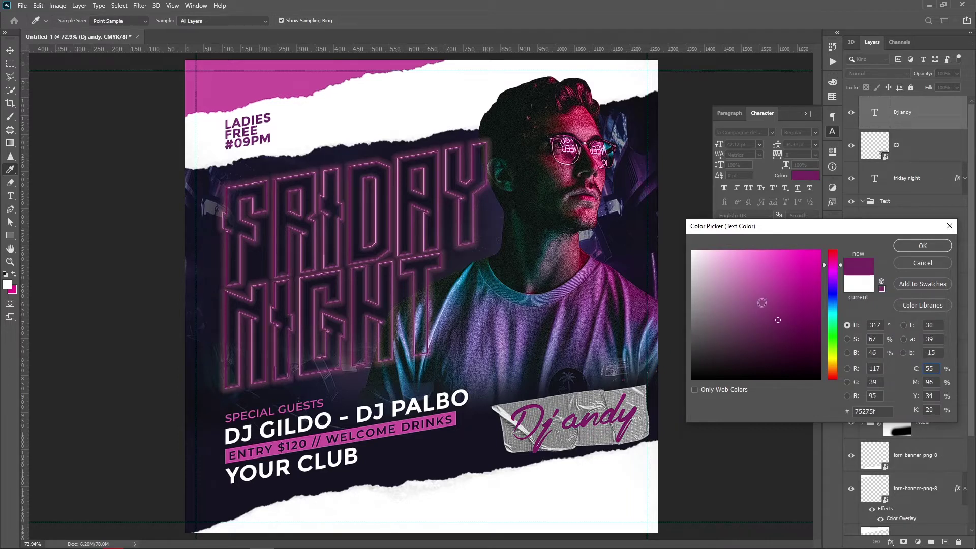
{"action": "key", "text": "Return"}
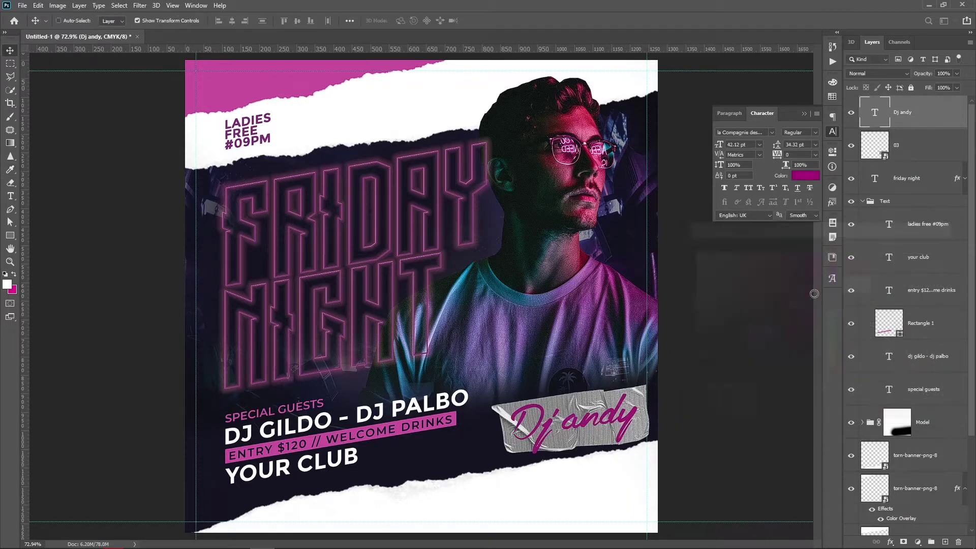
Step: Set the Dj andy layer's blend mode to Color Burn
{"action": "left_click", "coordinate": [884, 74]}
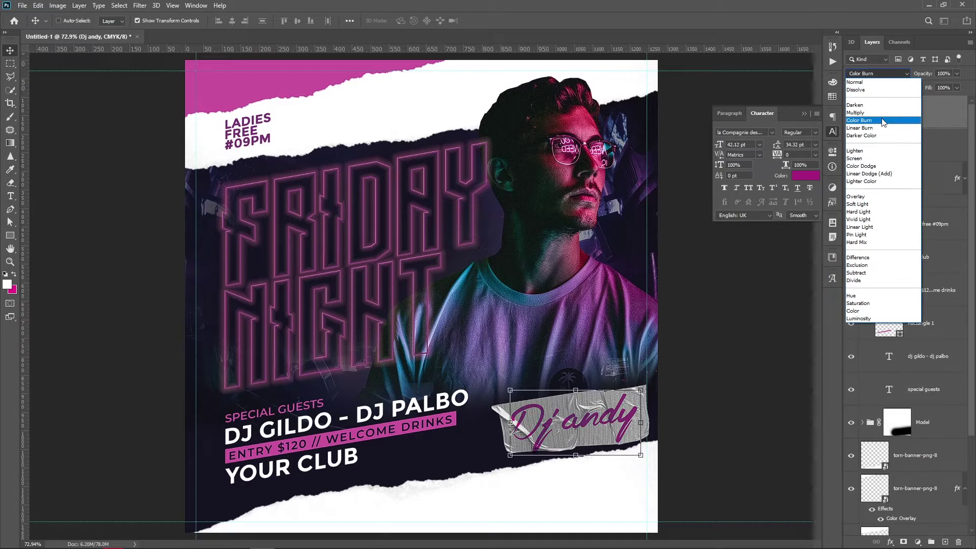
{"action": "left_click", "coordinate": [882, 121]}
{"action": "left_click", "coordinate": [908, 144]}
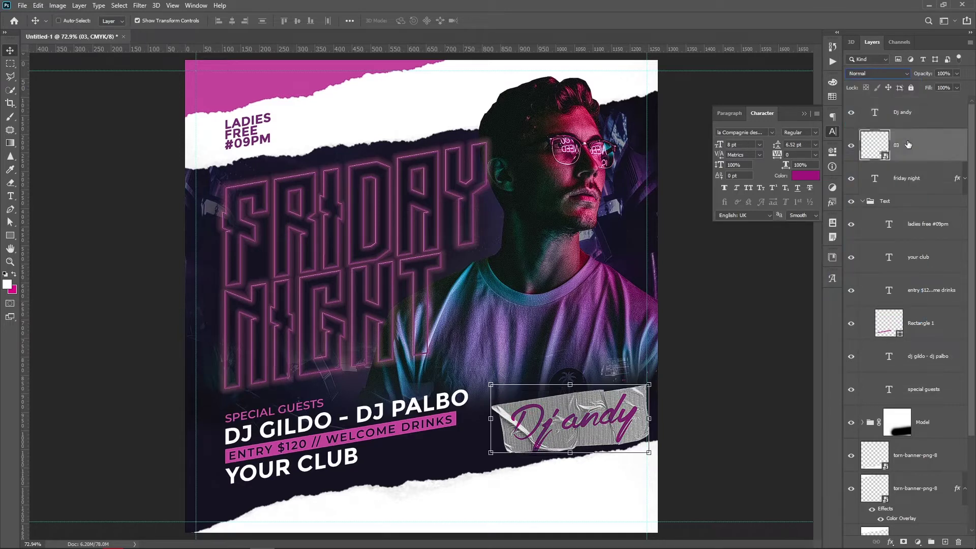
{"action": "left_click", "coordinate": [919, 124]}
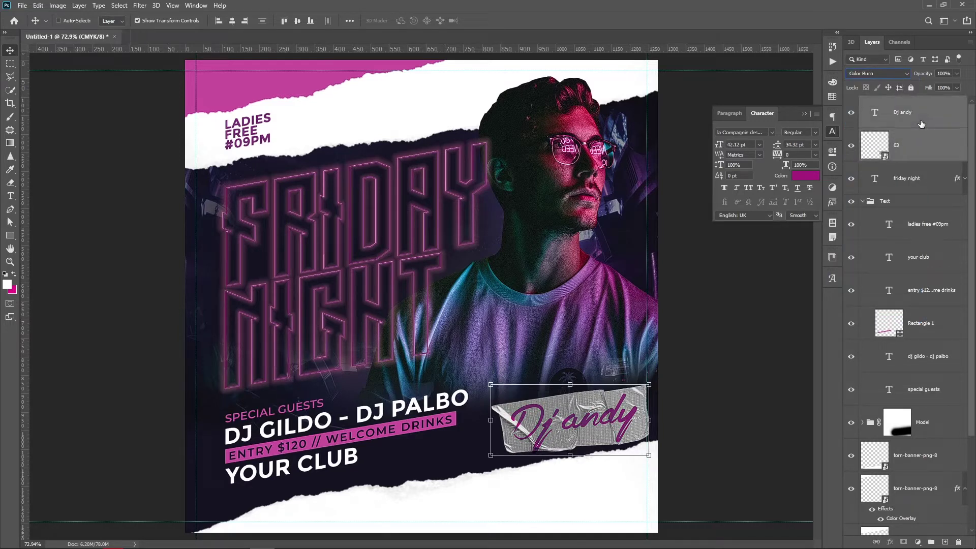
Step: Group the Dj andy text and tape layers into a group named 'dj andy'
{"action": "key", "text": "ctrl+g"}
{"action": "double_click", "coordinate": [889, 102]}
{"action": "type", "text": "dj andy"}
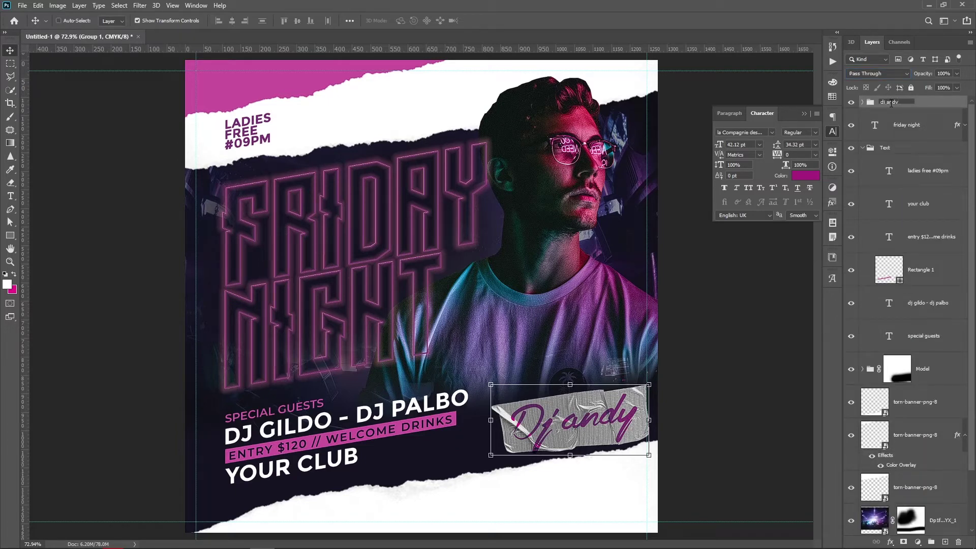
{"action": "key", "text": "Return"}
Step: Move the dj andy group lower-left and enlarge it to about 120%
{"action": "left_click_drag", "start_coordinate": [559, 429], "coordinate": [525, 460]}
{"action": "mouse_move", "coordinate": [614, 413]}
{"action": "left_mouse_down"}
{"action": "mouse_move", "coordinate": [645, 400]}
{"action": "mouse_move", "coordinate": [615, 413]}
{"action": "left_mouse_up"}
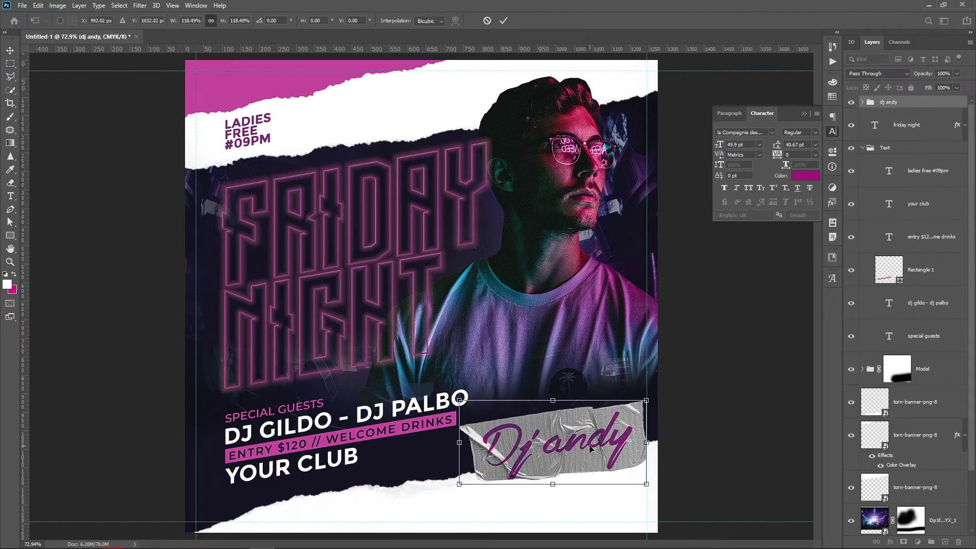
{"action": "key", "text": "Return"}
{"action": "left_click", "coordinate": [863, 102]}
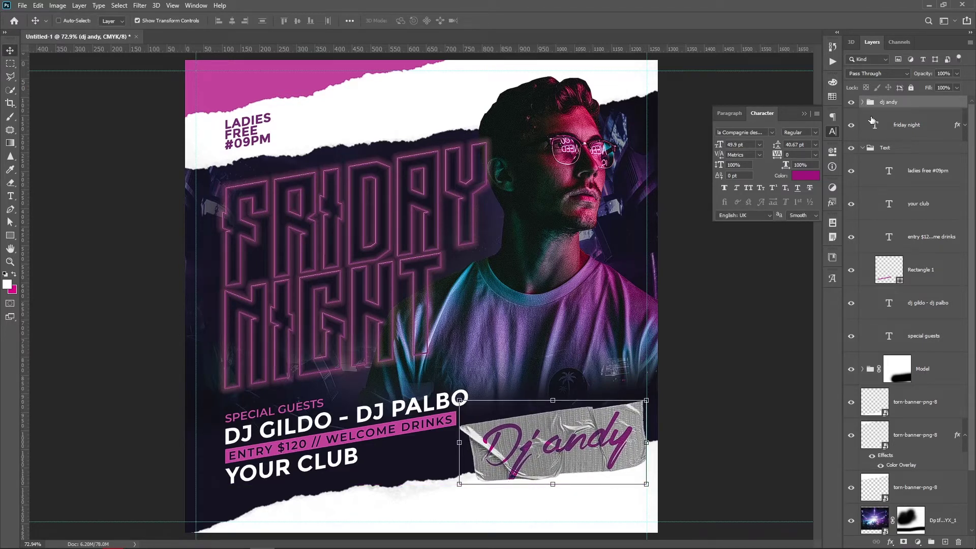
{"action": "left_click", "coordinate": [922, 162]}
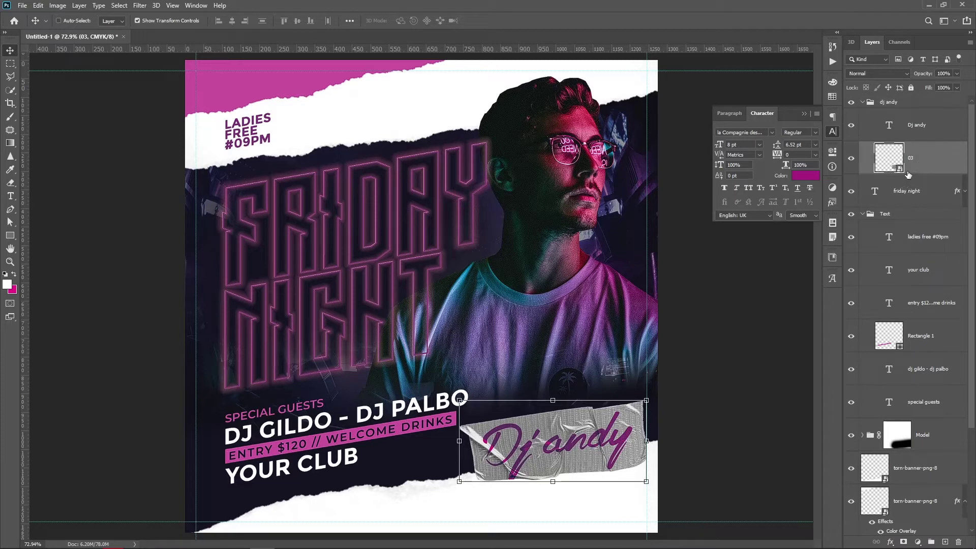
Step: Darken the 03 tape with Levels: black input 32, midtones 0.64
{"action": "left_click", "coordinate": [58, 5]}
{"action": "mouse_move", "coordinate": [73, 32]}
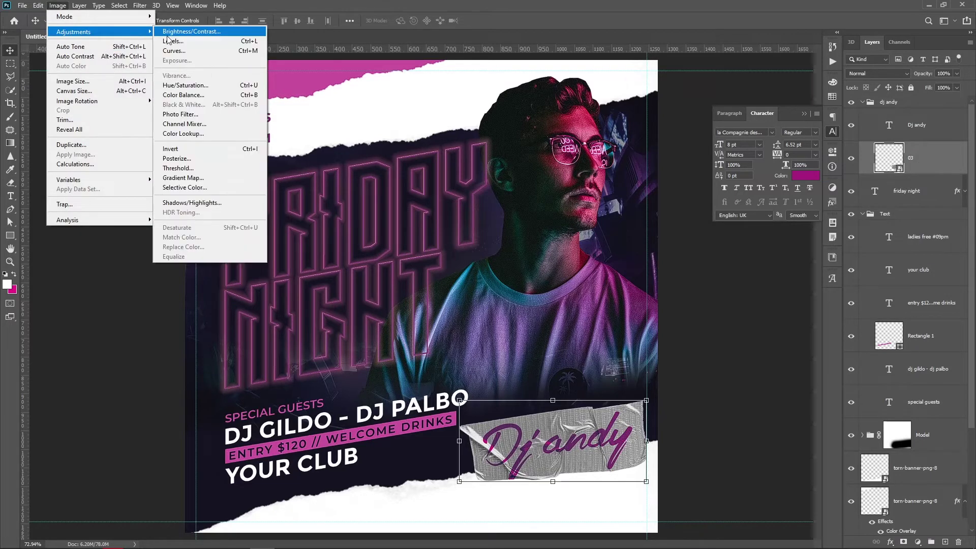
{"action": "left_click", "coordinate": [187, 41]}
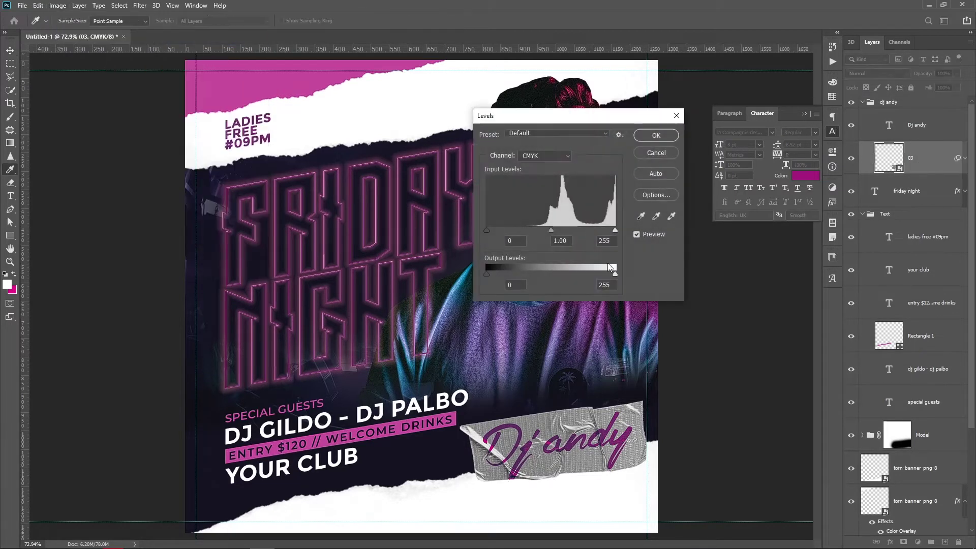
{"action": "left_click_drag", "start_coordinate": [503, 230], "coordinate": [503, 230]}
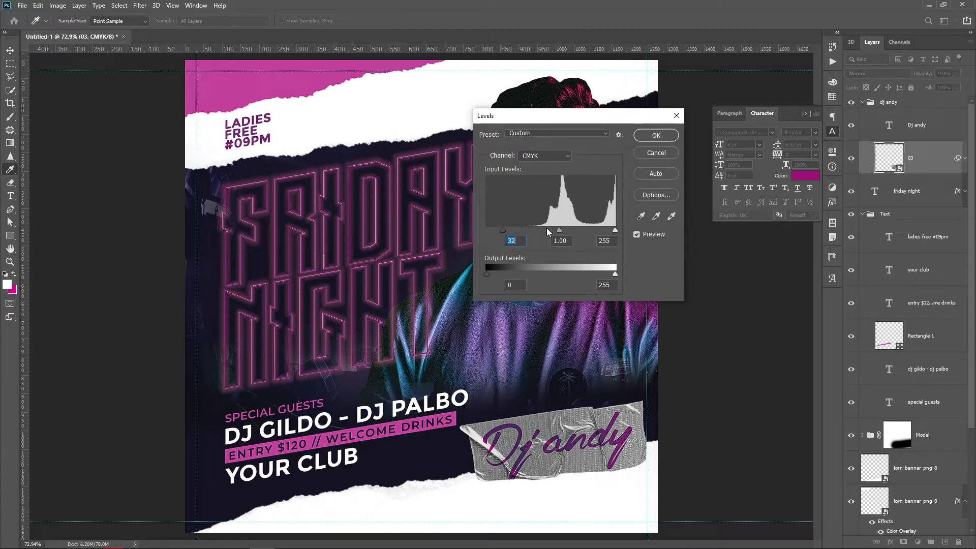
{"action": "left_click_drag", "start_coordinate": [572, 232], "coordinate": [581, 231]}
{"action": "key", "text": "Return"}
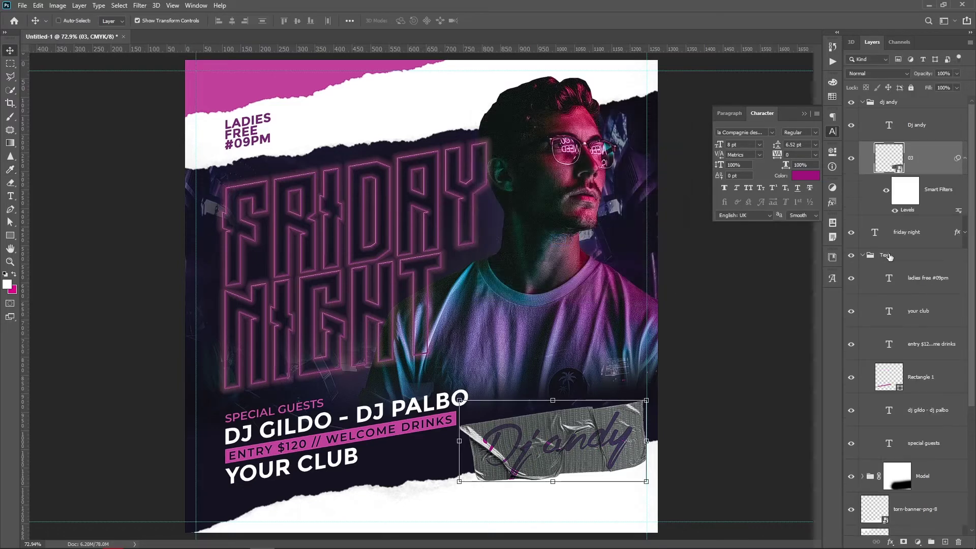
{"action": "left_click", "coordinate": [915, 124]}
{"action": "left_click", "coordinate": [889, 74]}
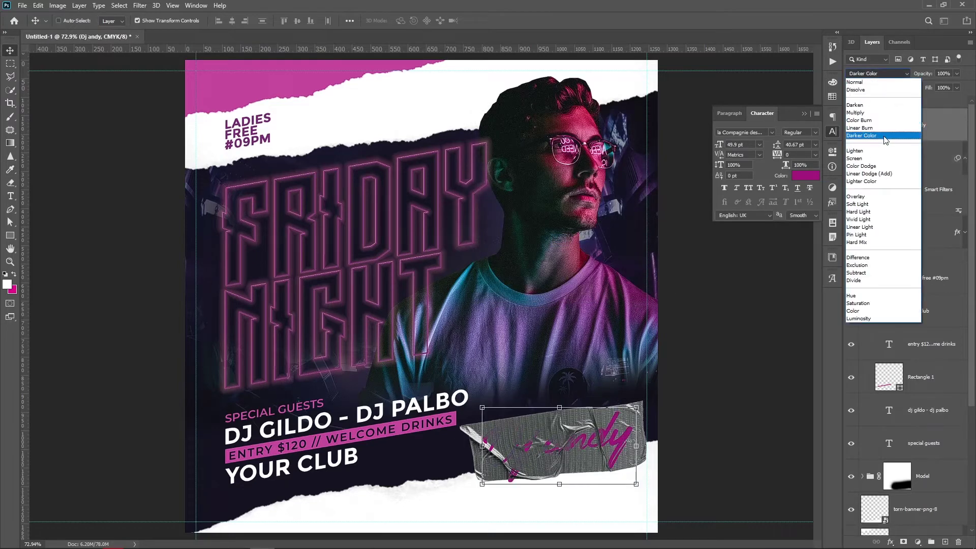
Step: Switch Dj andy to Color Dodge blending and recolour it a bright deep magenta
{"action": "left_click", "coordinate": [873, 167]}
{"action": "left_click", "coordinate": [805, 175]}
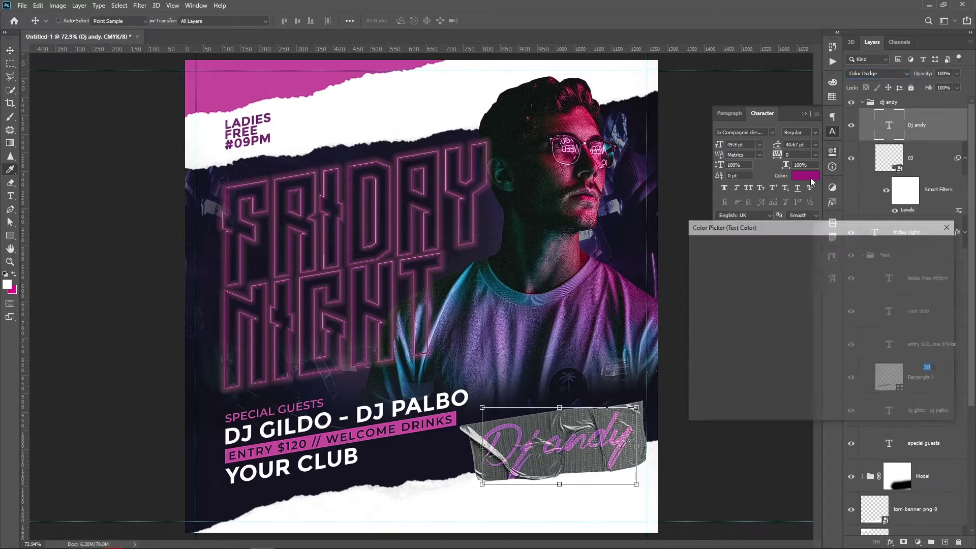
{"action": "left_click", "coordinate": [815, 308]}
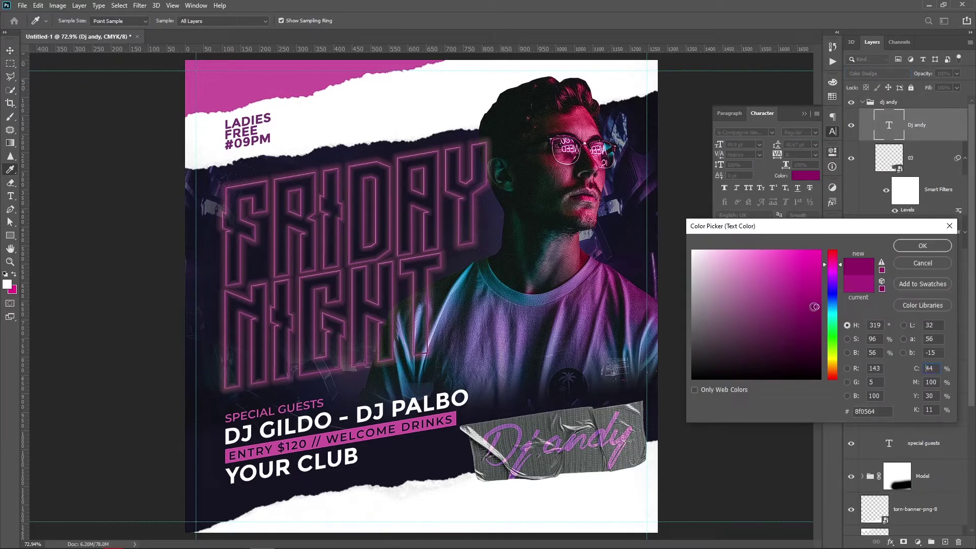
{"action": "left_click_drag", "start_coordinate": [814, 307], "coordinate": [817, 287]}
{"action": "left_click", "coordinate": [905, 248]}
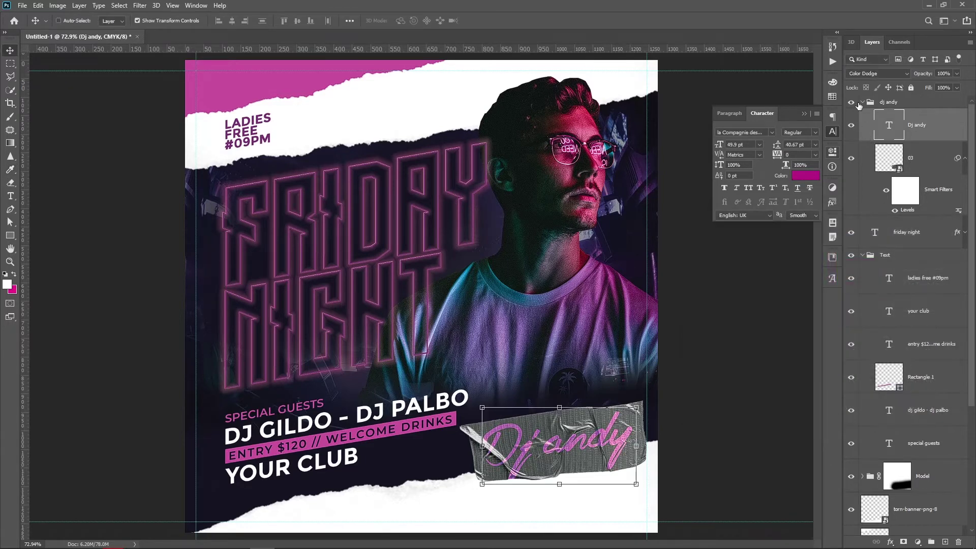
Step: Commit the colour change, fold the dj andy and Text groups, and deselect all layers
{"action": "key", "text": "v"}
{"action": "left_click", "coordinate": [862, 102]}
{"action": "left_click", "coordinate": [878, 123]}
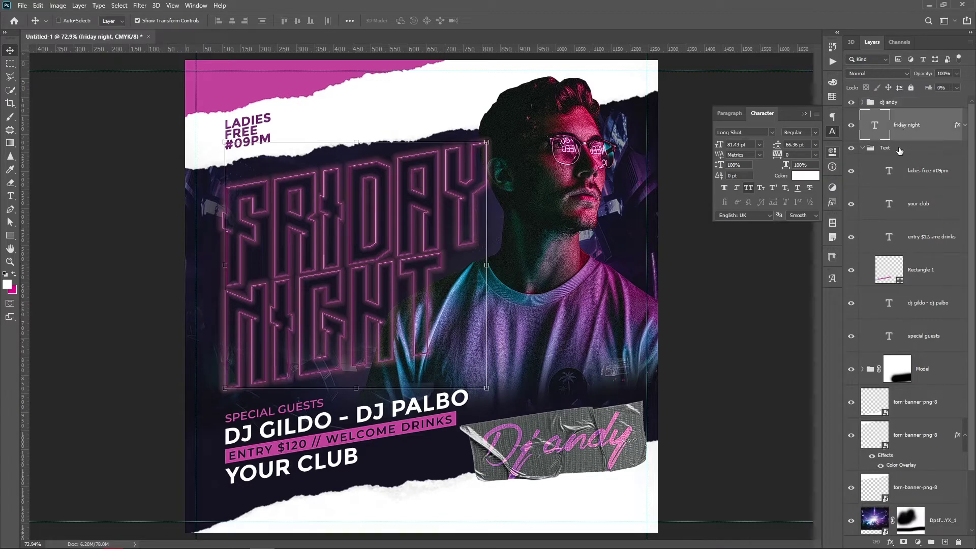
{"action": "left_click", "coordinate": [871, 148]}
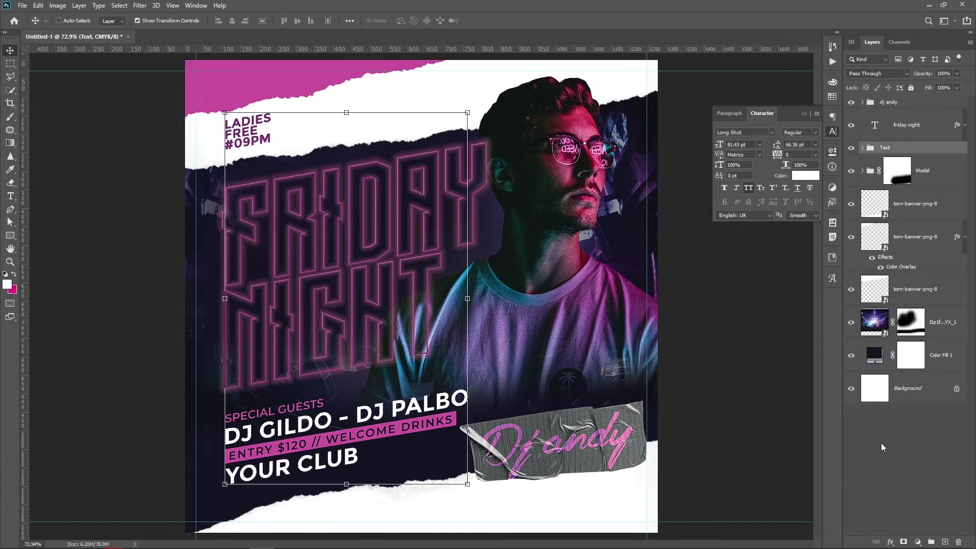
{"action": "left_click", "coordinate": [907, 460]}
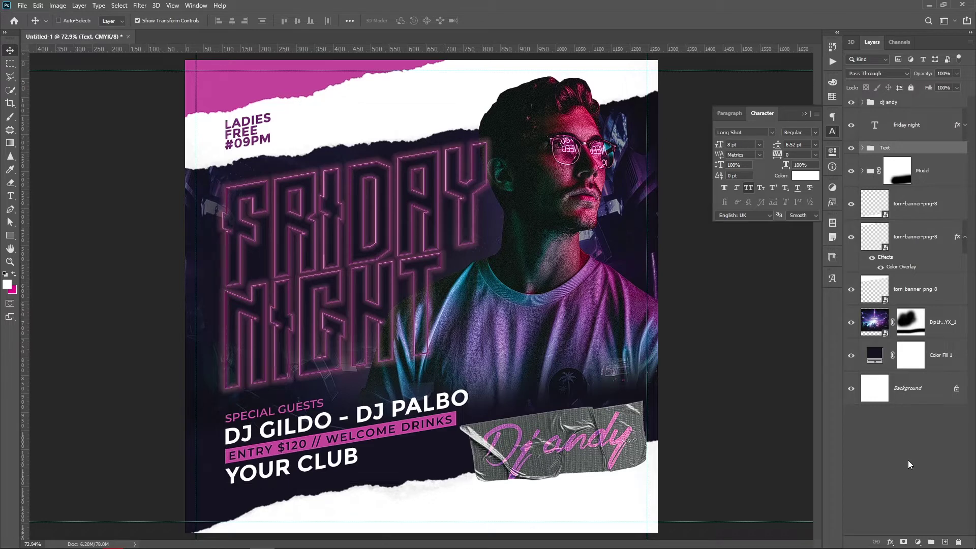
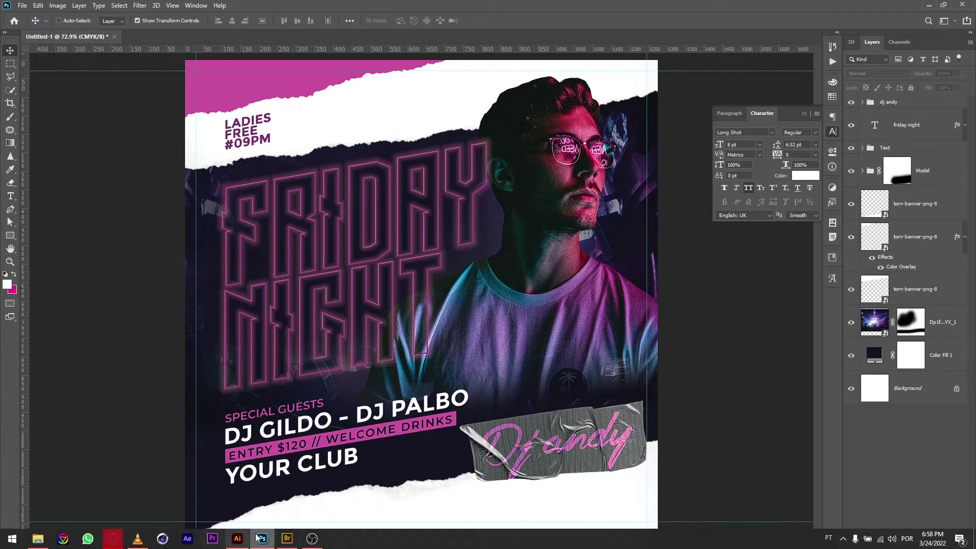
Step: In Bridge, open the Footage > Retro folder and drag Purple Palm.png into the flyer
{"action": "left_click", "coordinate": [287, 538]}
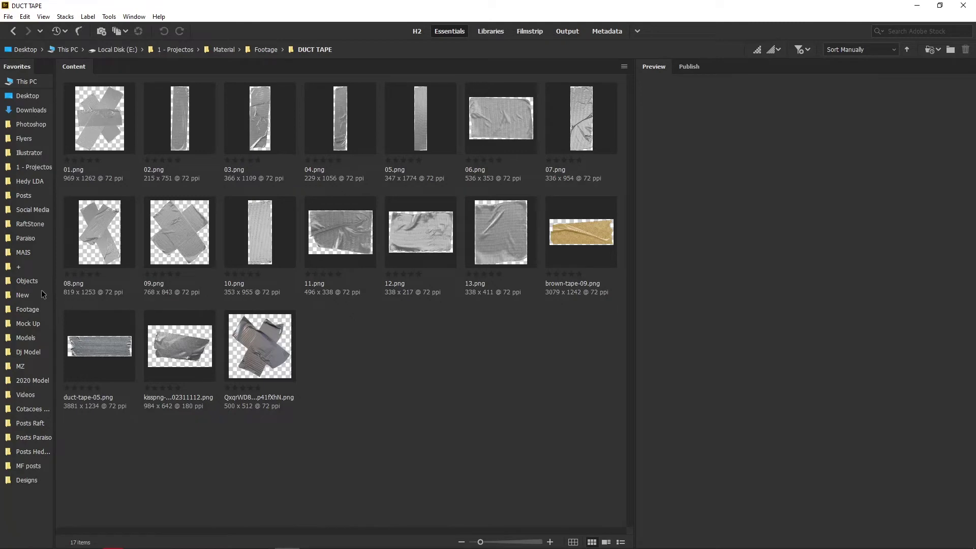
{"action": "left_click", "coordinate": [31, 311]}
{"action": "scroll", "coordinate": [233, 430], "scroll_direction": "down", "scroll_amount": 5}
{"action": "scroll", "coordinate": [180, 432], "scroll_direction": "down", "scroll_amount": 4}
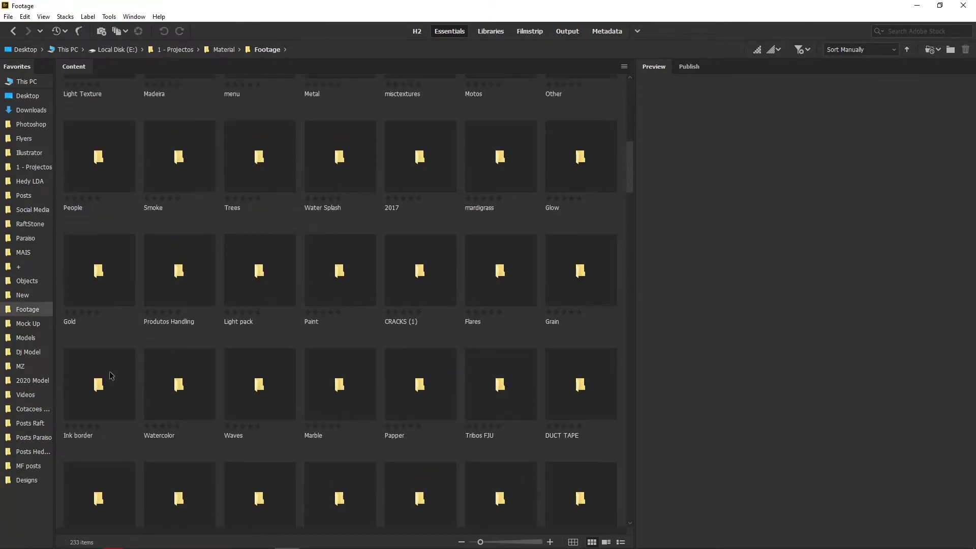
{"action": "scroll", "coordinate": [111, 375], "scroll_direction": "down", "scroll_amount": 5}
{"action": "double_click", "coordinate": [96, 295]}
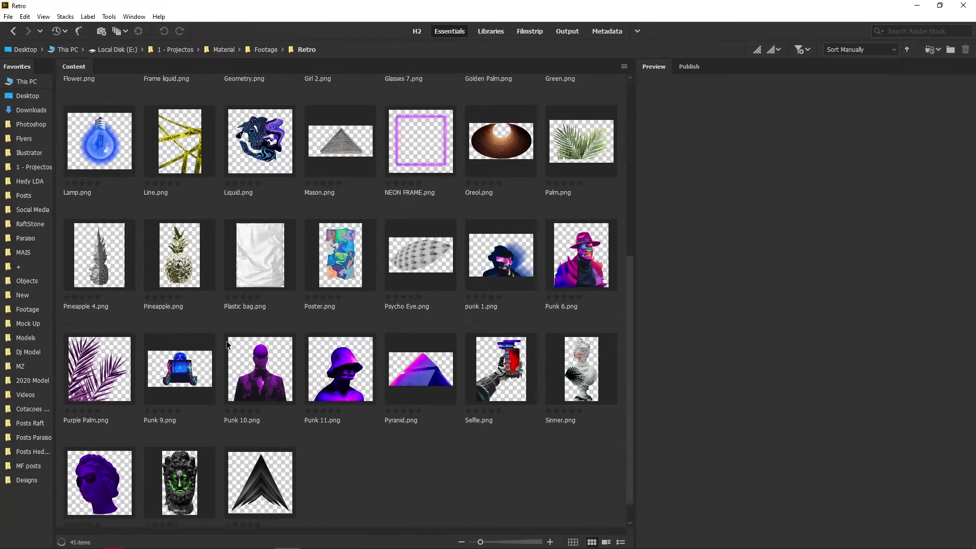
{"action": "scroll", "coordinate": [227, 345], "scroll_direction": "down", "scroll_amount": 1}
{"action": "left_click", "coordinate": [120, 348]}
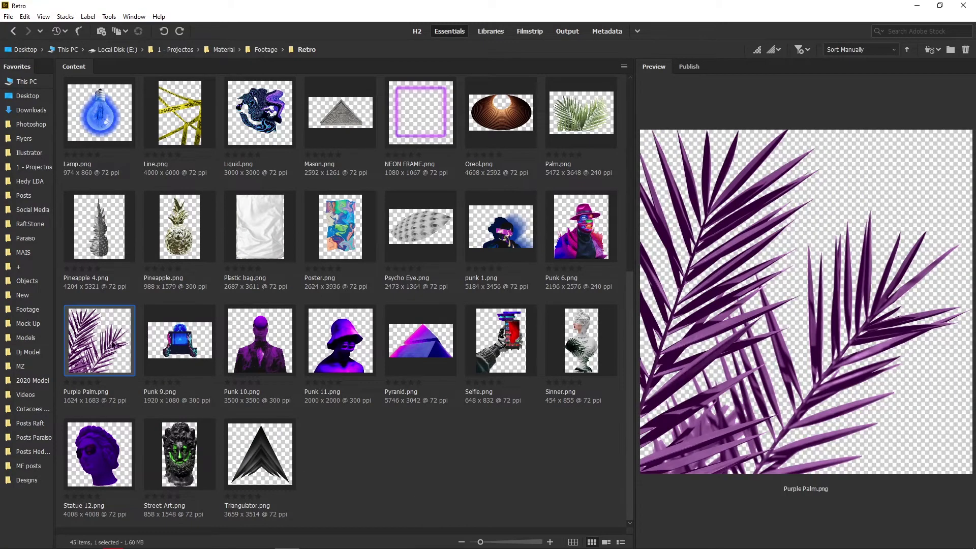
{"action": "mouse_move", "coordinate": [99, 339]}
{"action": "left_mouse_down"}
{"action": "mouse_move", "coordinate": [127, 350]}
{"action": "mouse_move", "coordinate": [255, 544]}
{"action": "mouse_move", "coordinate": [406, 309]}
{"action": "left_mouse_up"}
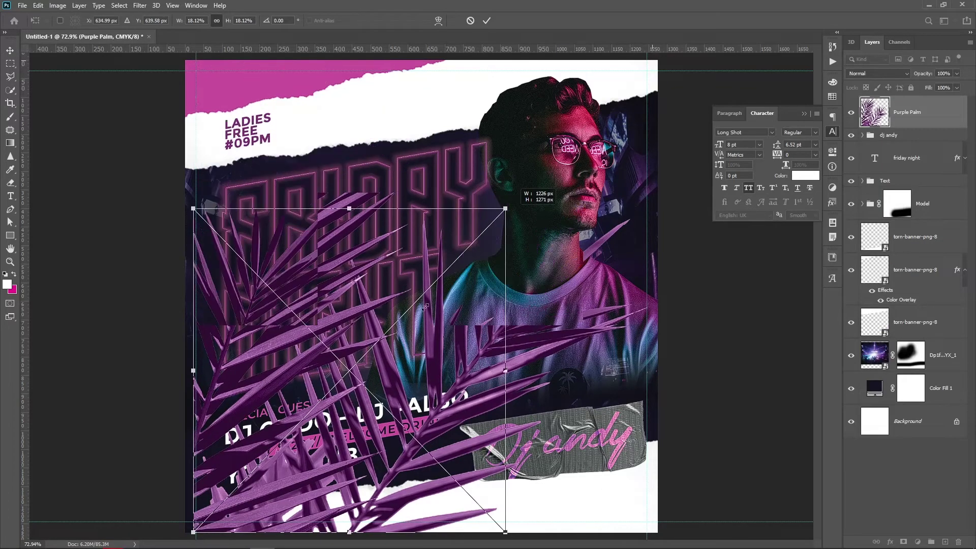
Step: Shrink the placed Purple Palm and position it against the flyer's upper-left edge
{"action": "mouse_move", "coordinate": [650, 61]}
{"action": "left_mouse_down"}
{"action": "mouse_move", "coordinate": [284, 436]}
{"action": "mouse_move", "coordinate": [320, 400]}
{"action": "left_mouse_up"}
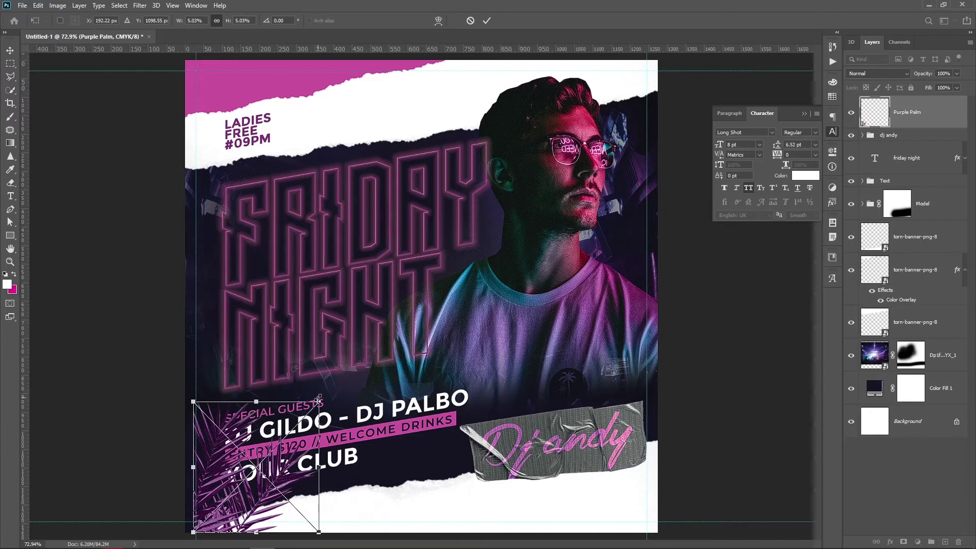
{"action": "key", "text": "Return"}
{"action": "left_click_drag", "start_coordinate": [262, 493], "coordinate": [191, 203]}
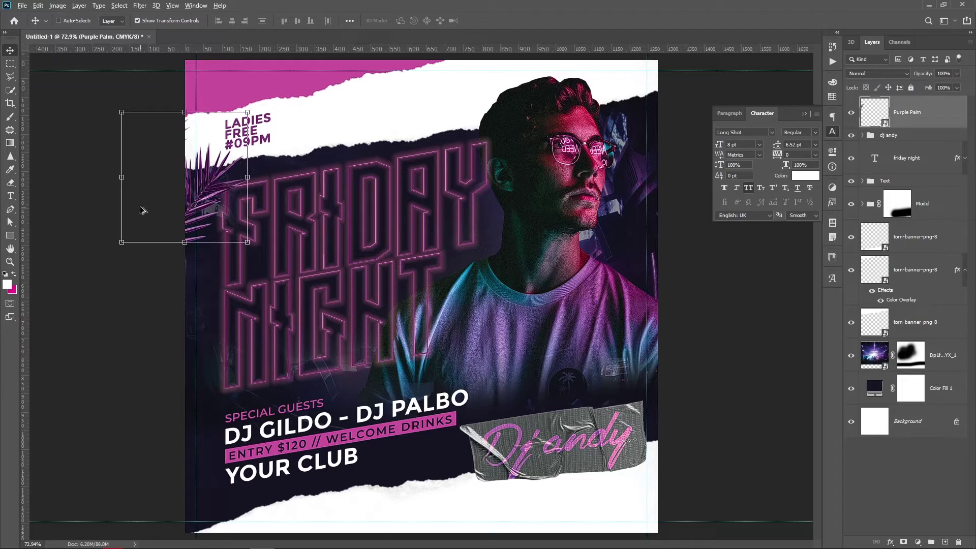
{"action": "mouse_move", "coordinate": [190, 203]}
{"action": "left_mouse_down"}
{"action": "mouse_move", "coordinate": [193, 286]}
{"action": "mouse_move", "coordinate": [671, 274]}
{"action": "left_mouse_up"}
Step: Duplicate the palm, then rotate, enlarge and place the copy at the right edge beside the model
{"action": "key", "text": "ctrl+t"}
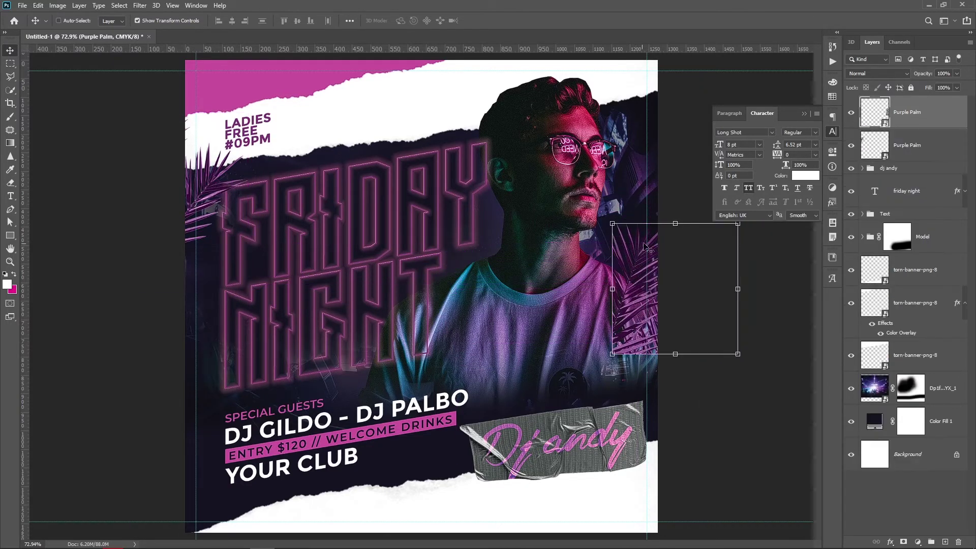
{"action": "mouse_move", "coordinate": [688, 187]}
{"action": "left_mouse_down"}
{"action": "mouse_move", "coordinate": [649, 425]}
{"action": "mouse_move", "coordinate": [686, 432]}
{"action": "left_mouse_up"}
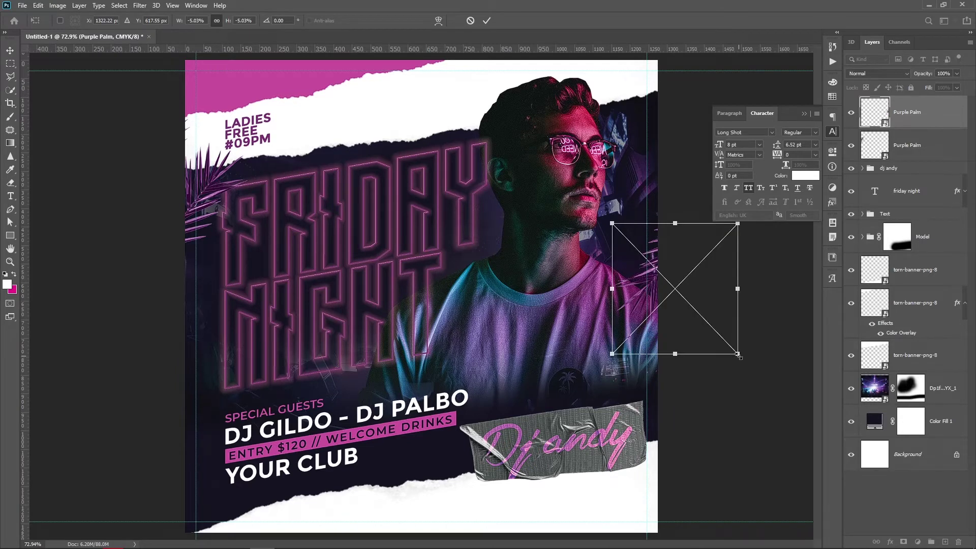
{"action": "mouse_move", "coordinate": [736, 359]}
{"action": "left_mouse_down"}
{"action": "mouse_move", "coordinate": [814, 442]}
{"action": "mouse_move", "coordinate": [792, 409]}
{"action": "left_mouse_up"}
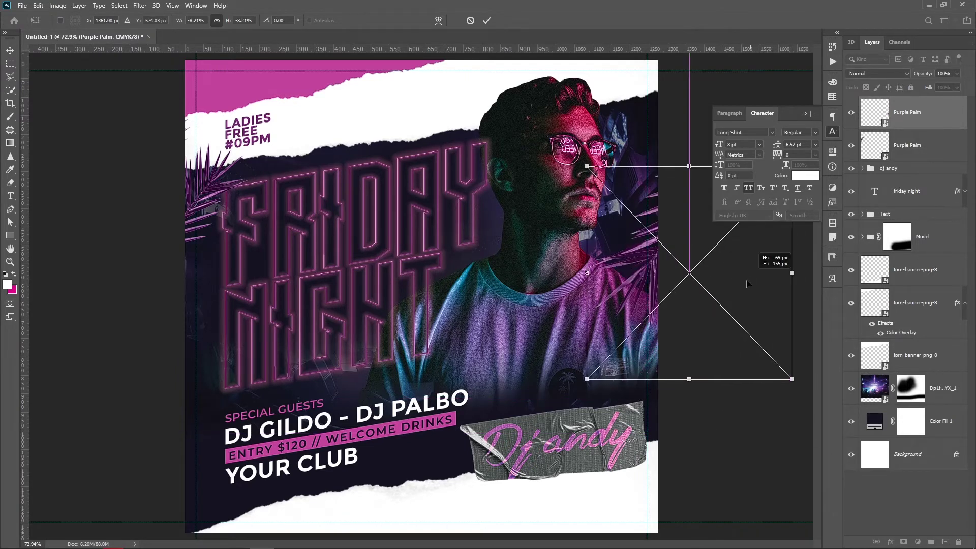
{"action": "mouse_move", "coordinate": [780, 338]}
{"action": "left_mouse_down"}
{"action": "mouse_move", "coordinate": [750, 311]}
{"action": "mouse_move", "coordinate": [747, 319]}
{"action": "left_mouse_up"}
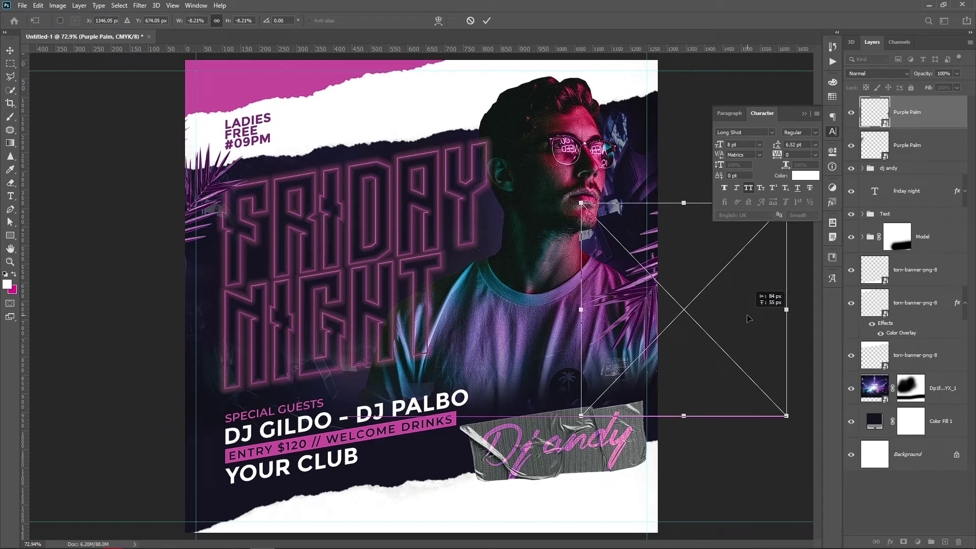
{"action": "left_click_drag", "start_coordinate": [747, 319], "coordinate": [747, 308]}
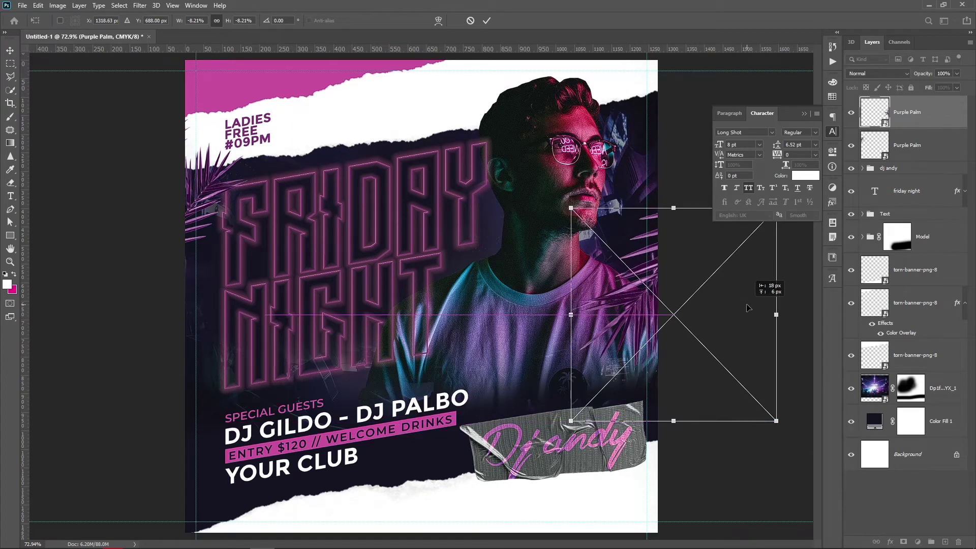
{"action": "key", "text": "Return"}
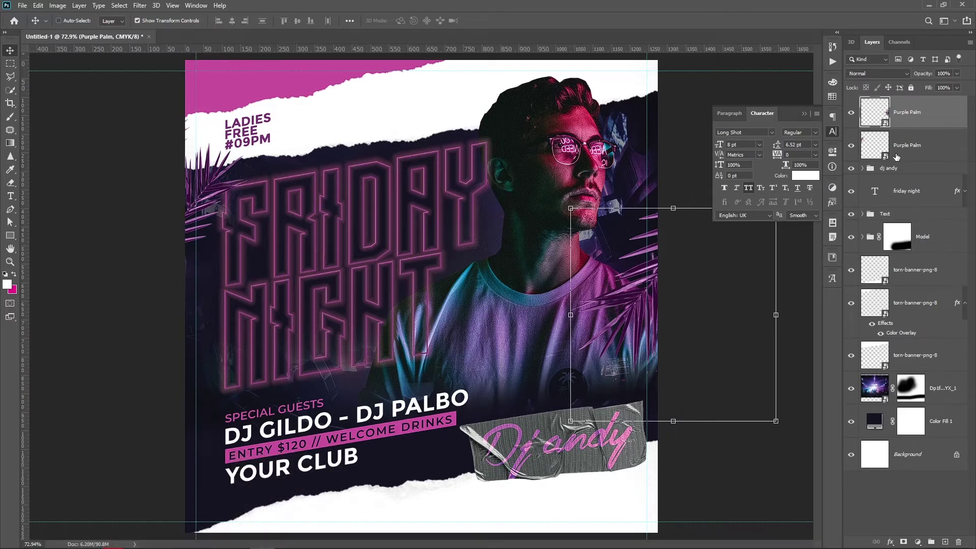
Step: Above the top Purple Palm layer, add a Channel Mixer adjustment set to Magenta output
{"action": "left_click", "coordinate": [916, 147]}
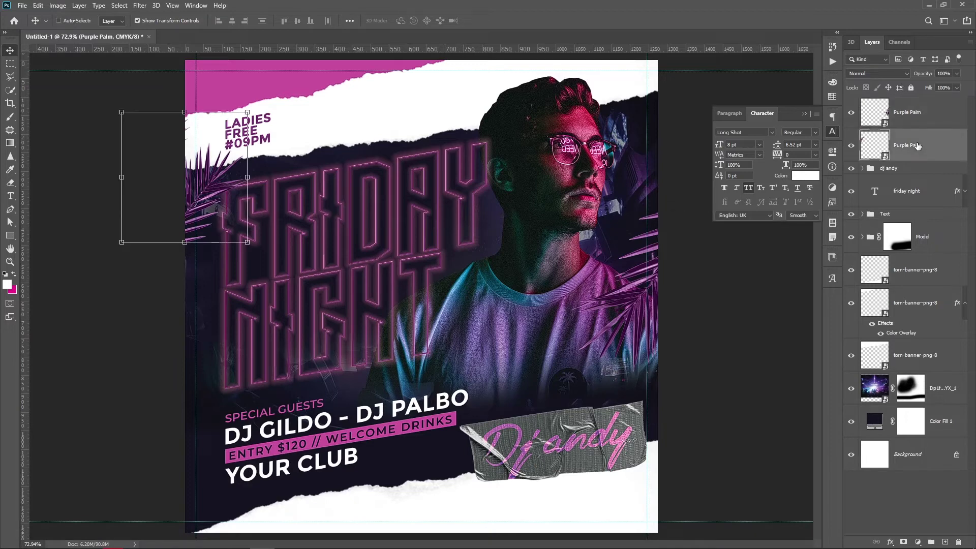
{"action": "left_click", "coordinate": [915, 120]}
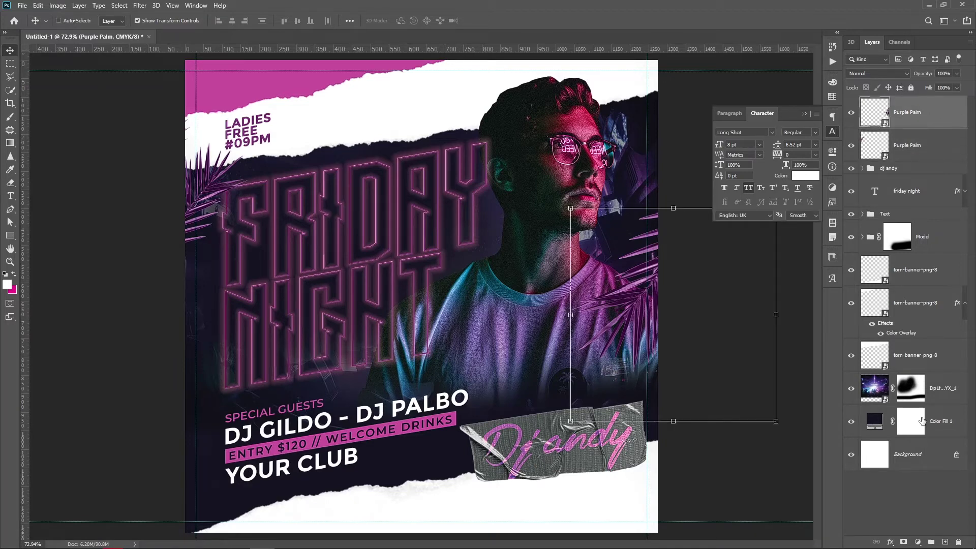
{"action": "left_click", "coordinate": [926, 490]}
{"action": "left_click", "coordinate": [936, 127]}
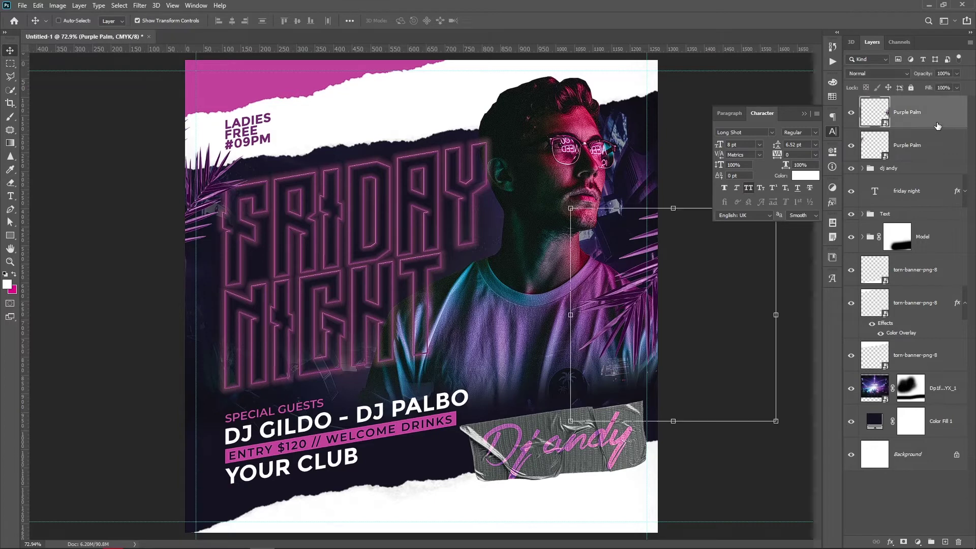
{"action": "left_click", "coordinate": [921, 541]}
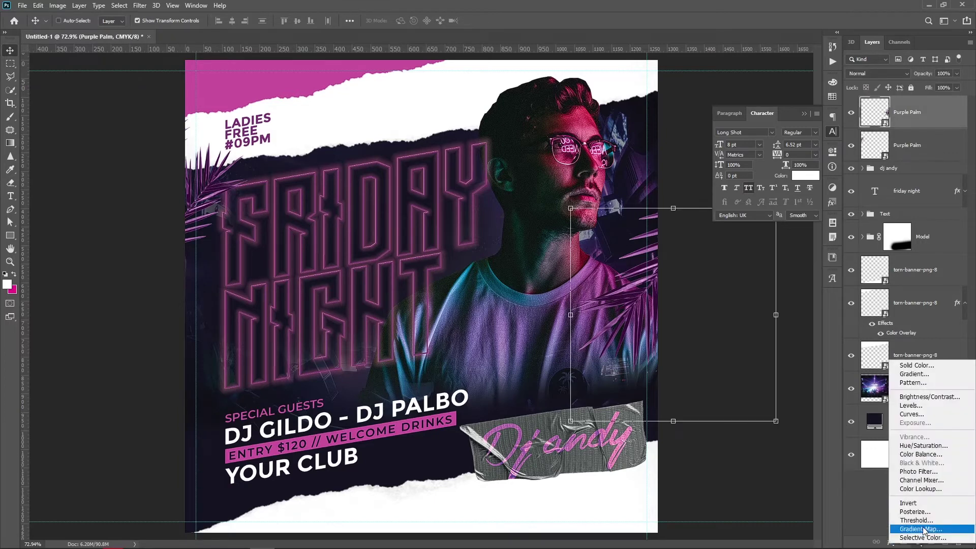
{"action": "left_click", "coordinate": [920, 483]}
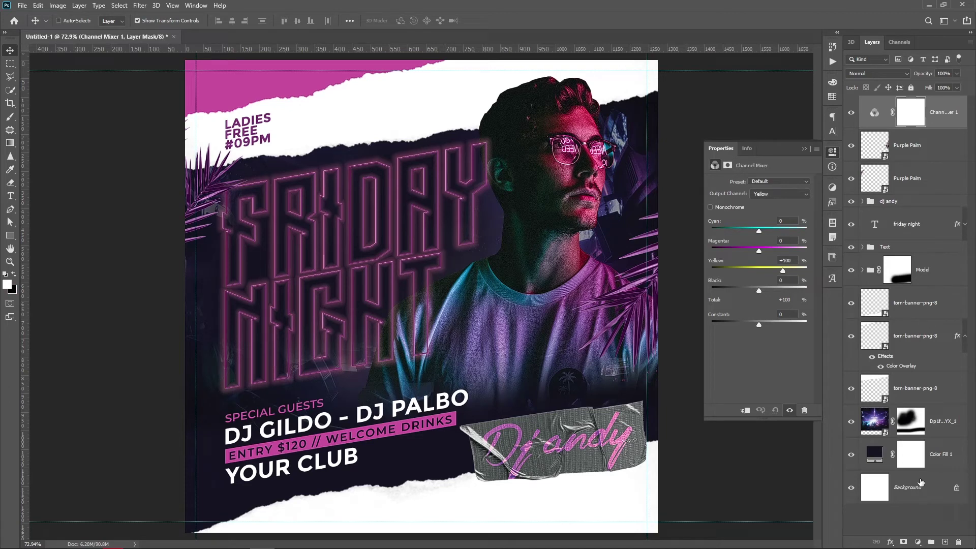
{"action": "left_click", "coordinate": [770, 194]}
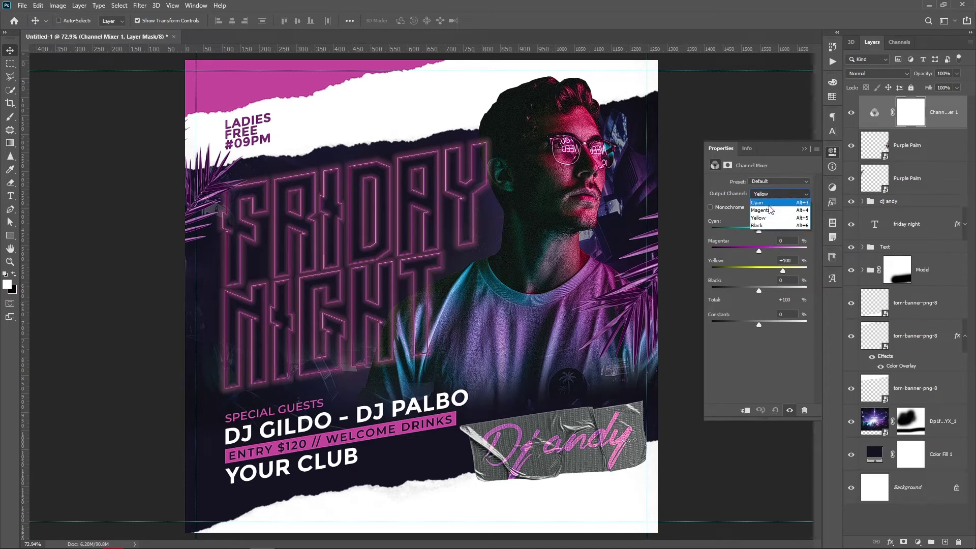
{"action": "left_click", "coordinate": [768, 208]}
Step: Mix Cyan +19, Magenta +91, Yellow +11, Black −2, toggling the tint to compare
{"action": "left_click", "coordinate": [763, 228]}
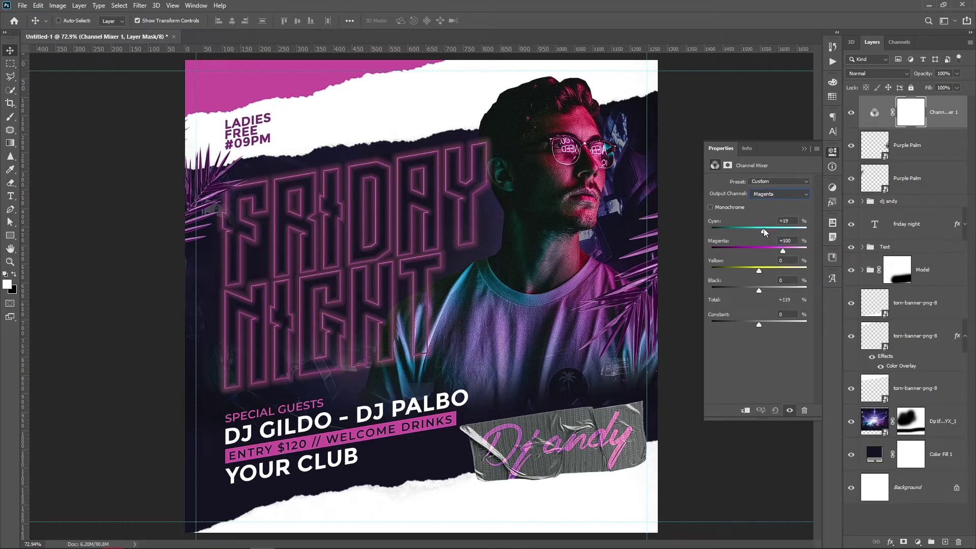
{"action": "left_click", "coordinate": [779, 249]}
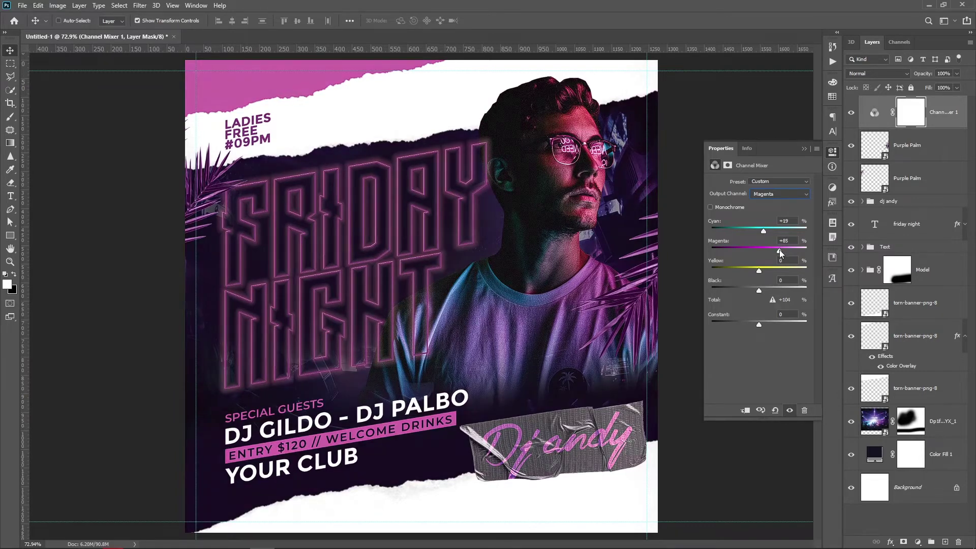
{"action": "left_click_drag", "start_coordinate": [778, 250], "coordinate": [780, 249]}
{"action": "left_click", "coordinate": [762, 269]}
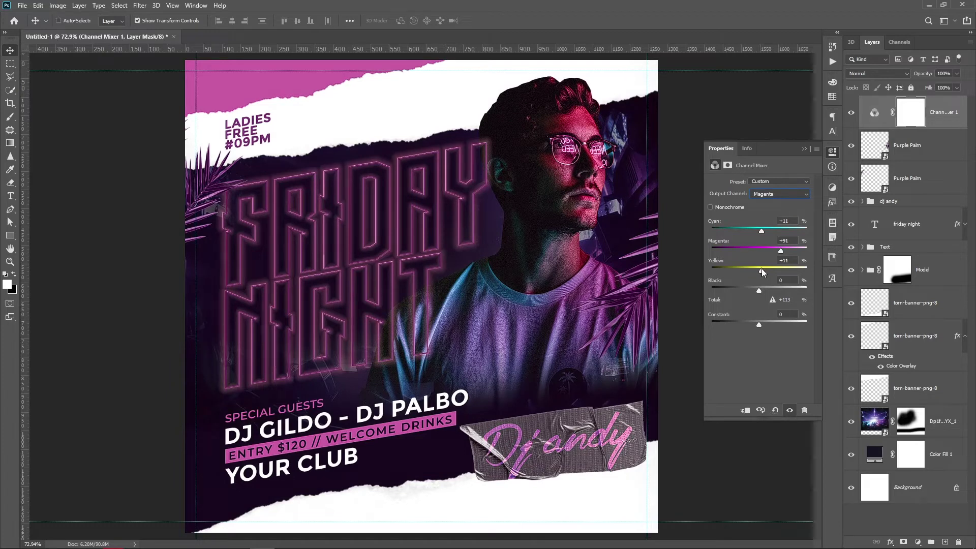
{"action": "left_click", "coordinate": [777, 248]}
{"action": "left_click_drag", "start_coordinate": [780, 251], "coordinate": [781, 250]}
{"action": "left_click_drag", "start_coordinate": [762, 290], "coordinate": [759, 290]}
{"action": "left_click", "coordinate": [852, 113]}
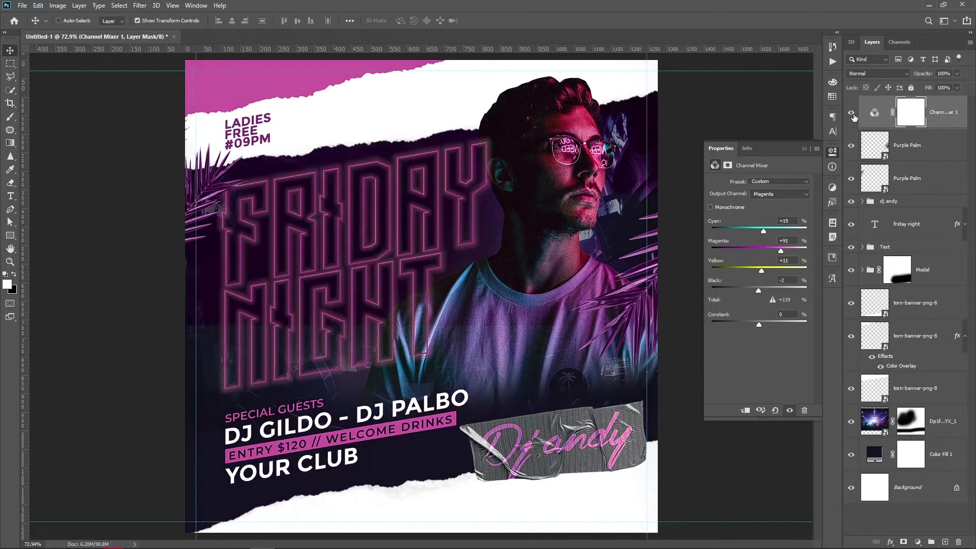
{"action": "left_click", "coordinate": [852, 114]}
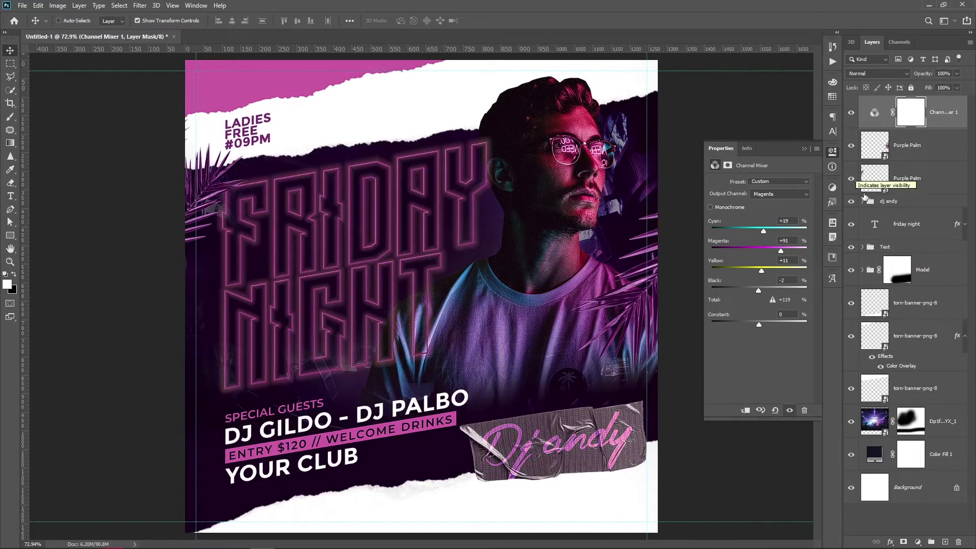
{"action": "left_click", "coordinate": [966, 224]}
Step: Change the friday night title's Stroke effect colour to bright pink ff8ff2
{"action": "left_click", "coordinate": [886, 257]}
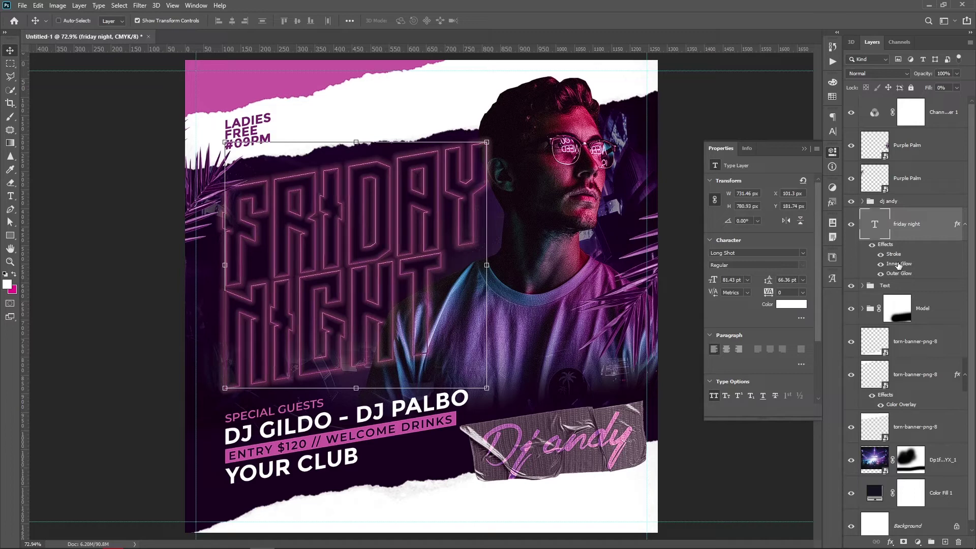
{"action": "double_click", "coordinate": [893, 254]}
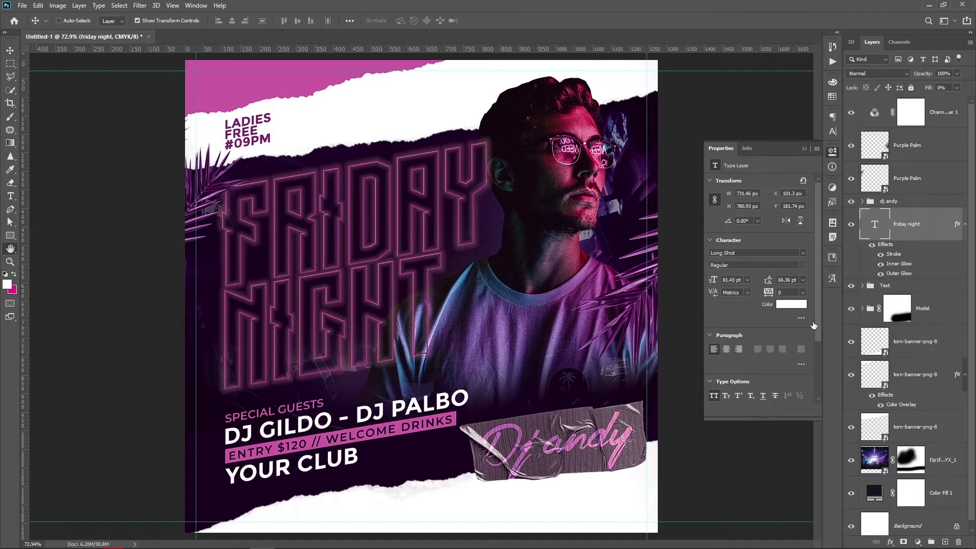
{"action": "left_click", "coordinate": [740, 288]}
{"action": "left_click_drag", "start_coordinate": [735, 305], "coordinate": [739, 256]}
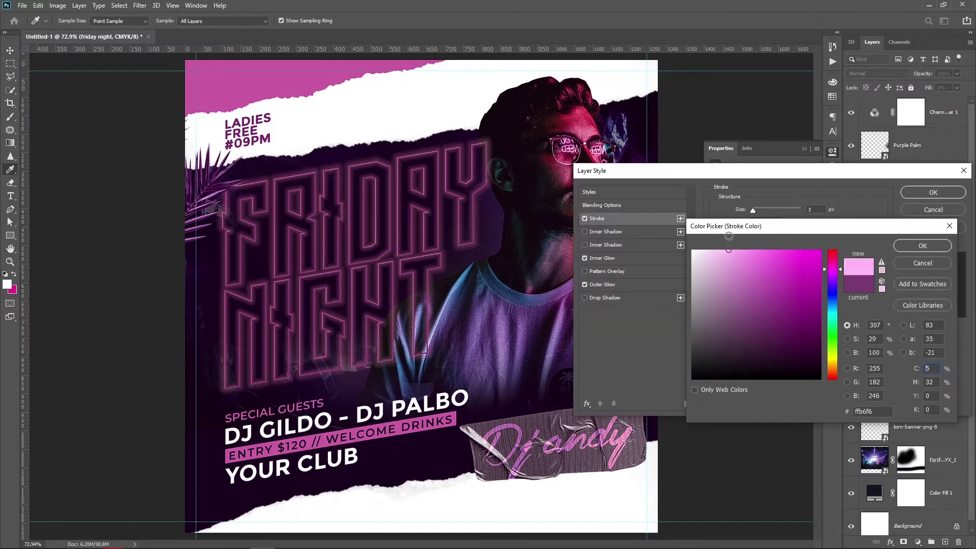
{"action": "left_click", "coordinate": [748, 250]}
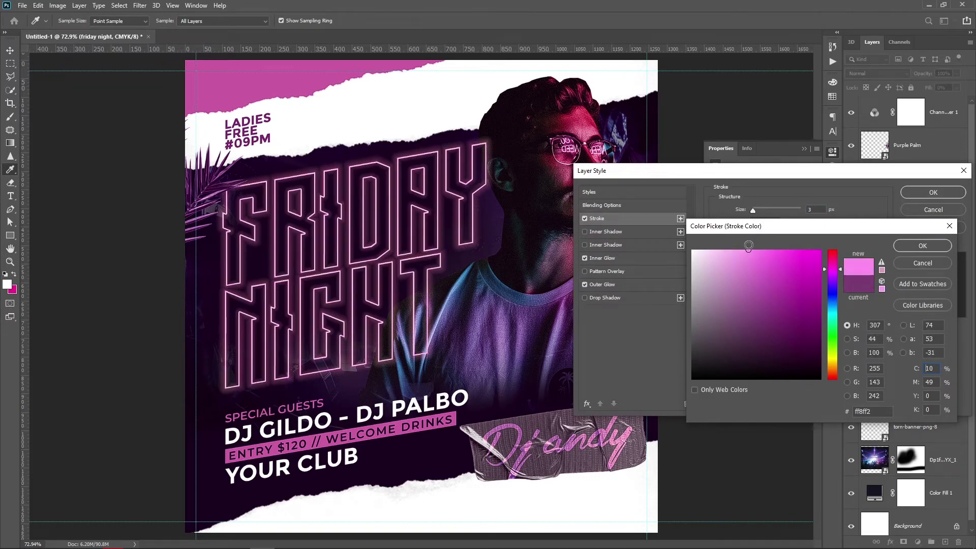
{"action": "left_click", "coordinate": [907, 247]}
{"action": "left_click", "coordinate": [913, 192]}
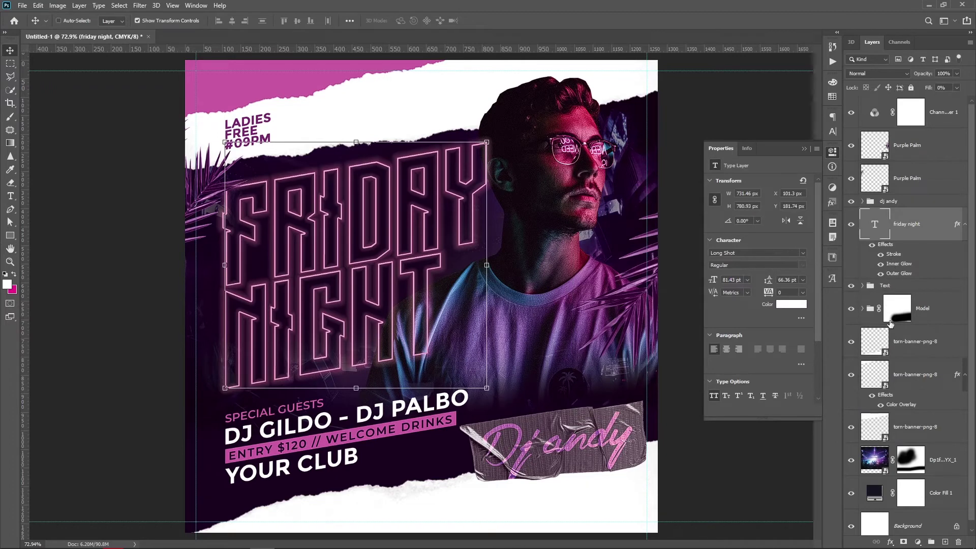
{"action": "left_click", "coordinate": [965, 226]}
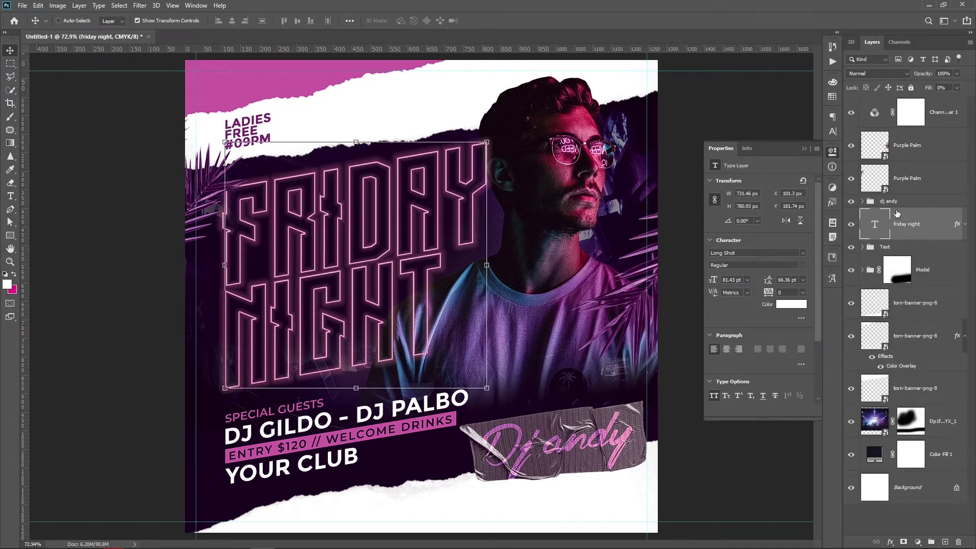
{"action": "left_click", "coordinate": [904, 248]}
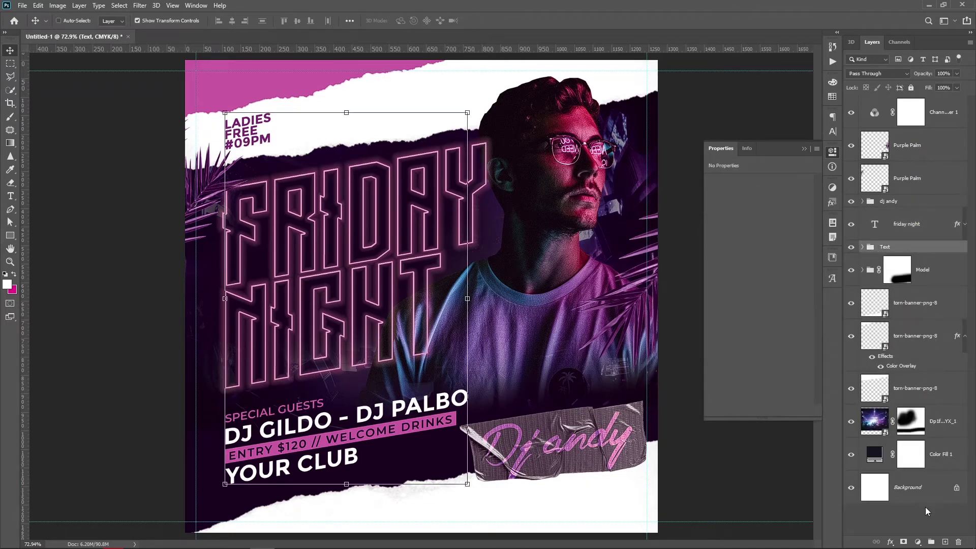
Step: Add a new layer above the Channel Mixer and set a soft brush to 322 px
{"action": "left_click", "coordinate": [935, 114]}
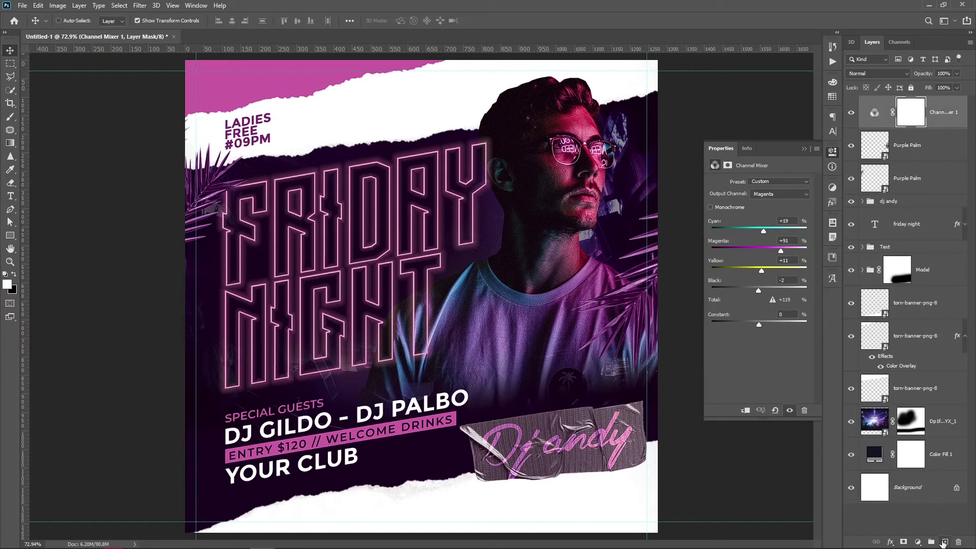
{"action": "left_click", "coordinate": [945, 542]}
{"action": "left_click", "coordinate": [10, 117]}
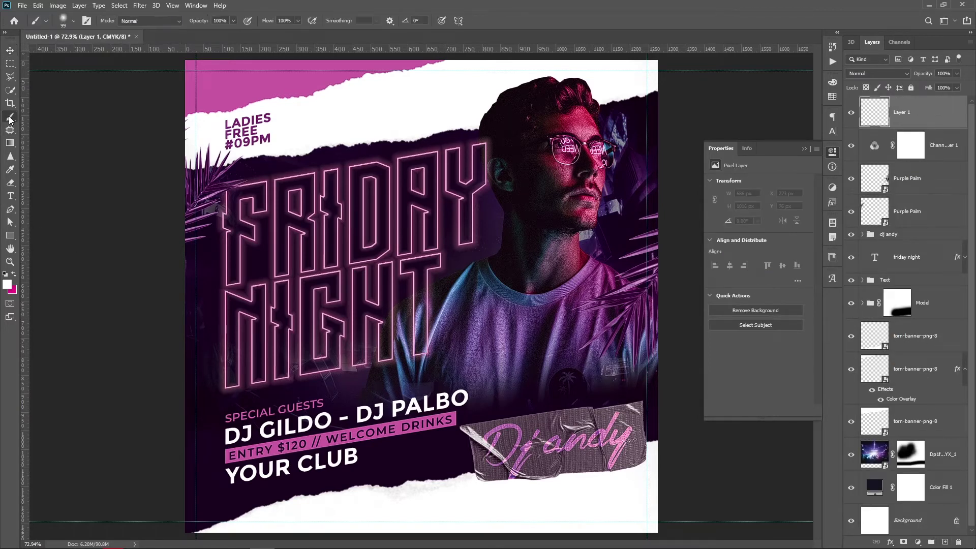
{"action": "right_click", "coordinate": [524, 283]}
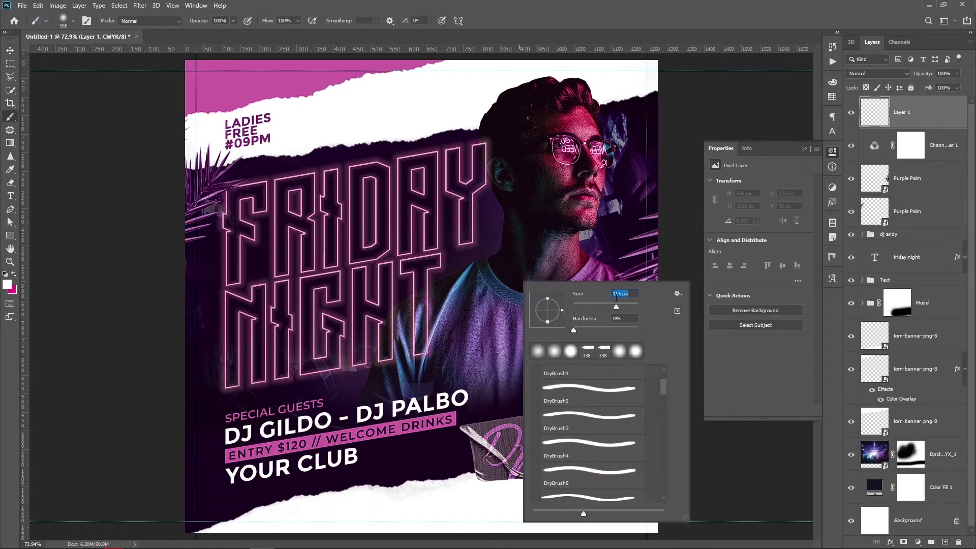
{"action": "left_click_drag", "start_coordinate": [622, 304], "coordinate": [621, 297]}
{"action": "left_click", "coordinate": [626, 304]}
Step: Sample magenta from the flyer and paint glow dabs on shoulders, left edge and PALBO
{"action": "left_click", "coordinate": [11, 170]}
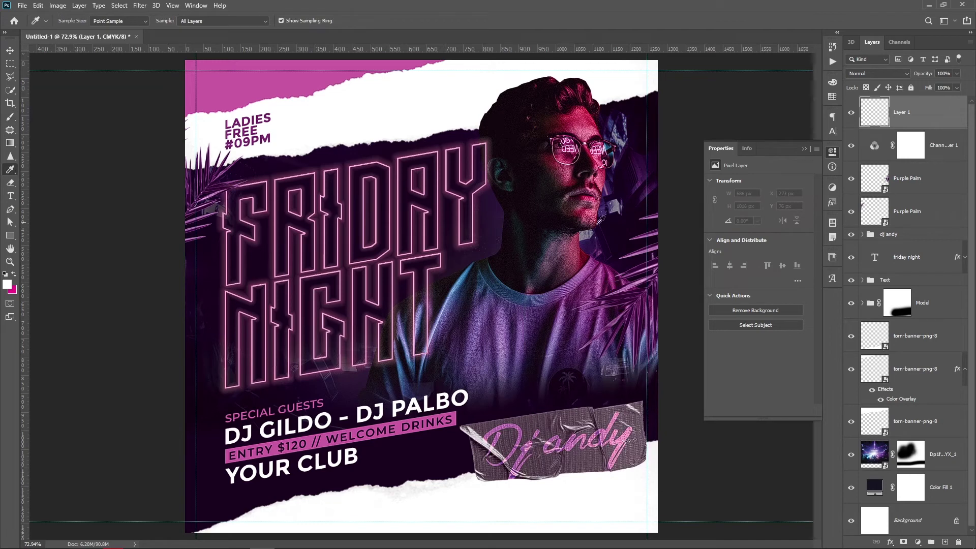
{"action": "left_click", "coordinate": [616, 270]}
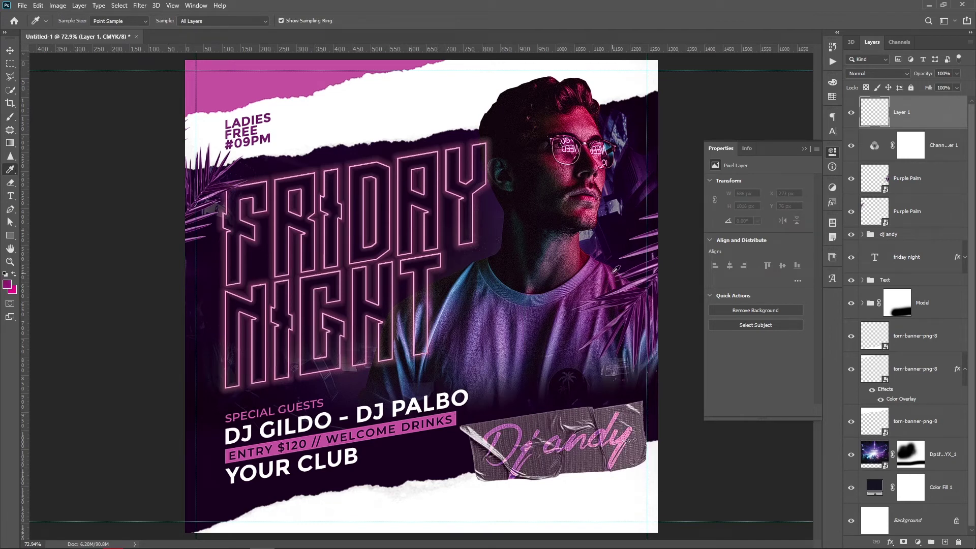
{"action": "left_click", "coordinate": [8, 285]}
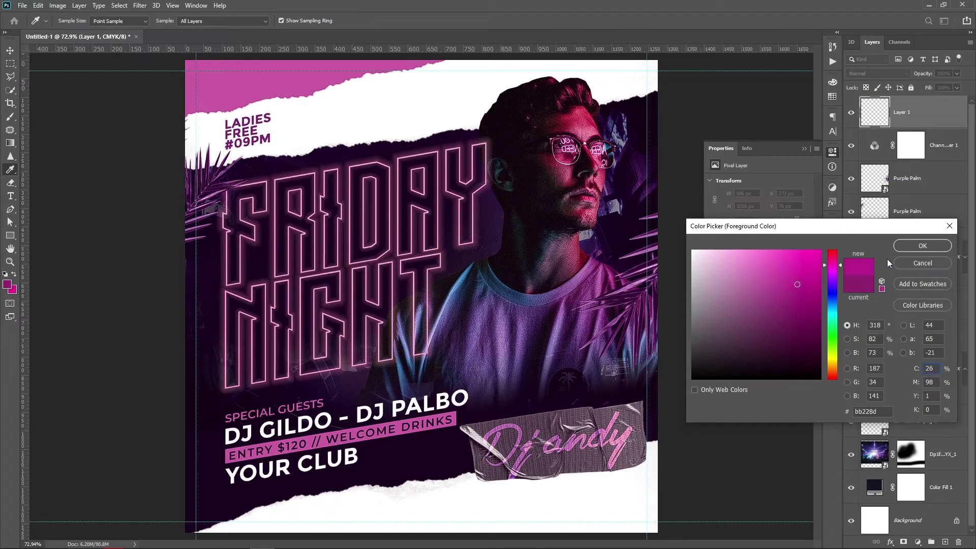
{"action": "left_click", "coordinate": [894, 247]}
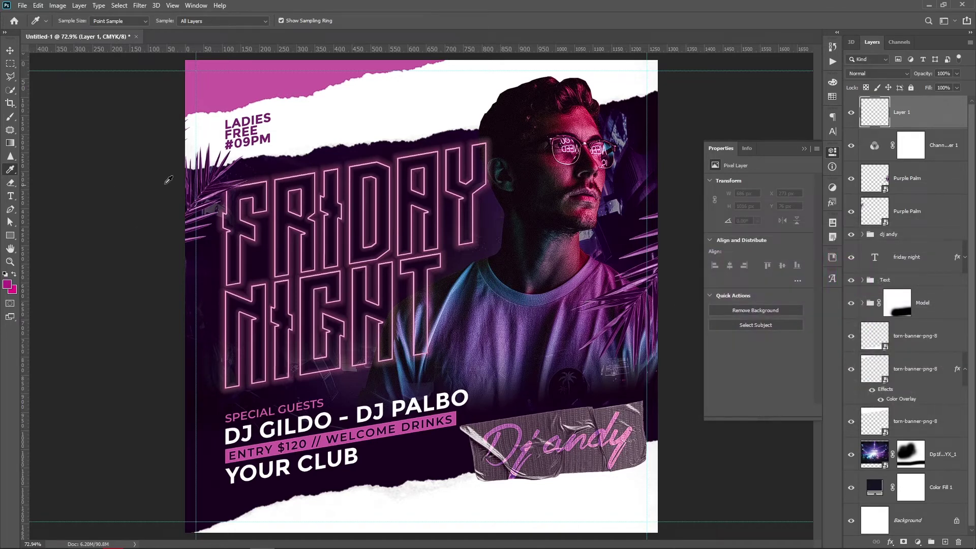
{"action": "left_click", "coordinate": [11, 117]}
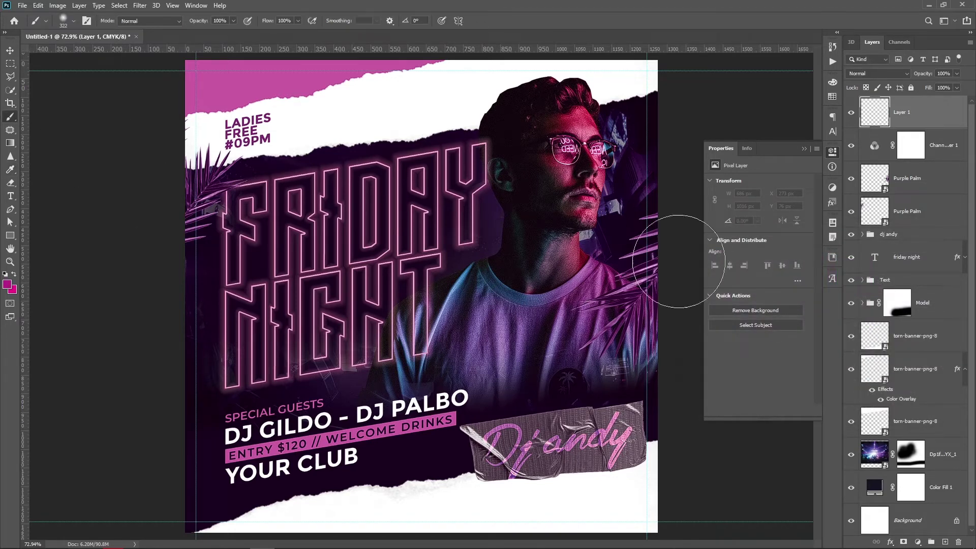
{"action": "left_click", "coordinate": [630, 271]}
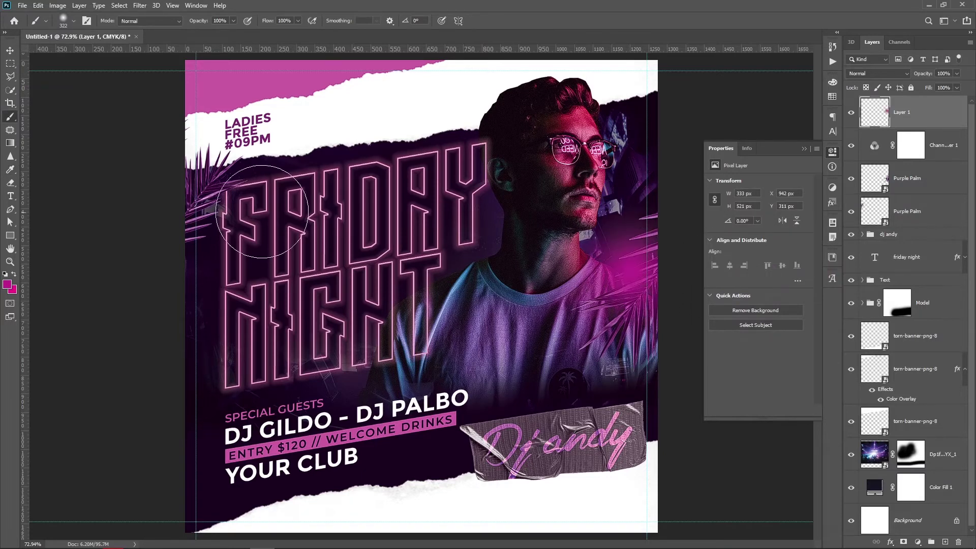
{"action": "left_click", "coordinate": [169, 167]}
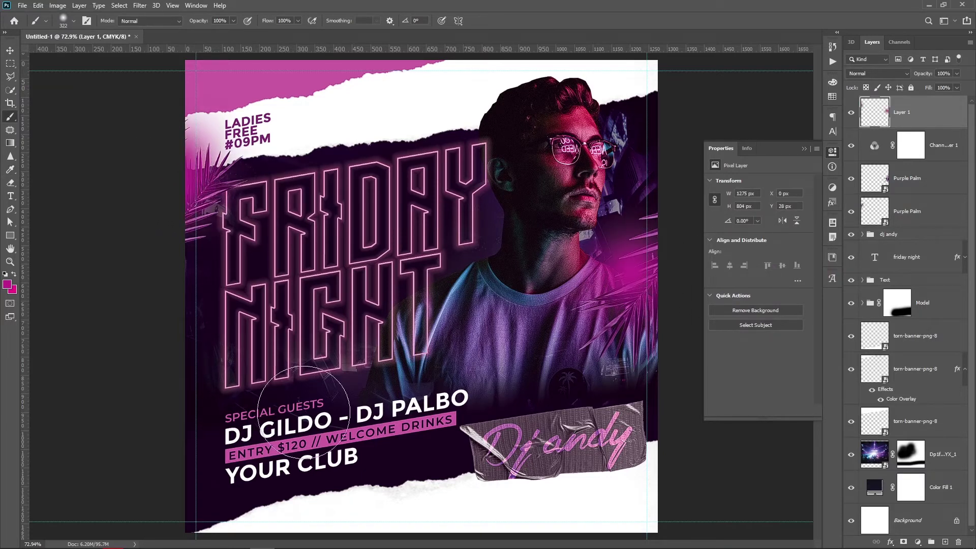
{"action": "left_click", "coordinate": [468, 250]}
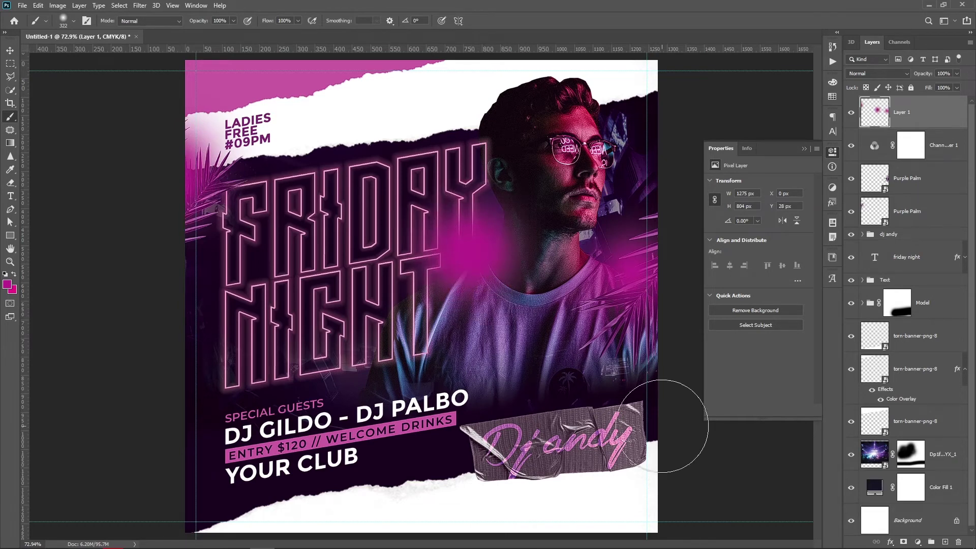
{"action": "left_click", "coordinate": [658, 468]}
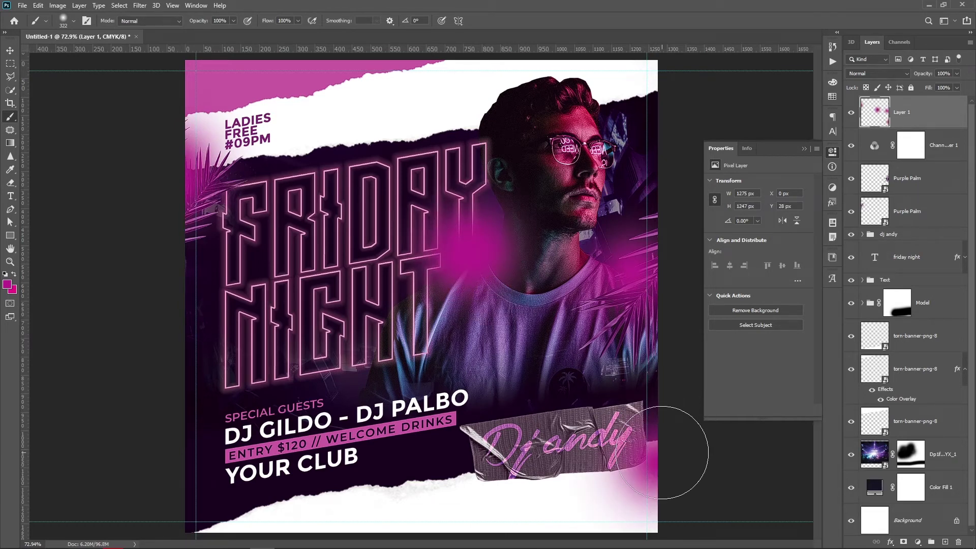
{"action": "key", "text": "ctrl+z"}
{"action": "left_click", "coordinate": [470, 404]}
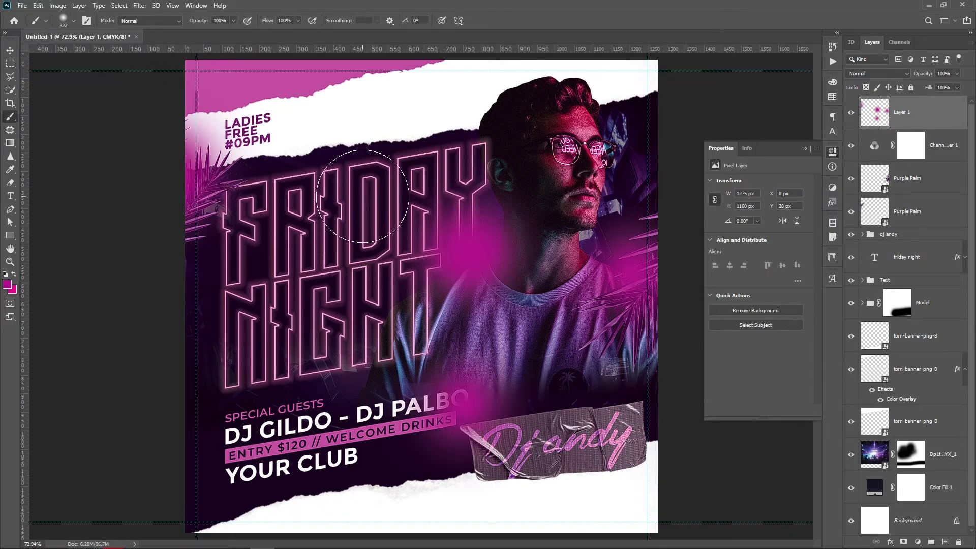
Step: With a 155 px brush and light pink, paint glow near the chest and right shoulder
{"action": "right_click", "coordinate": [365, 195]}
{"action": "left_click_drag", "start_coordinate": [461, 221], "coordinate": [458, 222]}
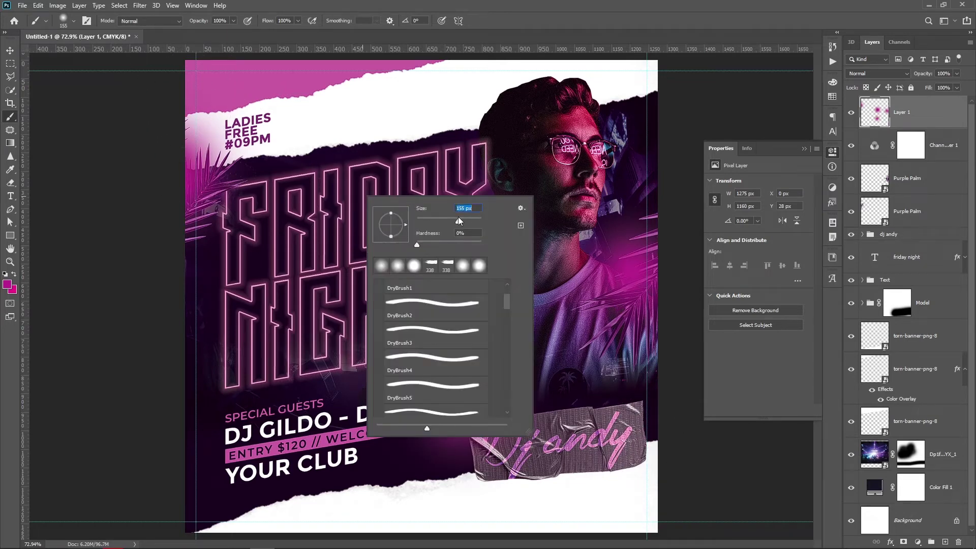
{"action": "left_click", "coordinate": [8, 284]}
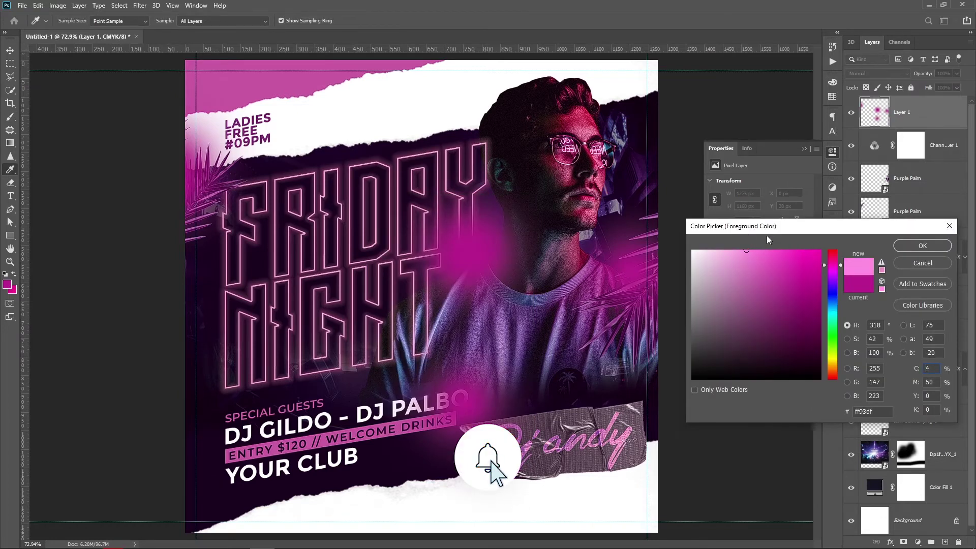
{"action": "left_click", "coordinate": [922, 245]}
{"action": "left_click", "coordinate": [480, 256]}
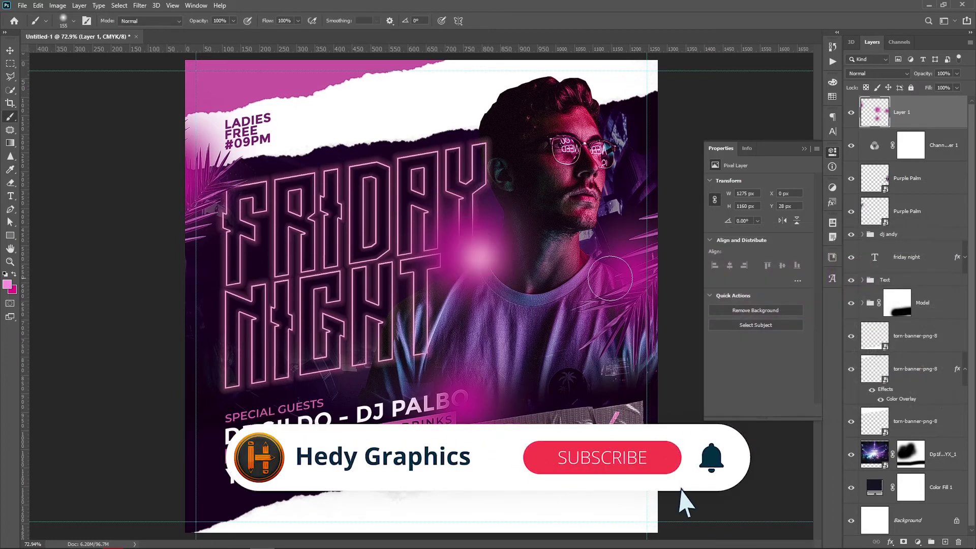
{"action": "left_click", "coordinate": [630, 289]}
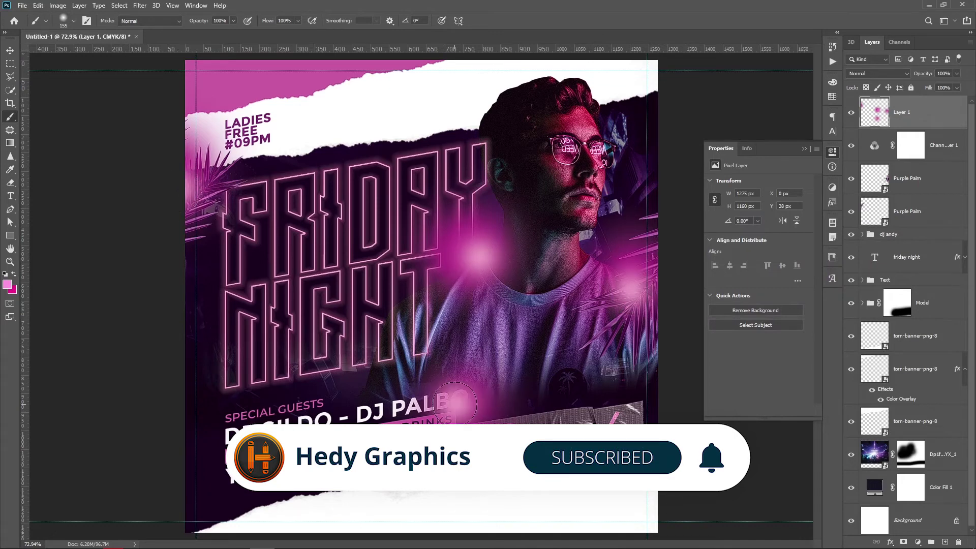
{"action": "left_click", "coordinate": [140, 5]}
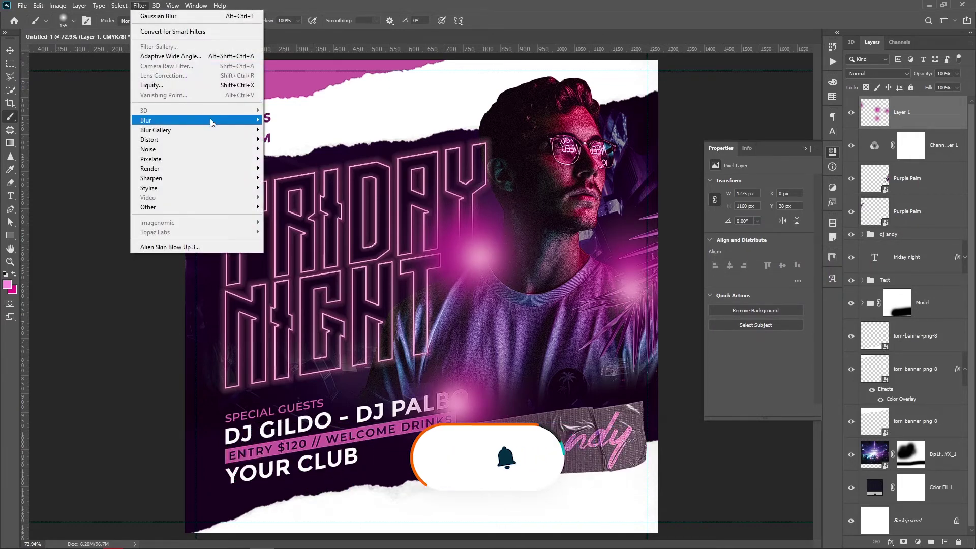
Step: Apply a Gaussian Blur of radius 81.2 to the glow layer
{"action": "left_click", "coordinate": [292, 159]}
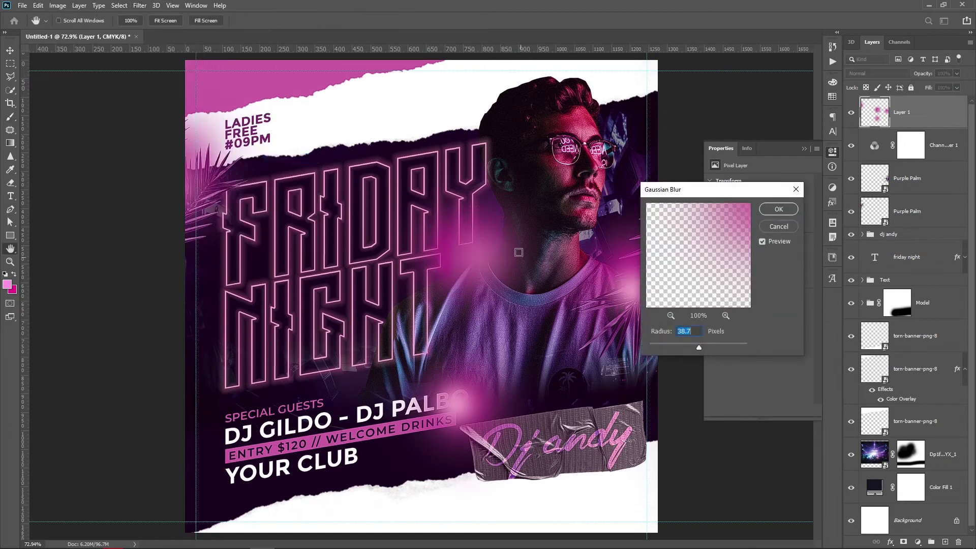
{"action": "left_click", "coordinate": [704, 347]}
{"action": "left_click_drag", "start_coordinate": [706, 346], "coordinate": [708, 346]}
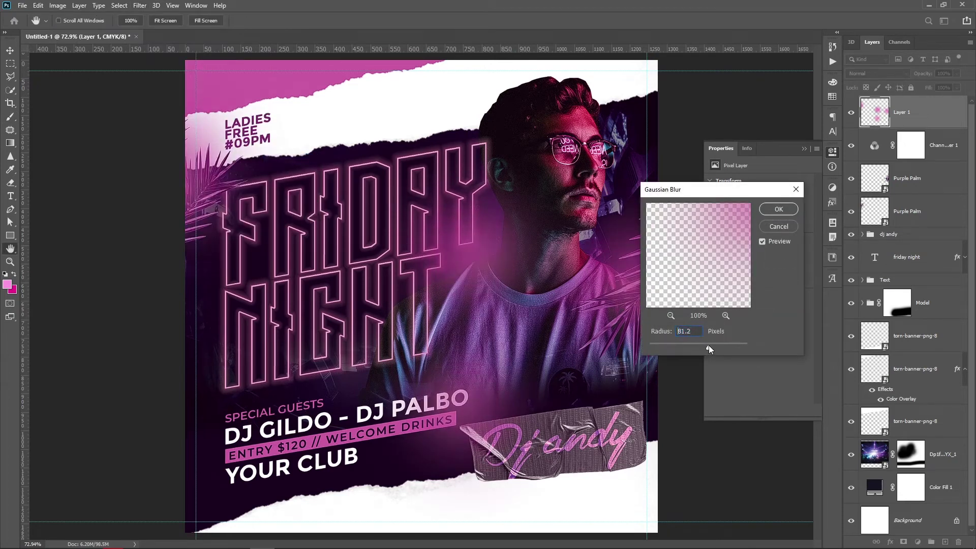
{"action": "left_click", "coordinate": [779, 209]}
Step: Set the glow layer's blend mode to Color Dodge, toggling it to compare
{"action": "left_click", "coordinate": [882, 74]}
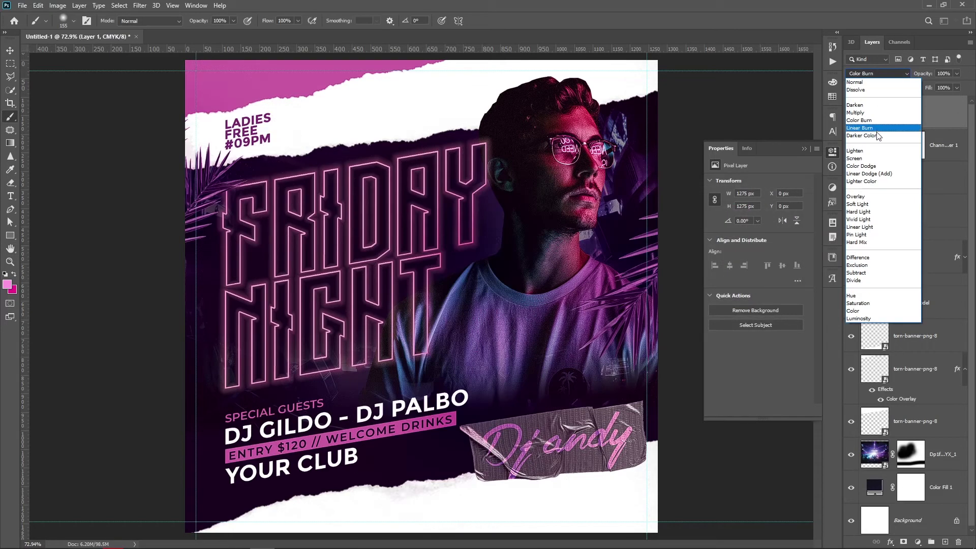
{"action": "left_click", "coordinate": [864, 165]}
{"action": "left_click", "coordinate": [851, 115]}
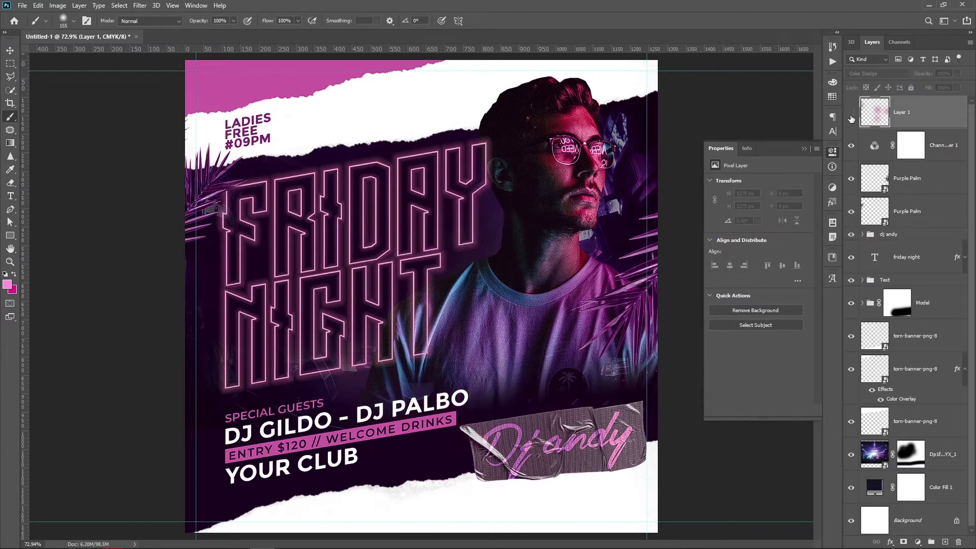
{"action": "left_click", "coordinate": [851, 116]}
{"action": "left_click", "coordinate": [851, 116]}
{"action": "left_click", "coordinate": [852, 116]}
{"action": "left_click", "coordinate": [851, 115]}
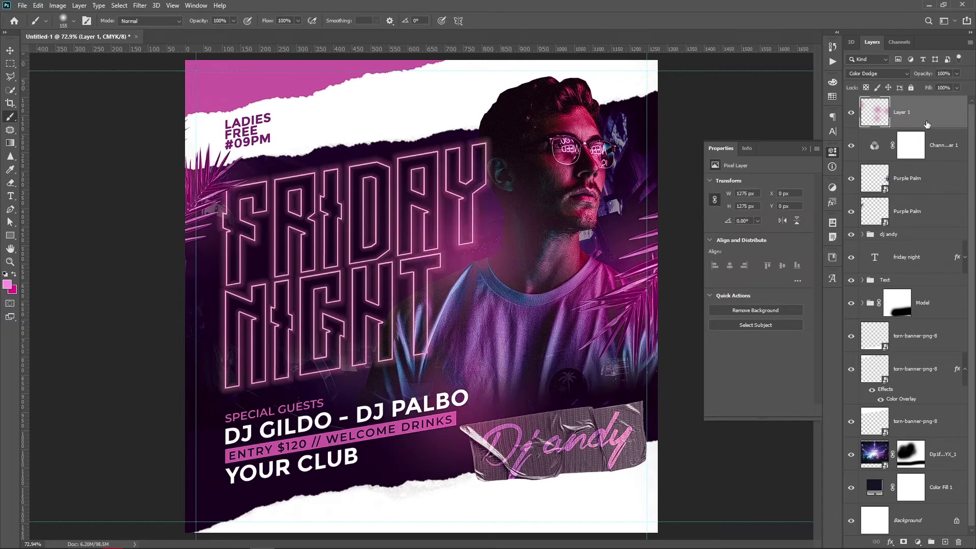
Step: Lower the glow layer's opacity to about 70%, comparing with glow and Channel Mixer toggled
{"action": "left_click", "coordinate": [957, 74]}
{"action": "left_click_drag", "start_coordinate": [948, 85], "coordinate": [943, 86]}
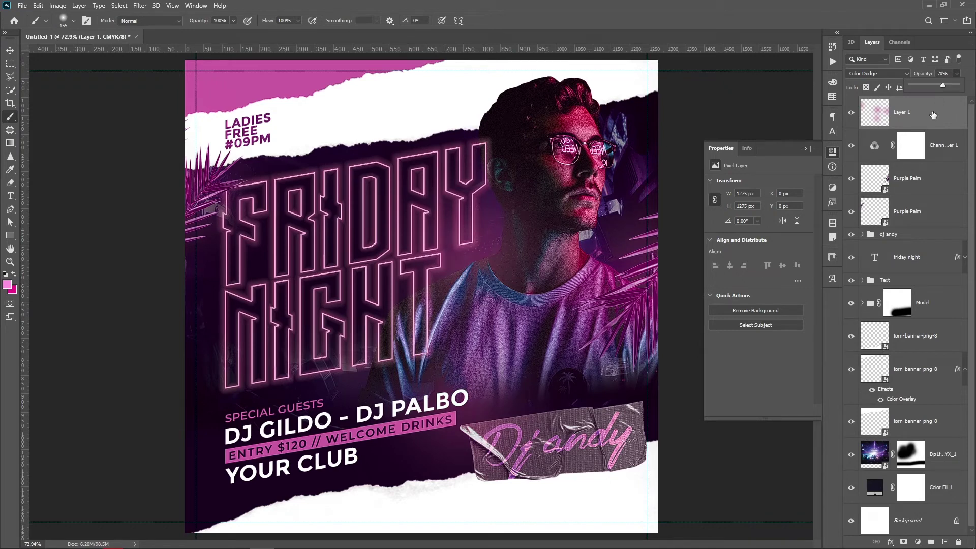
{"action": "left_click", "coordinate": [850, 115]}
{"action": "left_click", "coordinate": [850, 116]}
{"action": "left_click", "coordinate": [850, 116]}
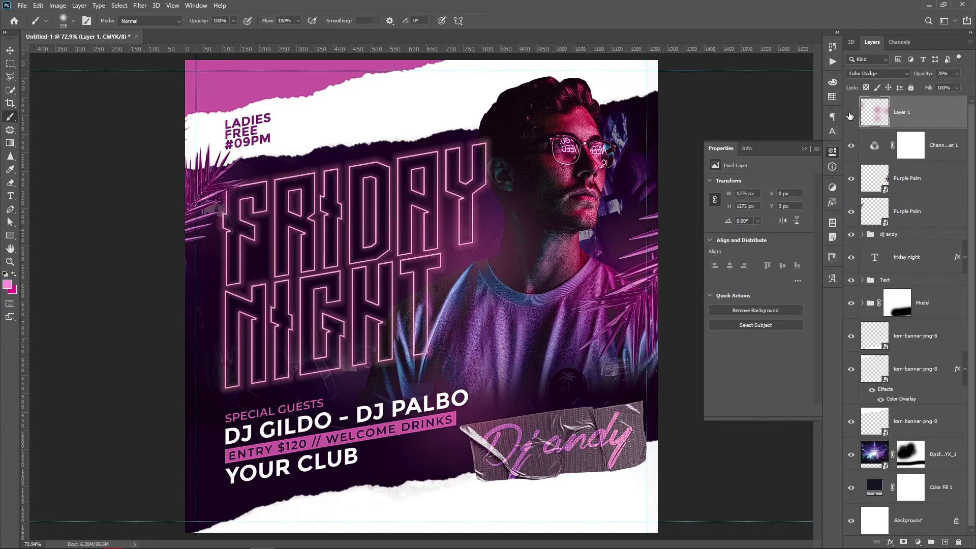
{"action": "left_click", "coordinate": [850, 116]}
{"action": "left_click", "coordinate": [851, 146]}
Step: Move the glow layer below the Channel Mixer and add Levels with black 11, white 222
{"action": "left_click_drag", "start_coordinate": [943, 126], "coordinate": [943, 158]}
{"action": "left_click", "coordinate": [944, 125]}
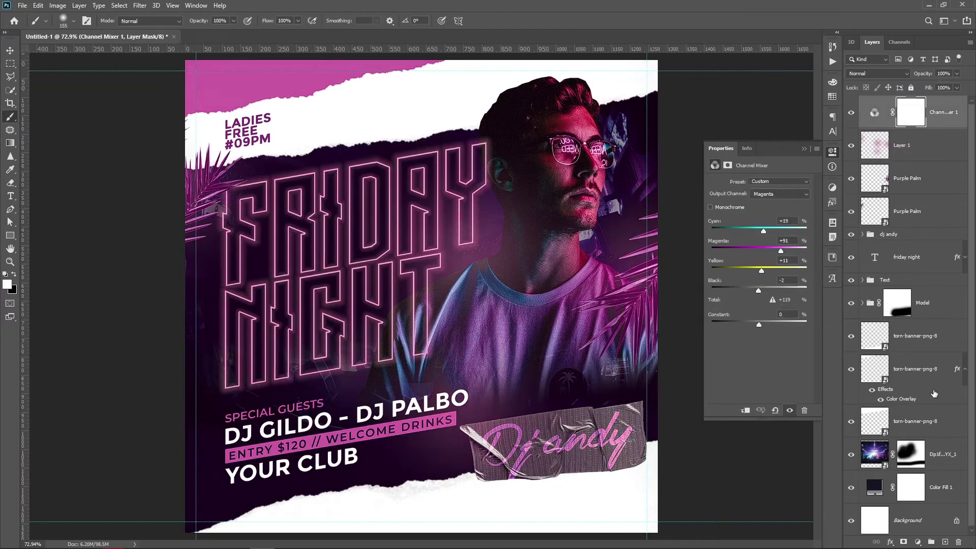
{"action": "left_click", "coordinate": [918, 542]}
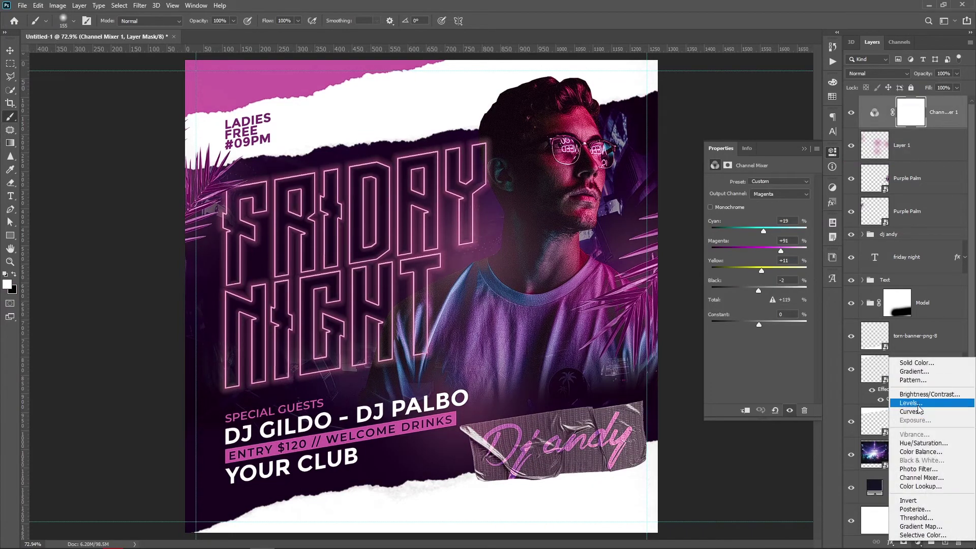
{"action": "left_click", "coordinate": [915, 404]}
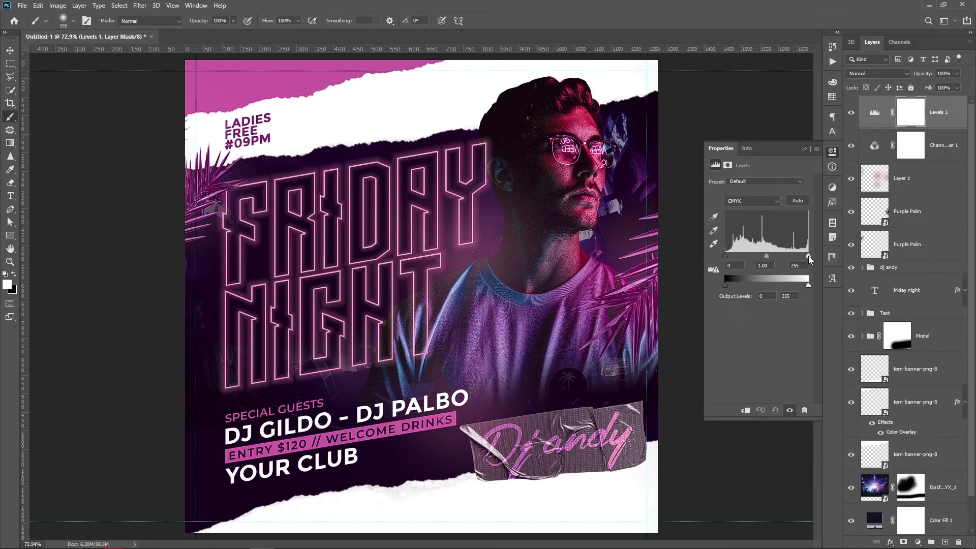
{"action": "left_click_drag", "start_coordinate": [808, 256], "coordinate": [804, 256]}
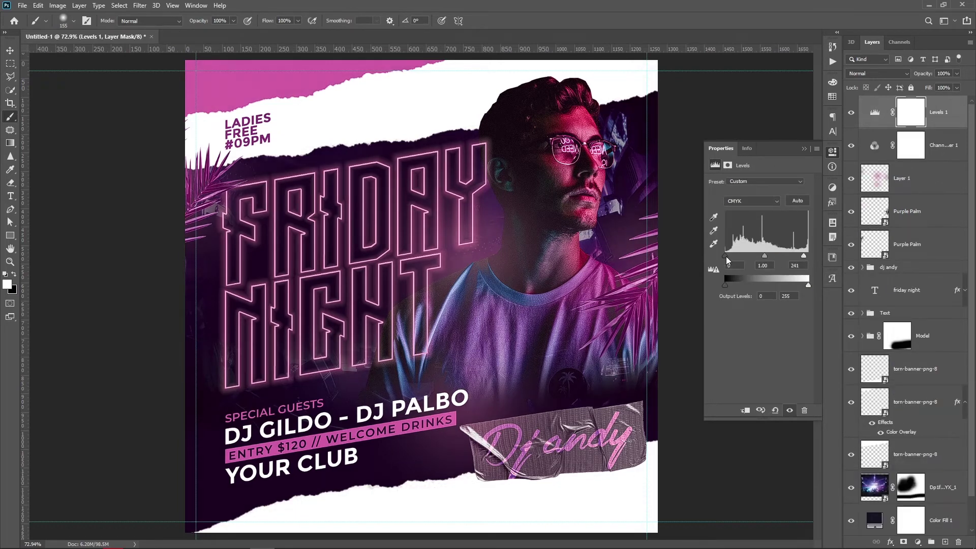
{"action": "left_click_drag", "start_coordinate": [726, 255], "coordinate": [765, 255]}
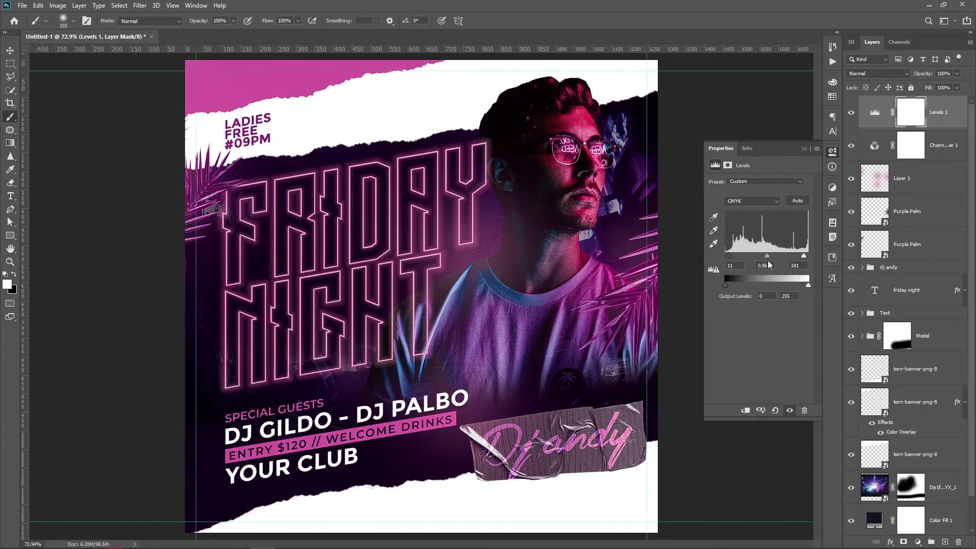
{"action": "left_click_drag", "start_coordinate": [803, 256], "coordinate": [795, 256]}
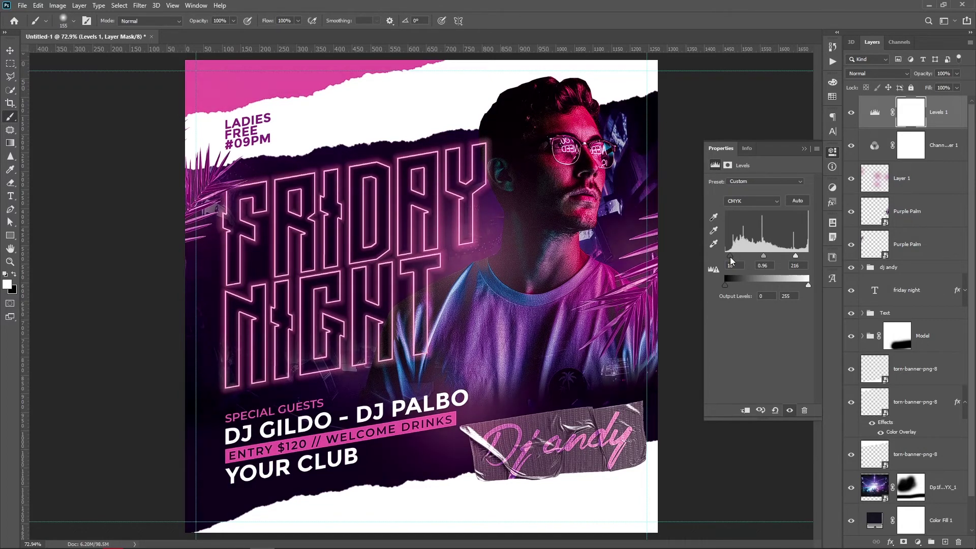
Step: Group Layer 1, Channel Mixer and Levels 1 into a group named 'Adjustments'
{"action": "left_click", "coordinate": [922, 186]}
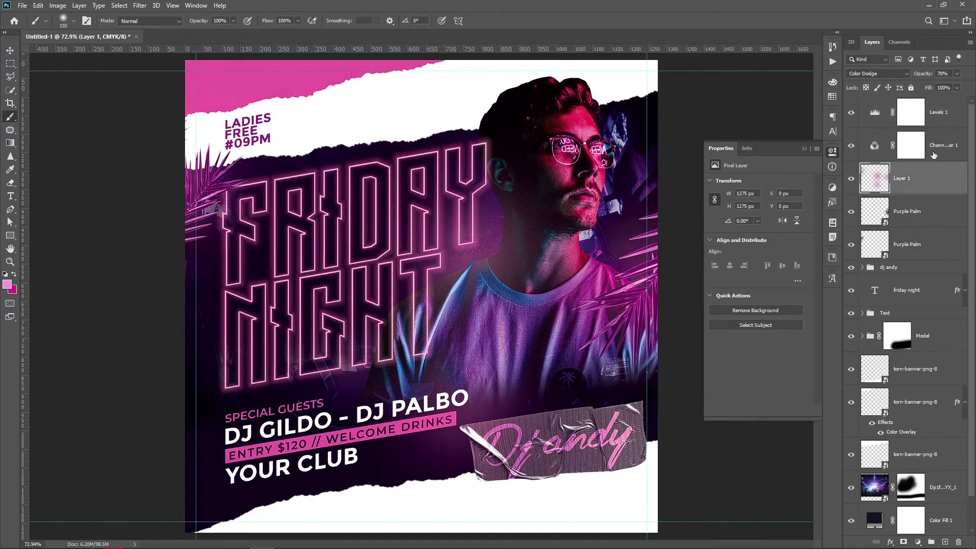
{"action": "left_click", "coordinate": [939, 119], "text": "shift"}
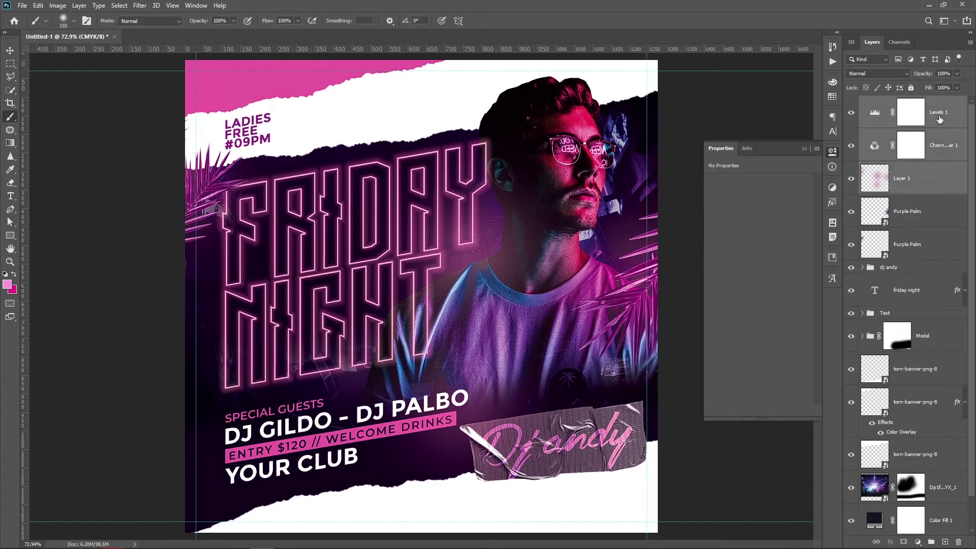
{"action": "key", "text": "ctrl+g"}
{"action": "double_click", "coordinate": [890, 104]}
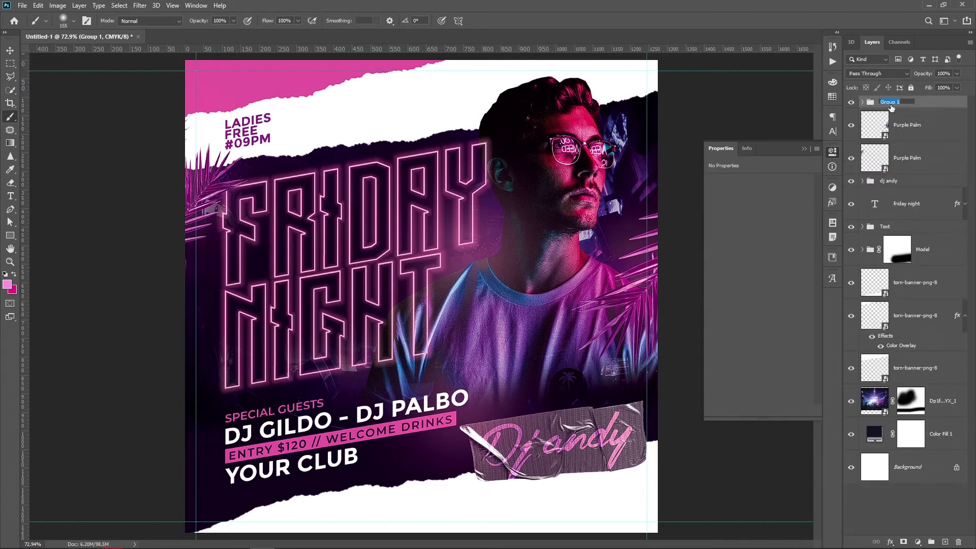
{"action": "type", "text": "Adjustments"}
{"action": "key", "text": "Return"}
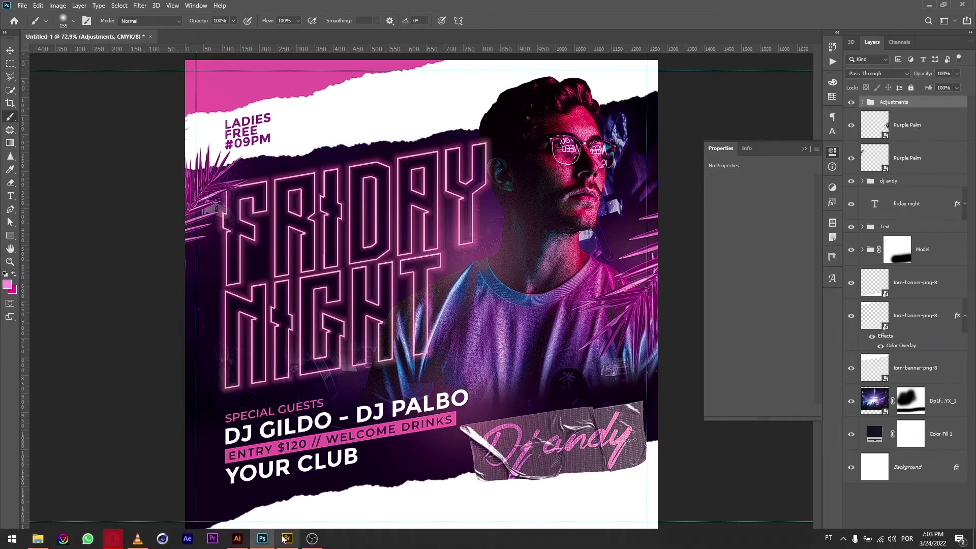
Step: Place Plastic bag.png from Bridge, enlarged to cover the whole flyer
{"action": "left_click", "coordinate": [286, 538]}
{"action": "left_click_drag", "start_coordinate": [268, 243], "coordinate": [282, 357]}
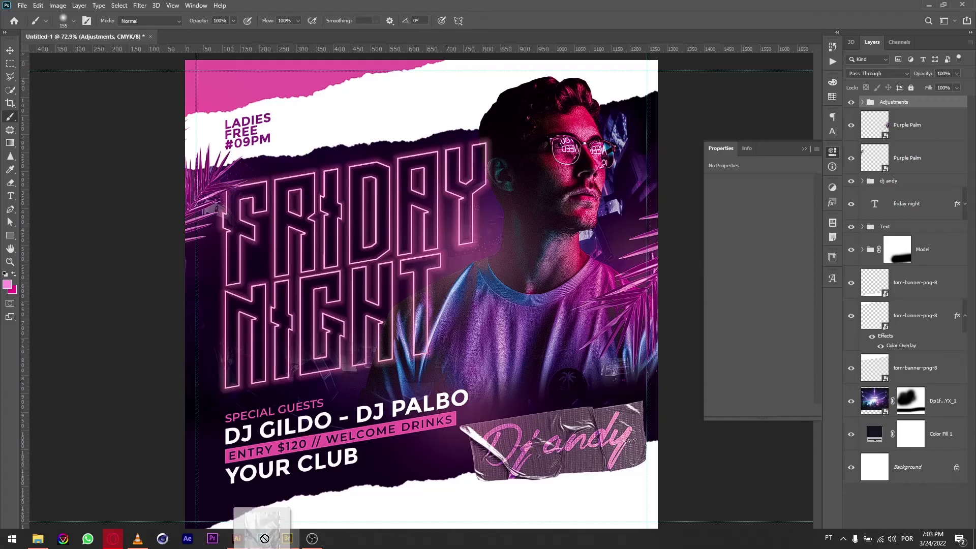
{"action": "left_click_drag", "start_coordinate": [283, 357], "coordinate": [388, 436]}
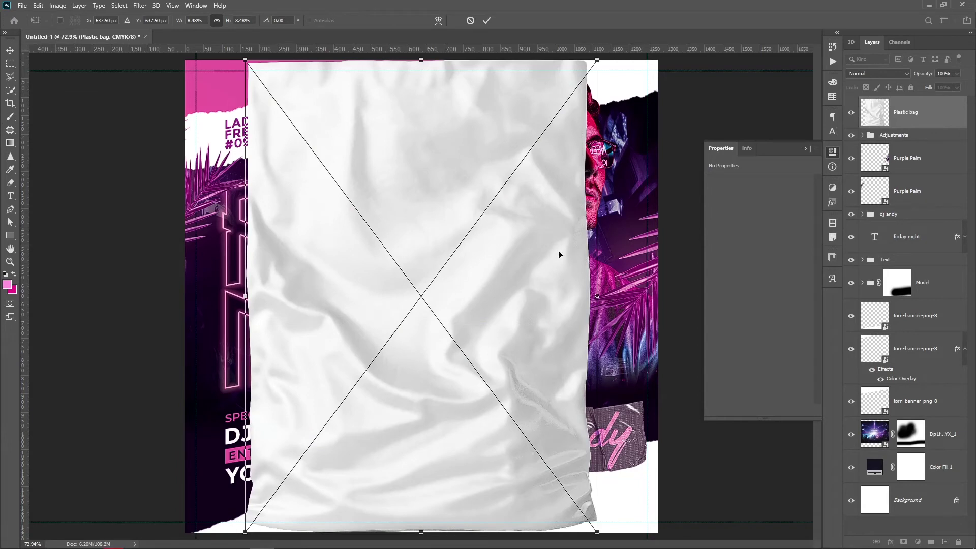
{"action": "key", "text": "ctrl+minus"}
{"action": "key", "text": "ctrl+minus"}
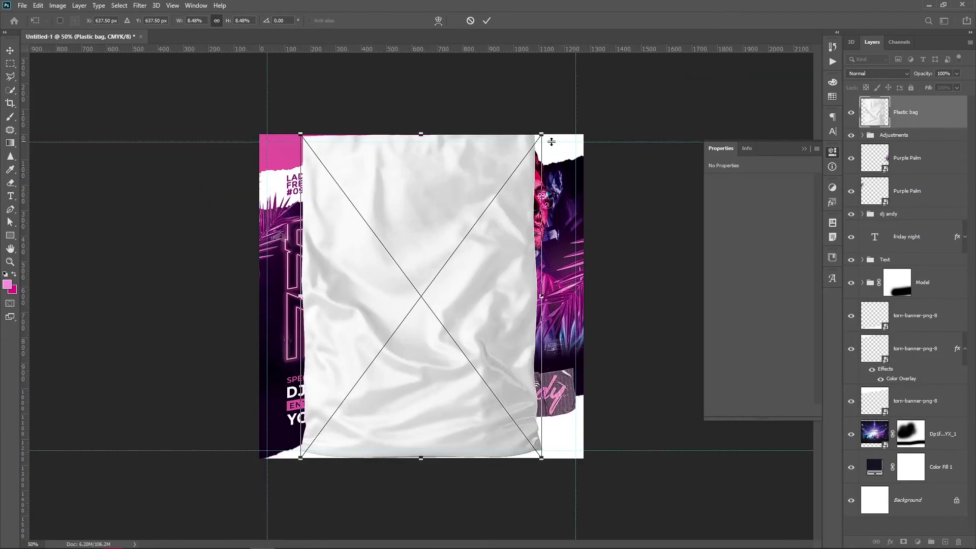
{"action": "left_click_drag", "start_coordinate": [542, 134], "coordinate": [613, 68]}
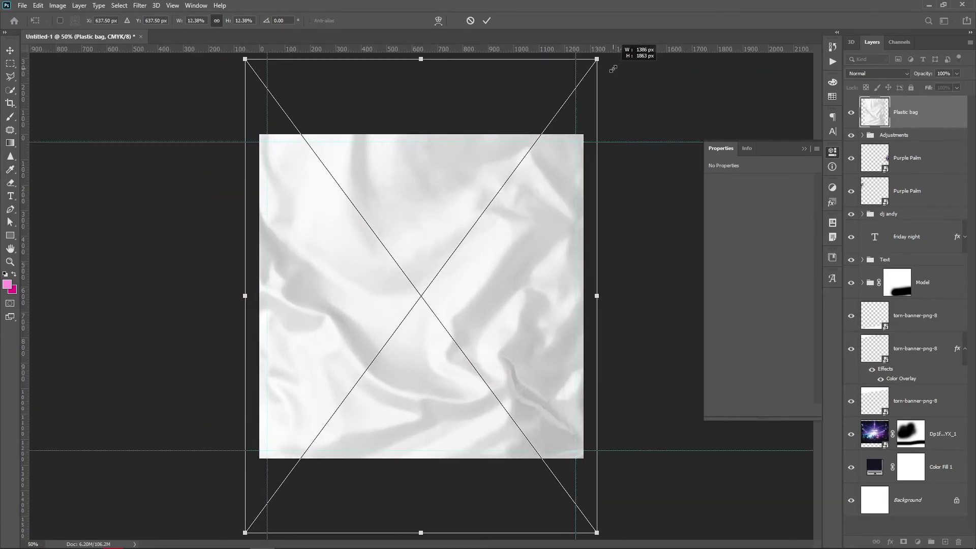
{"action": "key", "text": "Return"}
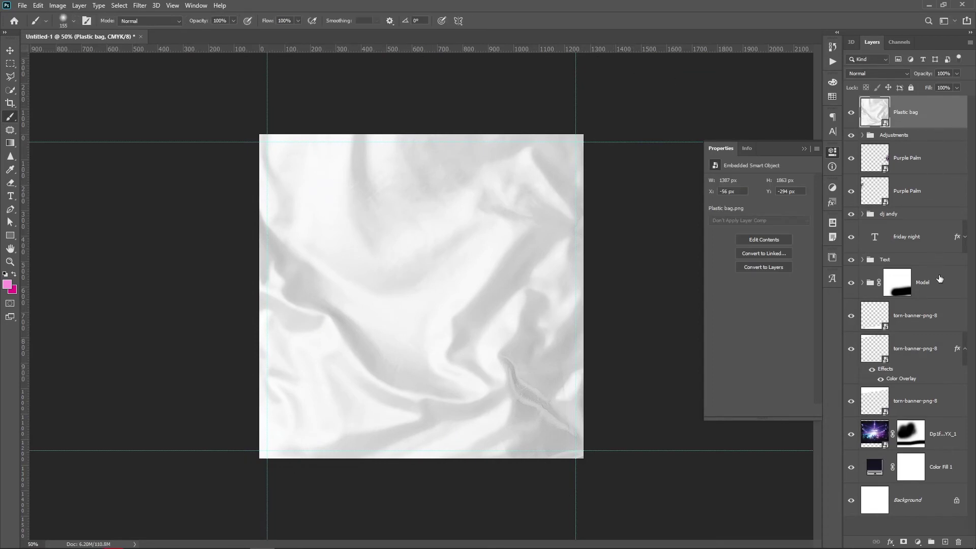
Step: Group the three torn-banner layers into Group 1 and move Plastic bag below Model
{"action": "left_click", "coordinate": [934, 327]}
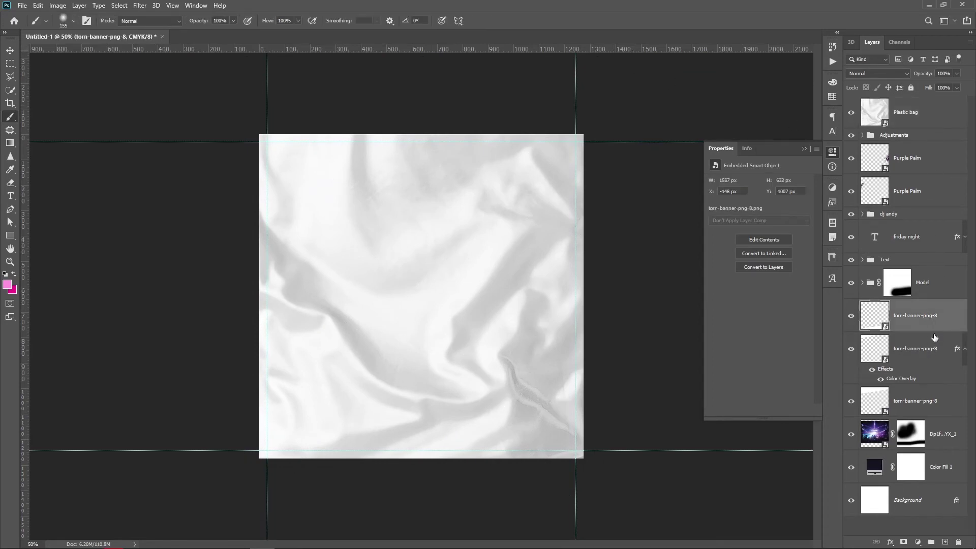
{"action": "left_click", "coordinate": [925, 394], "text": "shift"}
{"action": "key", "text": "ctrl+g"}
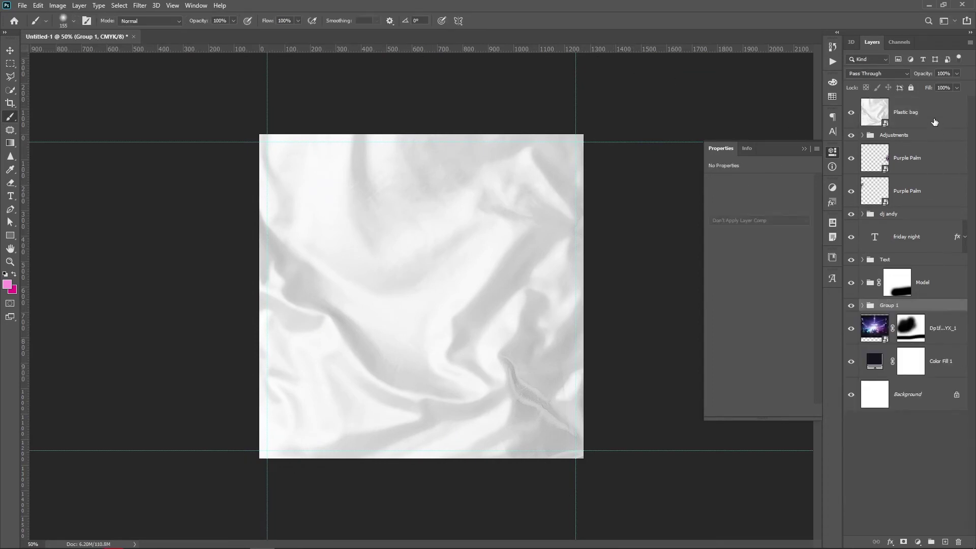
{"action": "left_click_drag", "start_coordinate": [933, 122], "coordinate": [917, 298]}
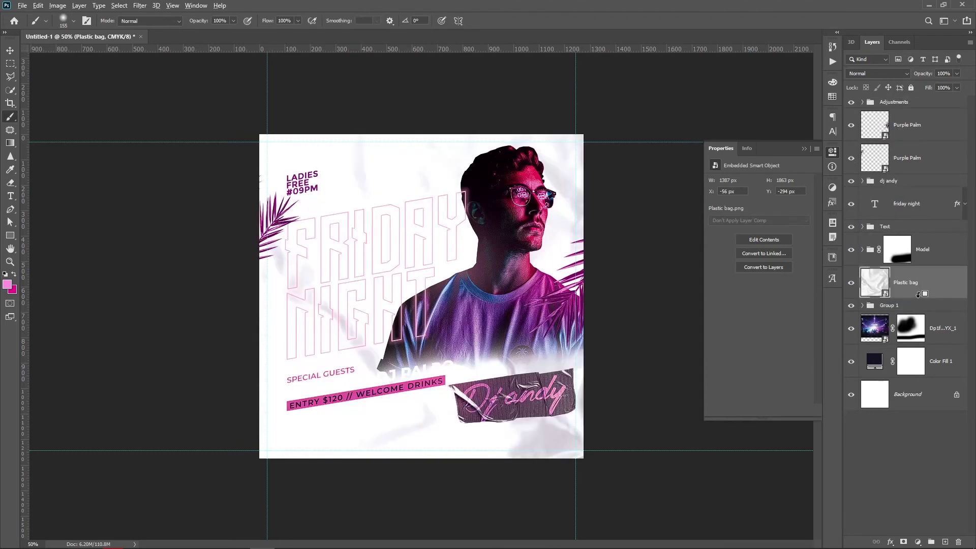
Step: Clip Plastic bag to Group 1, apply Levels with black input 123, and set Multiply blending
{"action": "left_click", "coordinate": [915, 299], "text": "alt"}
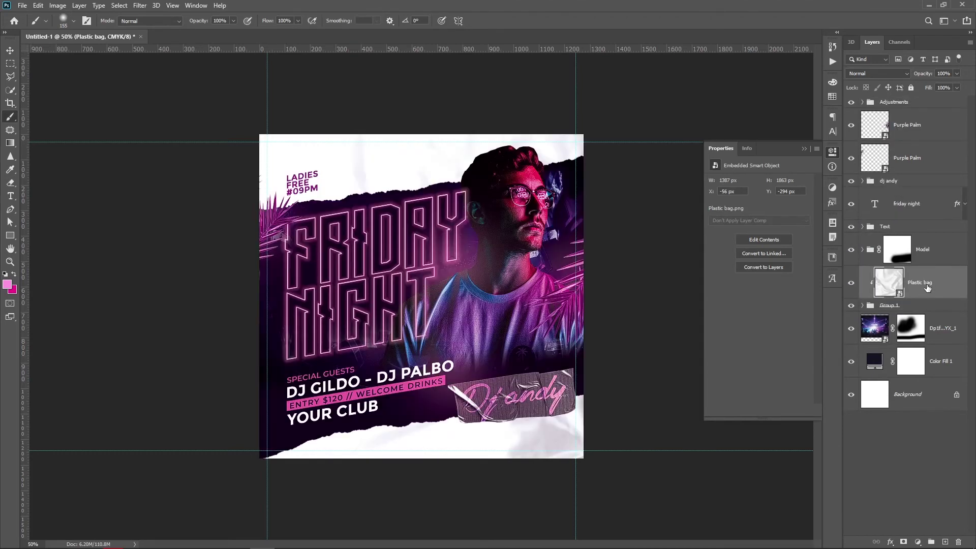
{"action": "key", "text": "ctrl+l"}
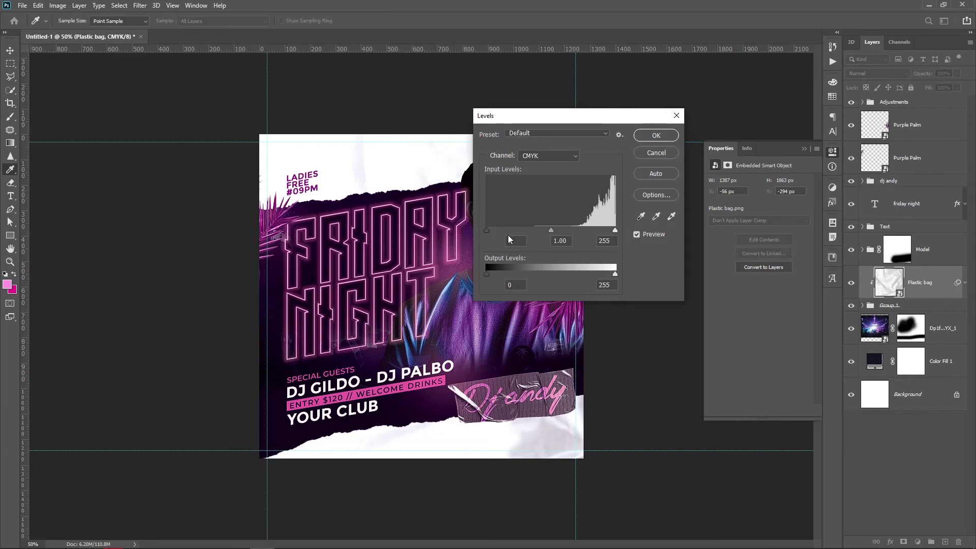
{"action": "left_click_drag", "start_coordinate": [510, 225], "coordinate": [549, 225]}
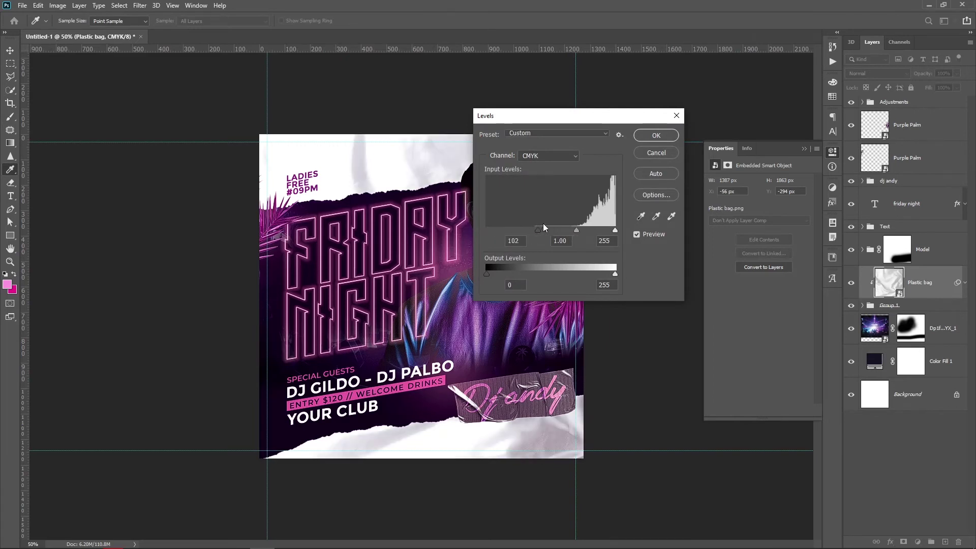
{"action": "left_click", "coordinate": [646, 135]}
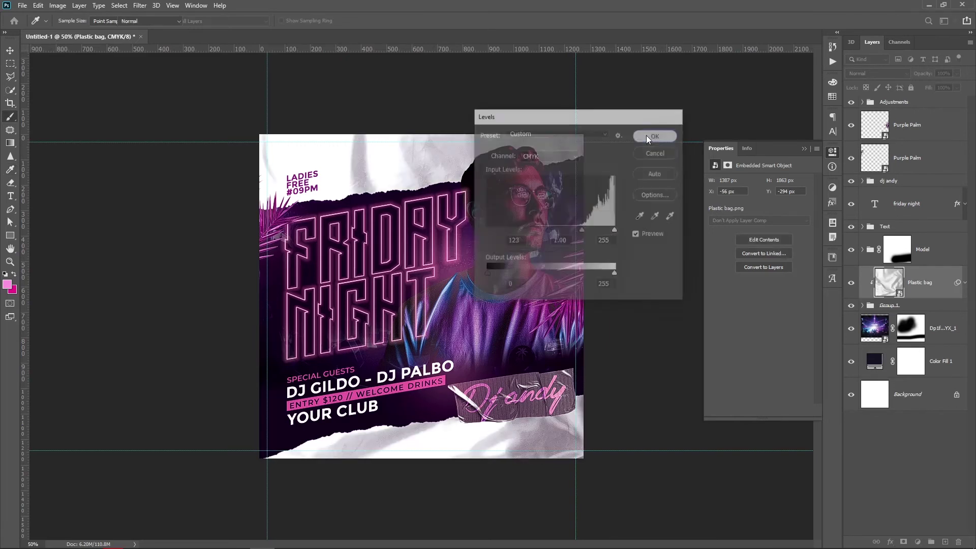
{"action": "left_click", "coordinate": [877, 74]}
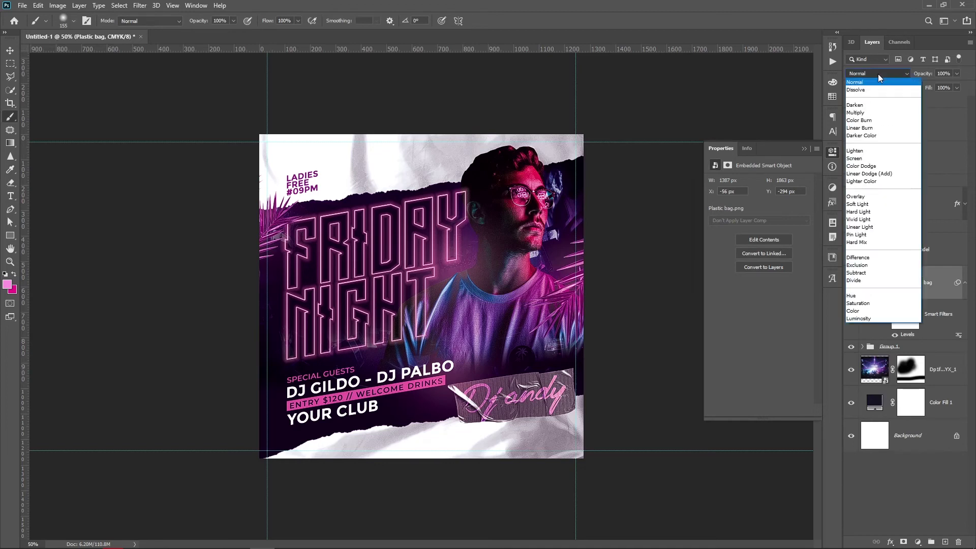
{"action": "left_click", "coordinate": [868, 113]}
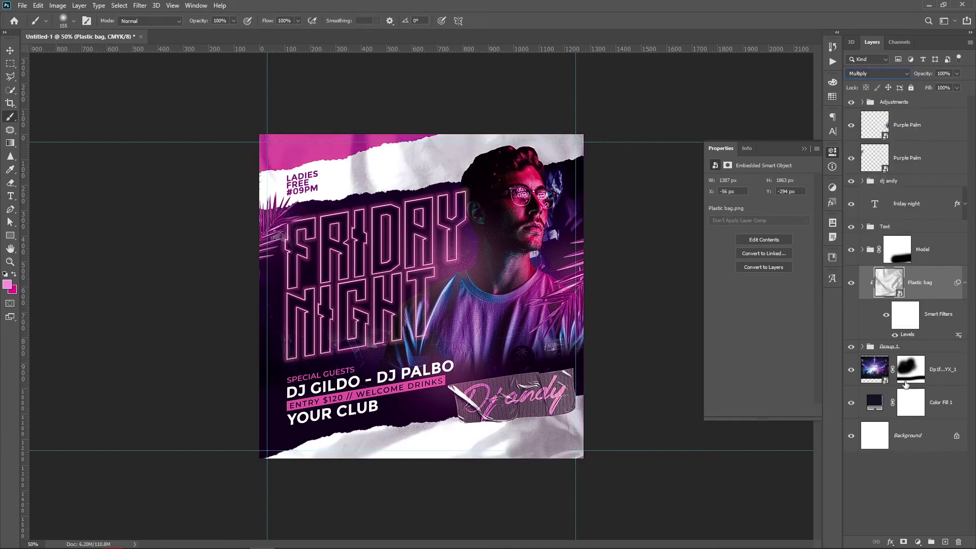
{"action": "left_click", "coordinate": [920, 524]}
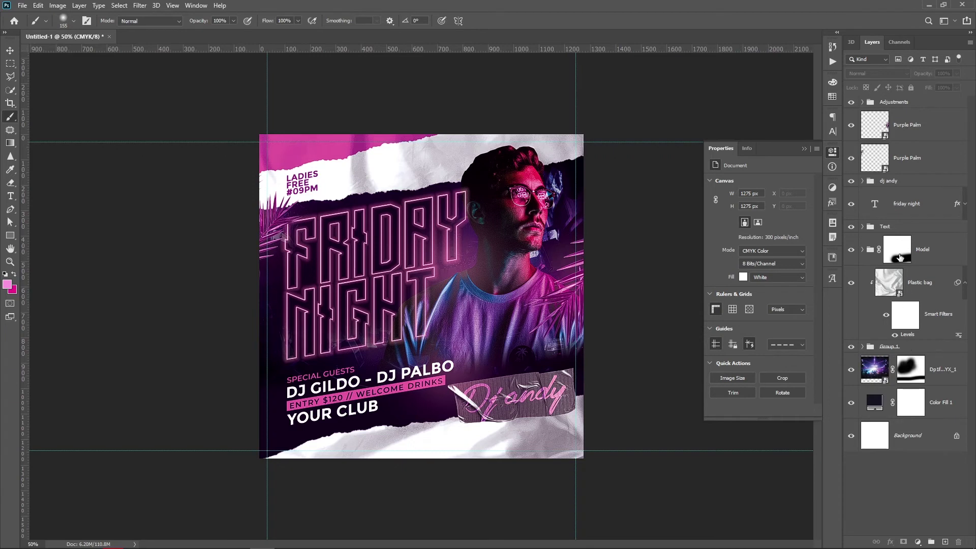
Step: Duplicate the Dj andy text layer and set the copy to Normal blend at 60% opacity
{"action": "left_click", "coordinate": [866, 182]}
{"action": "left_click", "coordinate": [862, 181]}
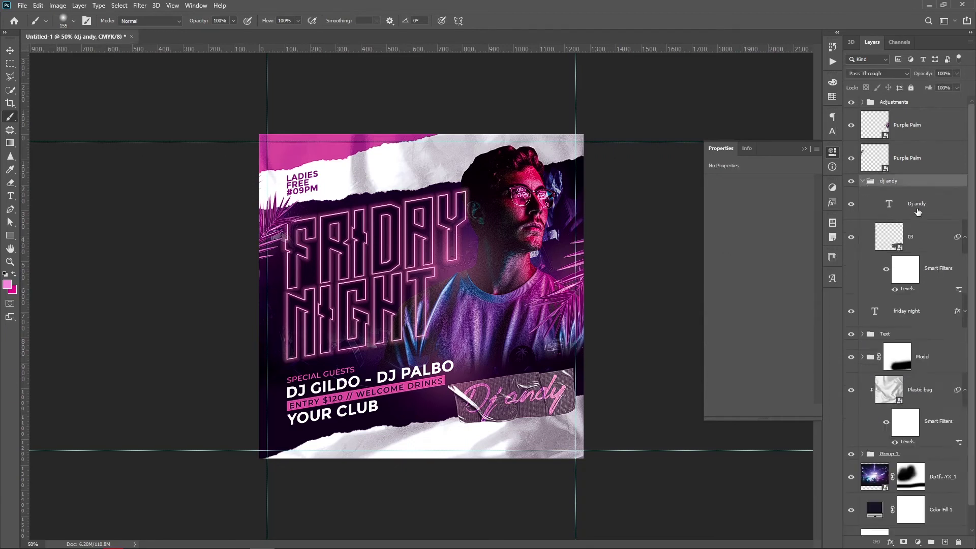
{"action": "left_click", "coordinate": [918, 210]}
{"action": "key", "text": "ctrl+j"}
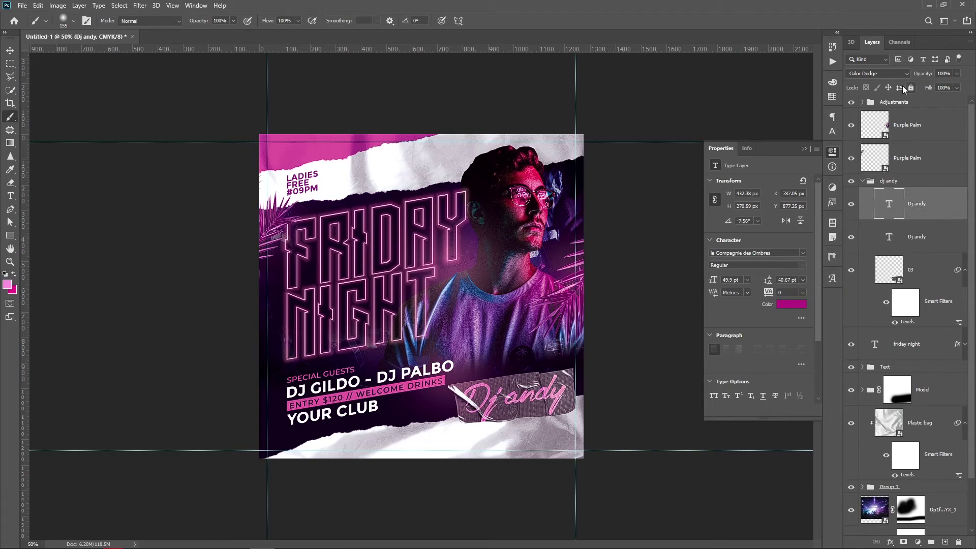
{"action": "left_click", "coordinate": [884, 74]}
{"action": "left_click", "coordinate": [859, 81]}
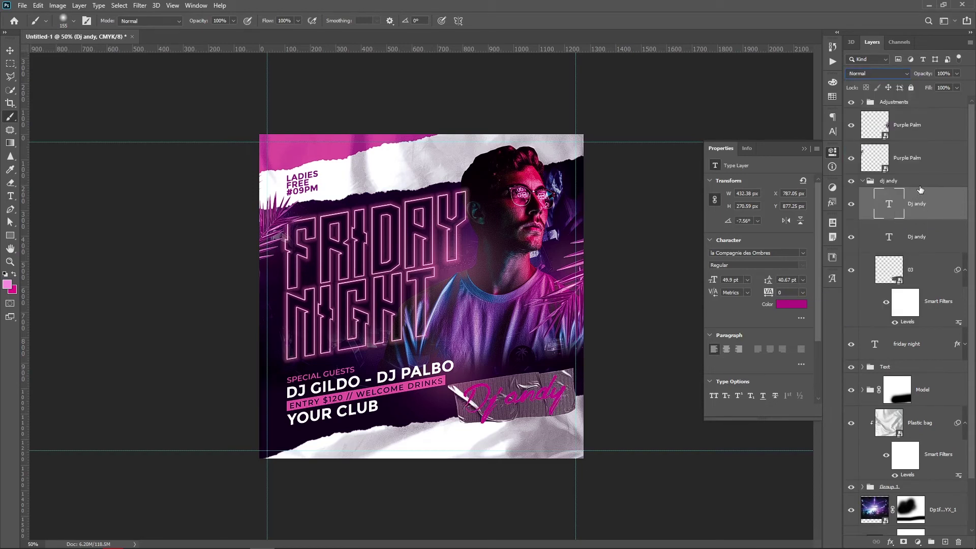
{"action": "left_click", "coordinate": [956, 74]}
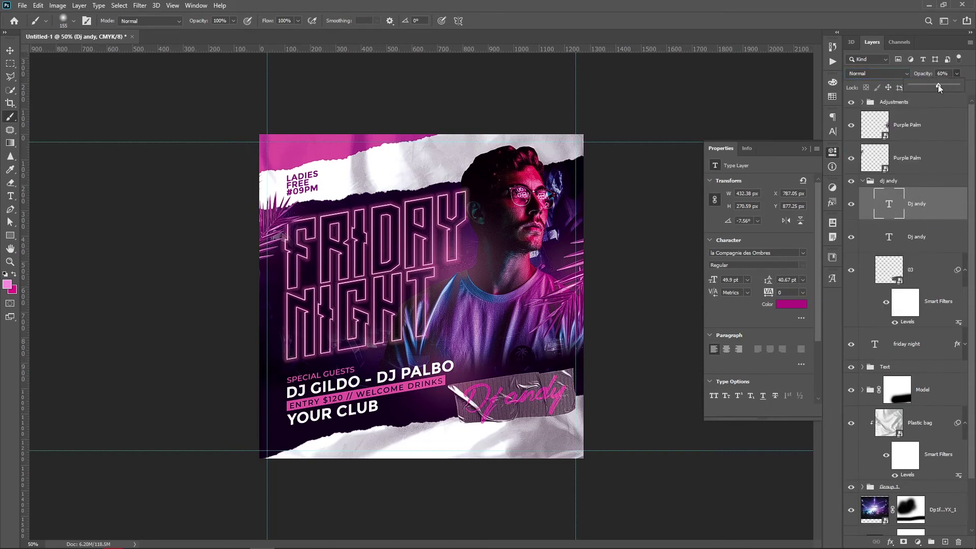
Step: Lower the white input of Levels 1 in the Adjustments group to 210
{"action": "left_click", "coordinate": [868, 182]}
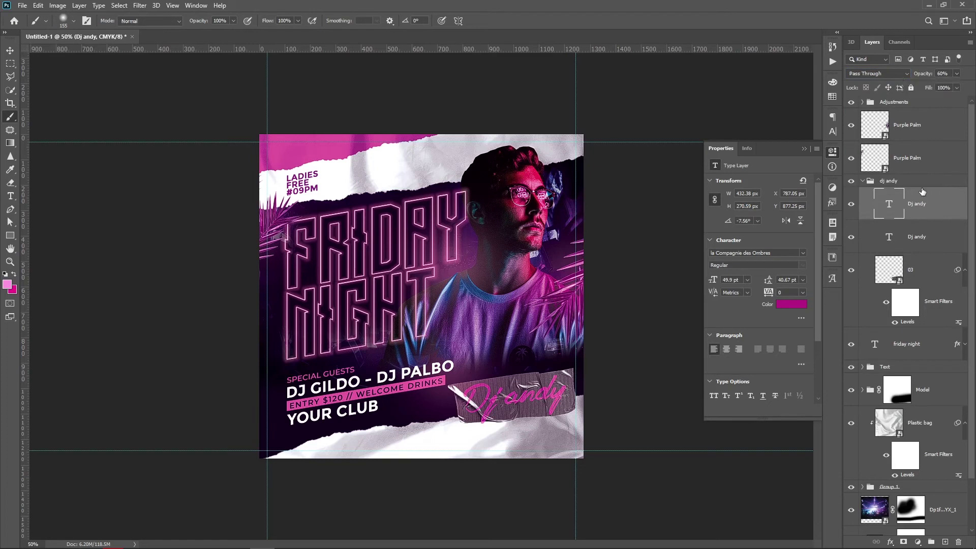
{"action": "left_click", "coordinate": [863, 182]}
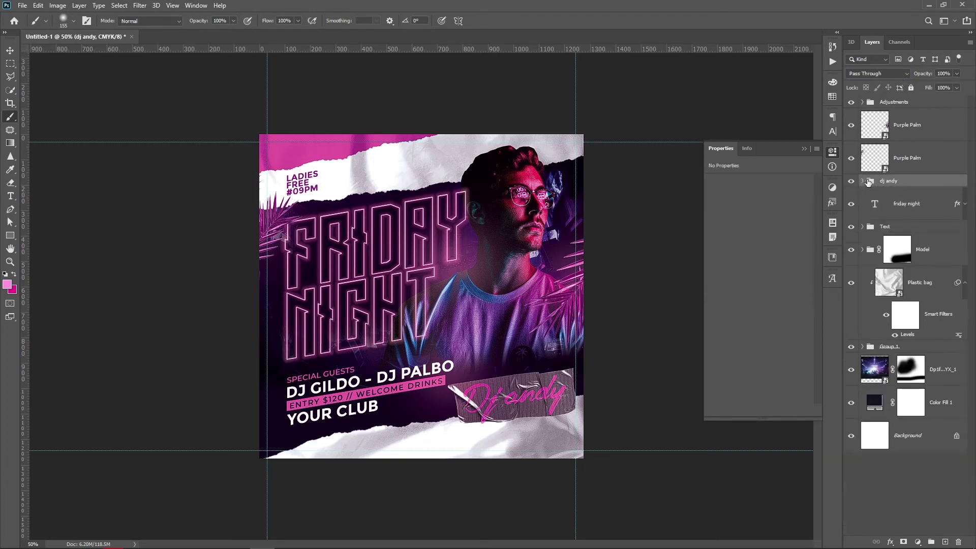
{"action": "left_click", "coordinate": [850, 101]}
{"action": "left_click", "coordinate": [862, 102]}
{"action": "left_click", "coordinate": [889, 127]}
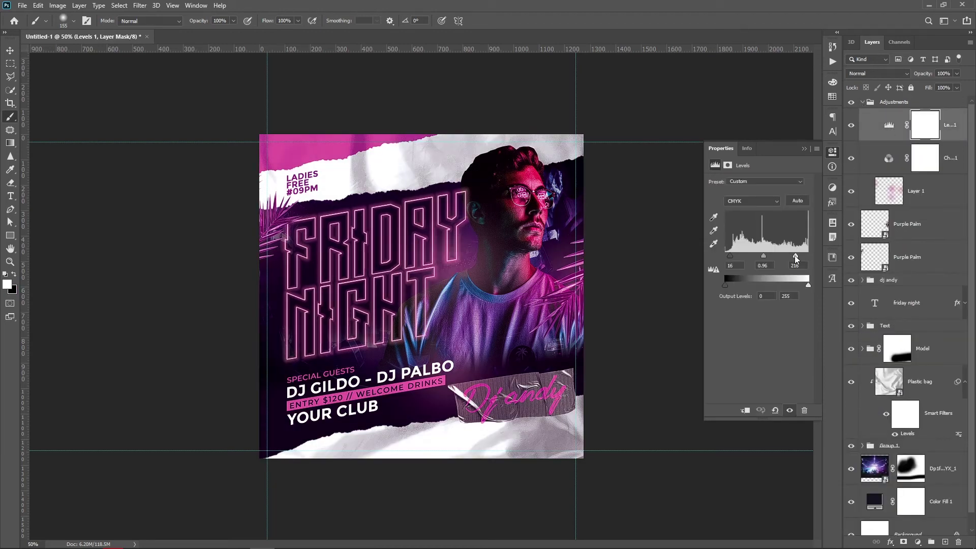
{"action": "left_click_drag", "start_coordinate": [795, 256], "coordinate": [793, 257]}
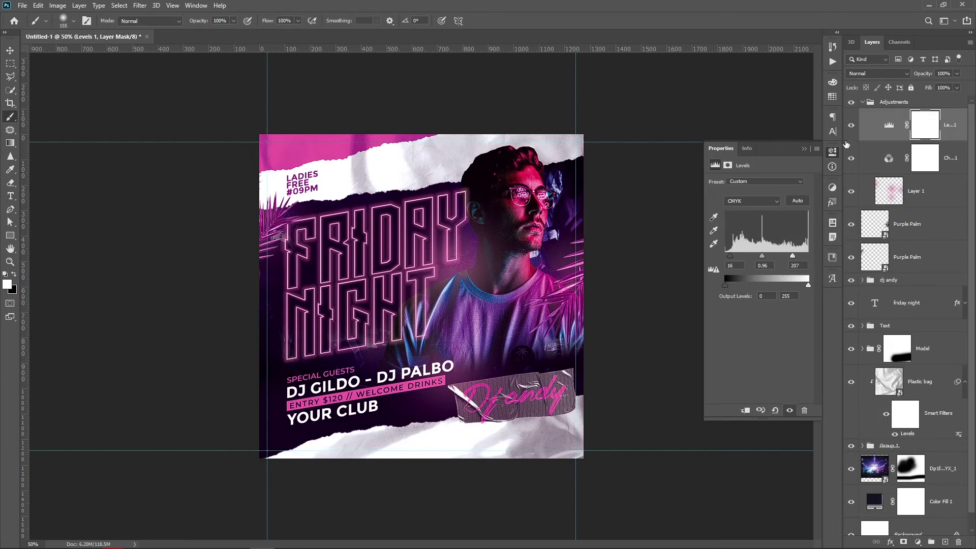
Step: Collapse Adjustments and move the dj andy group into the Text group
{"action": "left_click", "coordinate": [864, 102]}
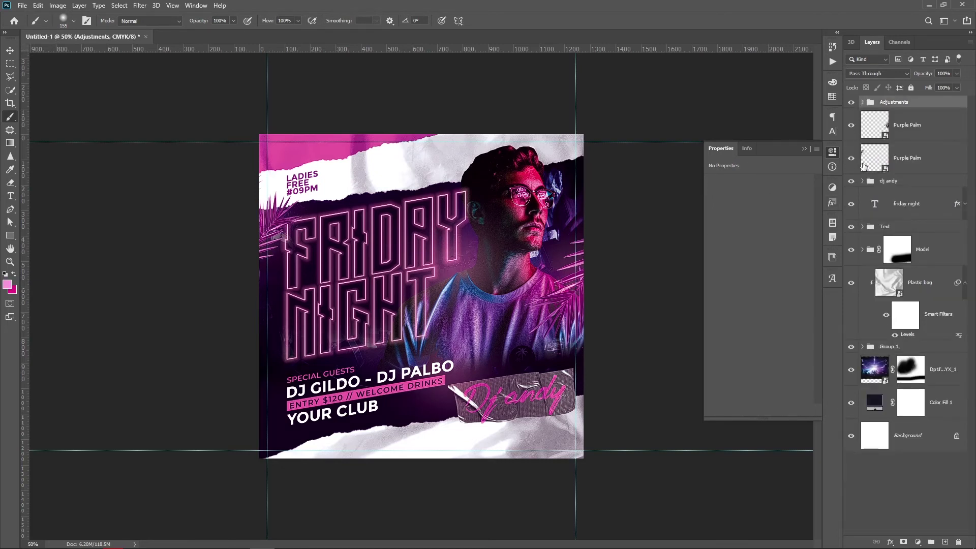
{"action": "left_click", "coordinate": [915, 187]}
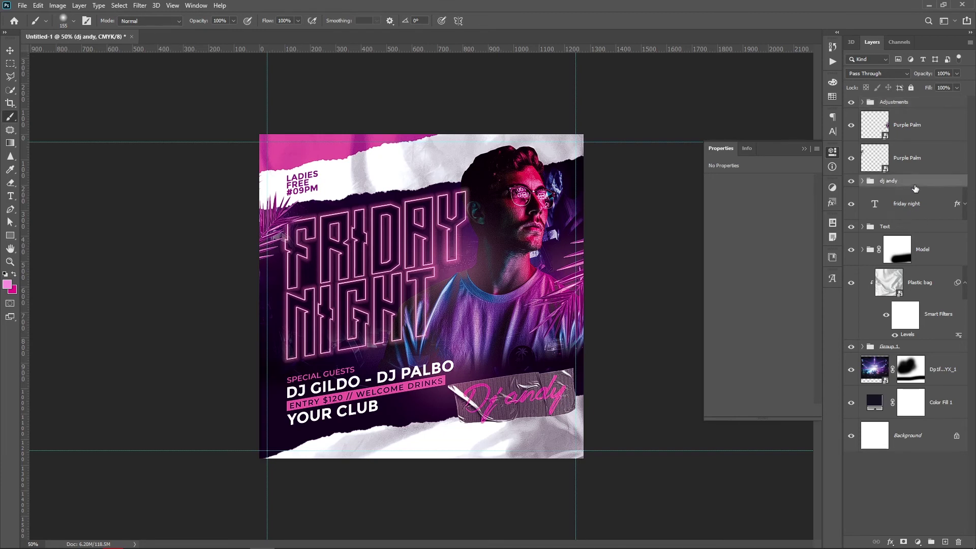
{"action": "left_click_drag", "start_coordinate": [916, 186], "coordinate": [908, 227]}
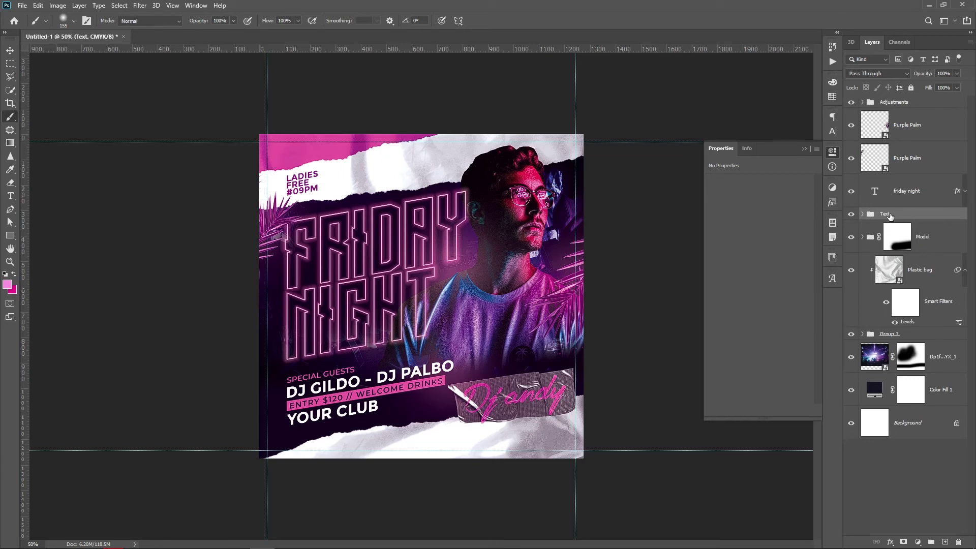
Step: Group the Plastic bag layer and Group 1 into a group named Elements
{"action": "left_click", "coordinate": [923, 239]}
{"action": "left_click", "coordinate": [927, 276]}
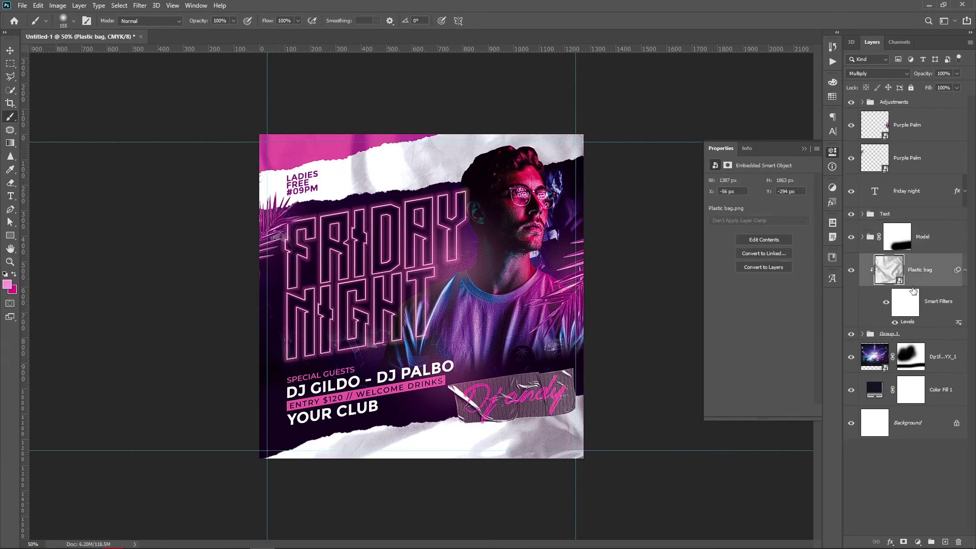
{"action": "left_click", "coordinate": [917, 334], "text": "ctrl"}
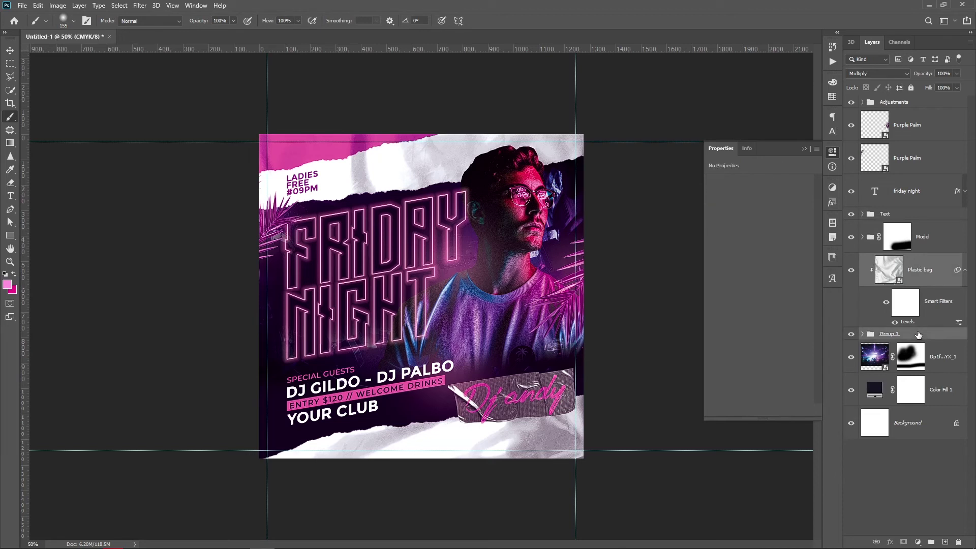
{"action": "key", "text": "ctrl+g"}
{"action": "double_click", "coordinate": [897, 260]}
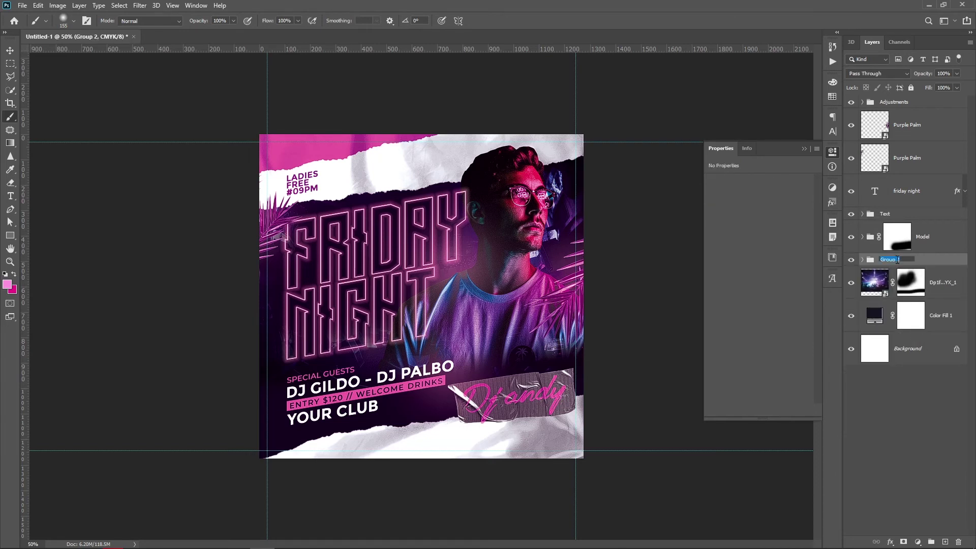
{"action": "type", "text": "E"}
{"action": "type", "text": "s"}
{"action": "key", "text": "Return"}
Step: Group Elements, Dp1f and Color Fill 1 into a group named Background
{"action": "left_click", "coordinate": [941, 318], "text": "shift"}
{"action": "key", "text": "ctrl+g"}
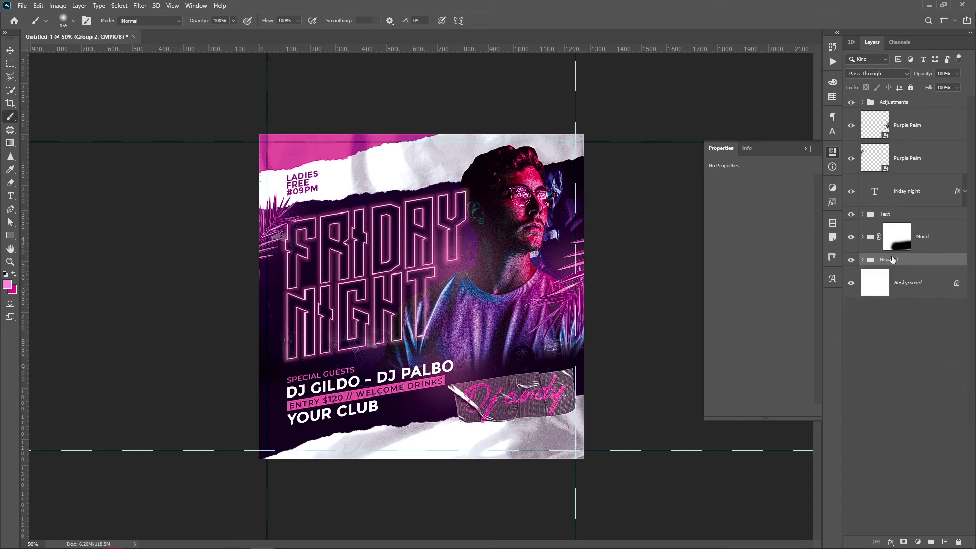
{"action": "double_click", "coordinate": [891, 259]}
{"action": "type", "text": "Background"}
{"action": "key", "text": "Return"}
Step: Group the two Purple Palm layers into a group named Assets
{"action": "left_click", "coordinate": [903, 131]}
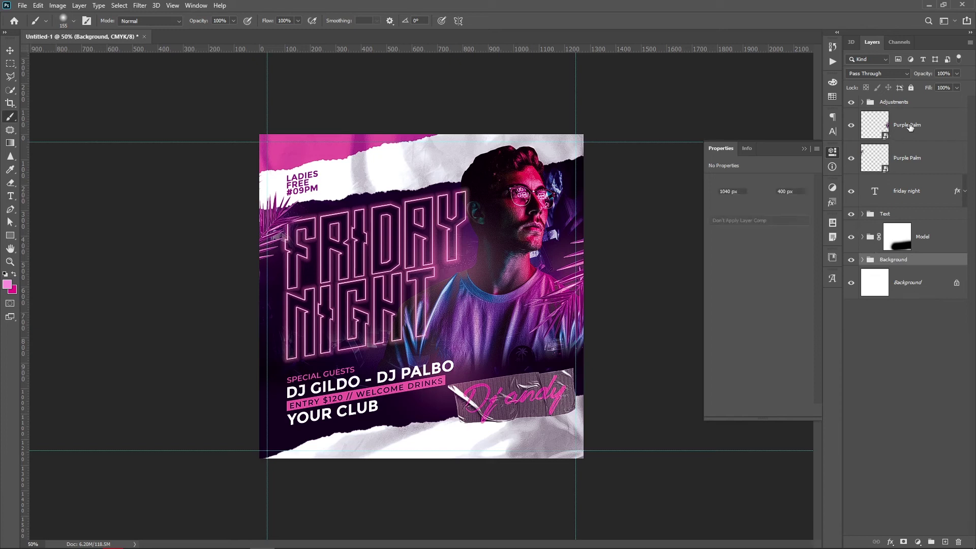
{"action": "left_click", "coordinate": [909, 161], "text": "shift"}
{"action": "key", "text": "ctrl+g"}
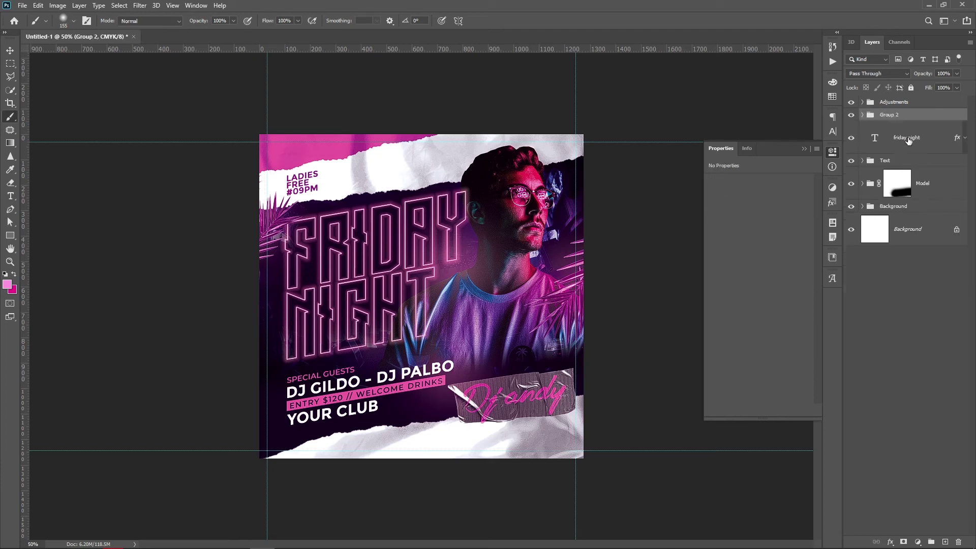
{"action": "double_click", "coordinate": [897, 114]}
{"action": "type", "text": "Assets"}
{"action": "key", "text": "Return"}
Step: Wrap the friday night text layer in a group named Main text
{"action": "left_click", "coordinate": [910, 137]}
{"action": "key", "text": "ctrl+g"}
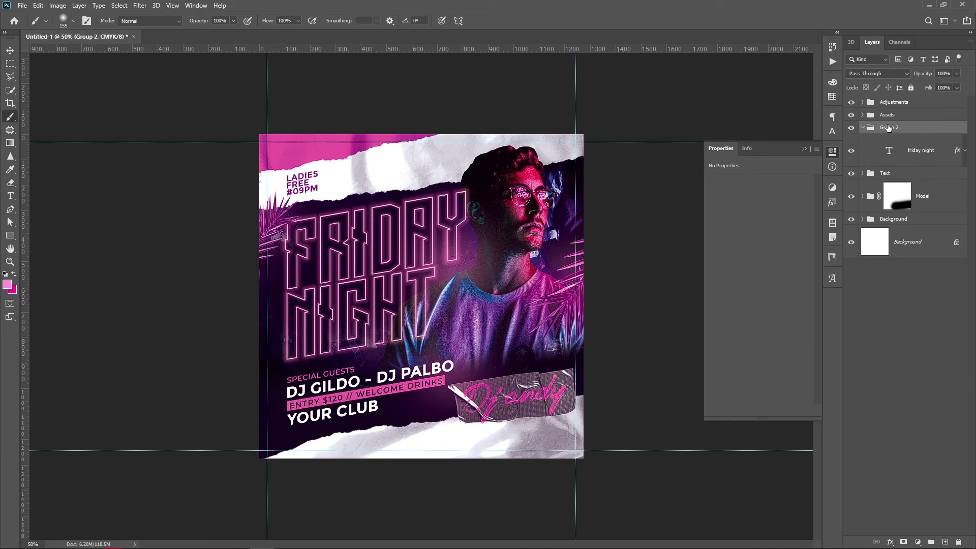
{"action": "double_click", "coordinate": [887, 127]}
{"action": "type", "text": "Main text"}
{"action": "key", "text": "Return"}
{"action": "left_click", "coordinate": [863, 127]}
{"action": "left_click", "coordinate": [868, 140]}
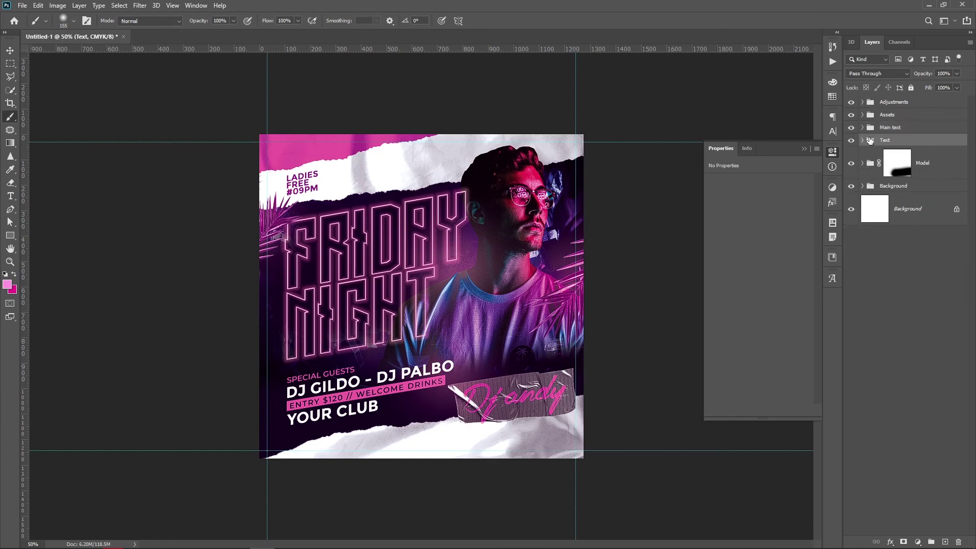
{"action": "left_click", "coordinate": [862, 141]}
Step: Colour-label the Adjustments group red, Assets orange and Main text yellow
{"action": "right_click", "coordinate": [852, 102]}
{"action": "left_click", "coordinate": [872, 139]}
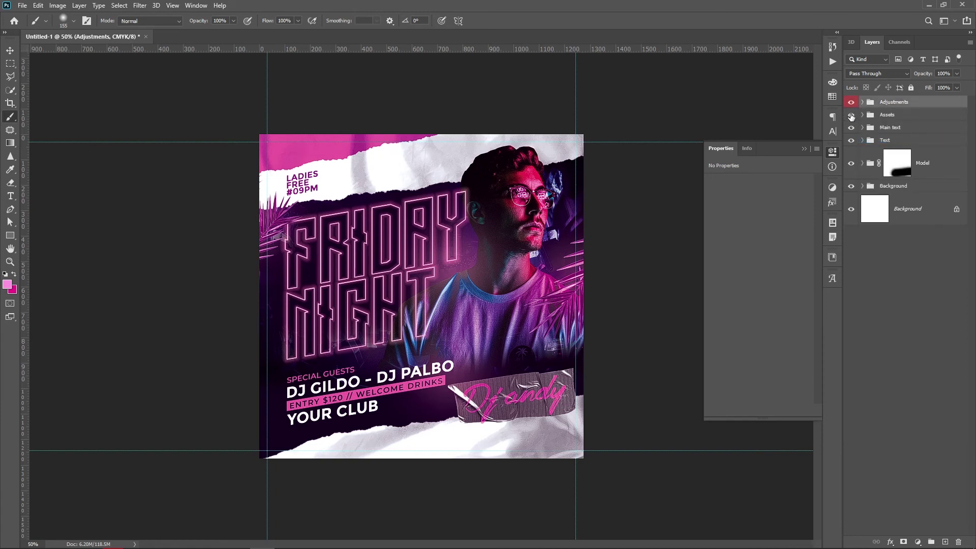
{"action": "right_click", "coordinate": [851, 115]}
{"action": "left_click", "coordinate": [871, 160]}
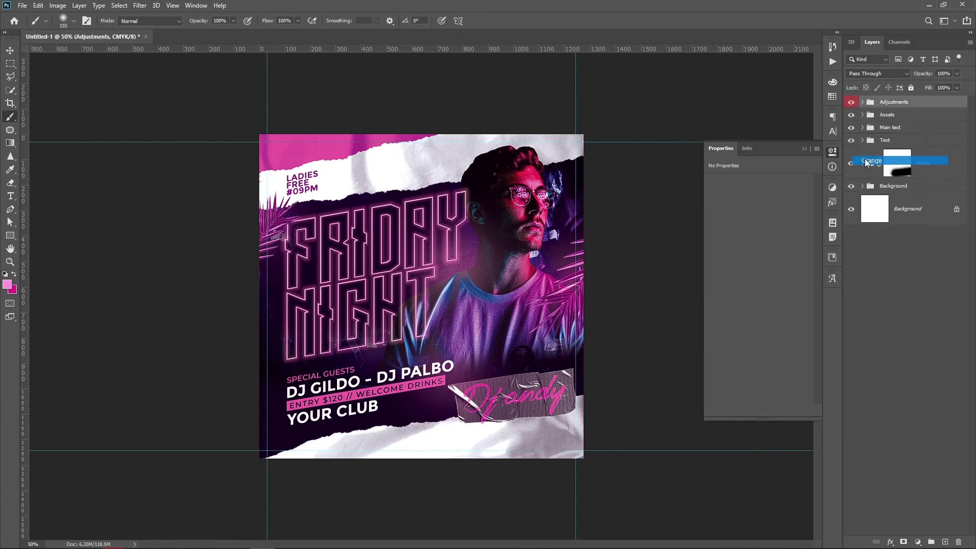
{"action": "right_click", "coordinate": [852, 129]}
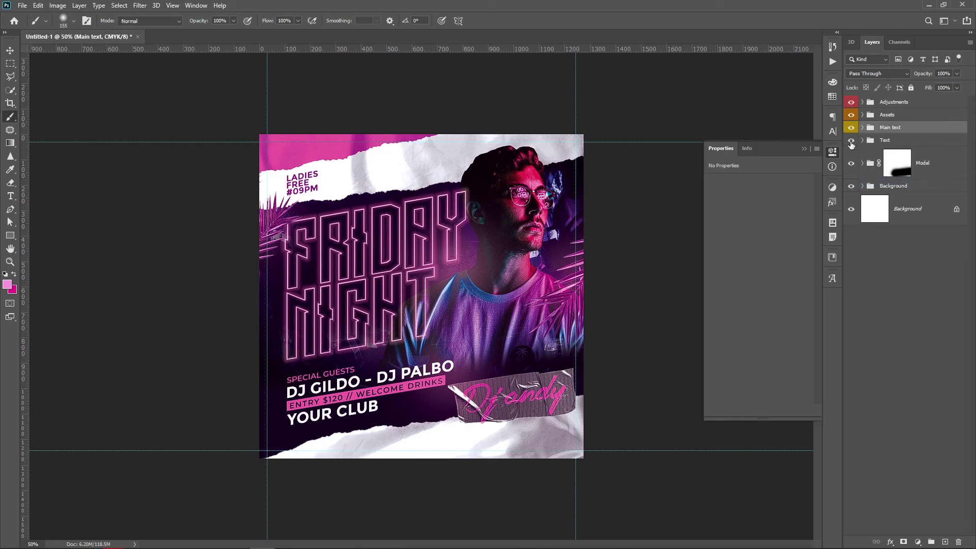
Step: Colour-label the Text group green, Model blue and Background violet
{"action": "right_click", "coordinate": [851, 140]}
{"action": "left_click", "coordinate": [886, 206]}
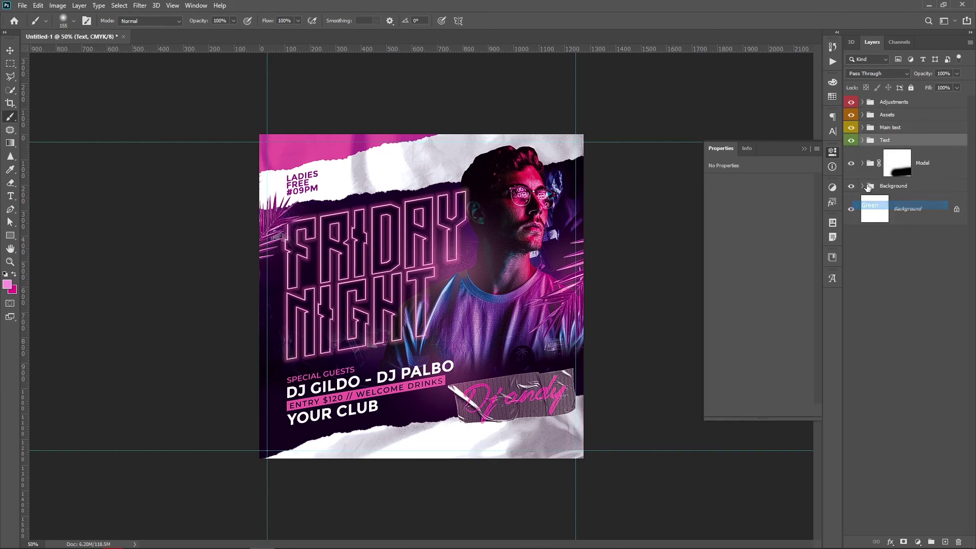
{"action": "right_click", "coordinate": [851, 163]}
{"action": "left_click", "coordinate": [880, 226]}
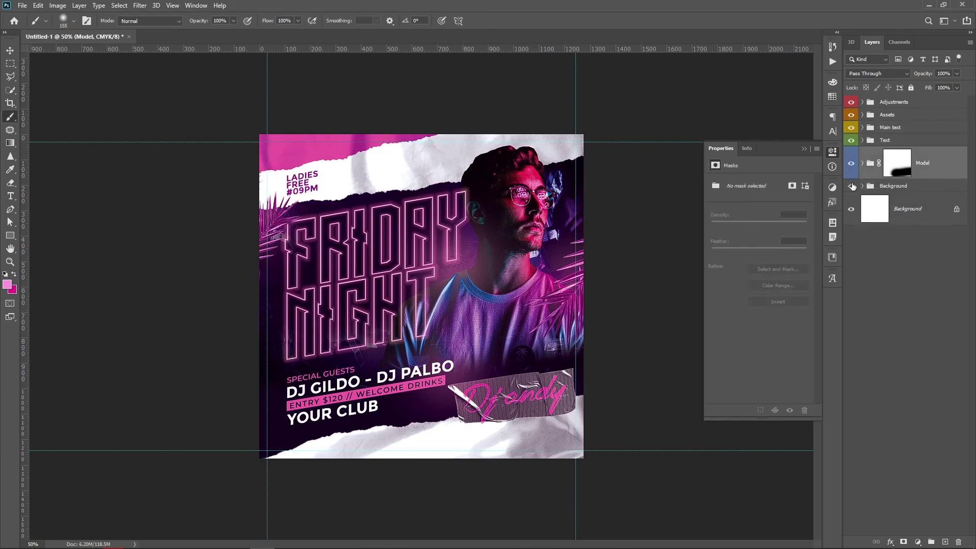
{"action": "right_click", "coordinate": [856, 188]}
{"action": "left_click", "coordinate": [886, 264]}
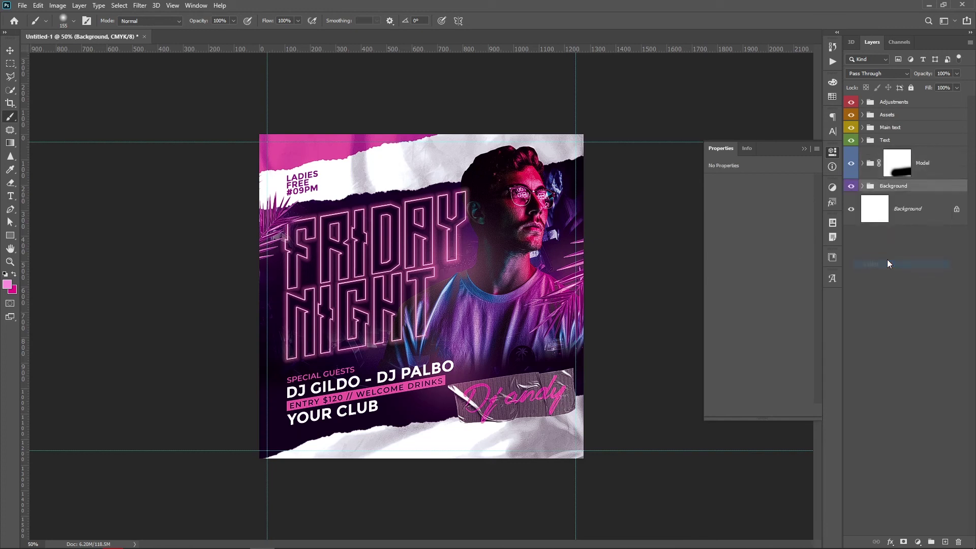
{"action": "left_click", "coordinate": [899, 252]}
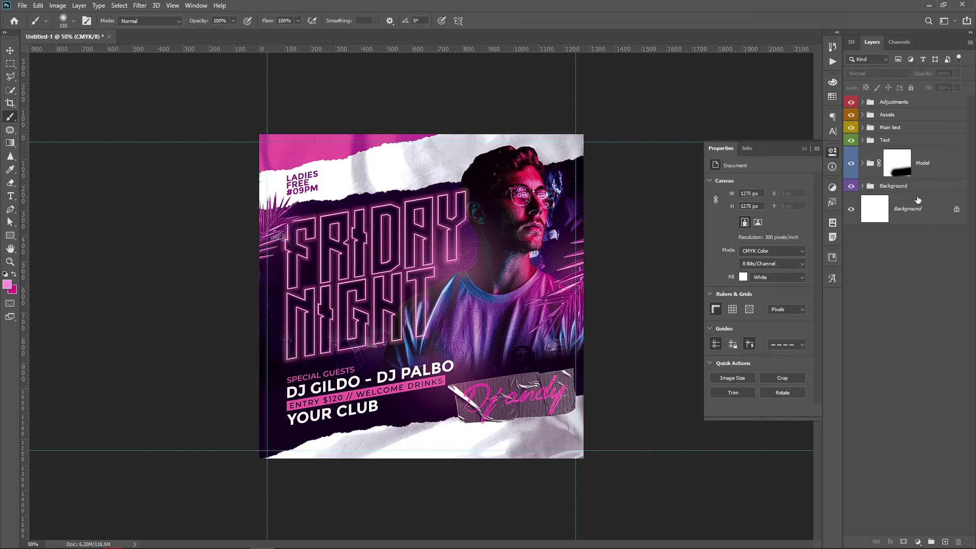
Step: Expand Background, Elements and Group 1 to reveal the torn banner layers
{"action": "left_click", "coordinate": [326, 155], "text": "ctrl"}
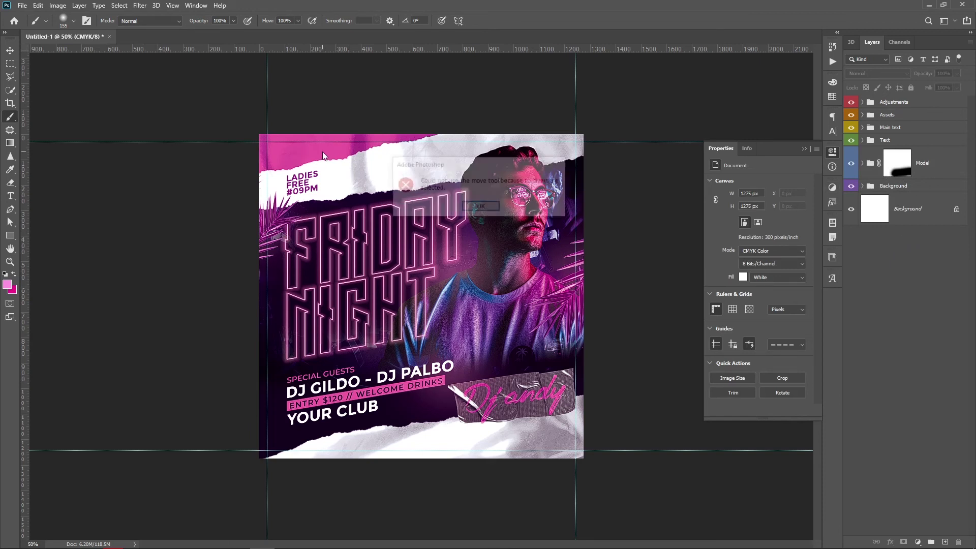
{"action": "left_click", "coordinate": [481, 206]}
{"action": "left_click", "coordinate": [862, 186]}
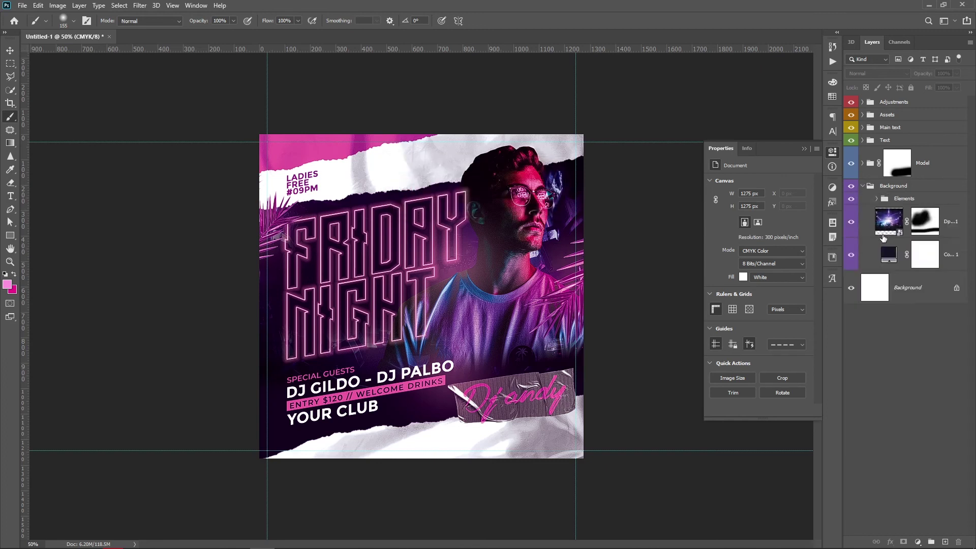
{"action": "left_click", "coordinate": [876, 199]}
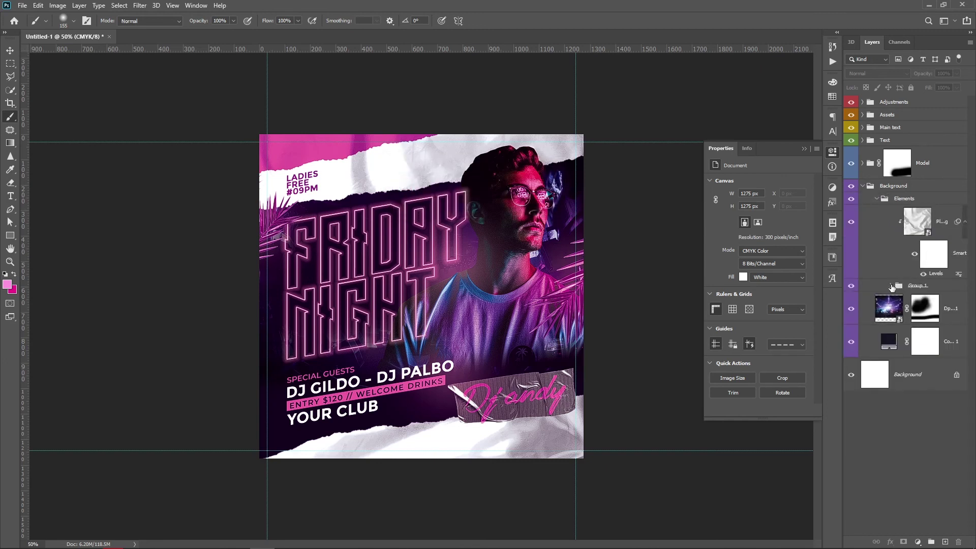
{"action": "left_click", "coordinate": [891, 286]}
{"action": "left_click", "coordinate": [948, 312]}
Step: Change the torn banner's Color Overlay to dark purple 681158 sampled from the flyer
{"action": "key", "text": "v"}
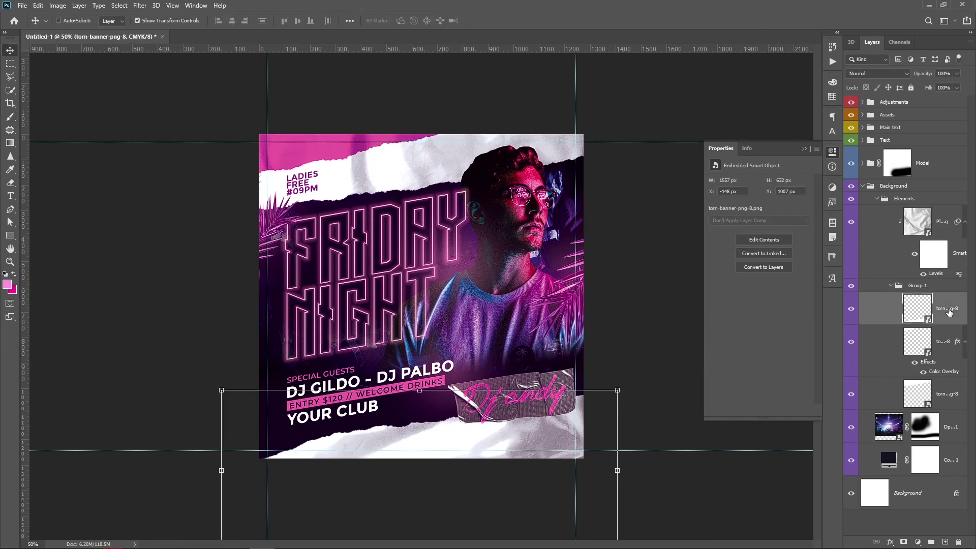
{"action": "left_click", "coordinate": [944, 343]}
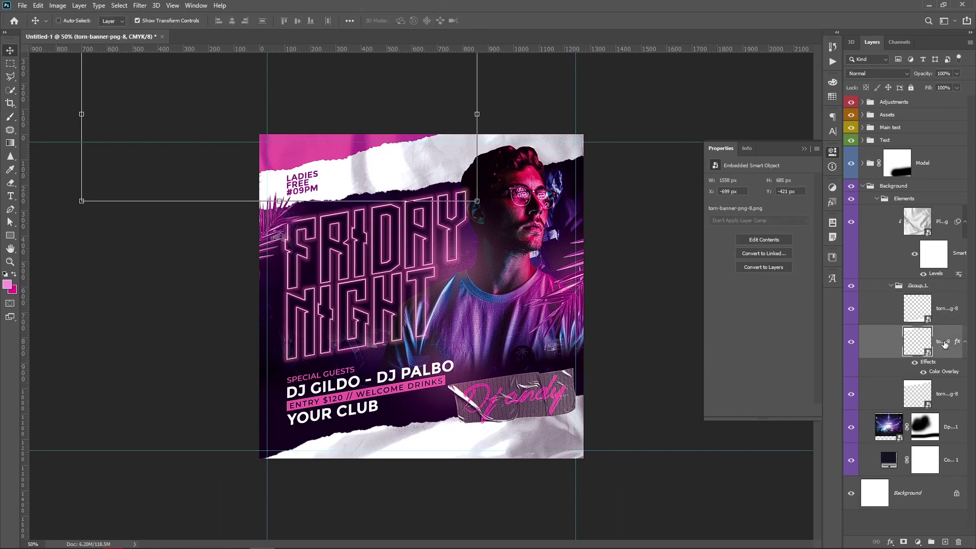
{"action": "double_click", "coordinate": [946, 372]}
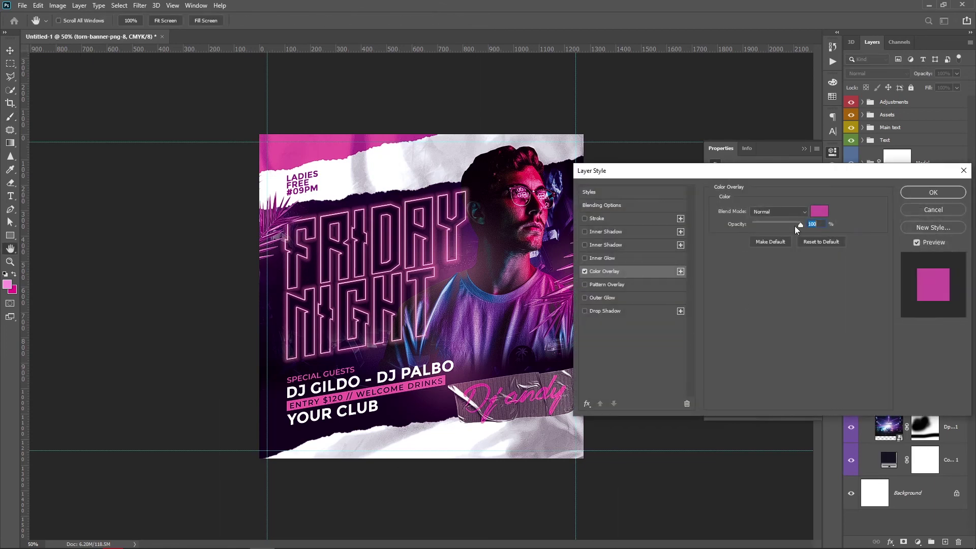
{"action": "left_click", "coordinate": [819, 211]}
{"action": "left_click", "coordinate": [557, 295]}
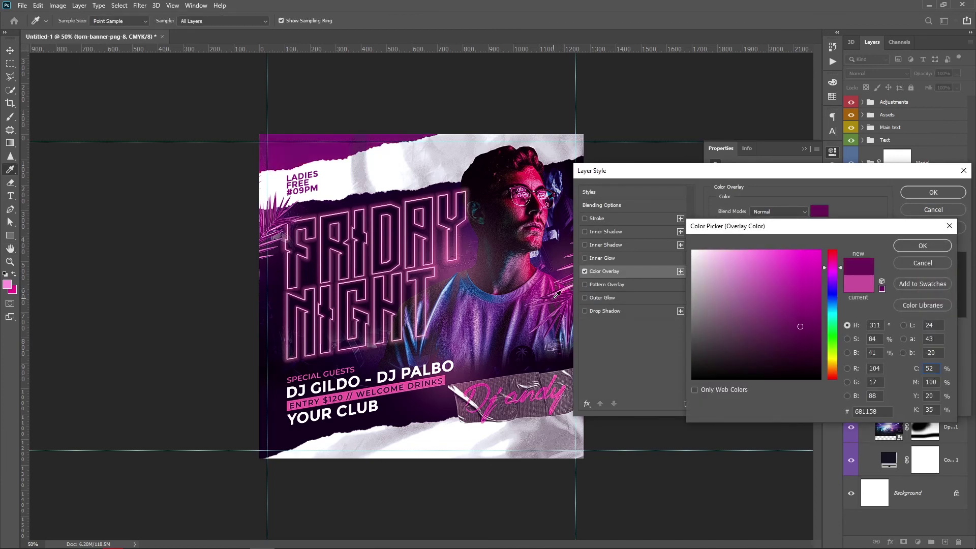
{"action": "left_click", "coordinate": [915, 246]}
{"action": "left_click", "coordinate": [928, 192]}
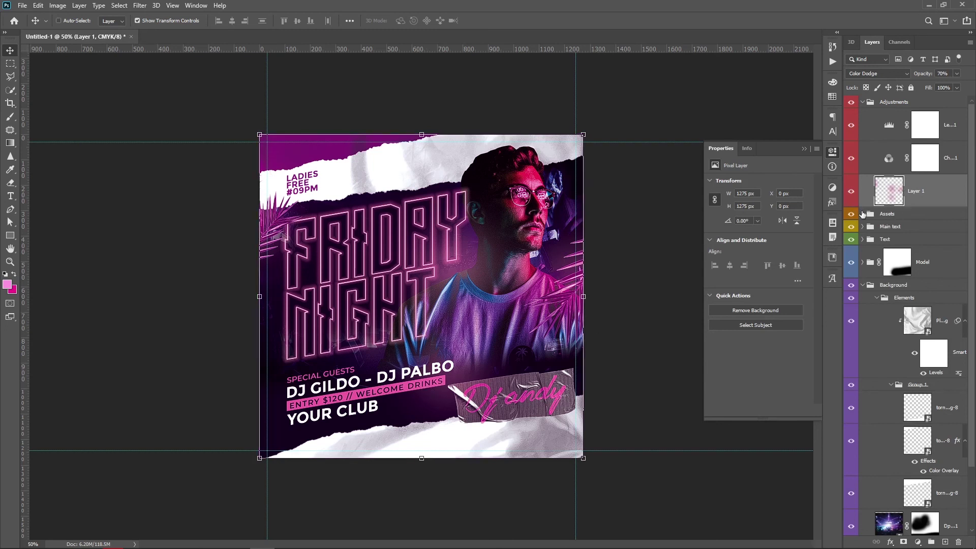
Step: Recolour Rectangle 1 behind the ENTRY line a darker purple
{"action": "left_click", "coordinate": [863, 285]}
{"action": "left_click", "coordinate": [863, 240]}
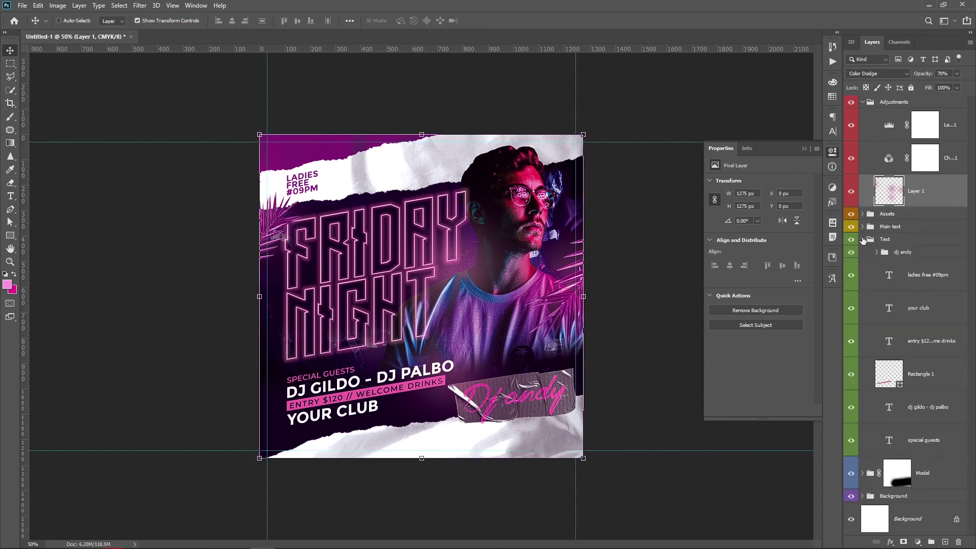
{"action": "left_click", "coordinate": [897, 382]}
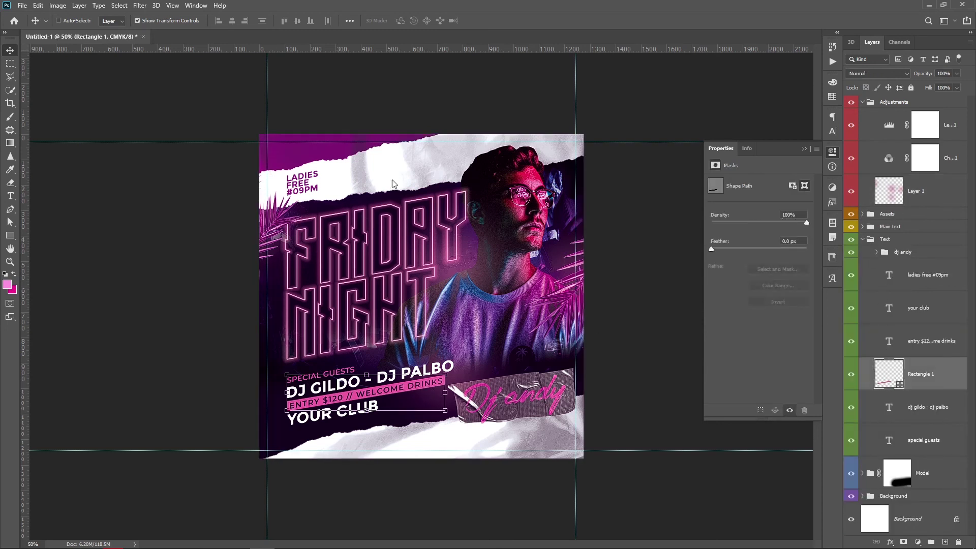
{"action": "double_click", "coordinate": [888, 374]}
{"action": "left_click", "coordinate": [797, 315]}
{"action": "left_click", "coordinate": [910, 248]}
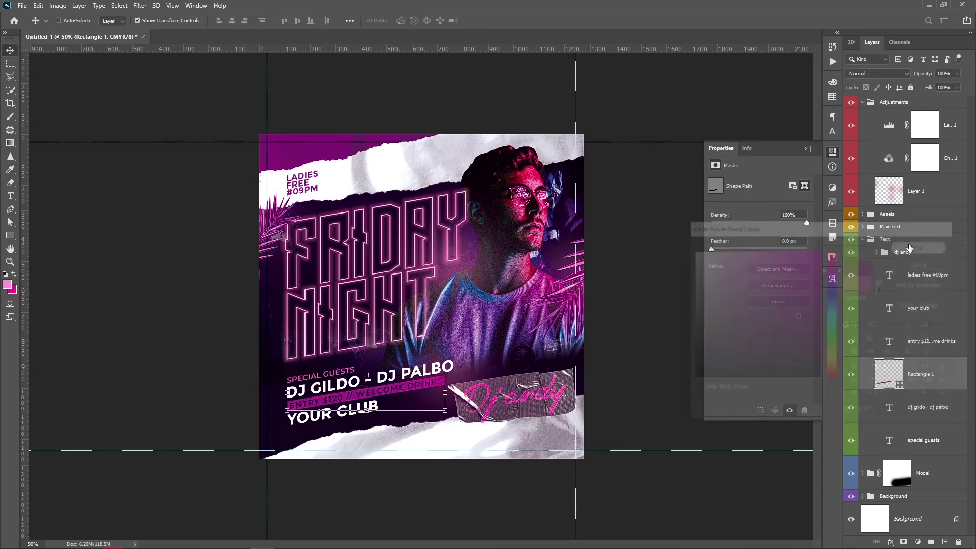
Step: Set the special guests text colour to dark purple
{"action": "left_click", "coordinate": [924, 440]}
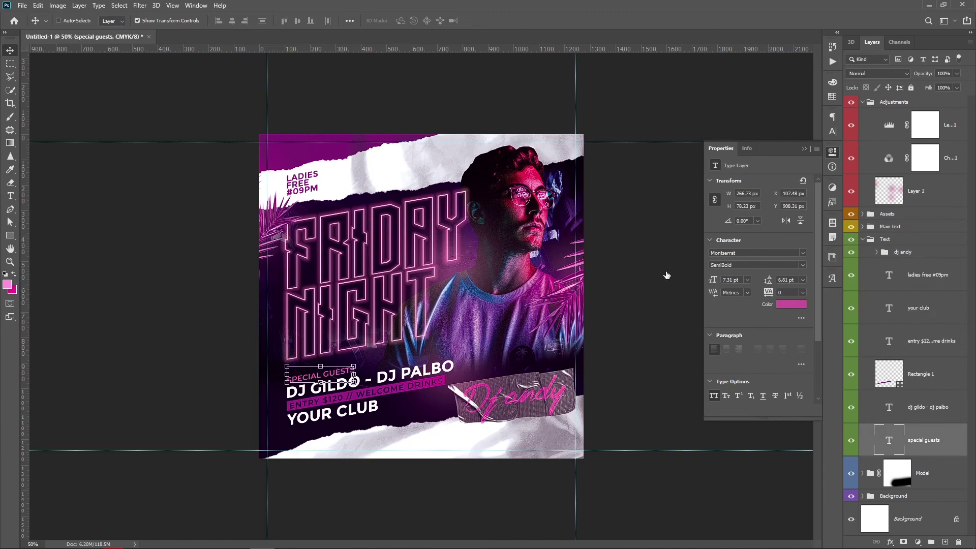
{"action": "left_click", "coordinate": [791, 304]}
{"action": "left_click", "coordinate": [798, 312]}
{"action": "left_click", "coordinate": [910, 247]}
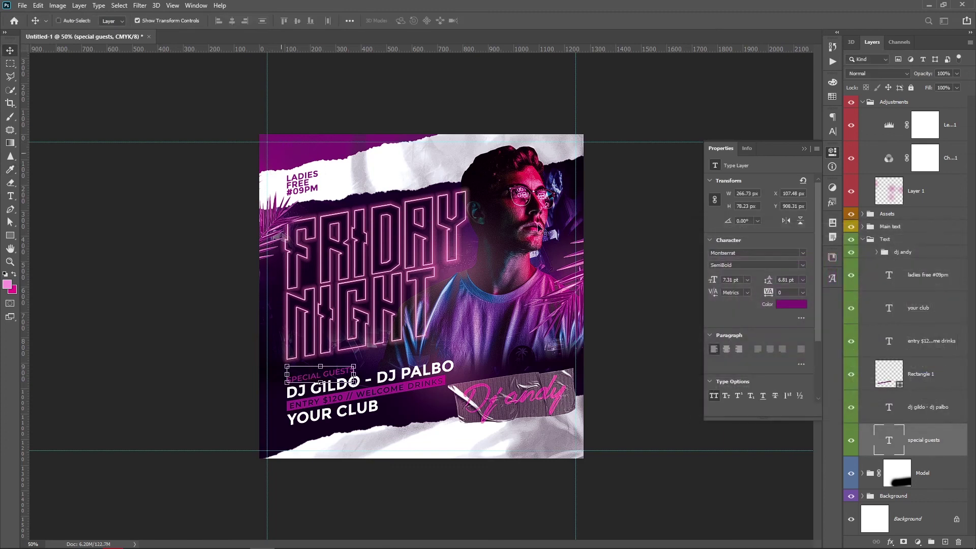
{"action": "left_click", "coordinate": [908, 251]}
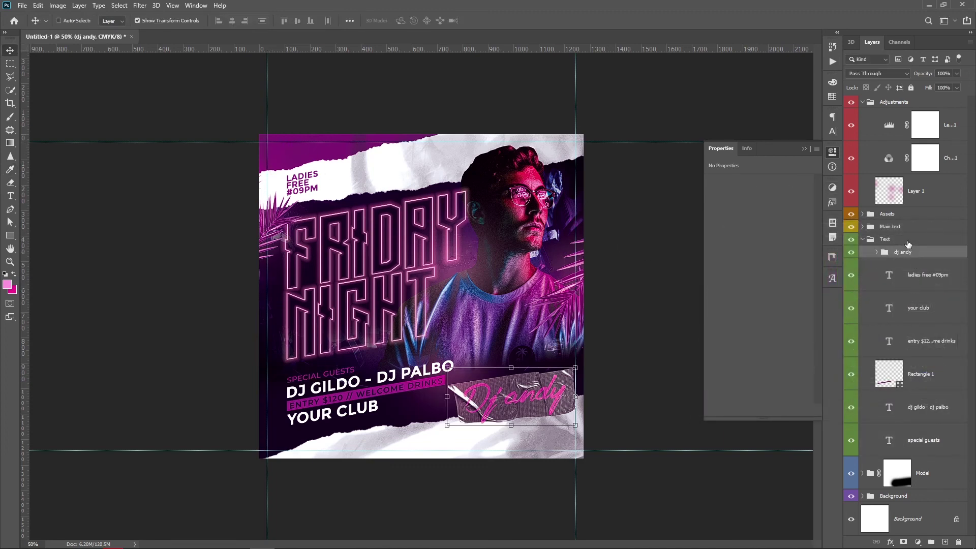
{"action": "left_click", "coordinate": [862, 239]}
Step: Collapse the Adjustments group and fit the whole flyer to the window with Ctrl+0
{"action": "left_click", "coordinate": [898, 355]}
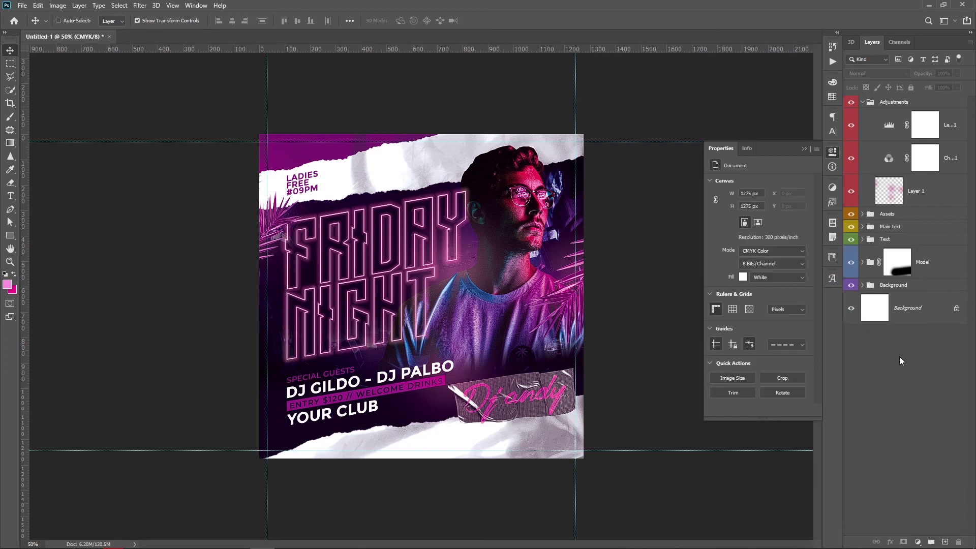
{"action": "left_click", "coordinate": [863, 102]}
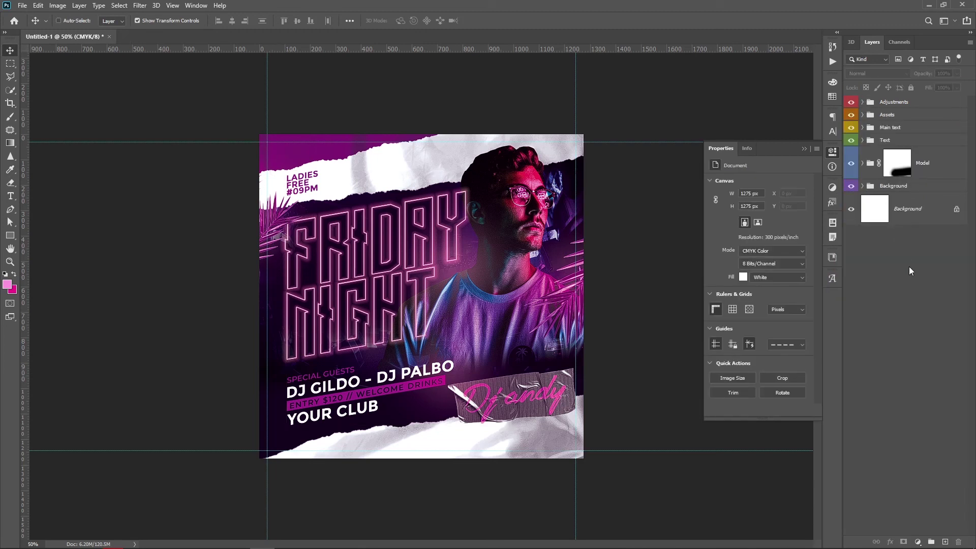
{"action": "key", "text": "ctrl+0"}
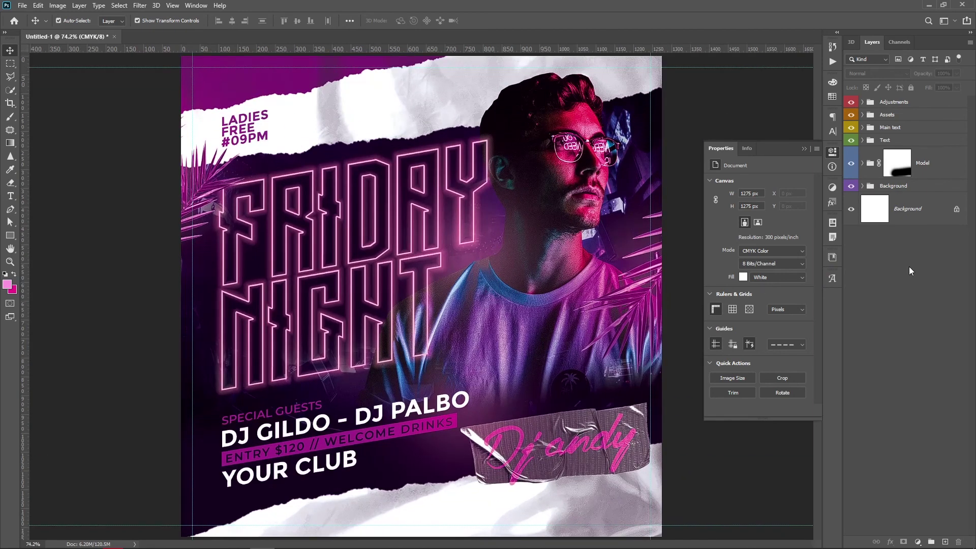